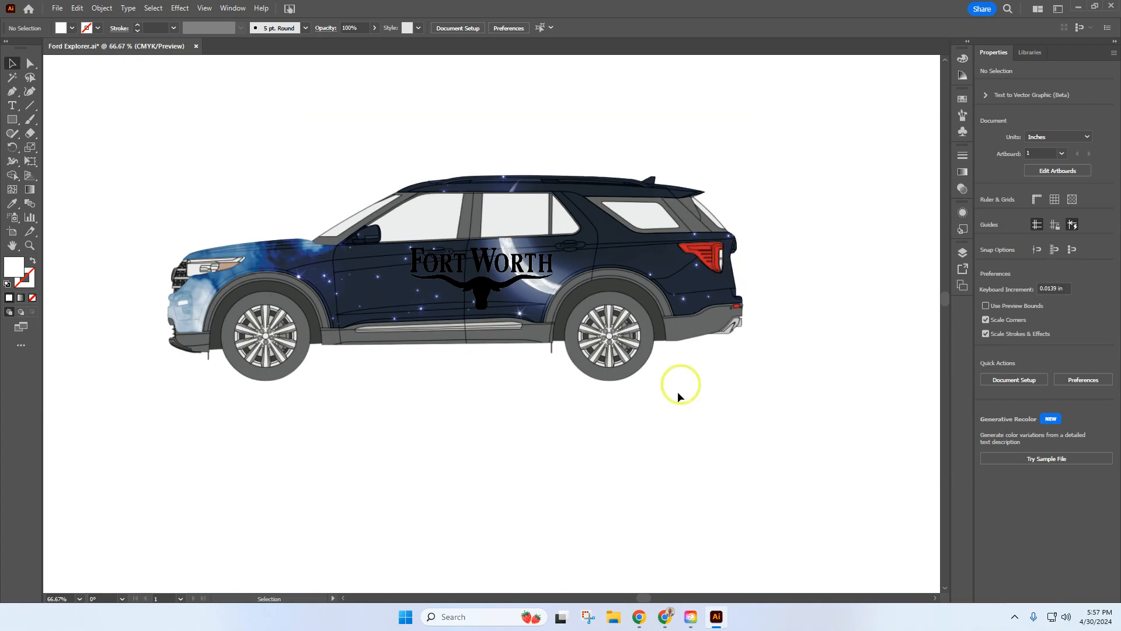
# Switch to Chrome and open the Templates folder through the assignment's Fort Worth Police logos and templates link.
pyautogui.click(668, 614)
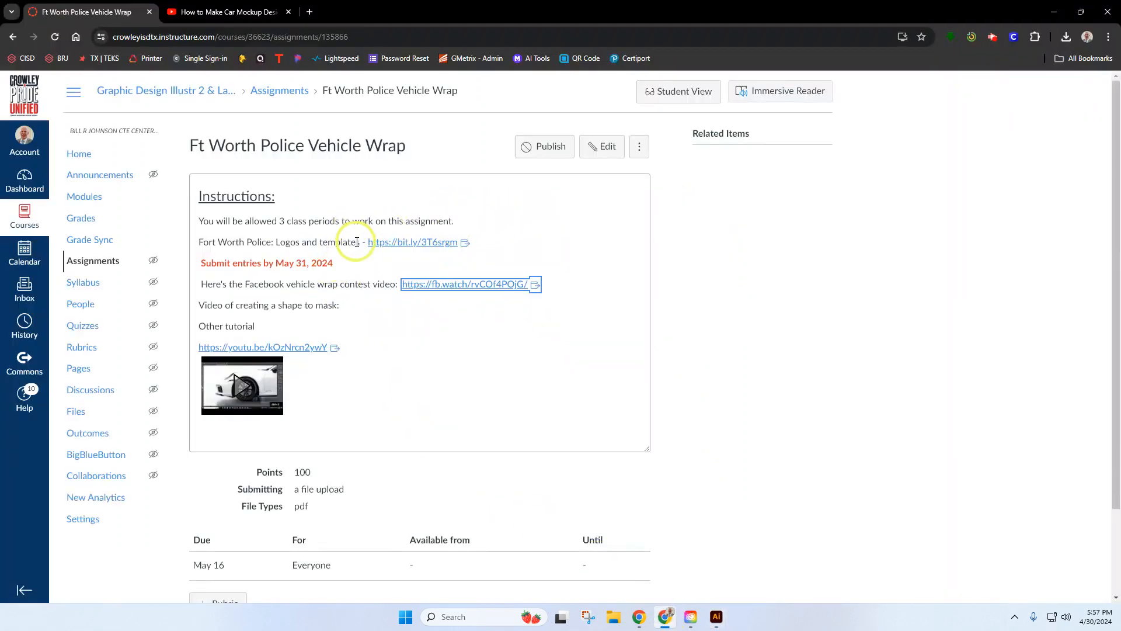
pyautogui.click(412, 244)
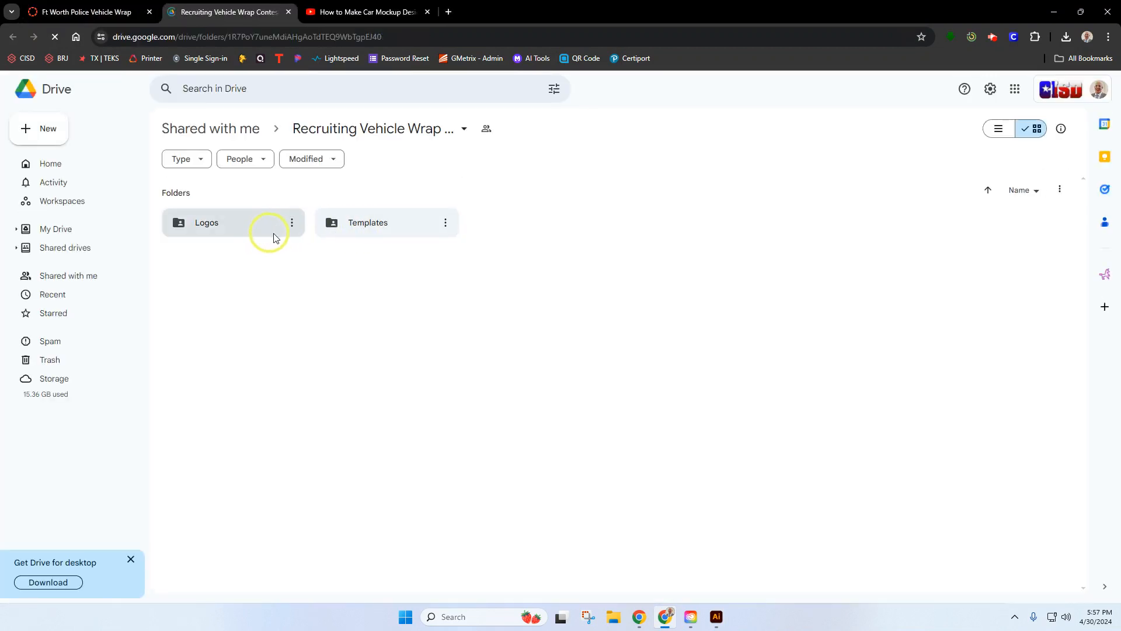
pyautogui.click(385, 223)
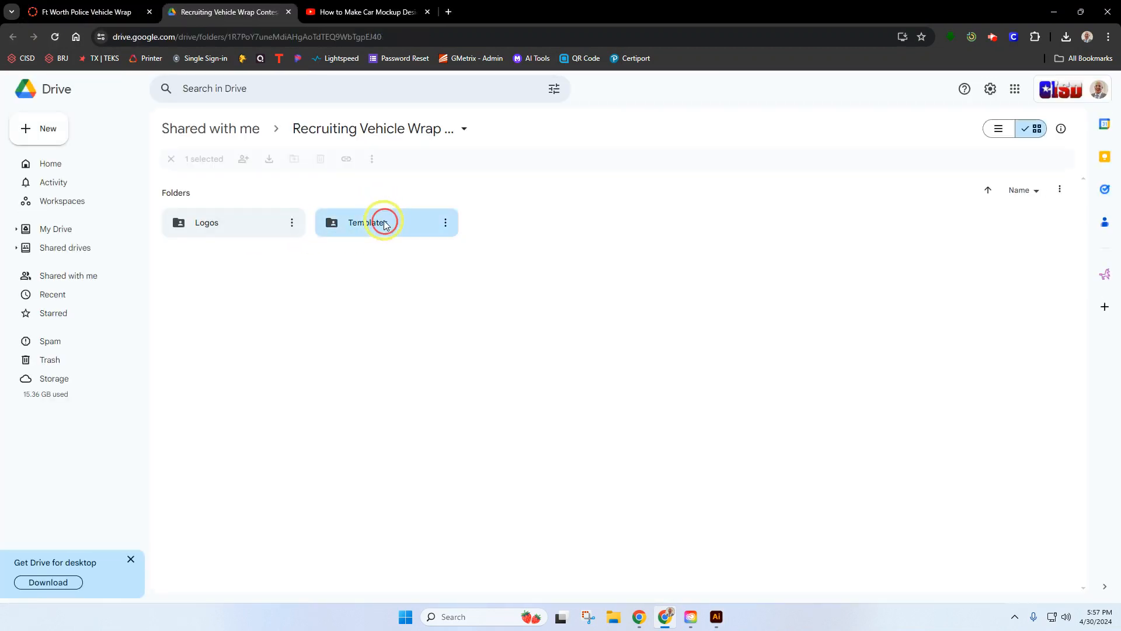
pyautogui.doubleClick(388, 222)
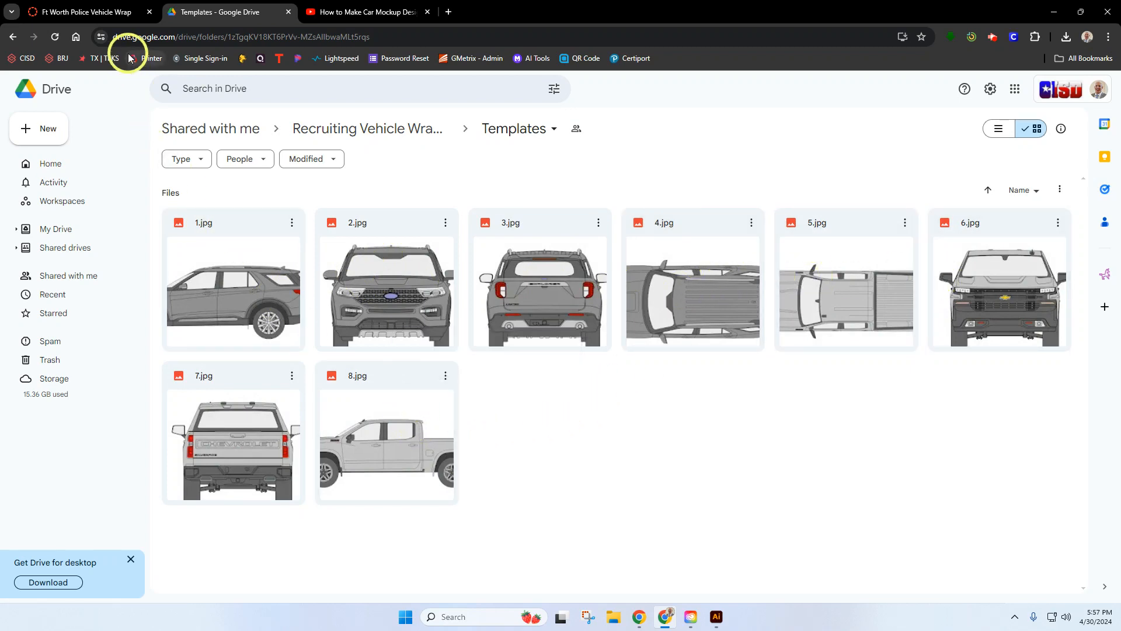
# View the Facebook vehicle wrap contest video linked in the assignment and the YouTube car mockup tutorial.
pyautogui.click(104, 17)
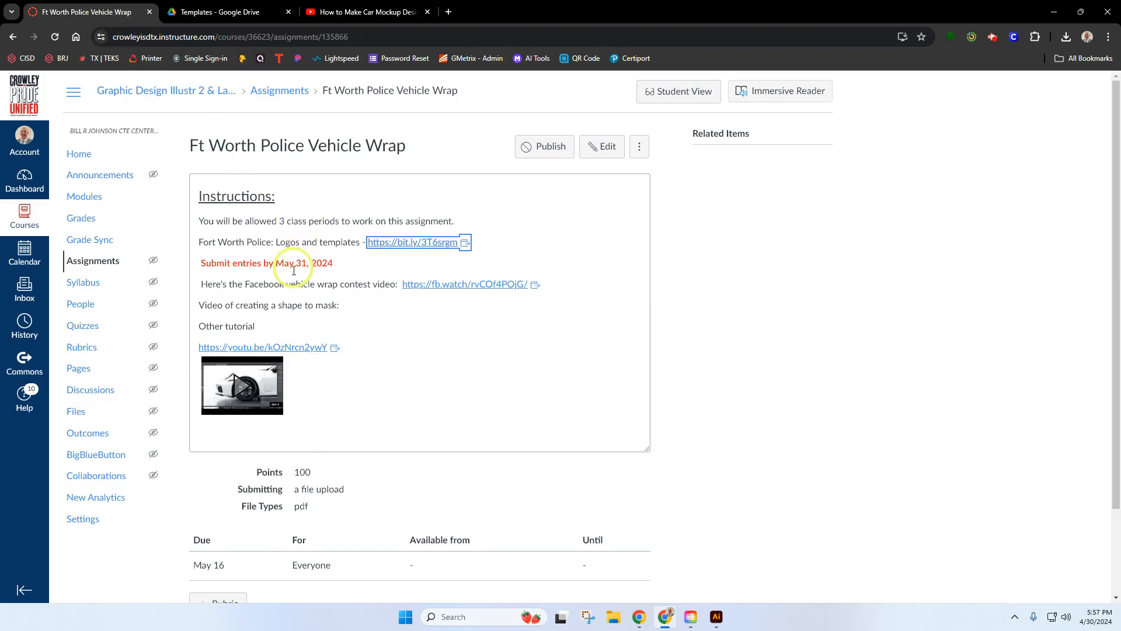
pyautogui.click(449, 285)
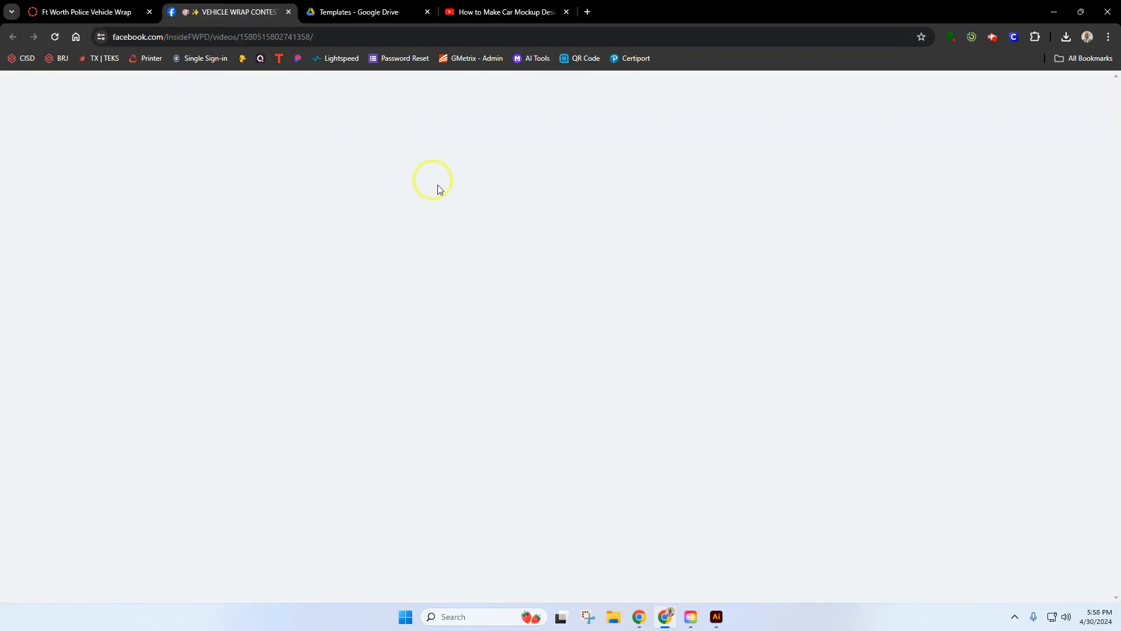
pyautogui.click(677, 209)
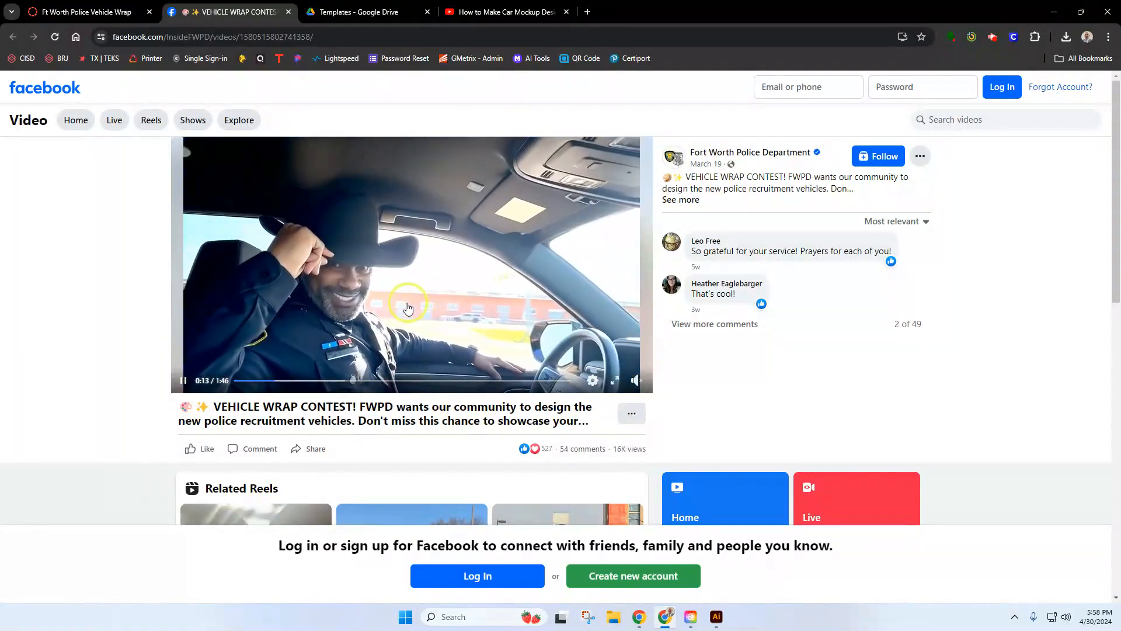
pyautogui.click(288, 11)
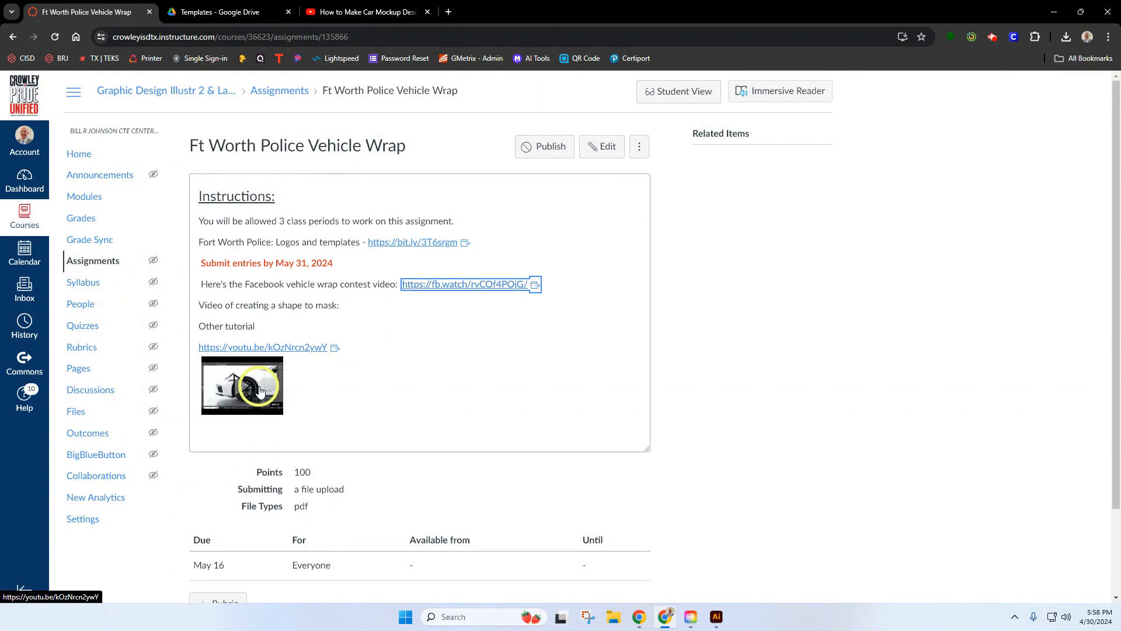
pyautogui.click(357, 12)
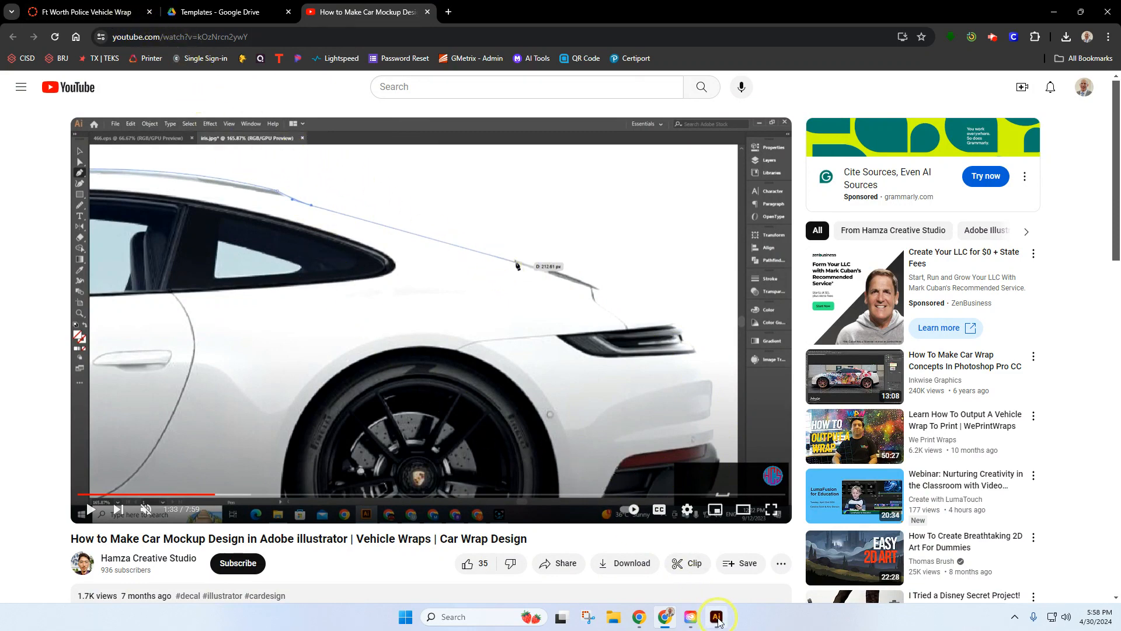
# Open the 1.jpg side-view template from the shared Templates folder and download it.
pyautogui.click(192, 11)
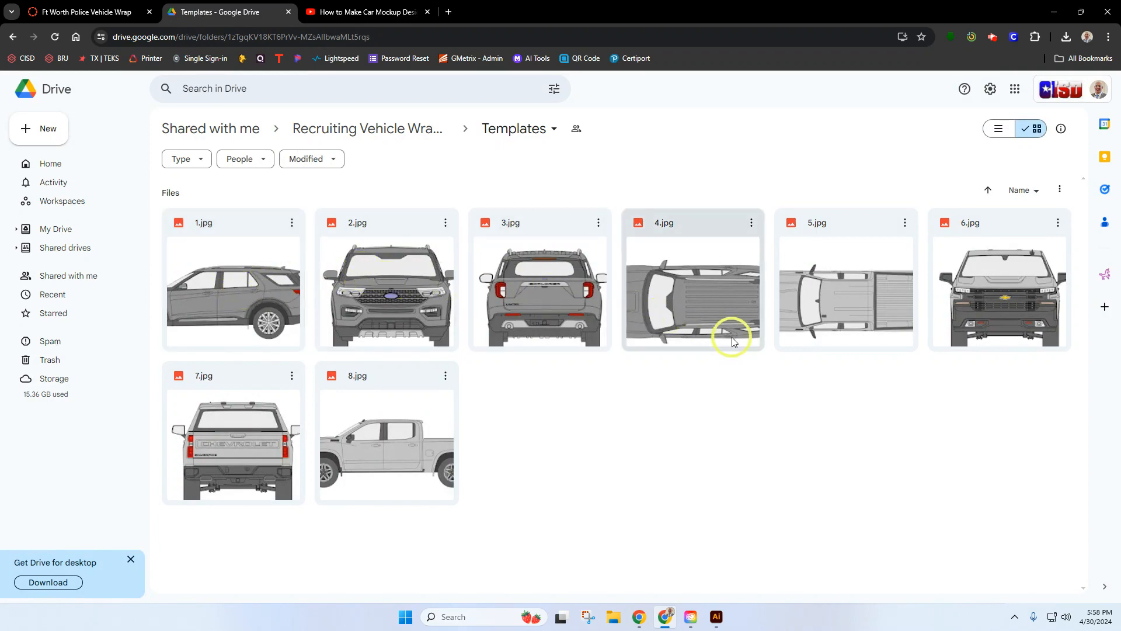
pyautogui.click(243, 282)
pyautogui.doubleClick(243, 281)
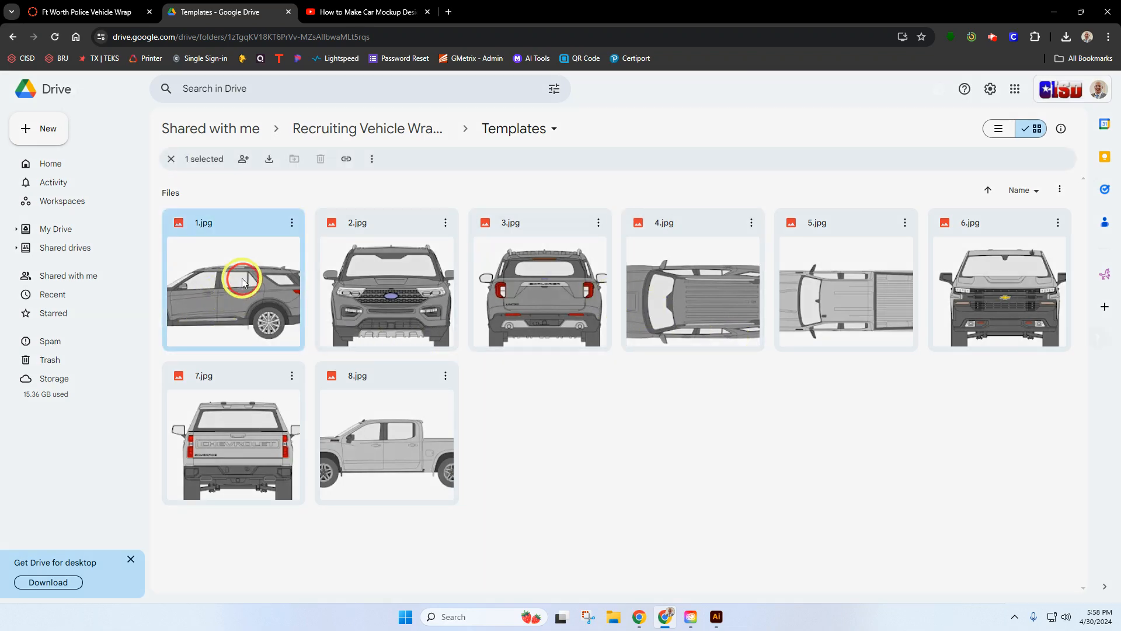
pyautogui.click(986, 104)
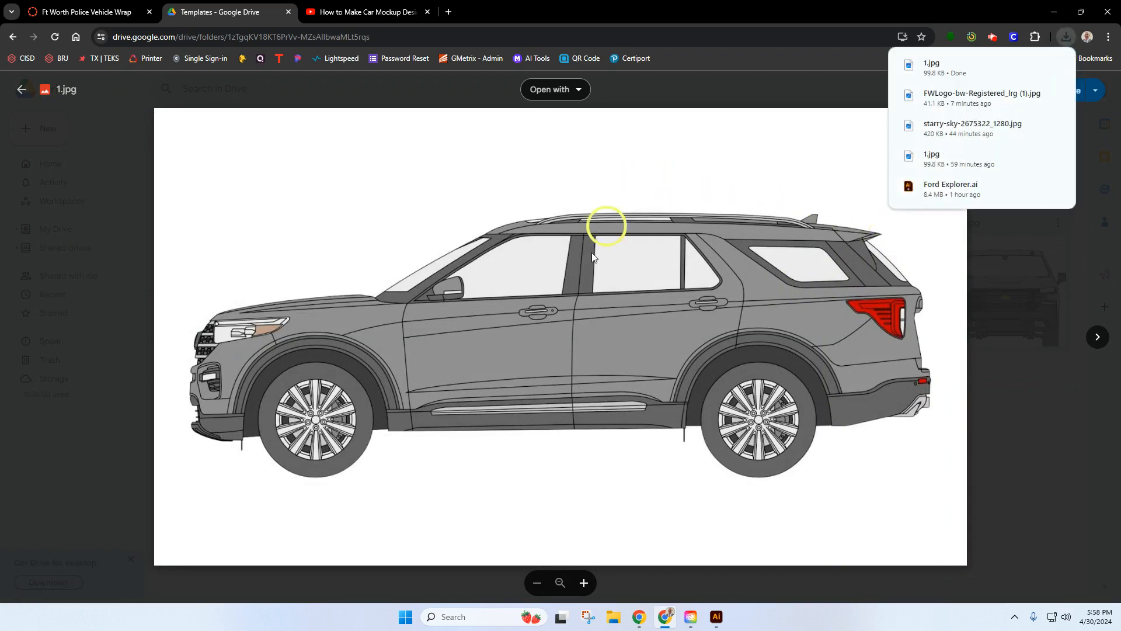
# Switch to Illustrator and create a new 100 x 100 in CMYK document named "explorer".
pyautogui.click(717, 618)
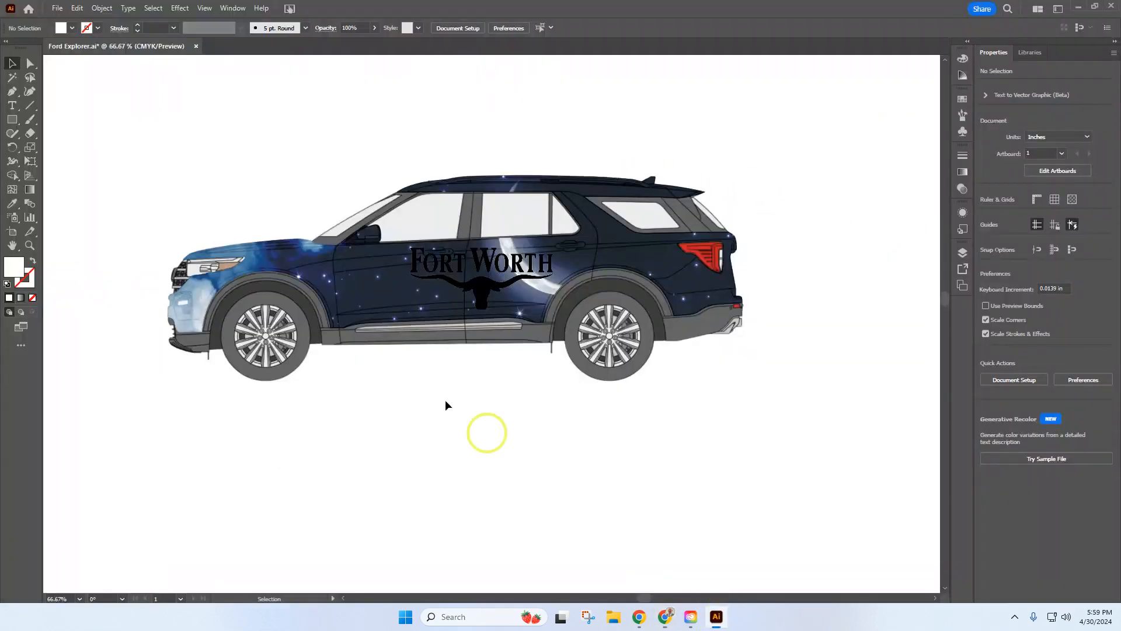
pyautogui.click(59, 8)
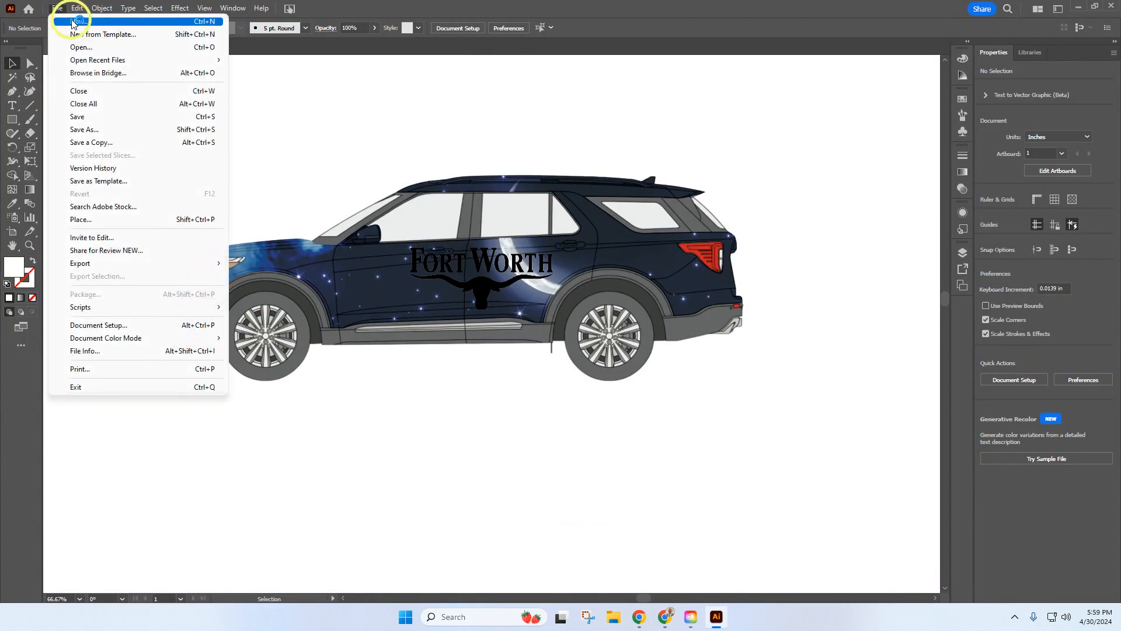
pyautogui.click(70, 22)
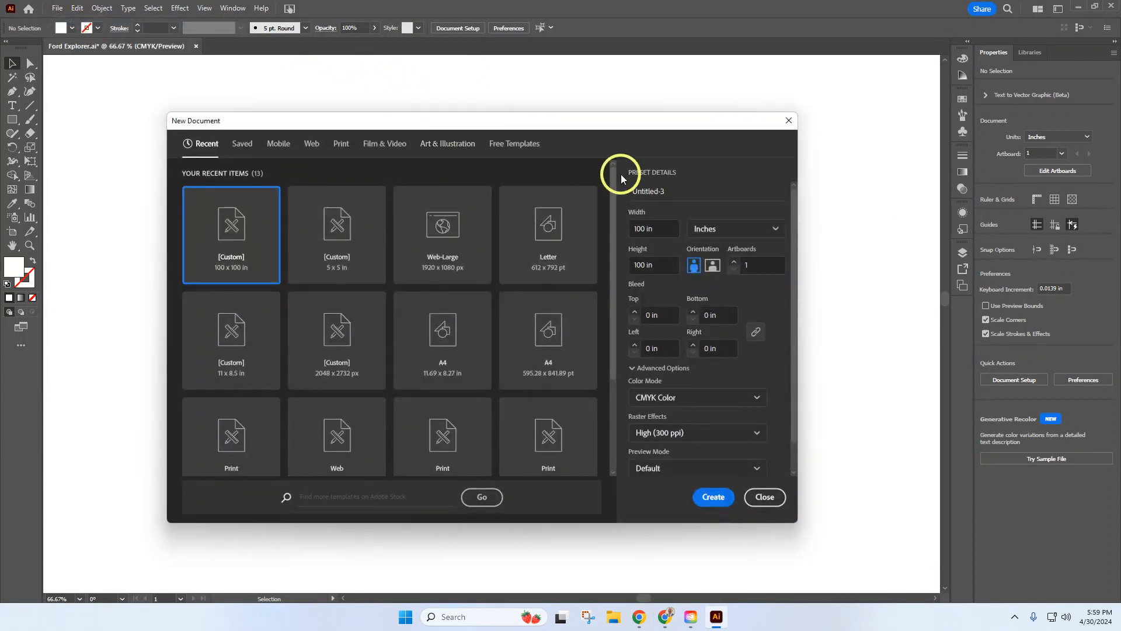
pyautogui.click(673, 193)
pyautogui.moveTo(673, 193); pyautogui.dragTo(618, 203)
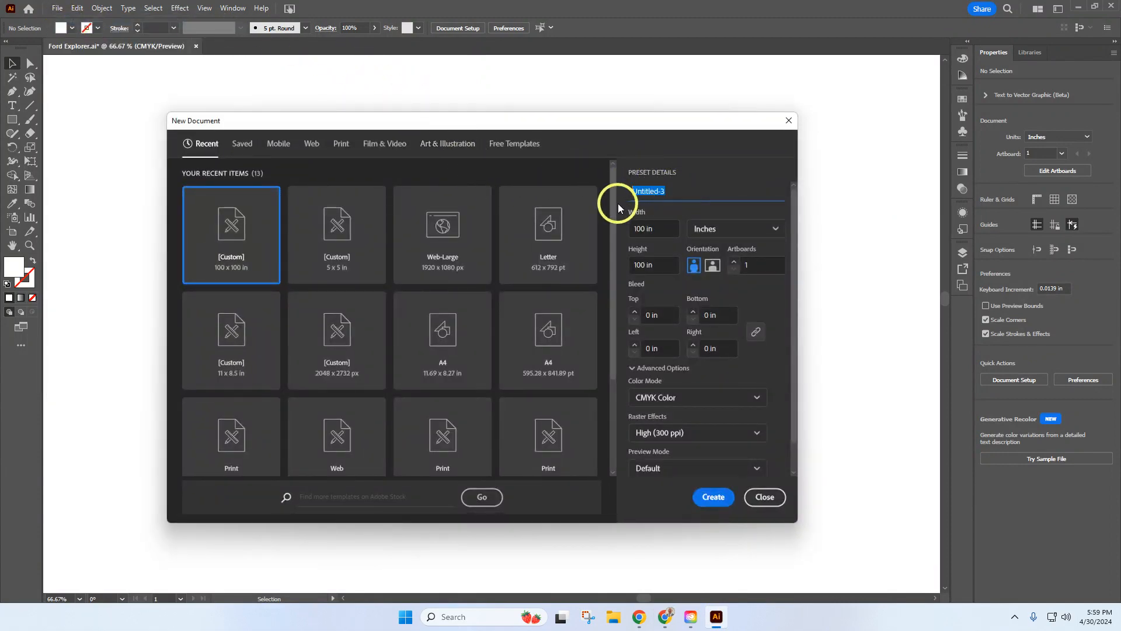
pyautogui.write('s')
pyautogui.write('xplorer')
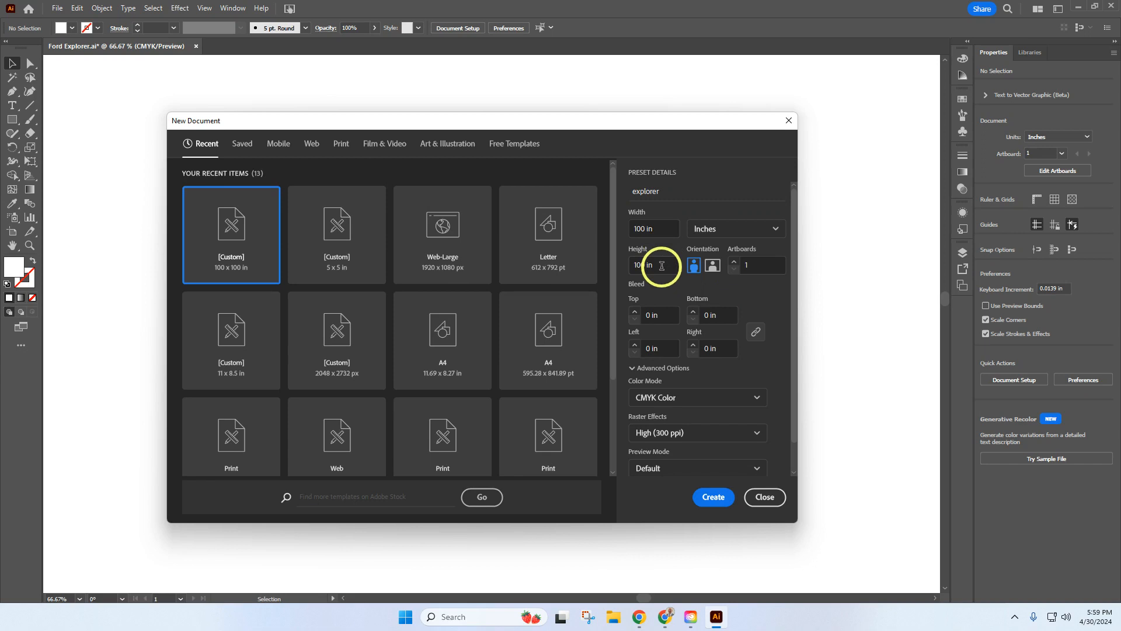
pyautogui.click(719, 500)
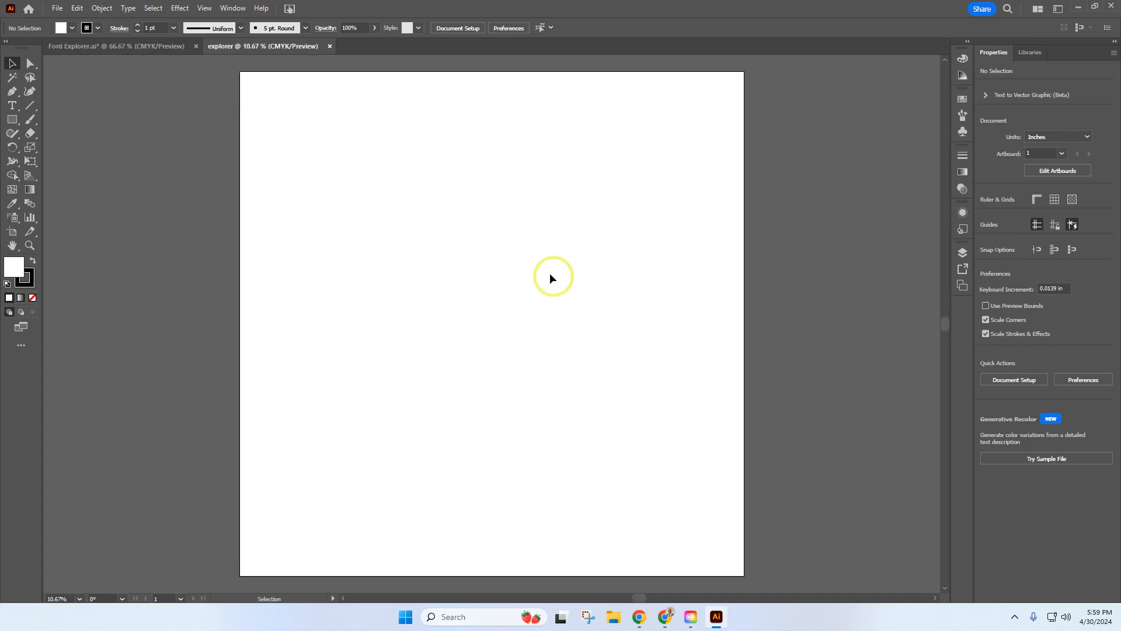
# Place the downloaded 1.jpg as a linked image in the upper middle of the artboard.
pyautogui.click(56, 8)
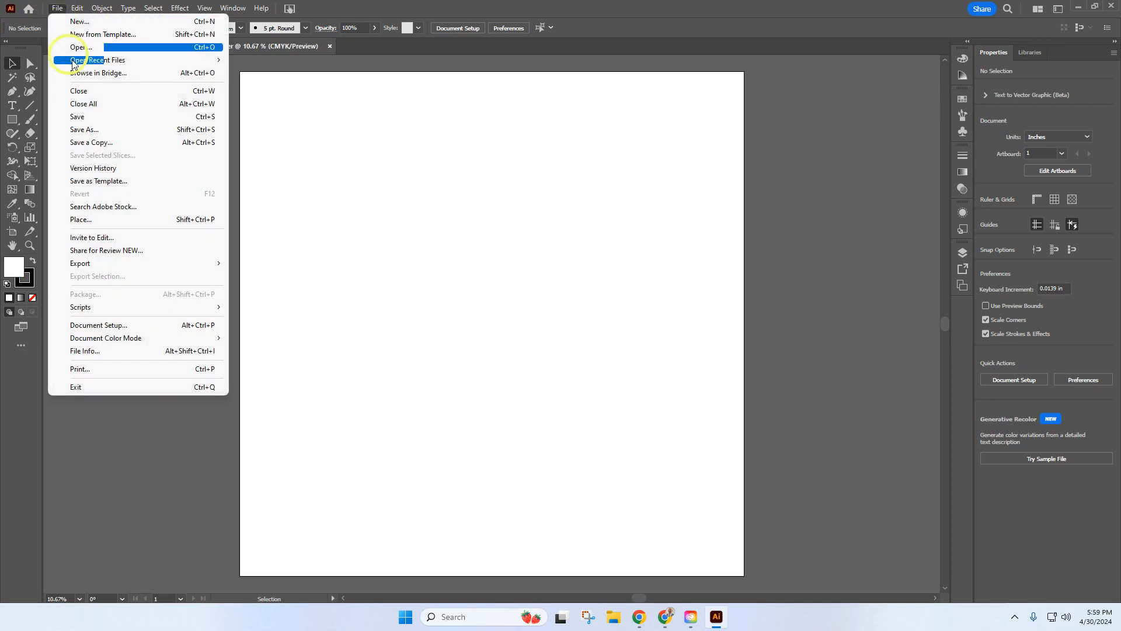
pyautogui.click(127, 220)
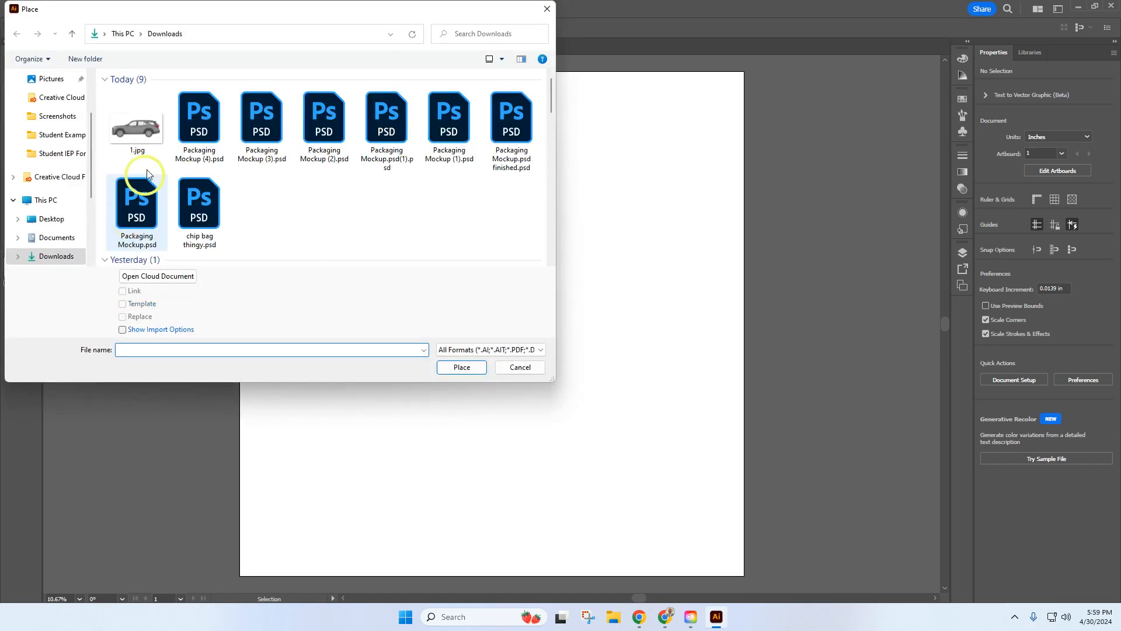
pyautogui.click(140, 139)
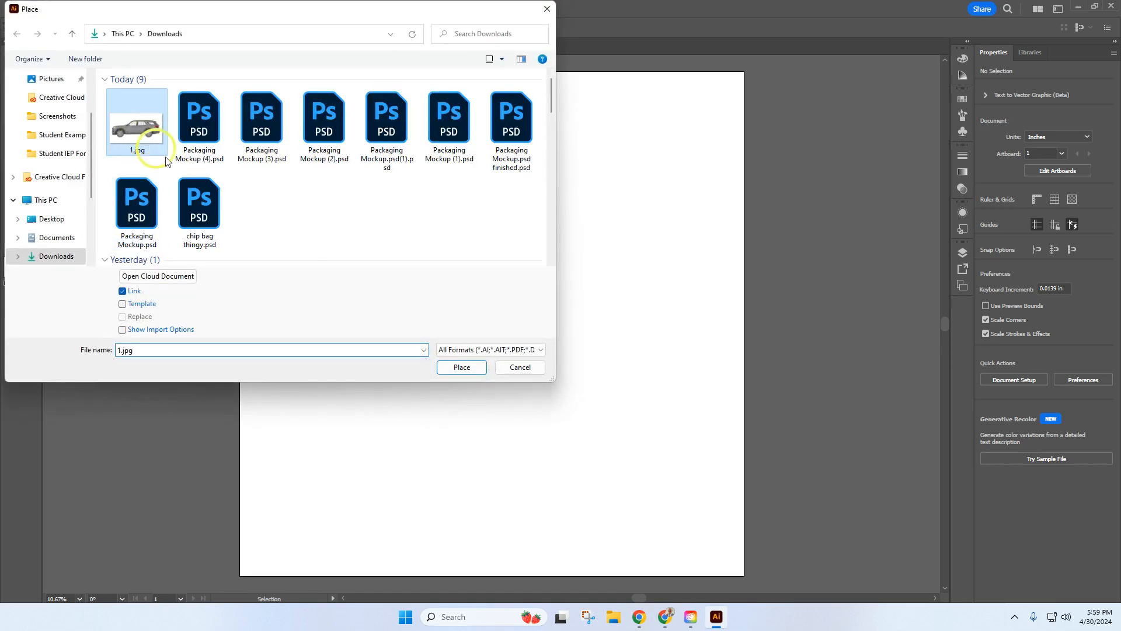
pyautogui.click(464, 370)
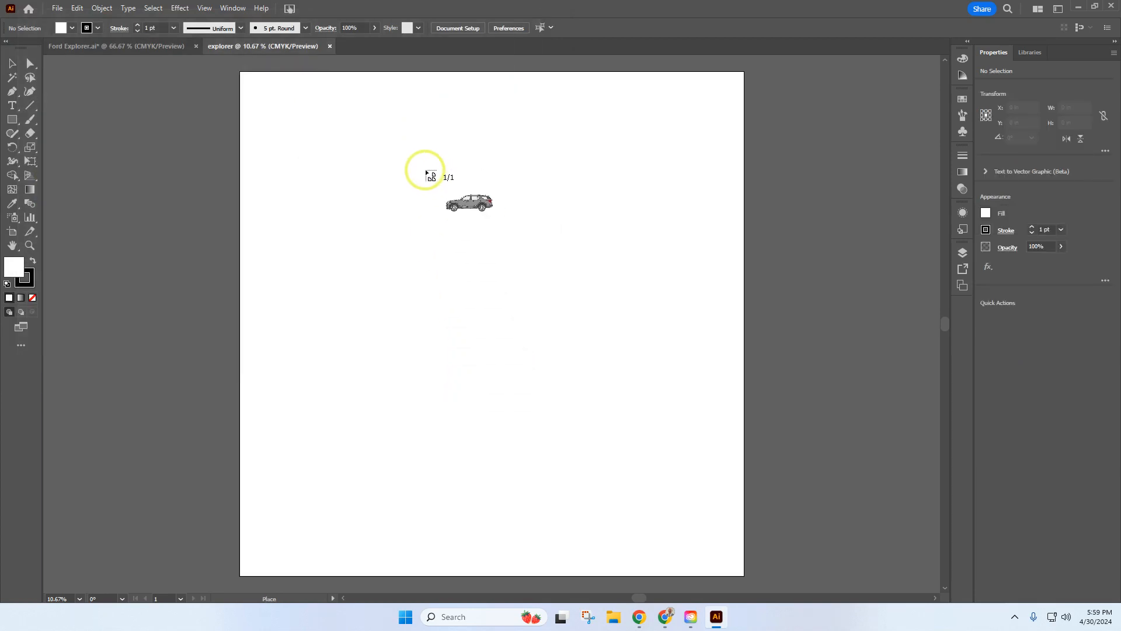
pyautogui.click(442, 174)
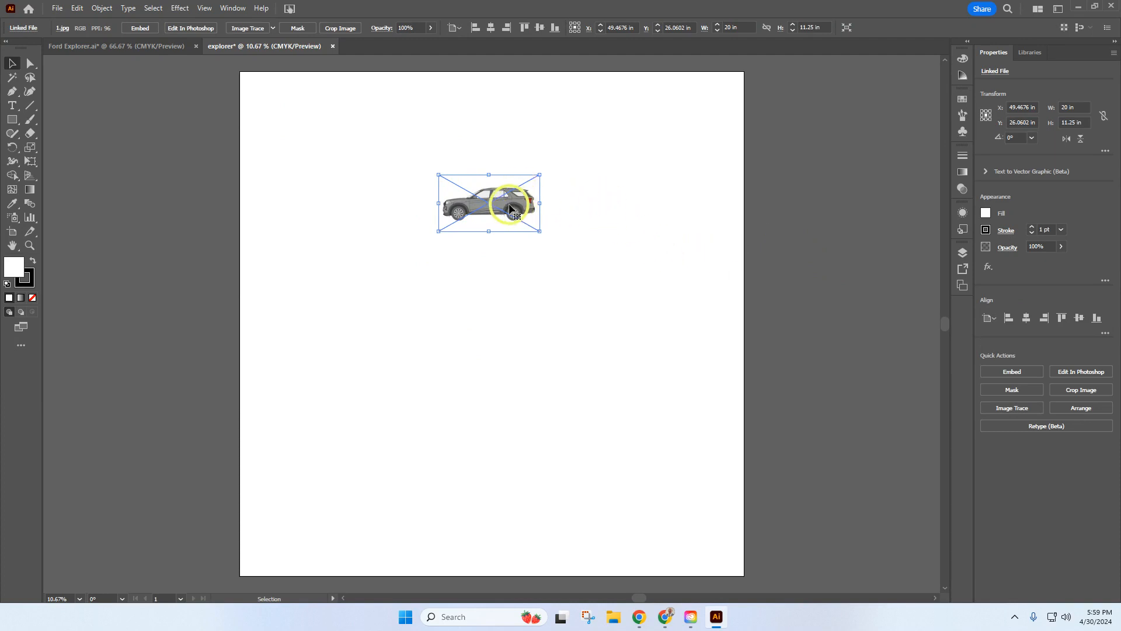
# Rename the layer holding the placed car picture as "car image".
pyautogui.scroll(1, 498, 211)
pyautogui.scroll(1, 497, 212)
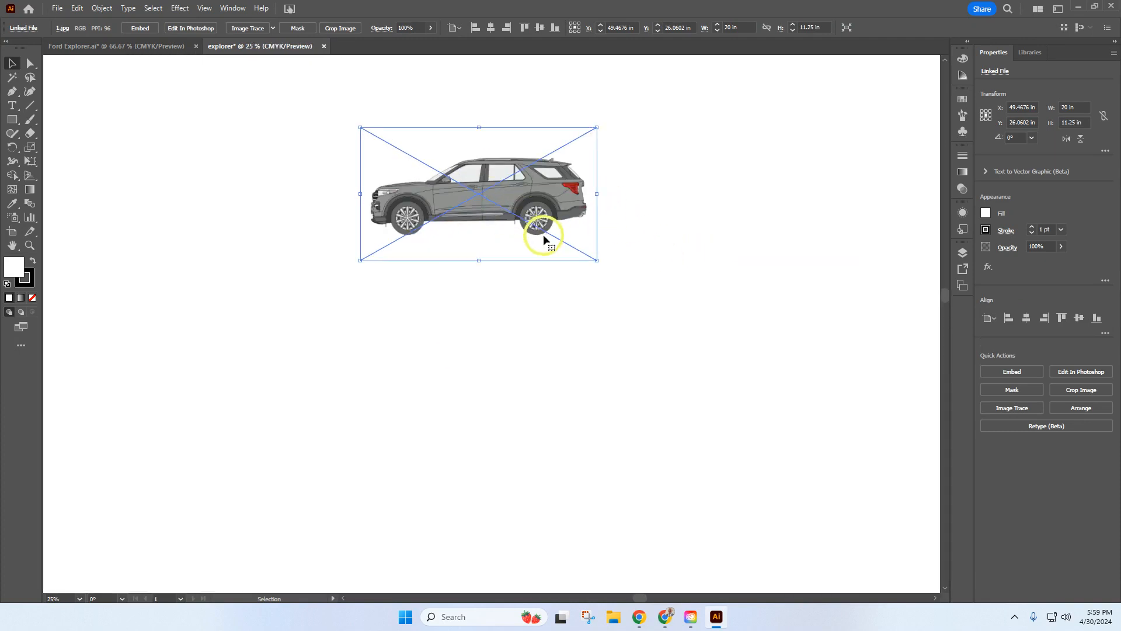
pyautogui.click(962, 254)
pyautogui.doubleClick(875, 286)
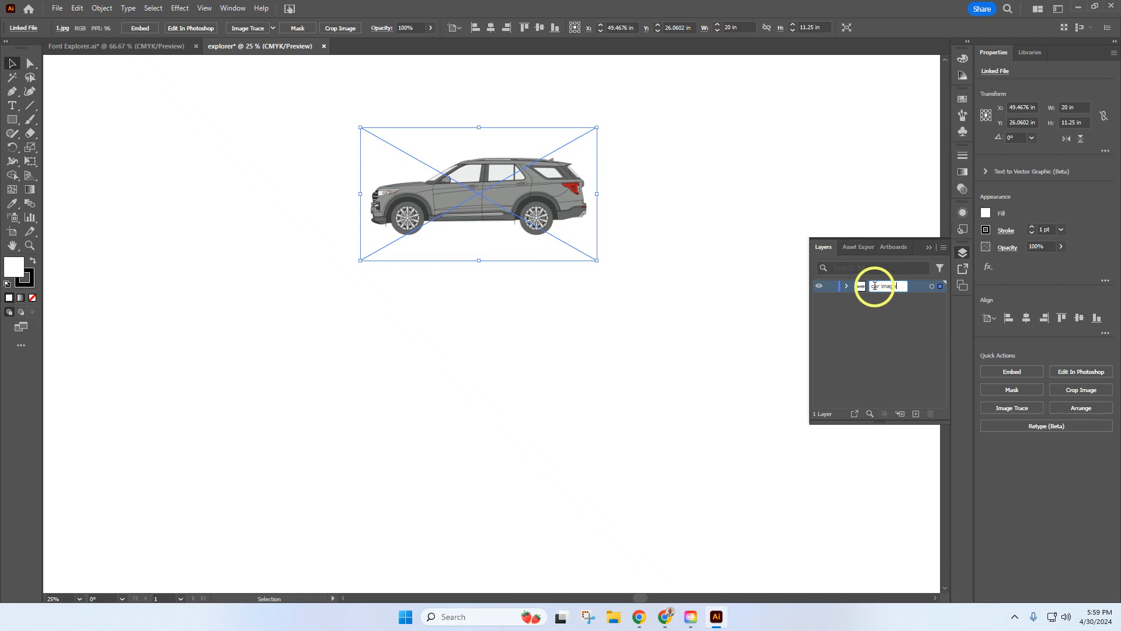
pyautogui.click(883, 369)
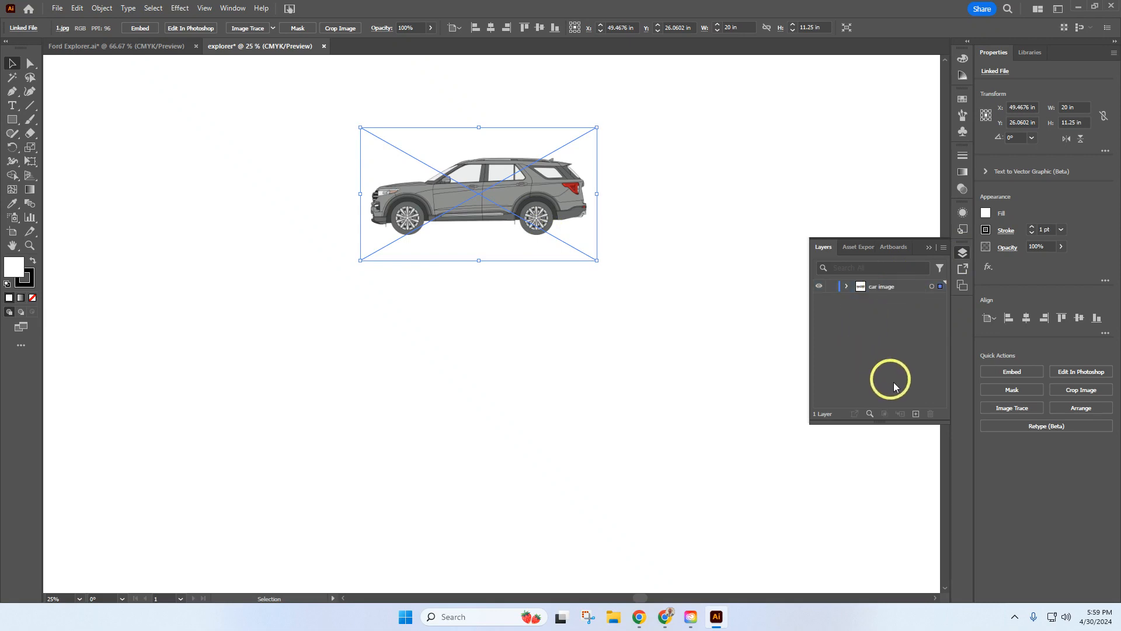
# Add a new layer above the car image layer and name it "car vectir".
pyautogui.click(915, 413)
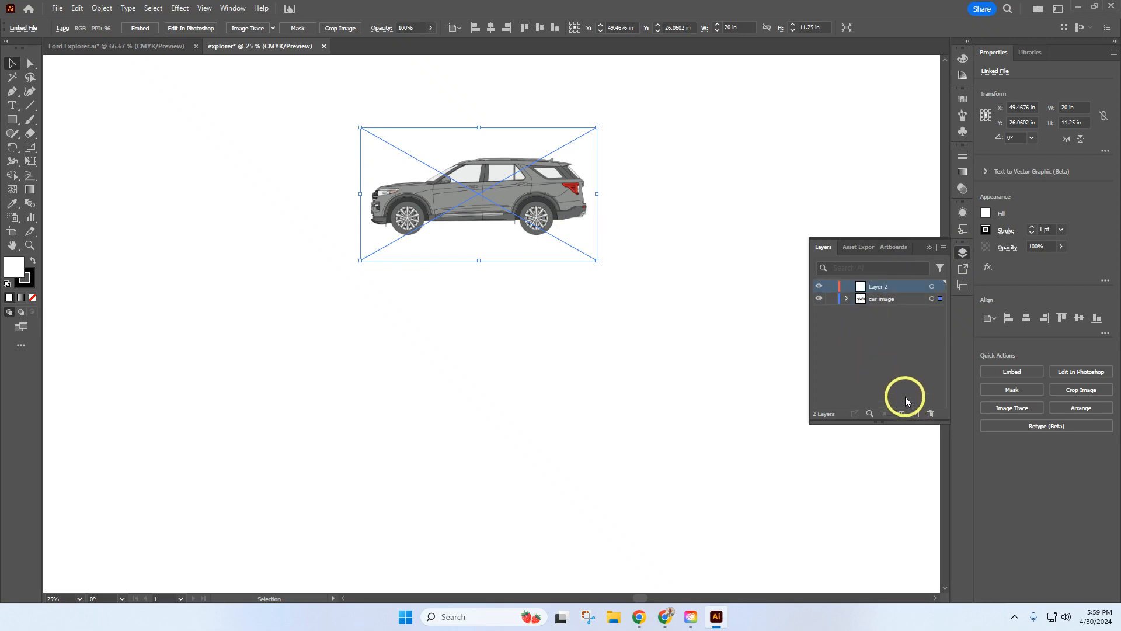
pyautogui.doubleClick(877, 287)
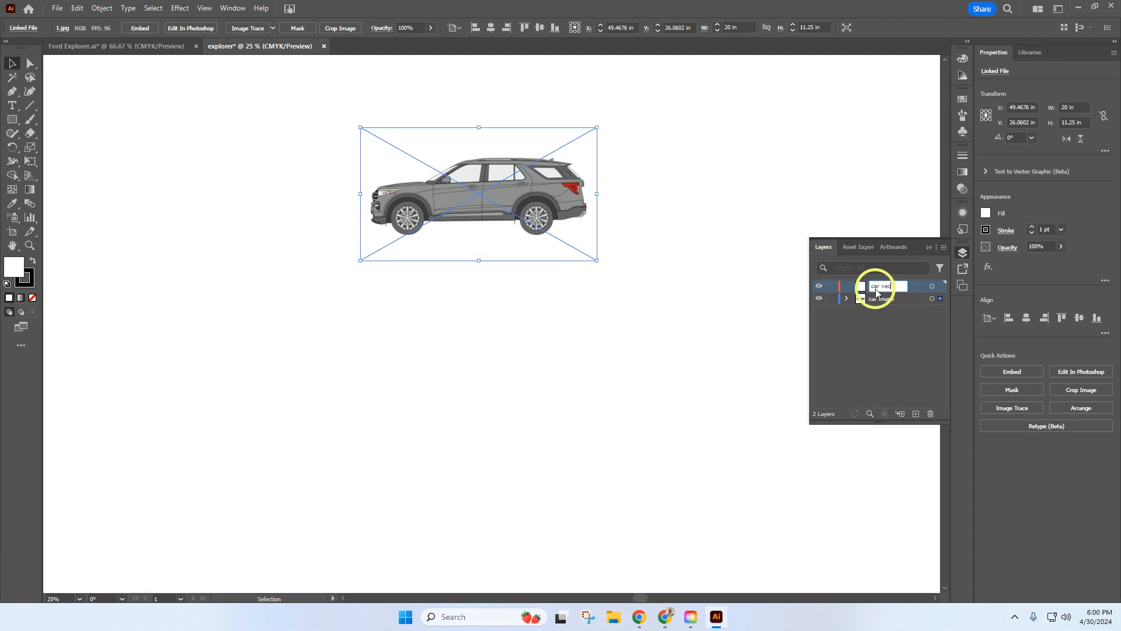
pyautogui.write('car vector')
pyautogui.press('Return')
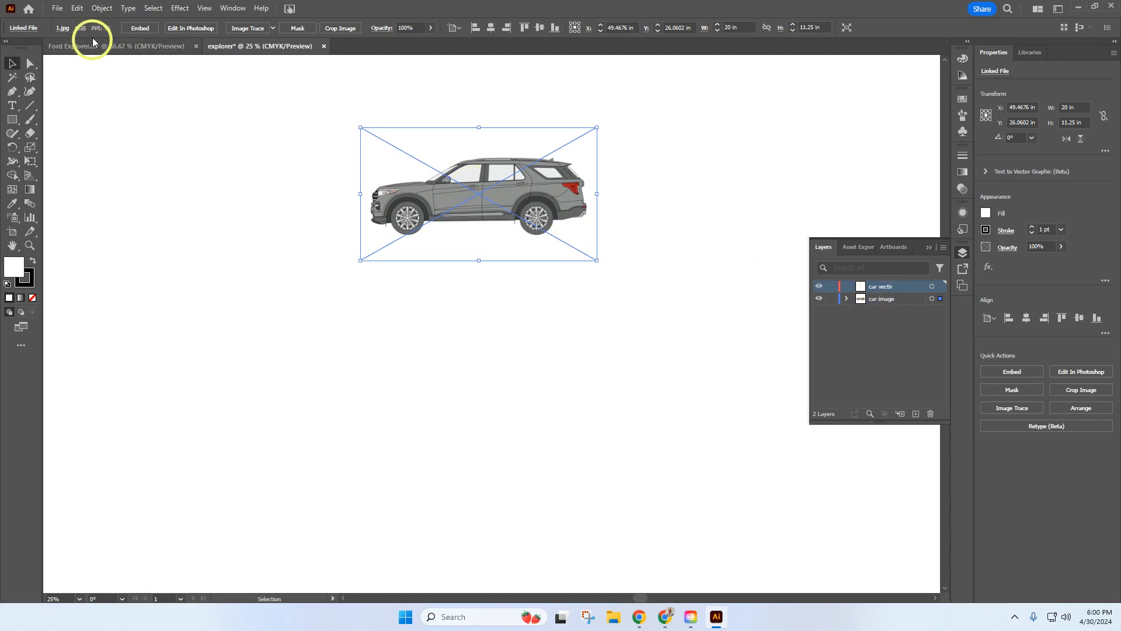
# Copy the placed car image and paste the duplicate in front of the original.
pyautogui.click(77, 9)
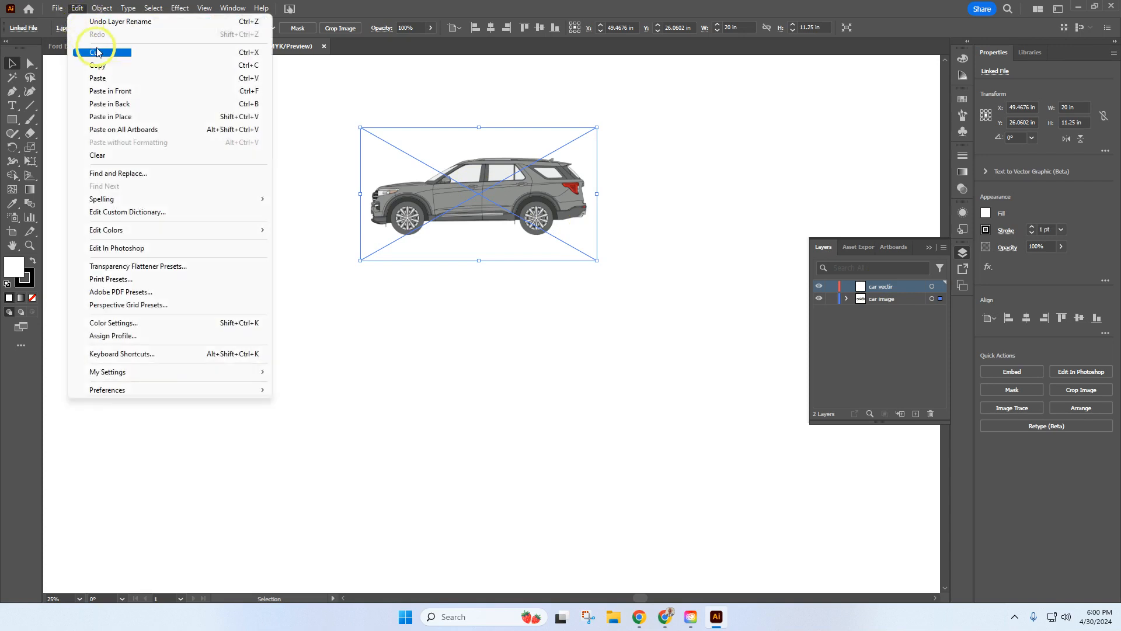
pyautogui.click(240, 68)
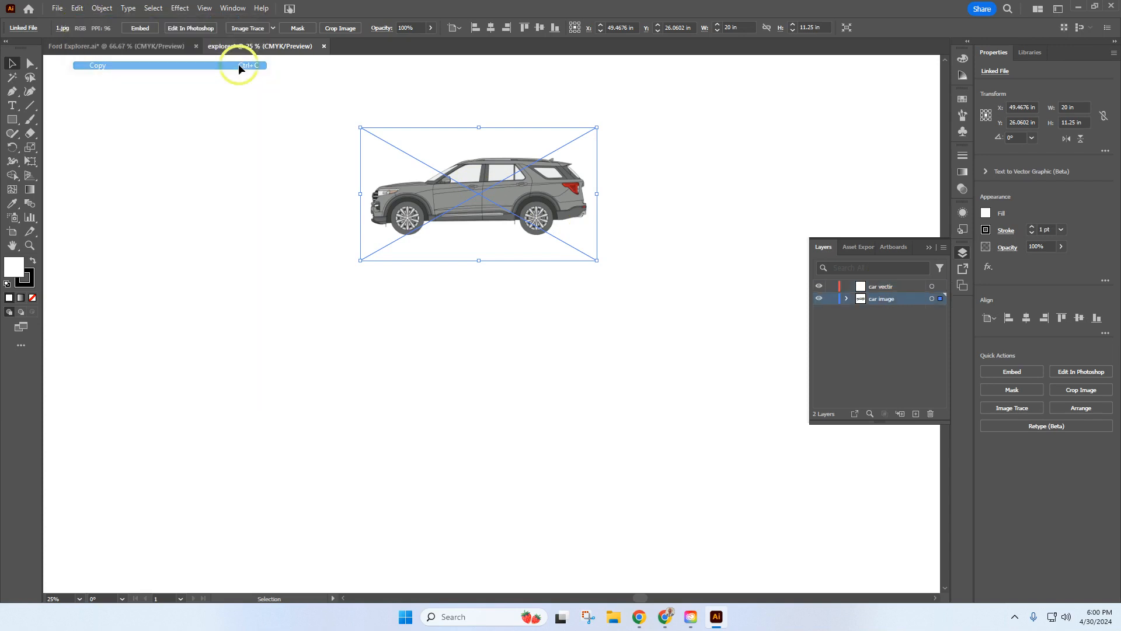
pyautogui.click(75, 8)
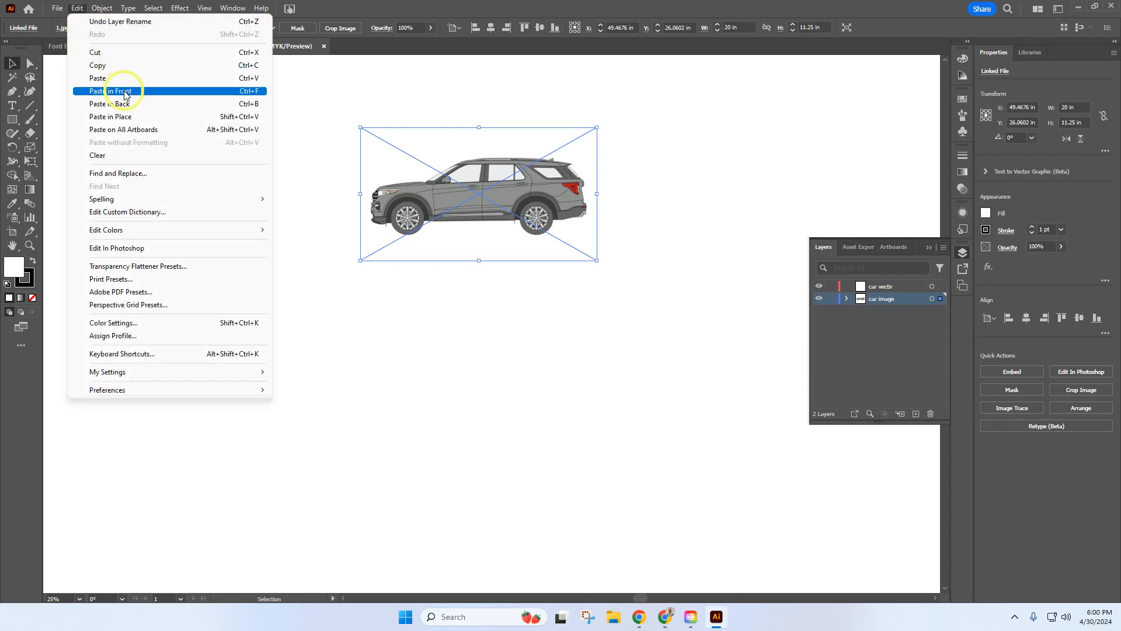
pyautogui.click(245, 97)
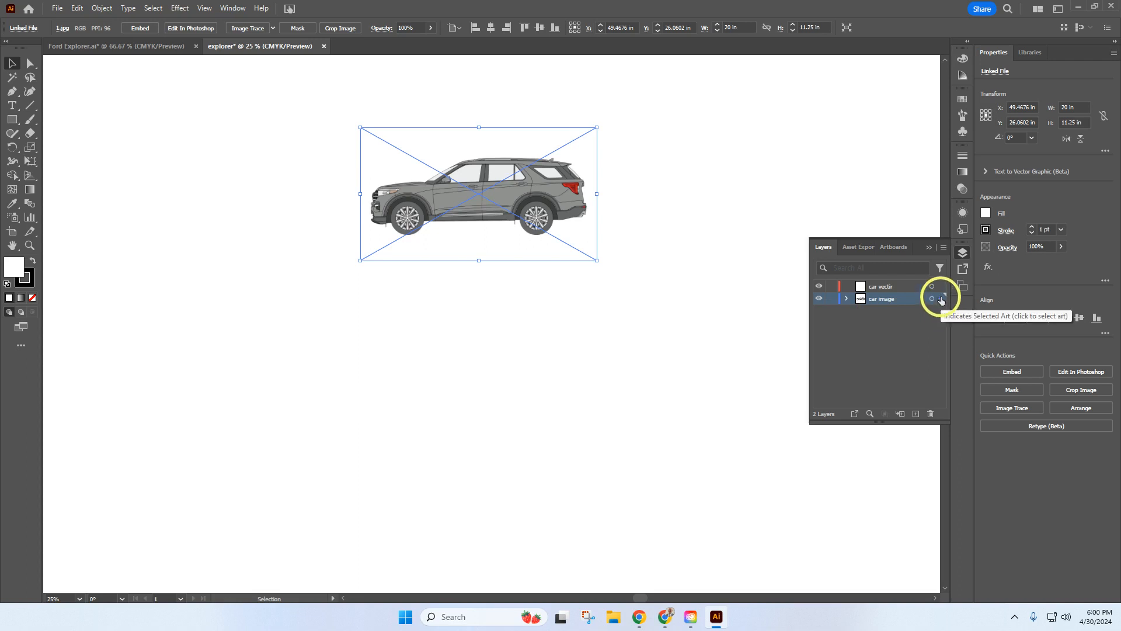
# Move the pasted car copy to the "car vectir" layer and toggle that layer's visibility.
pyautogui.moveTo(941, 301); pyautogui.dragTo(940, 287)
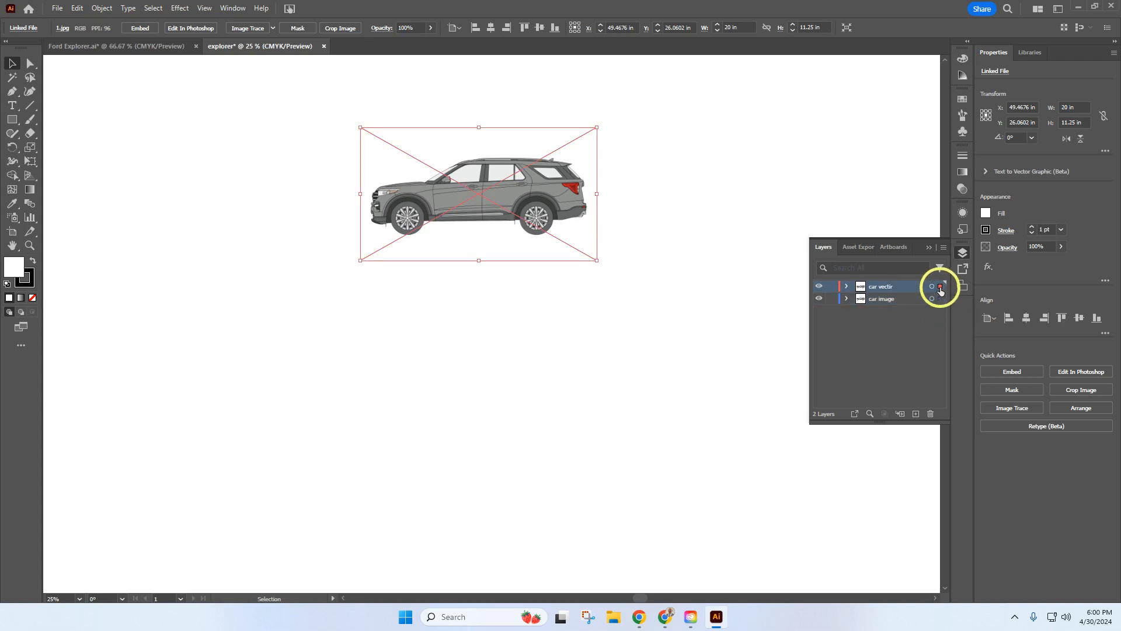
pyautogui.keyDown('ctrl'); pyautogui.click(819, 286); pyautogui.keyUp('ctrl')
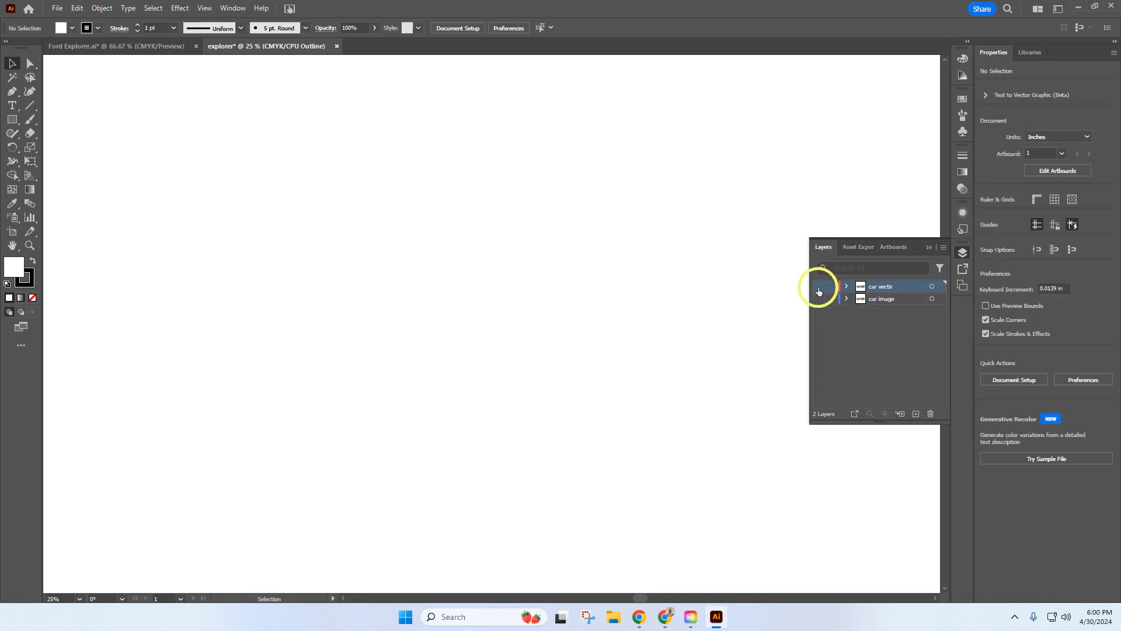
# Correct the vector layer's name to "car vector" and leave only that layer visible, with the car image layer hidden.
pyautogui.keyDown('ctrl'); pyautogui.click(819, 286); pyautogui.keyUp('ctrl')
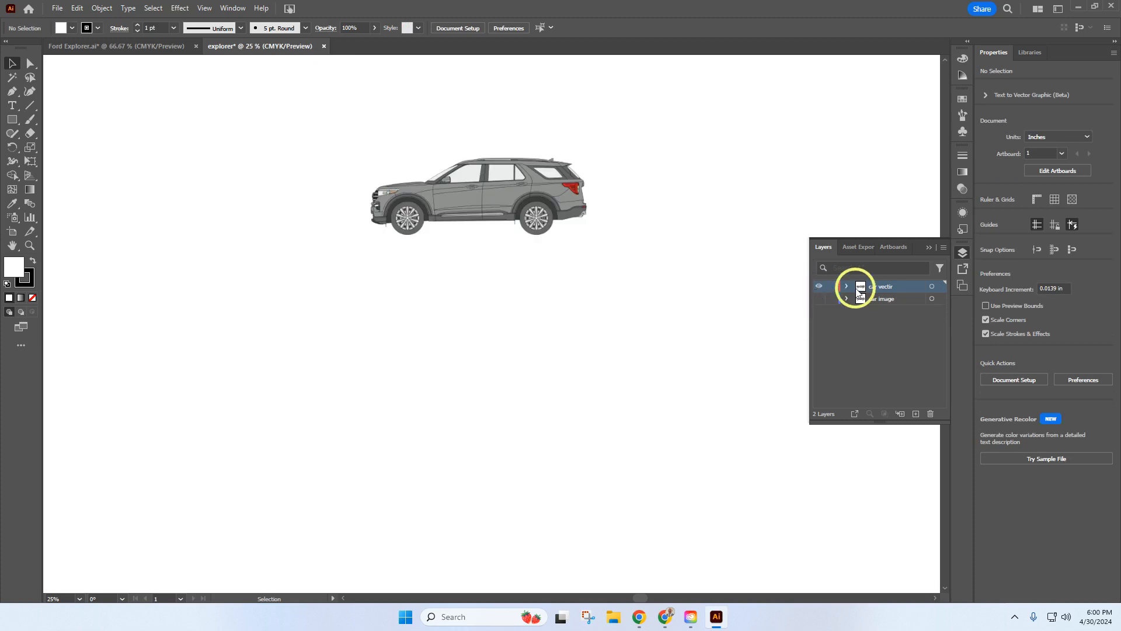
pyautogui.doubleClick(888, 286)
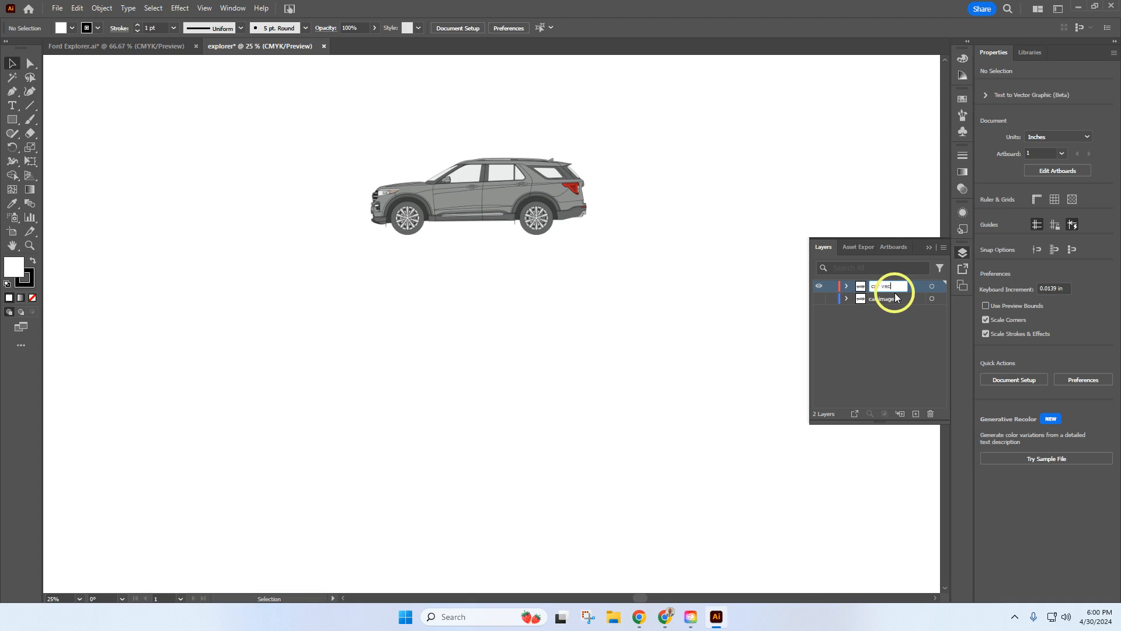
pyautogui.press('Return')
pyautogui.click(819, 286)
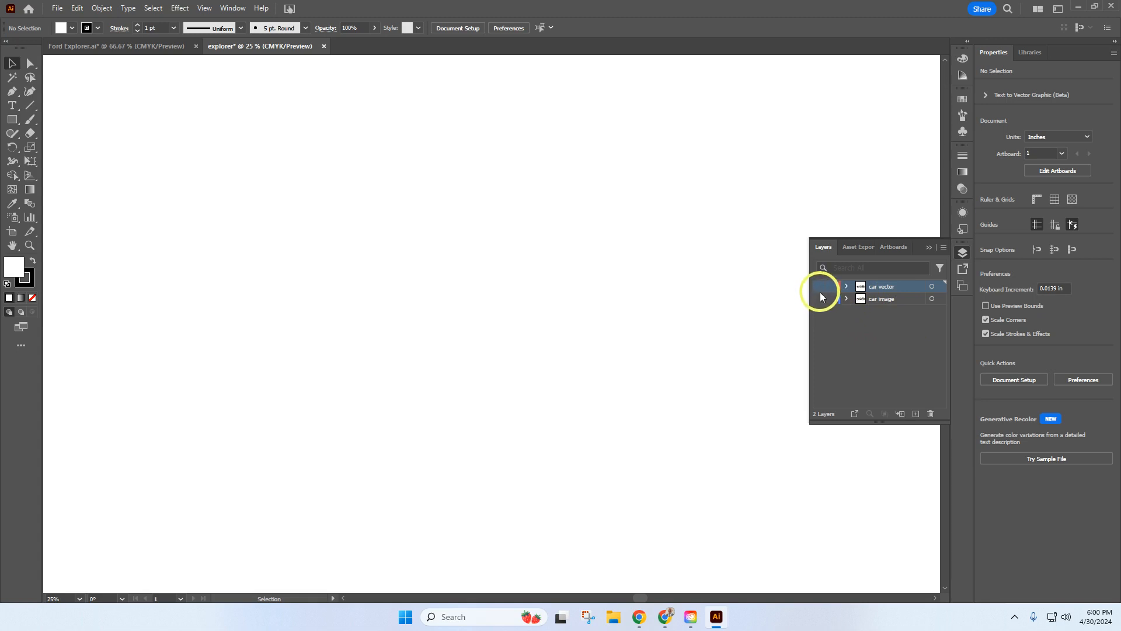
pyautogui.keyDown('ctrl'); pyautogui.click(819, 299); pyautogui.keyUp('ctrl')
pyautogui.click(819, 299)
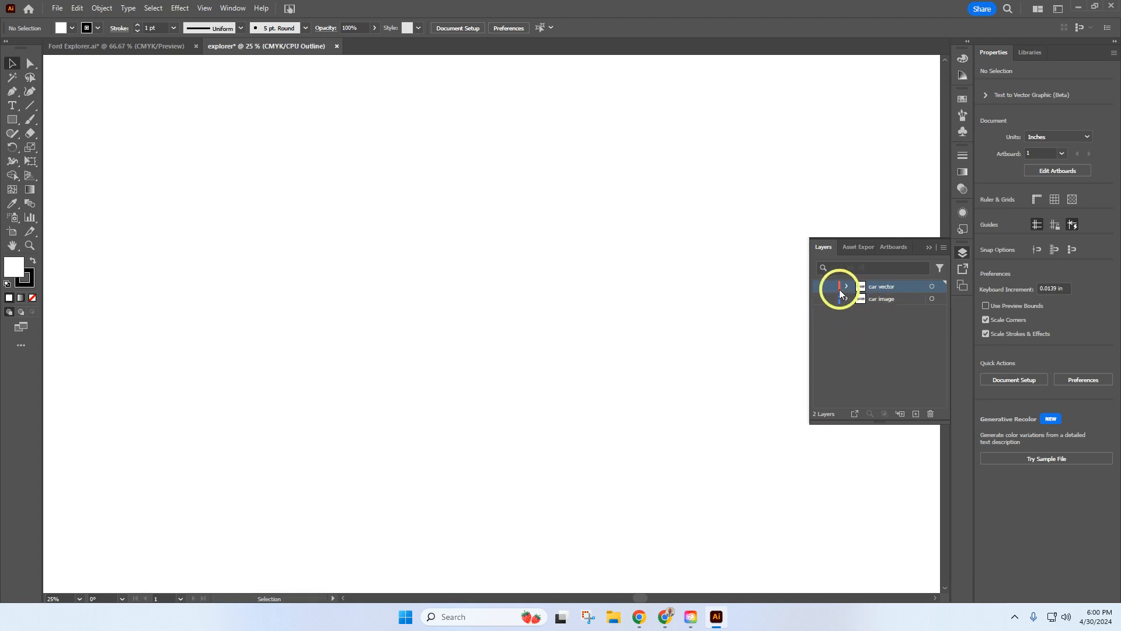
pyautogui.click(820, 286)
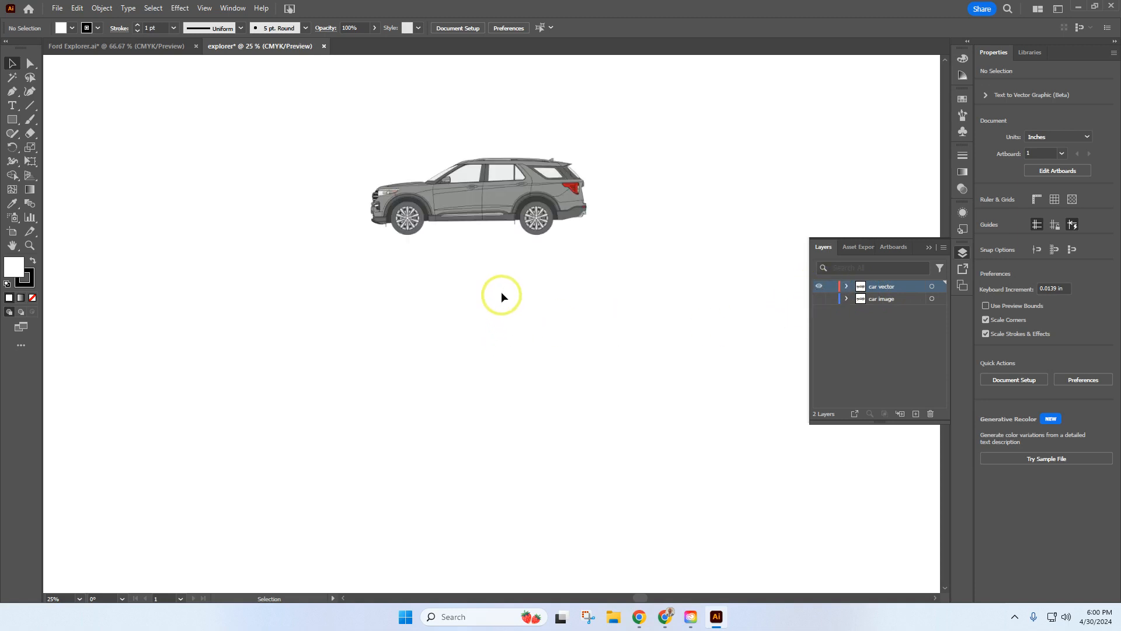
# Image-trace the car copy on the car vector layer with the 3 Colors preset and expand the result into paths.
pyautogui.scroll(4, 482, 205)
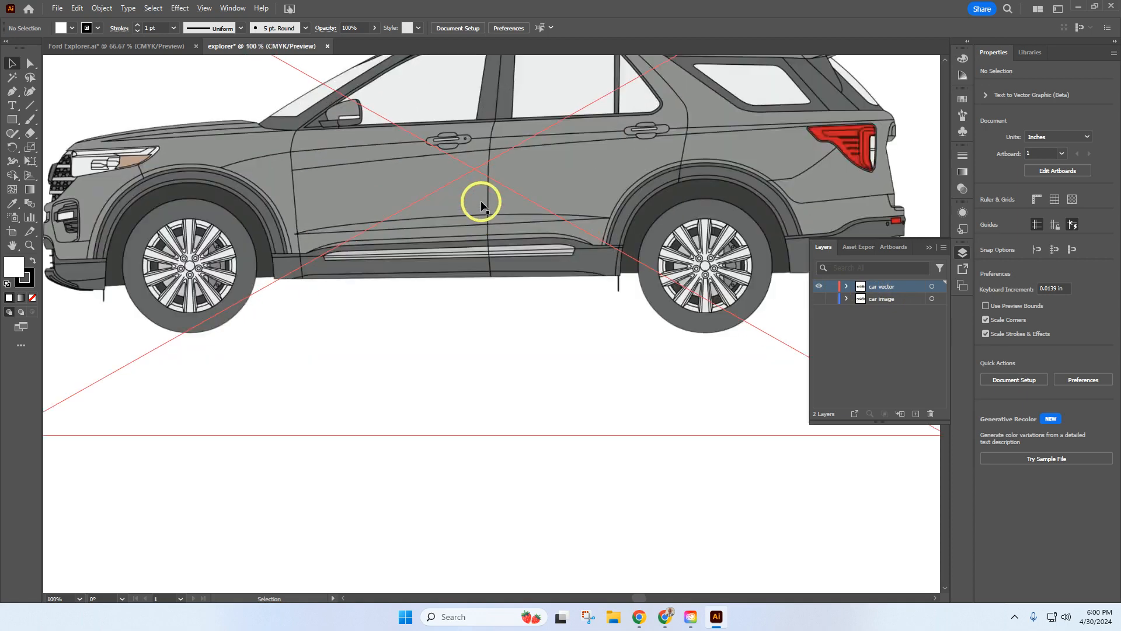
pyautogui.scroll(-3, 482, 209)
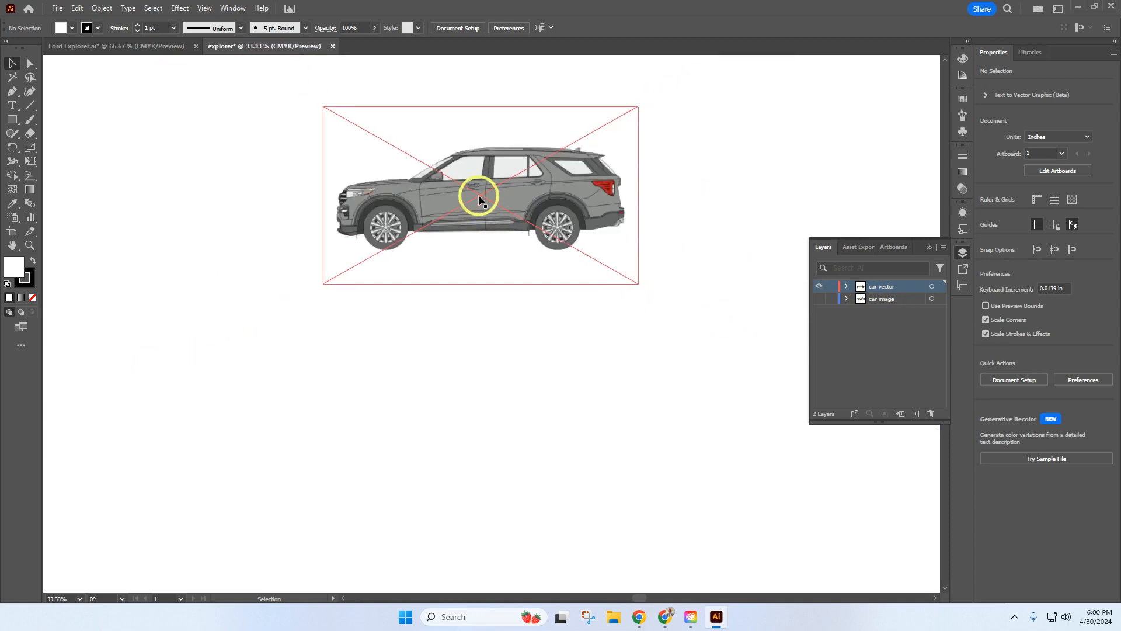
pyautogui.click(479, 195)
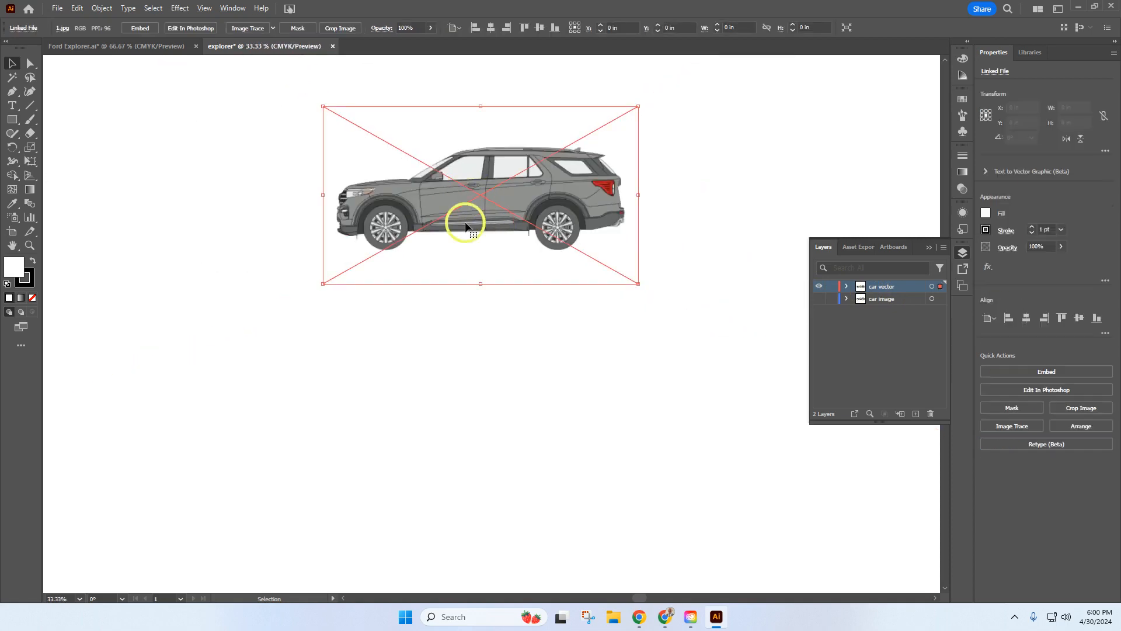
pyautogui.click(272, 28)
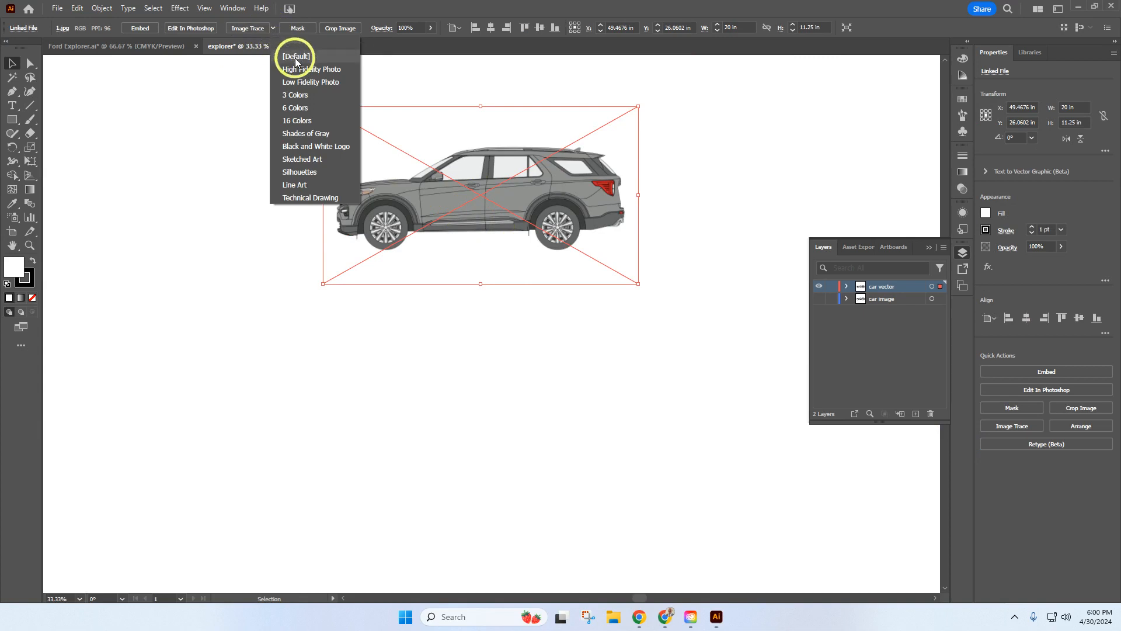
pyautogui.click(315, 95)
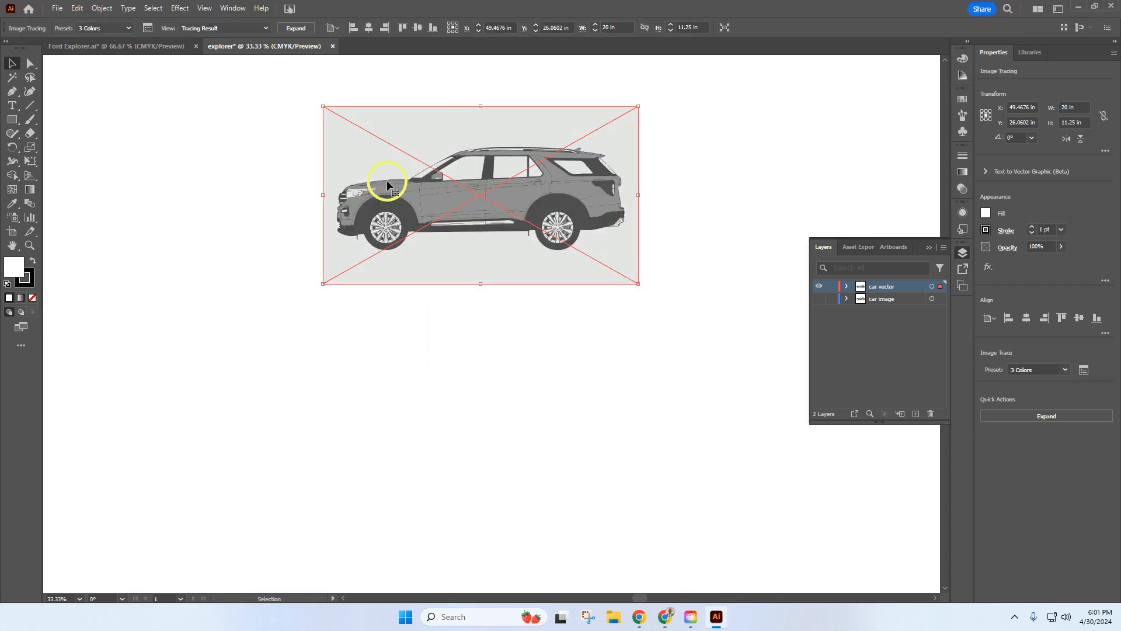
pyautogui.click(296, 29)
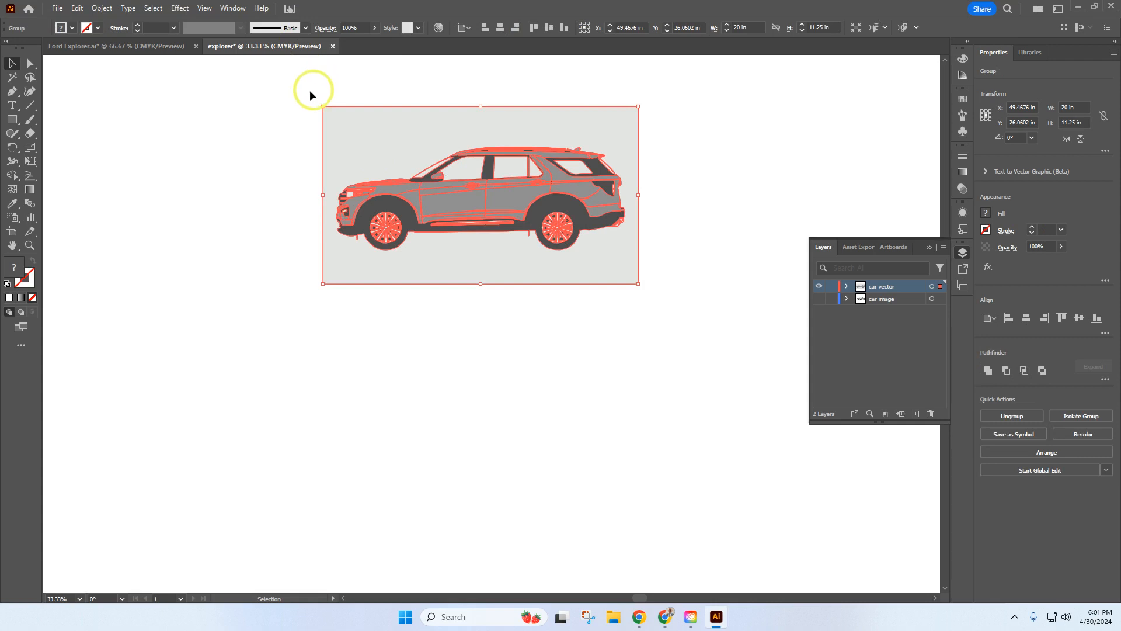
# Directly select the light grey background shape around the traced car and delete it.
pyautogui.click(30, 62)
pyautogui.click(249, 112)
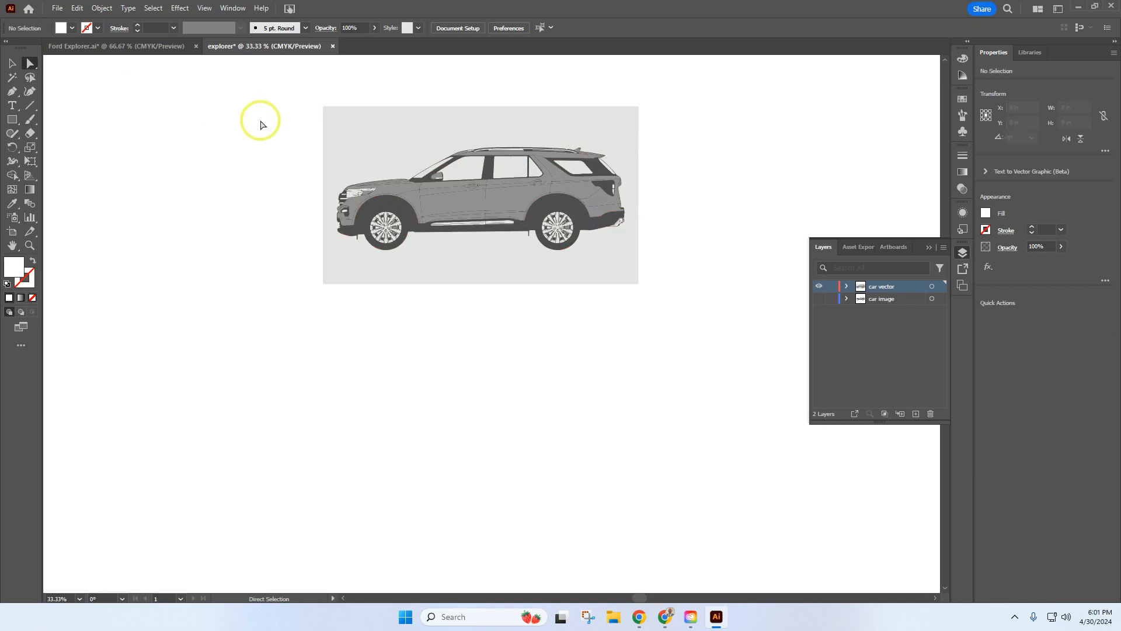
pyautogui.click(371, 148)
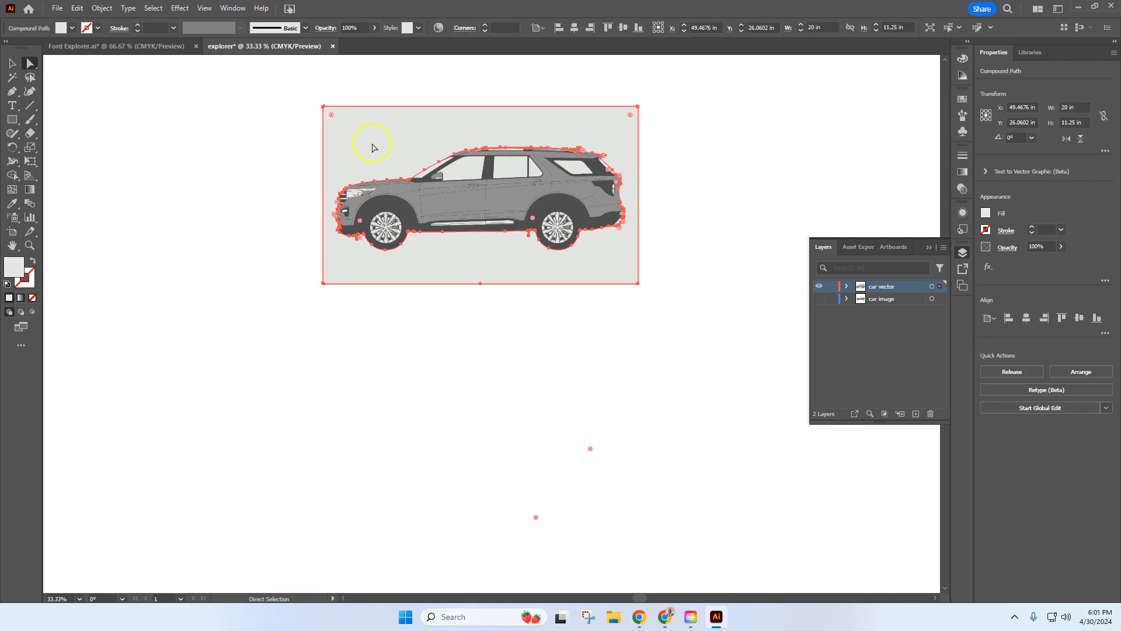
pyautogui.press('Delete')
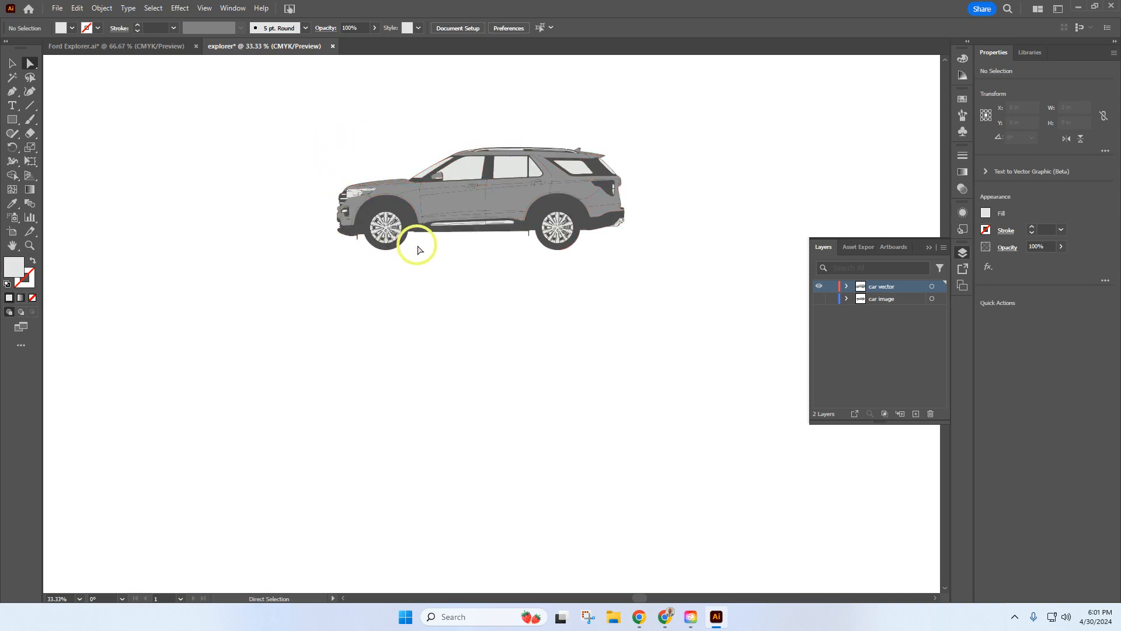
# Try deleting the dark grey shape behind the car's wheels and outlines, undo the deletion and clear the selection.
pyautogui.scroll(4, 415, 263)
pyautogui.scroll(-2, 424, 267)
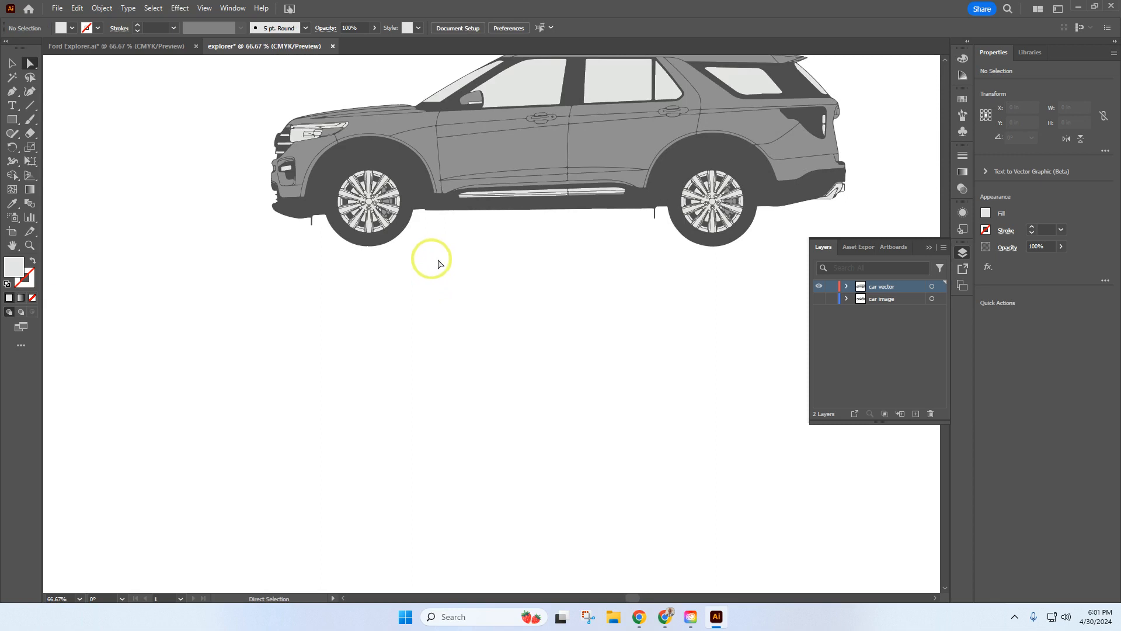
pyautogui.scroll(2, 611, 298)
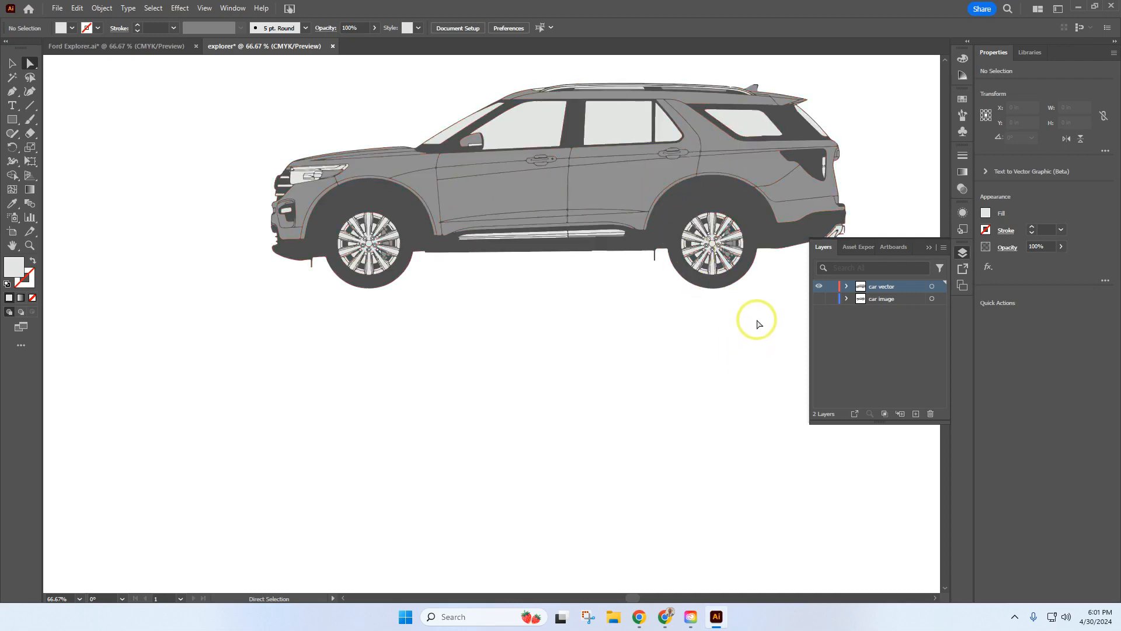
pyautogui.hotkey('ctrl', 'a')
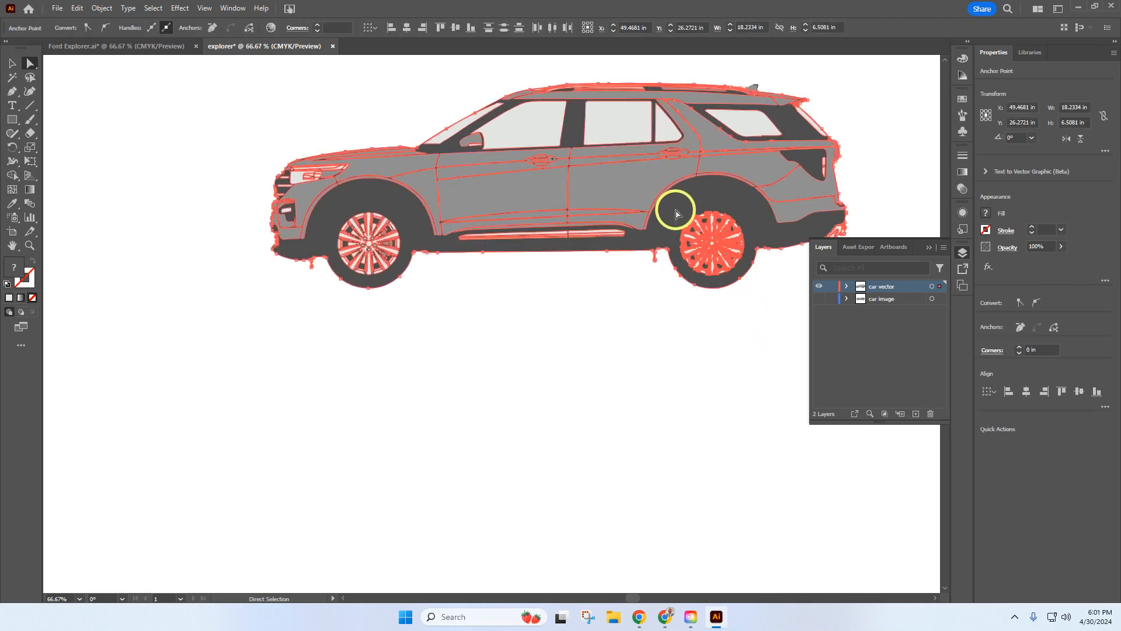
pyautogui.click(677, 214)
pyautogui.press('Delete')
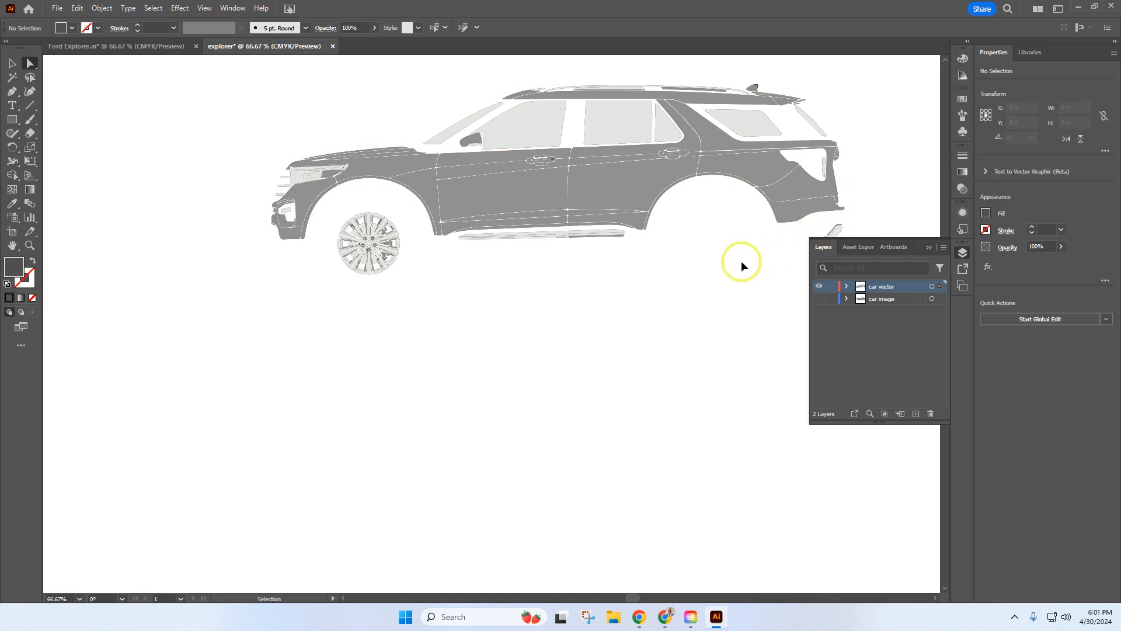
pyautogui.hotkey('ctrl', 'z')
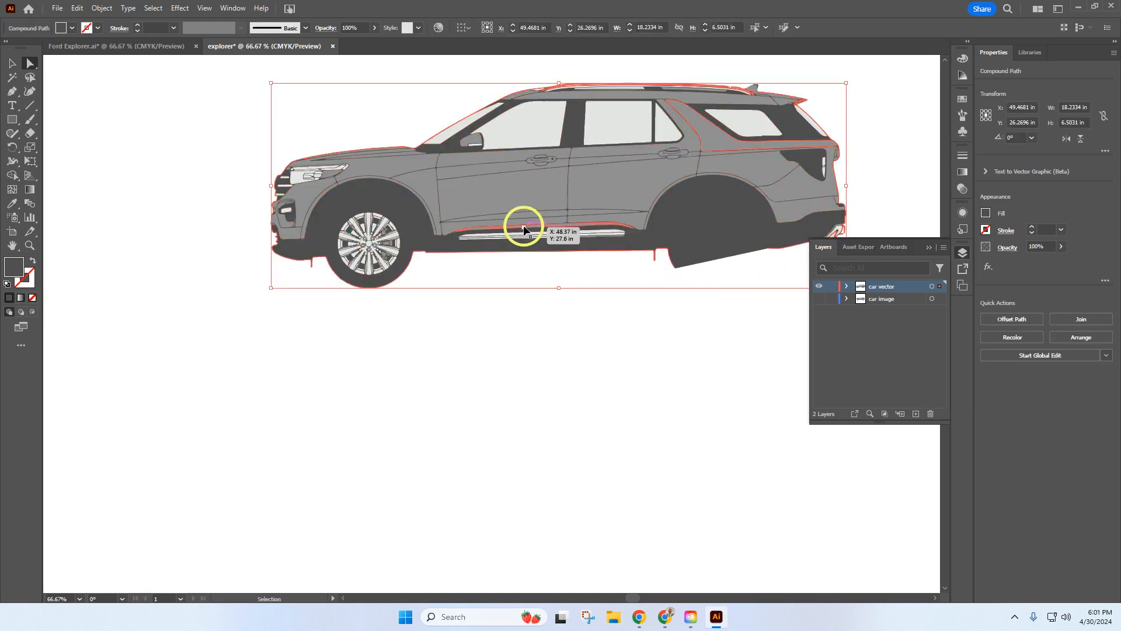
pyautogui.click(524, 229)
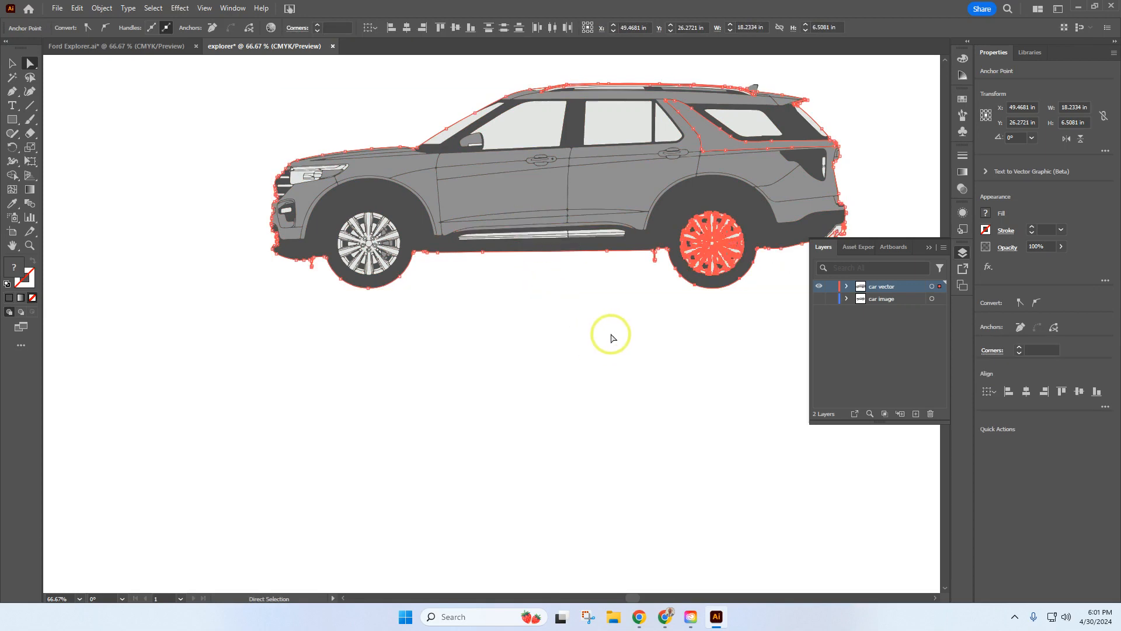
pyautogui.click(611, 336)
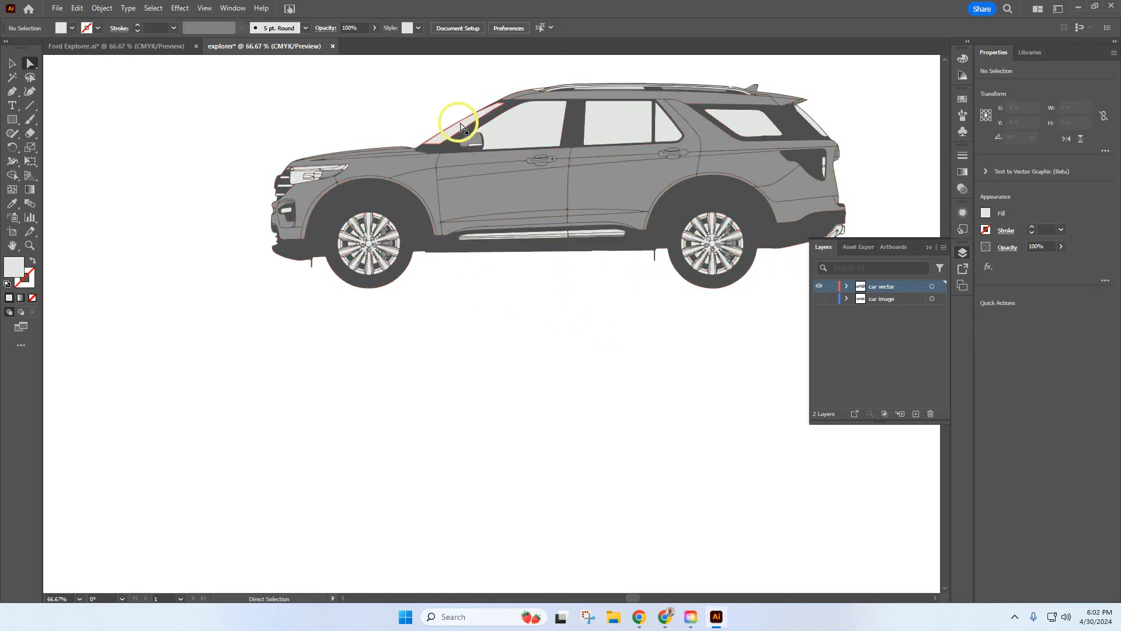
# Delete the light grey glass shapes from the front door, rear door, small rear-door pane and rear quarter window.
pyautogui.click(528, 131)
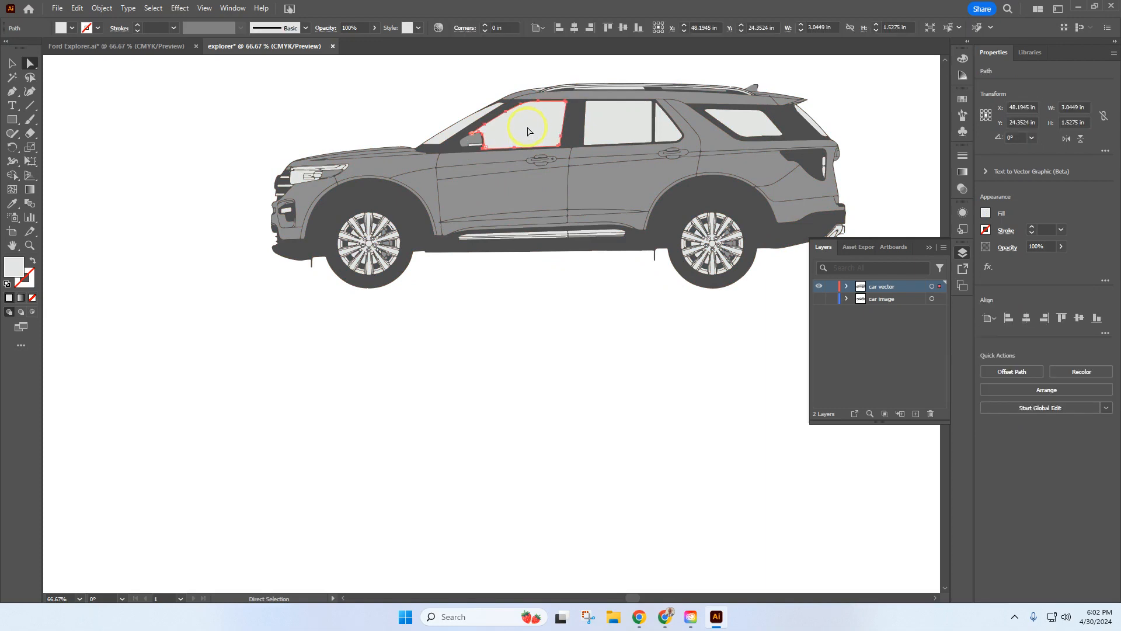
pyautogui.press('Delete')
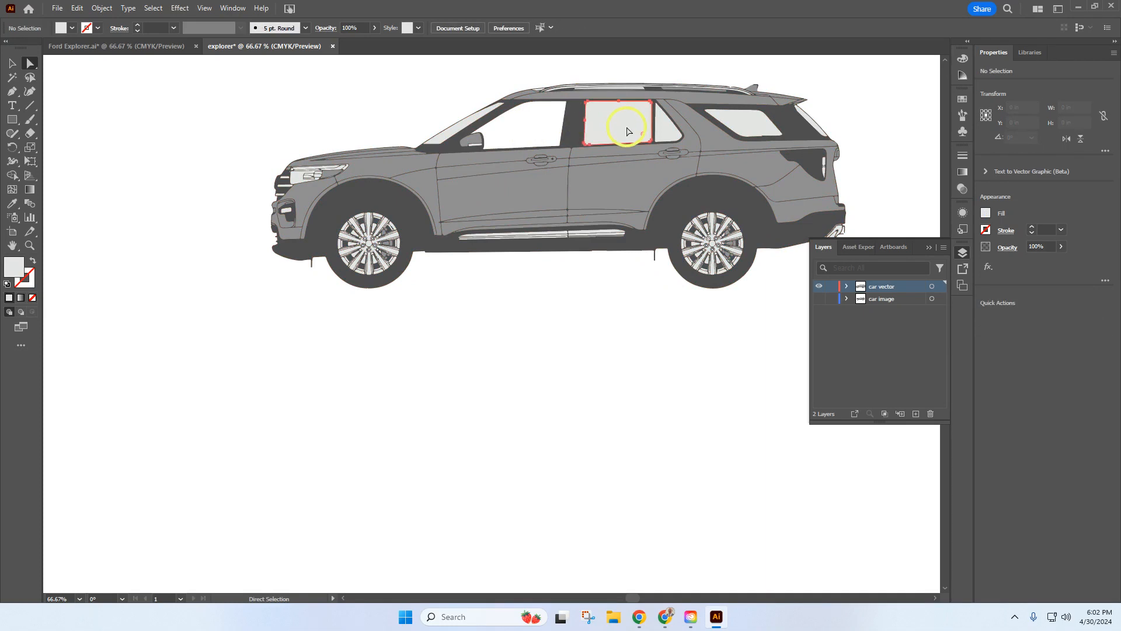
pyautogui.click(628, 131)
pyautogui.press('Delete')
pyautogui.click(670, 123)
pyautogui.press('Delete')
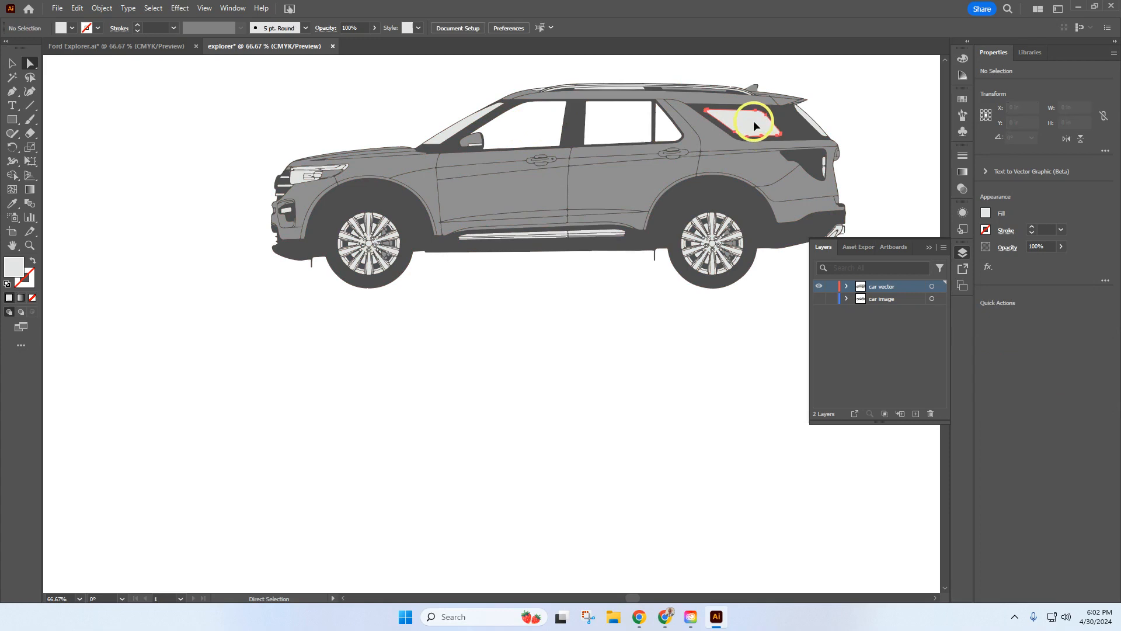
pyautogui.click(755, 126)
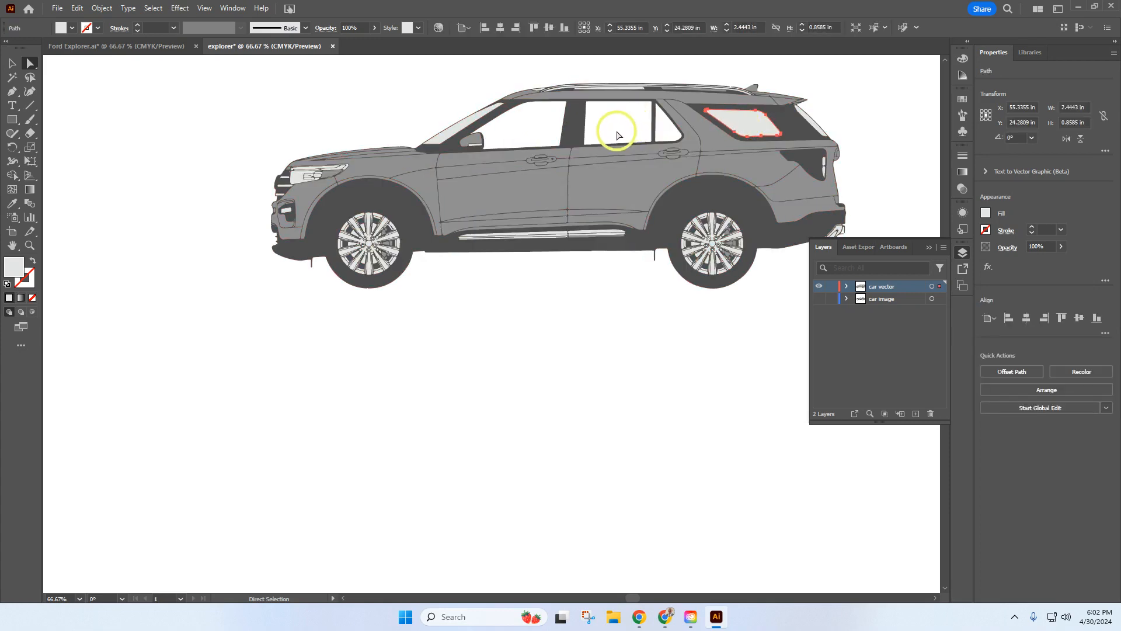
pyautogui.press('Delete')
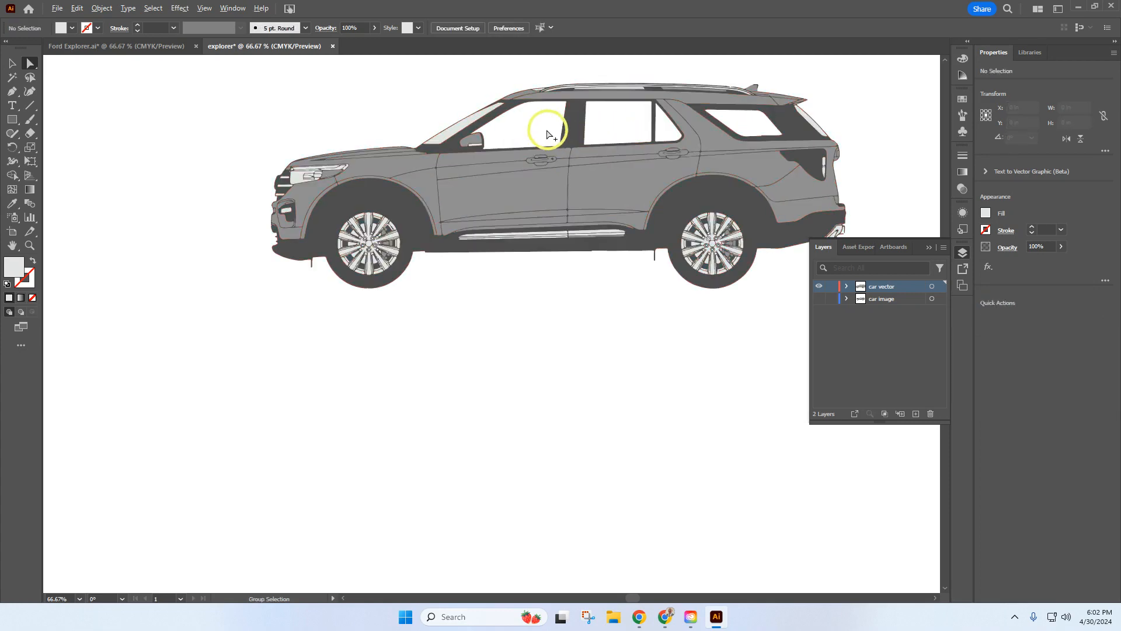
# Delete the light grey windshield shape and the narrow glass shape at the car's rear window.
pyautogui.scroll(3, 453, 117)
pyautogui.click(468, 139)
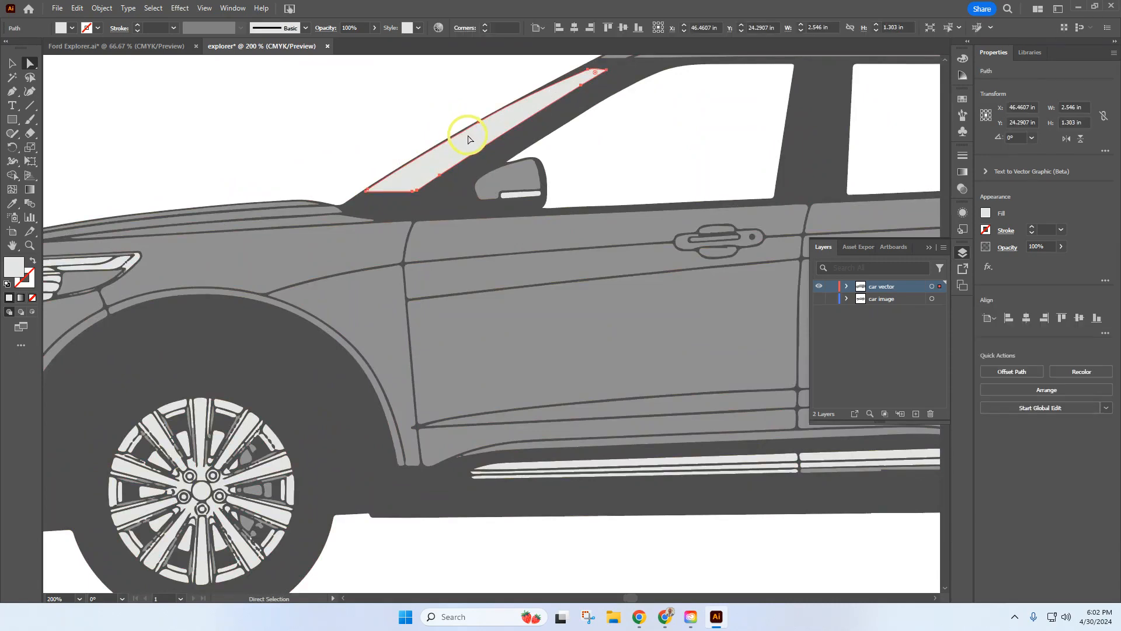
pyautogui.press('Delete')
pyautogui.scroll(-5, 544, 233)
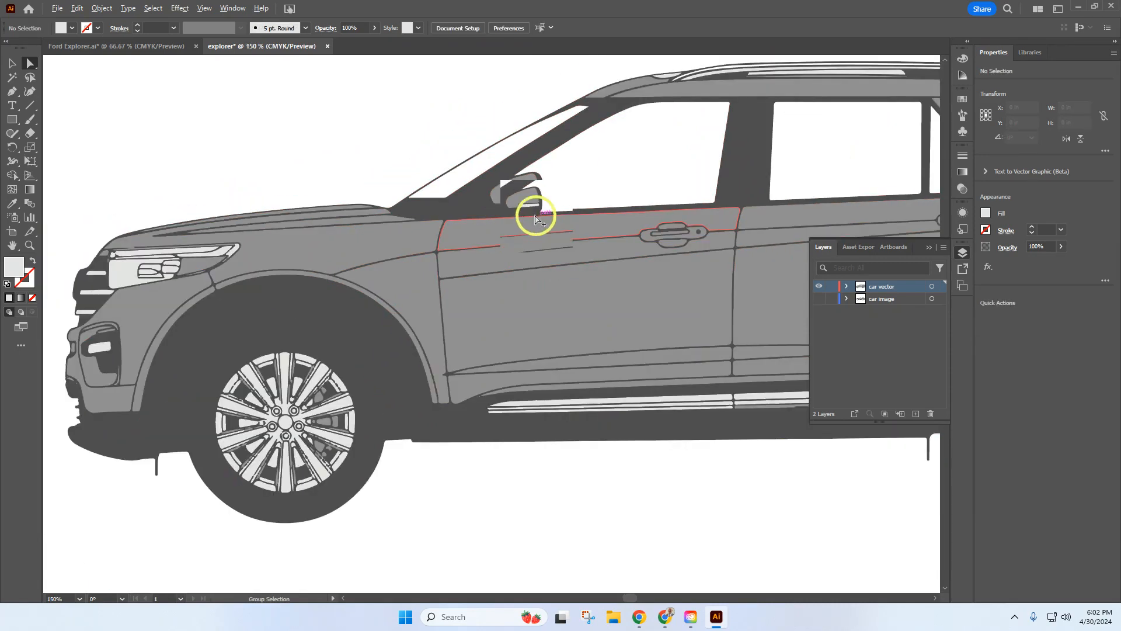
pyautogui.scroll(4, 700, 195)
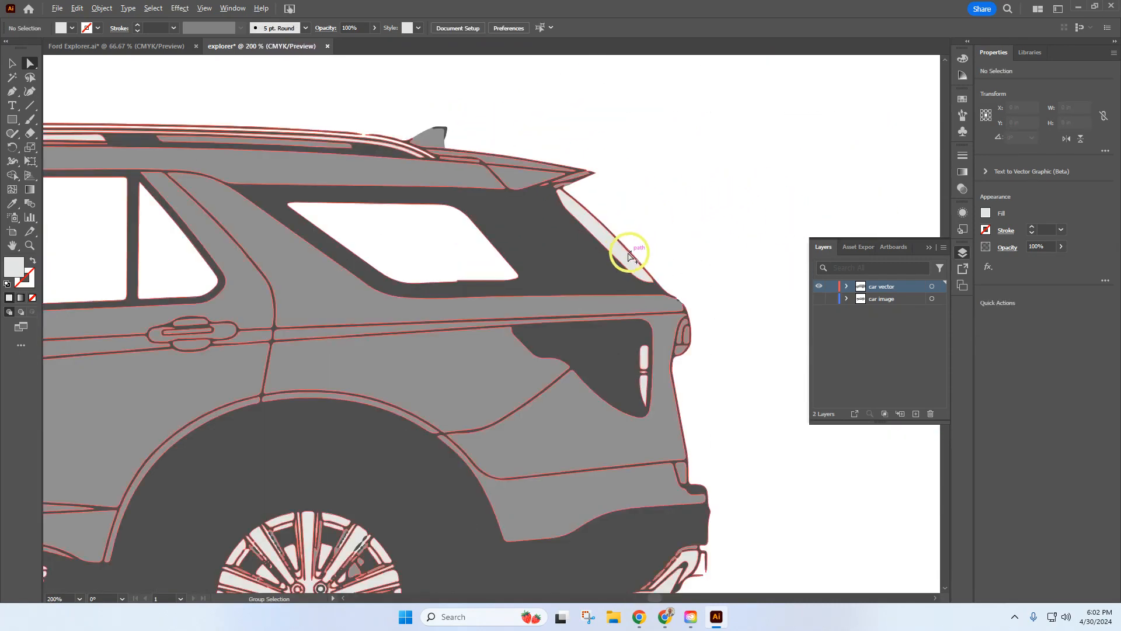
pyautogui.click(624, 251)
pyautogui.press('Delete')
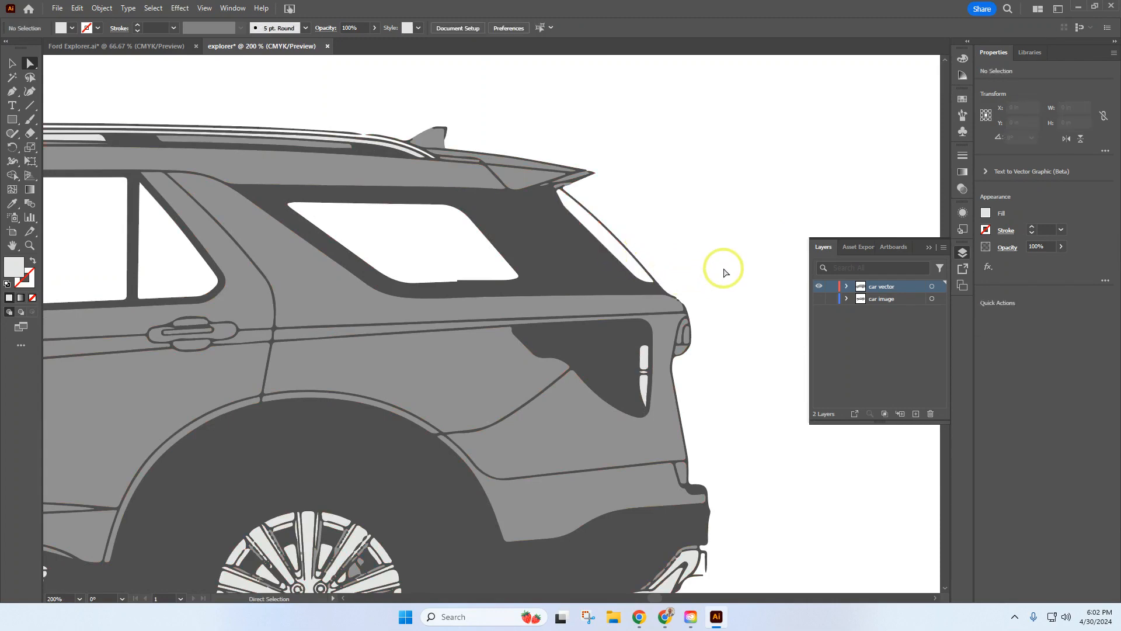
# With a moderately enlarged Eraser, cut a gap through the dark outline where the rear body line meets the rear wheel-arch trim.
pyautogui.scroll(-3, 718, 357)
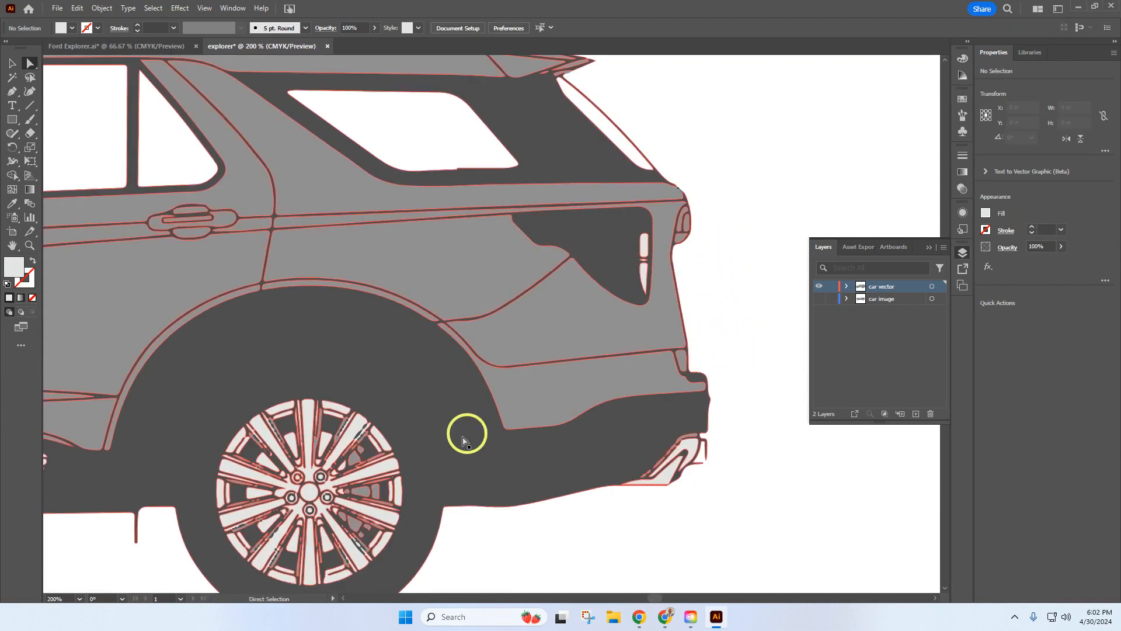
pyautogui.click(32, 135)
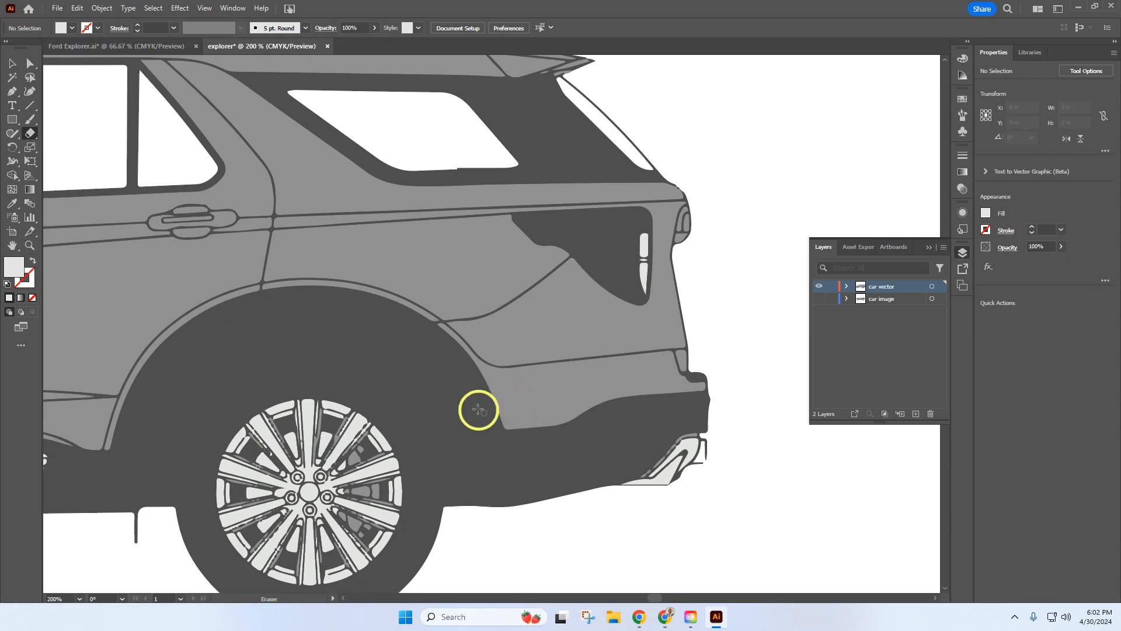
pyautogui.scroll(4, 431, 331)
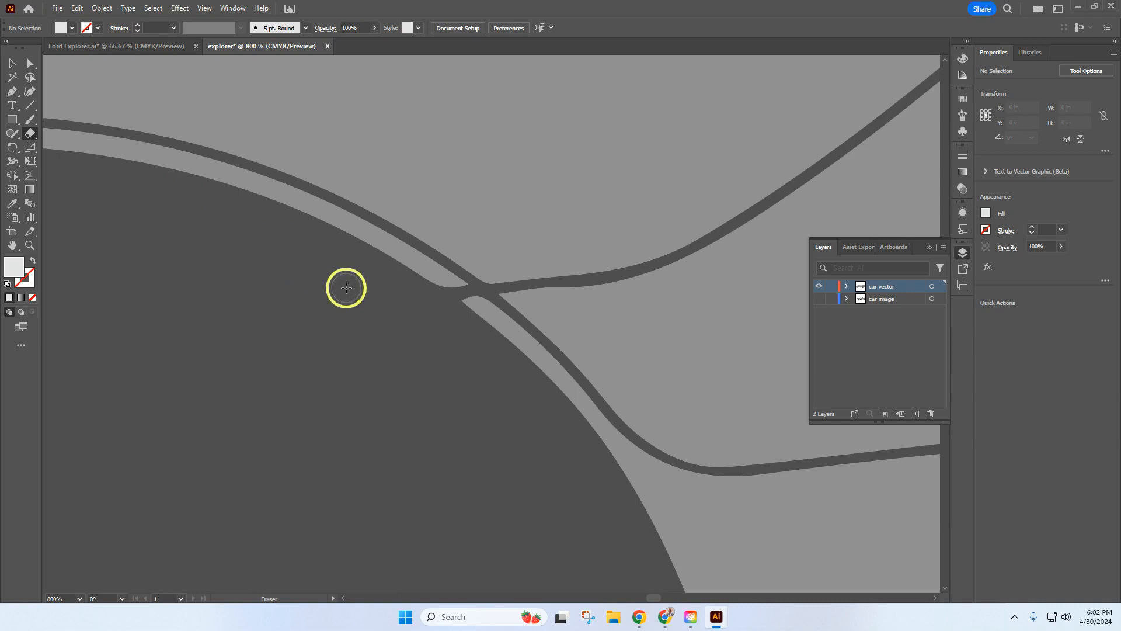
pyautogui.press(']')
pyautogui.press(']')
pyautogui.press(']')
pyautogui.press(']')
pyautogui.press(']')
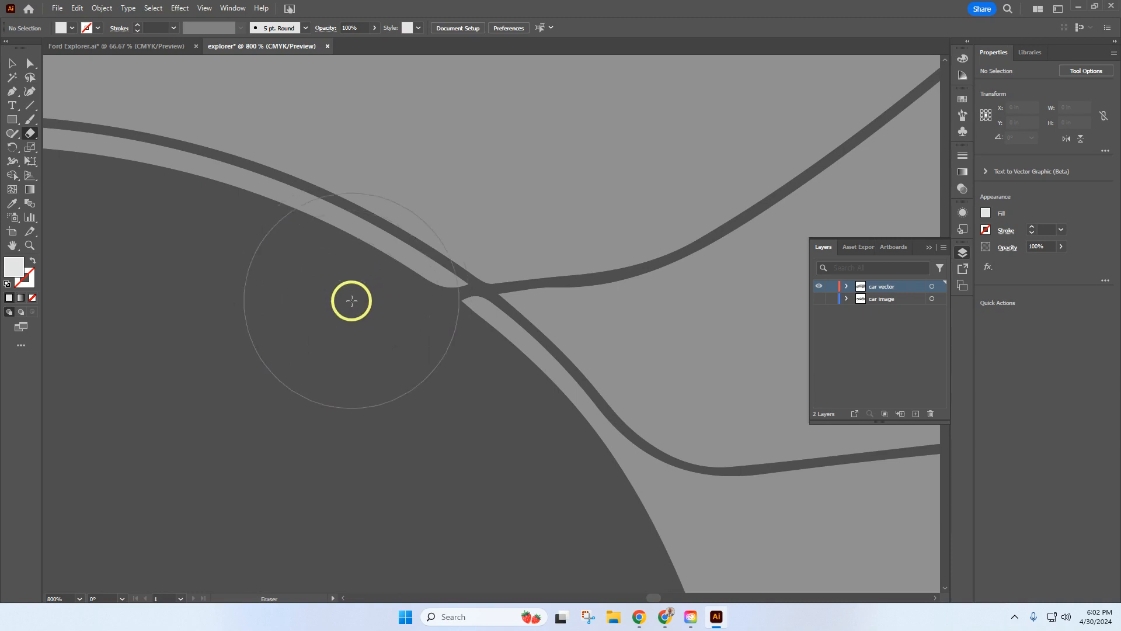
pyautogui.press('[')
pyautogui.press('[')
pyautogui.press('[')
pyautogui.press('[')
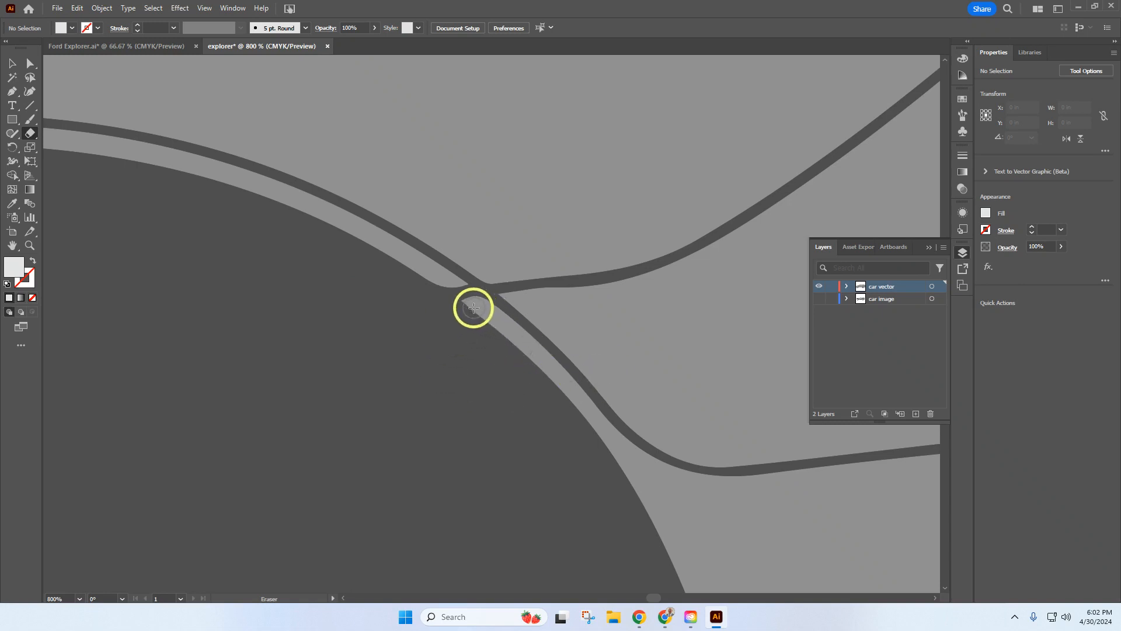
pyautogui.moveTo(474, 306)
pyautogui.mouseDown()
pyautogui.moveTo(458, 290)
pyautogui.moveTo(472, 336)
pyautogui.mouseUp()
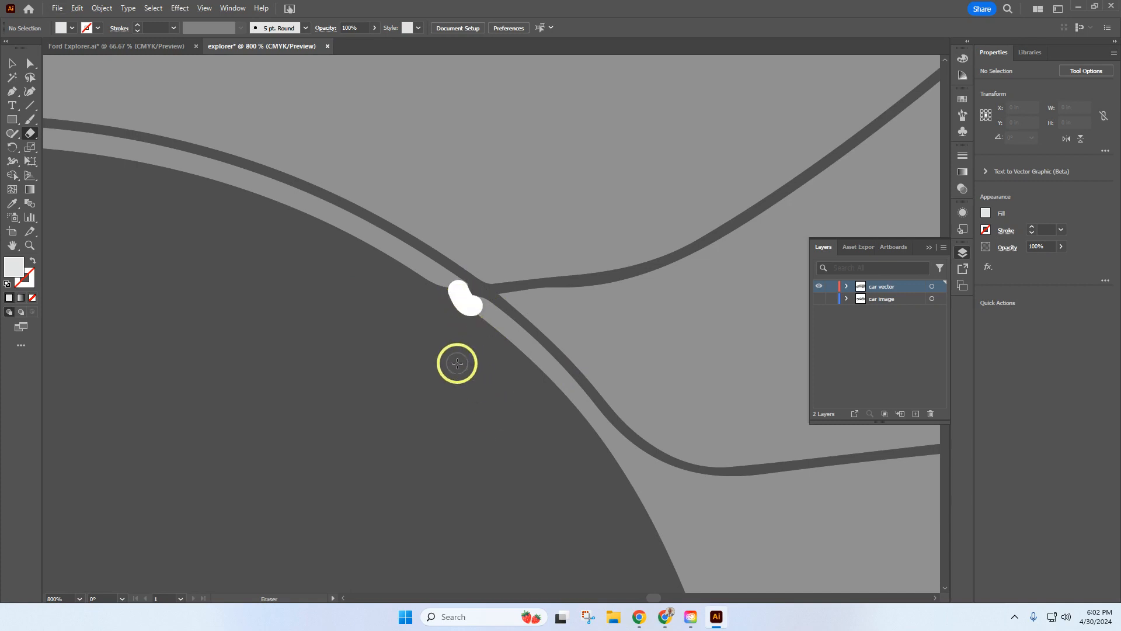
# Erase gaps where the rear door seam meets the rear wheel arch and at the arch trim's lower front end.
pyautogui.scroll(-3, 455, 363)
pyautogui.scroll(5, 198, 295)
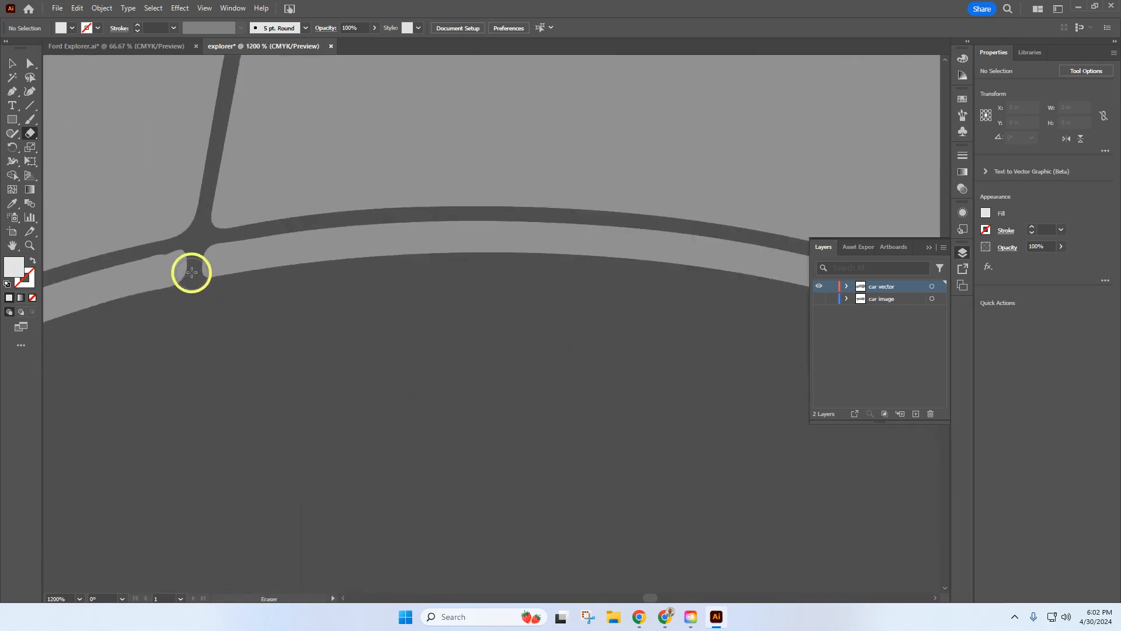
pyautogui.moveTo(210, 255); pyautogui.dragTo(189, 264)
pyautogui.scroll(-4, 261, 363)
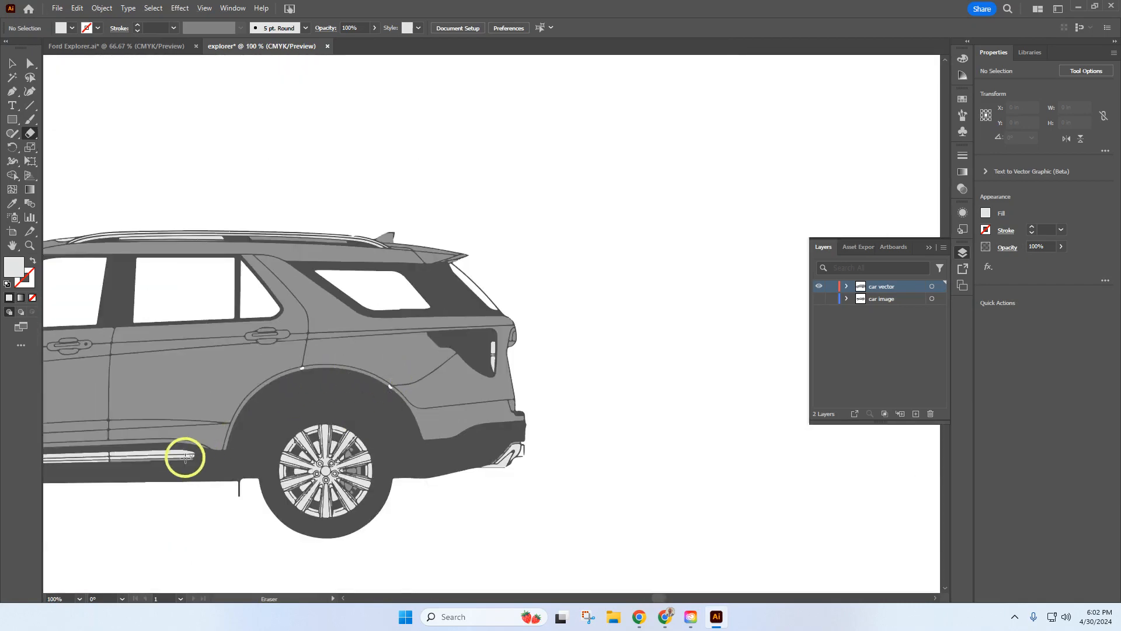
pyautogui.scroll(3, 227, 437)
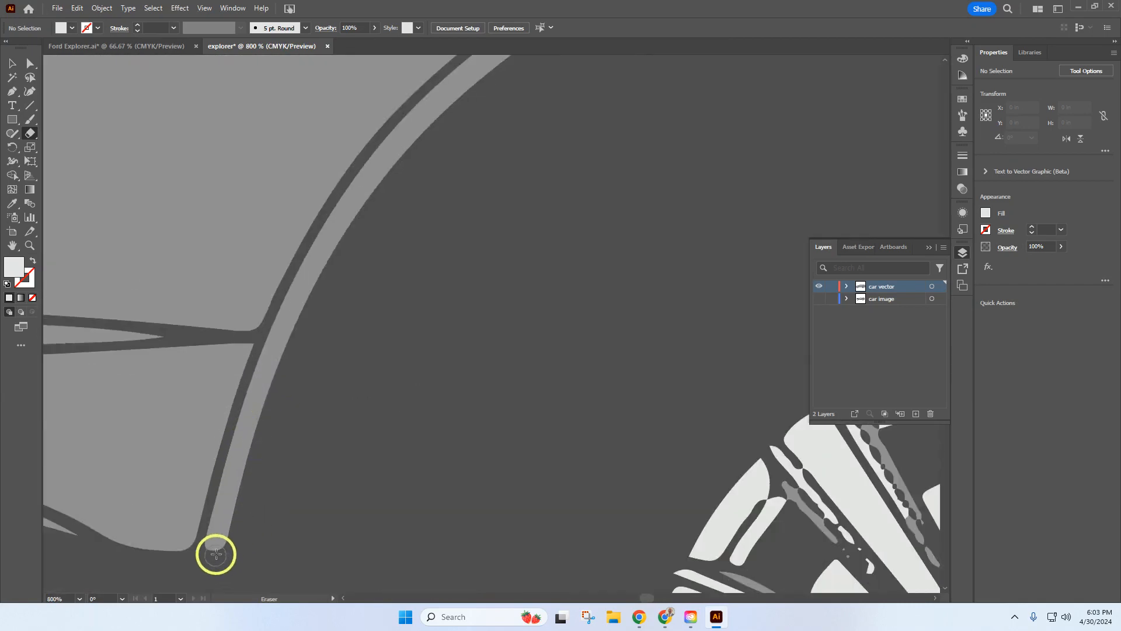
pyautogui.moveTo(212, 550); pyautogui.dragTo(194, 553)
pyautogui.scroll(-4, 418, 451)
pyautogui.scroll(-2, 338, 493)
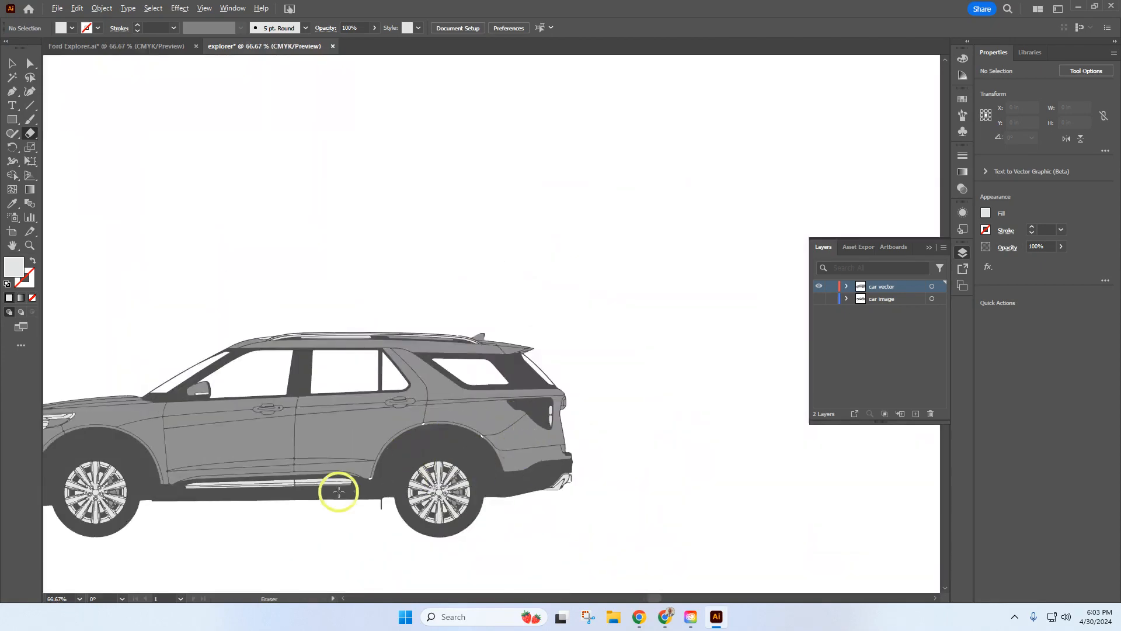
# Erase the thin grey slivers and dark outline at the front end of the lower door trim, just above the chrome sill strips.
pyautogui.scroll(3, 328, 493)
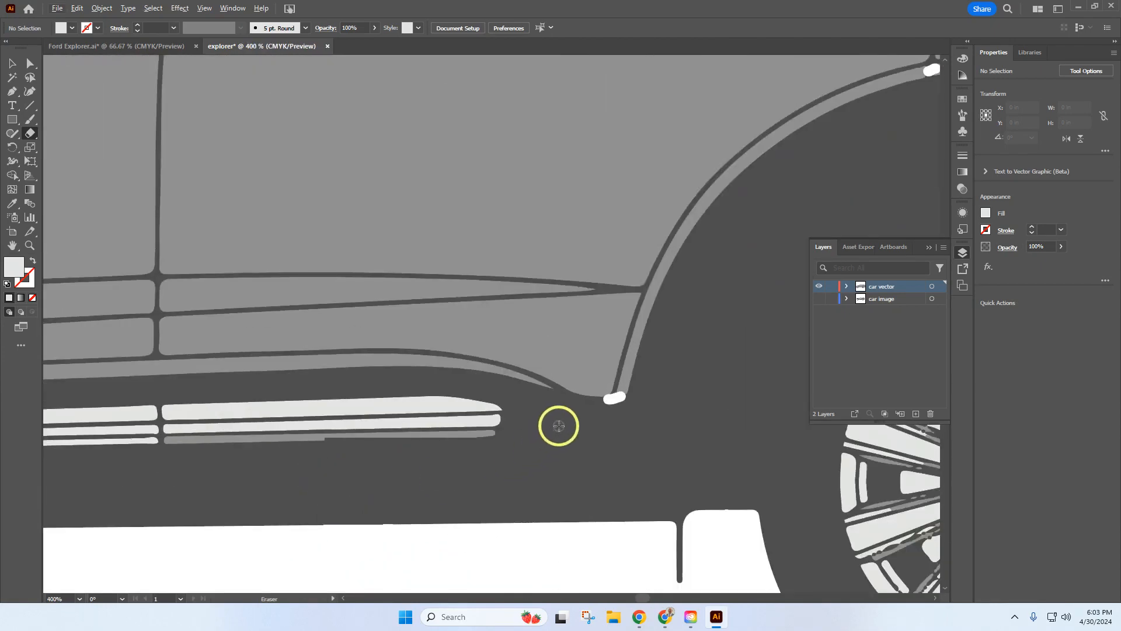
pyautogui.scroll(-3, 412, 408)
pyautogui.scroll(3, 358, 395)
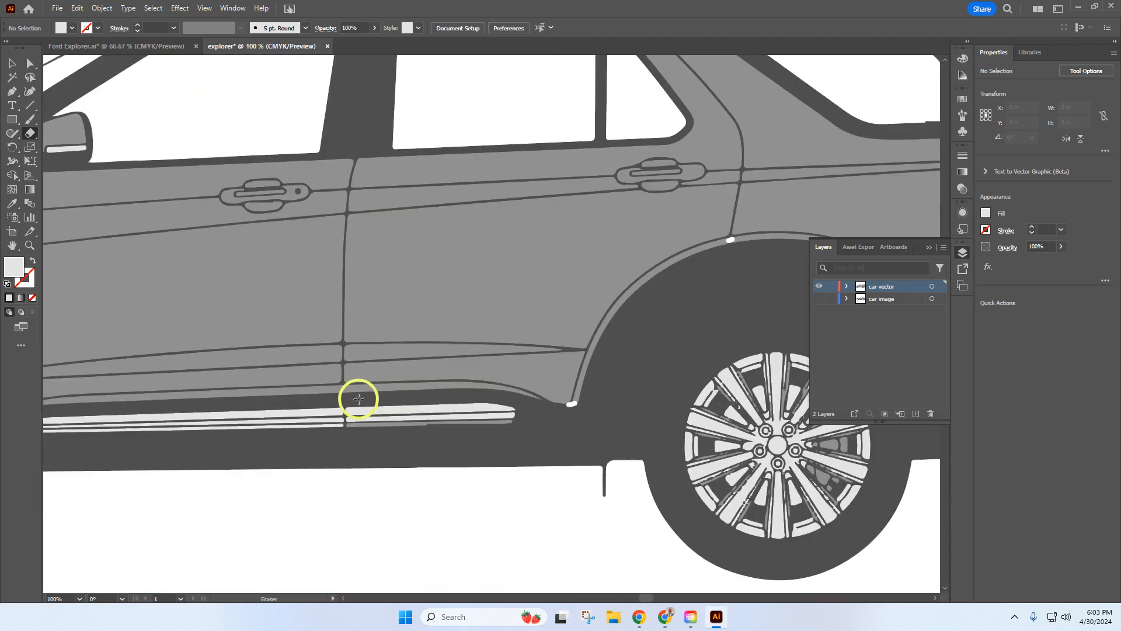
pyautogui.scroll(-3, 345, 409)
pyautogui.scroll(3, 343, 404)
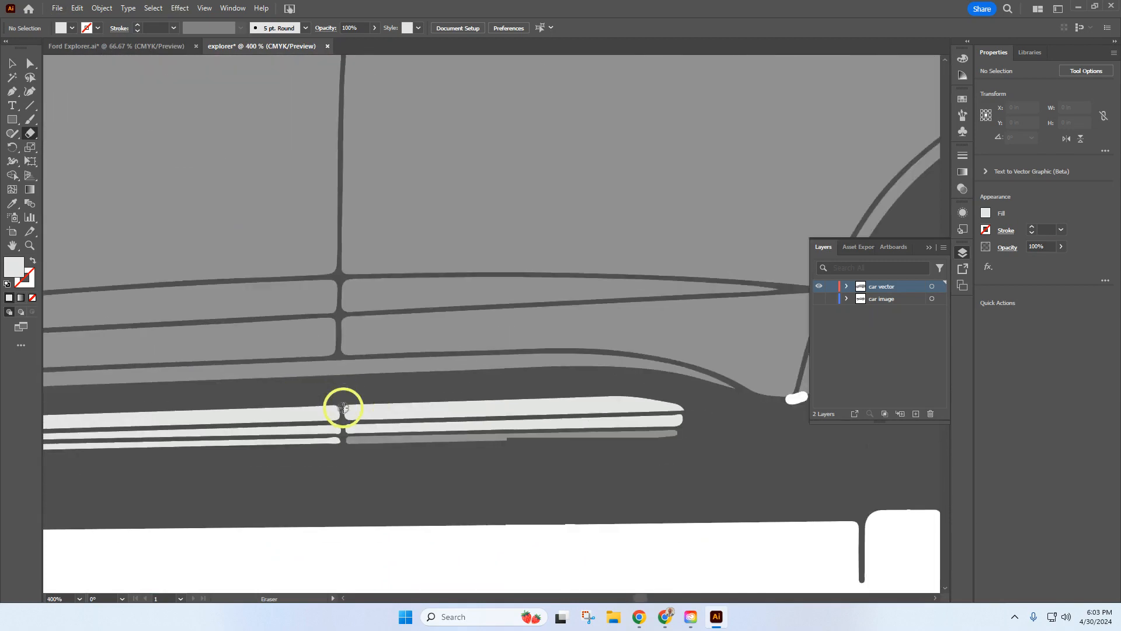
pyautogui.scroll(-4, 378, 403)
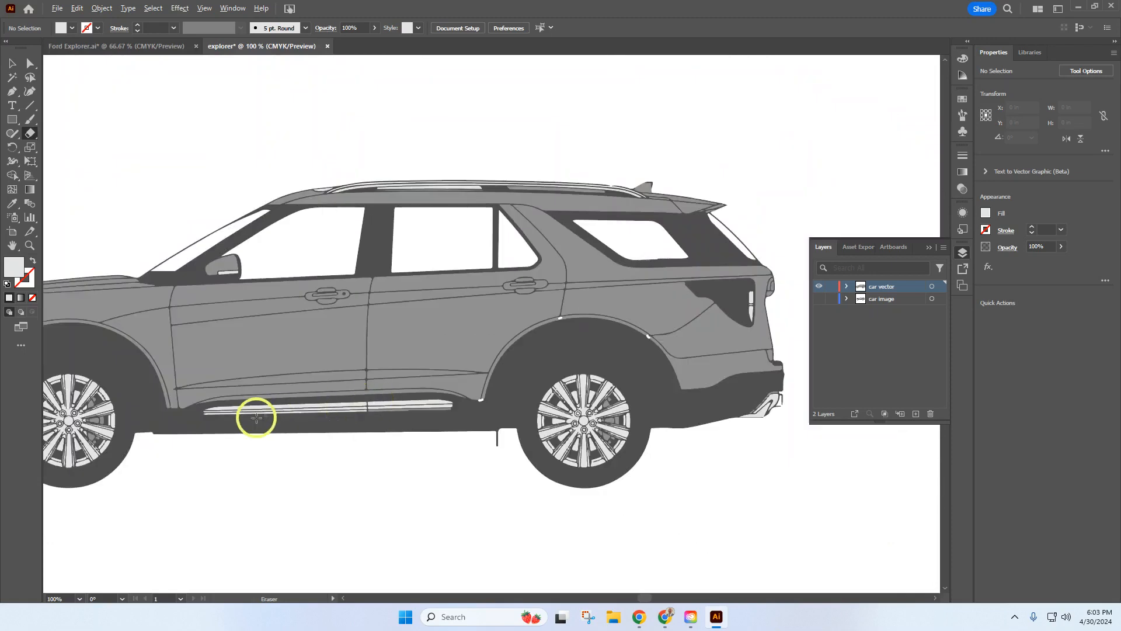
pyautogui.scroll(2, 180, 423)
pyautogui.scroll(3, 219, 379)
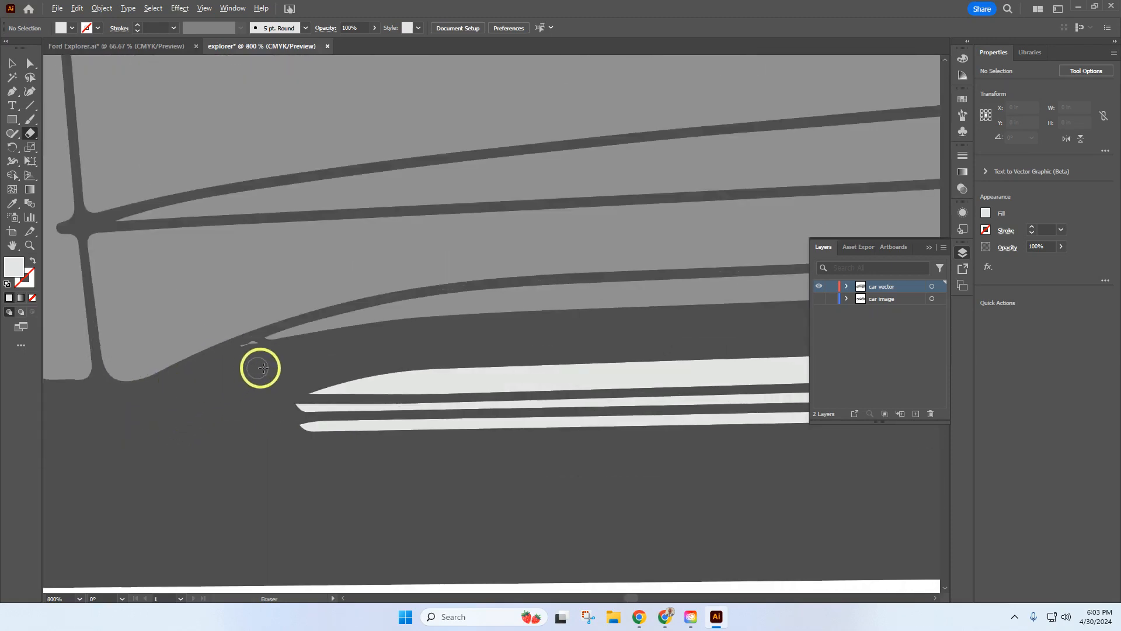
pyautogui.scroll(-3, 438, 313)
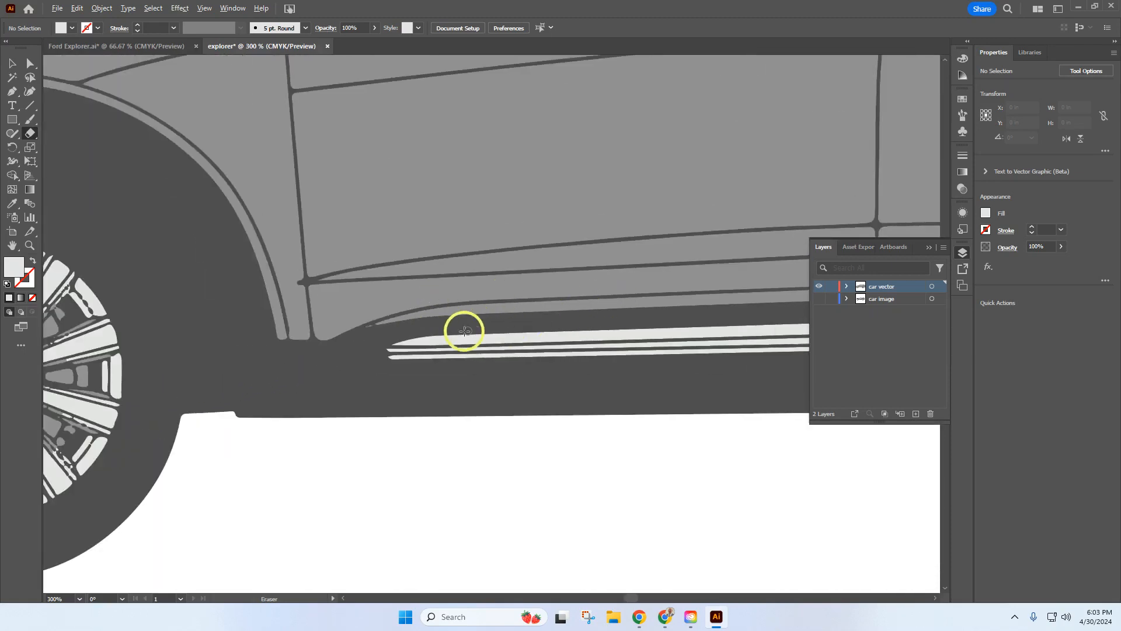
pyautogui.scroll(3, 390, 340)
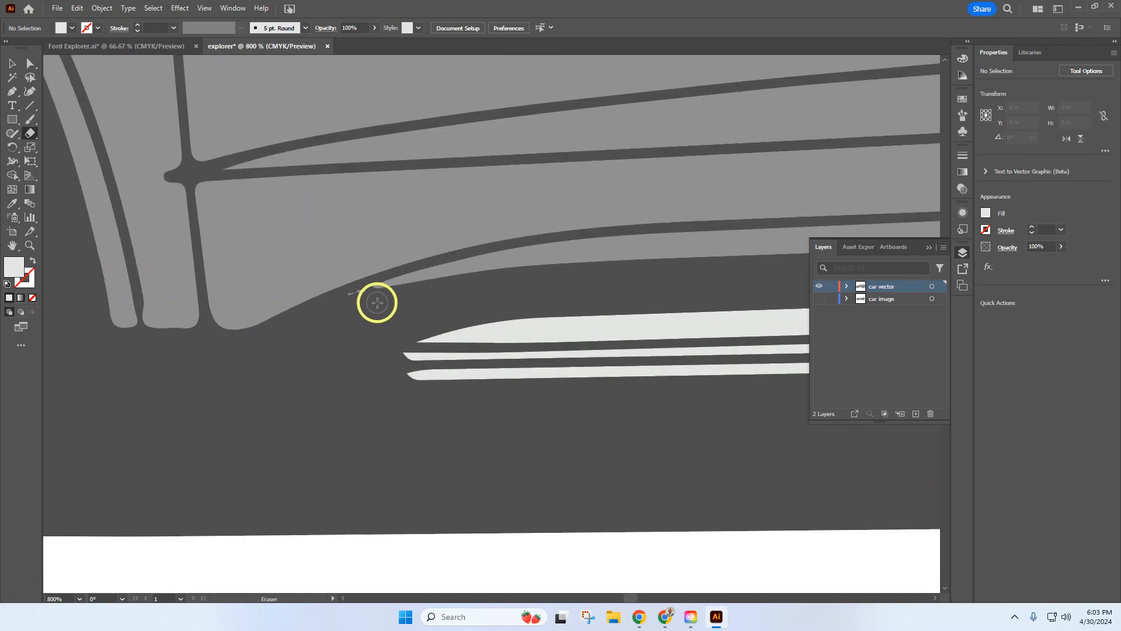
pyautogui.moveTo(376, 298)
pyautogui.mouseDown()
pyautogui.moveTo(332, 302)
pyautogui.moveTo(341, 306)
pyautogui.mouseUp()
pyautogui.scroll(-5, 342, 307)
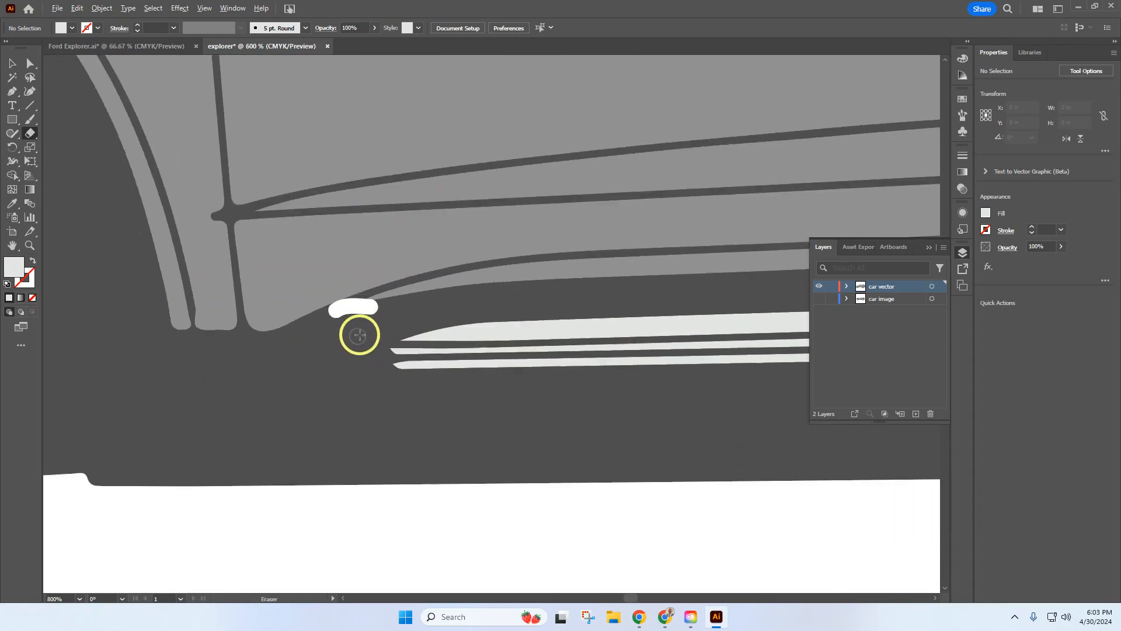
# Erase a gap at the rear end of the lower door trim, ahead of the rear wheel arch.
pyautogui.scroll(3, 773, 330)
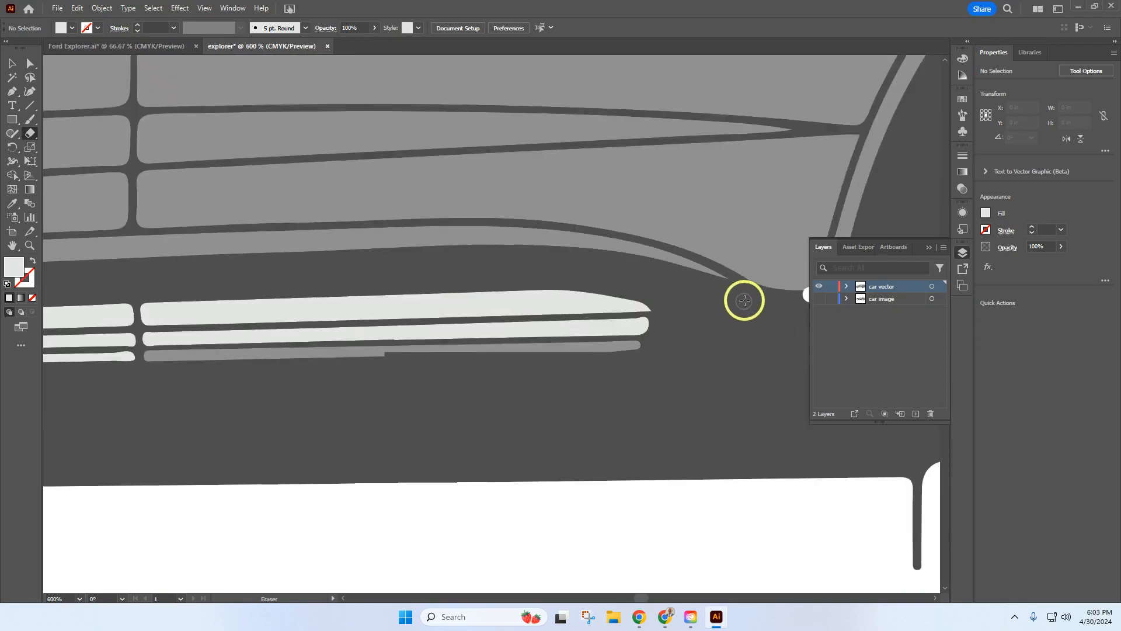
pyautogui.moveTo(719, 283); pyautogui.dragTo(753, 286)
pyautogui.scroll(-5, 713, 358)
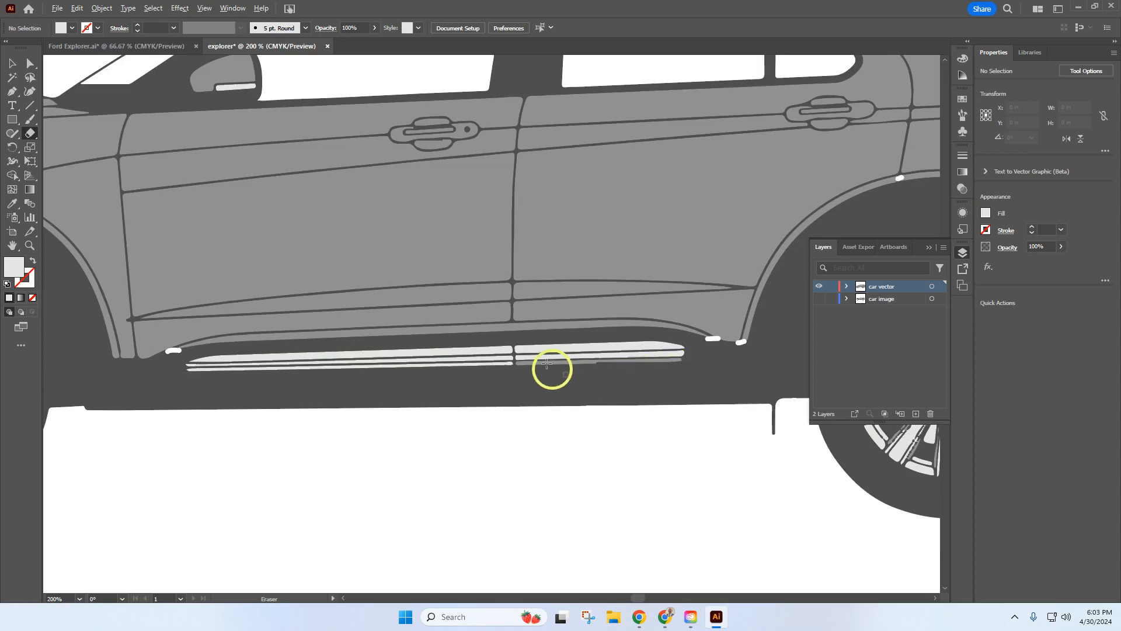
# Erase a gap in the outline at the lower rear end of the front wheel-arch trim.
pyautogui.scroll(-1, 526, 366)
pyautogui.scroll(3, 391, 357)
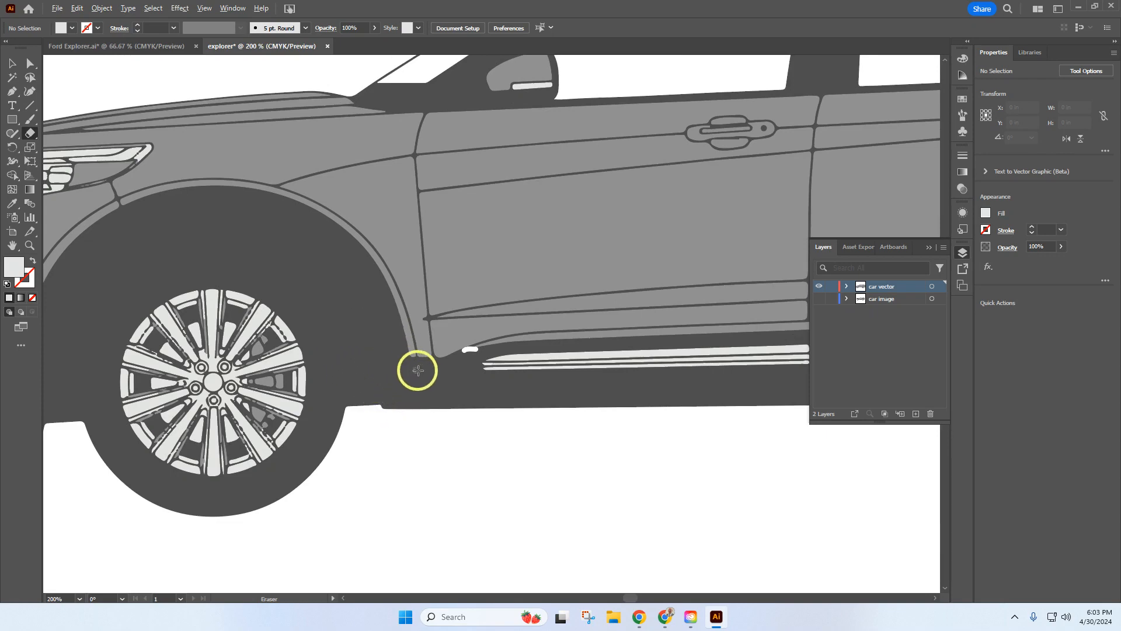
pyautogui.scroll(3, 418, 371)
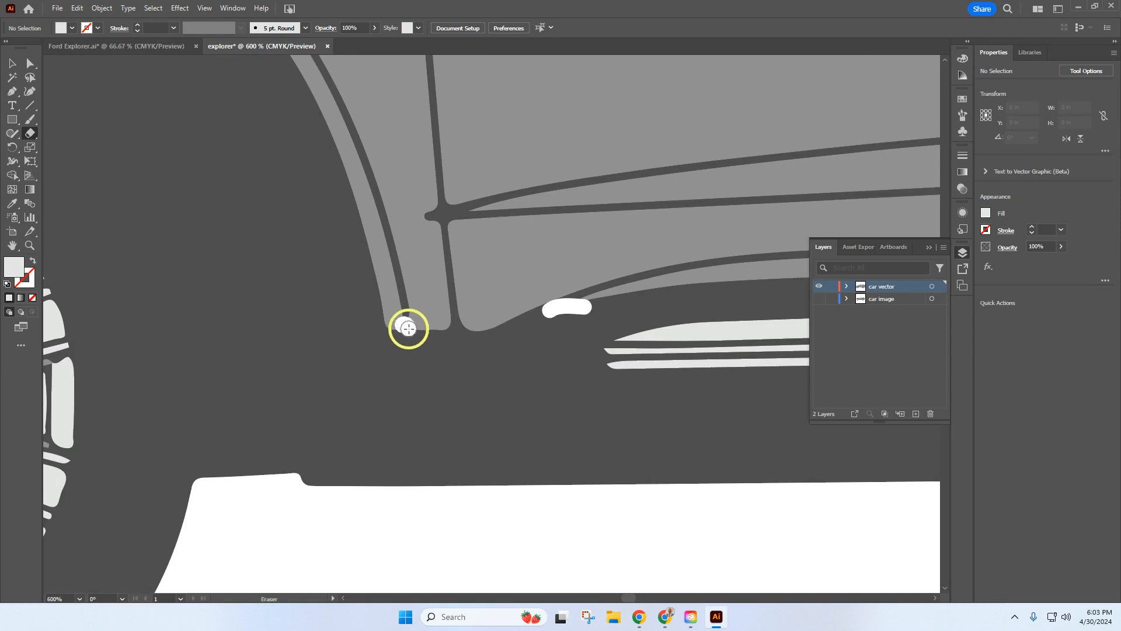
pyautogui.scroll(-3, 420, 370)
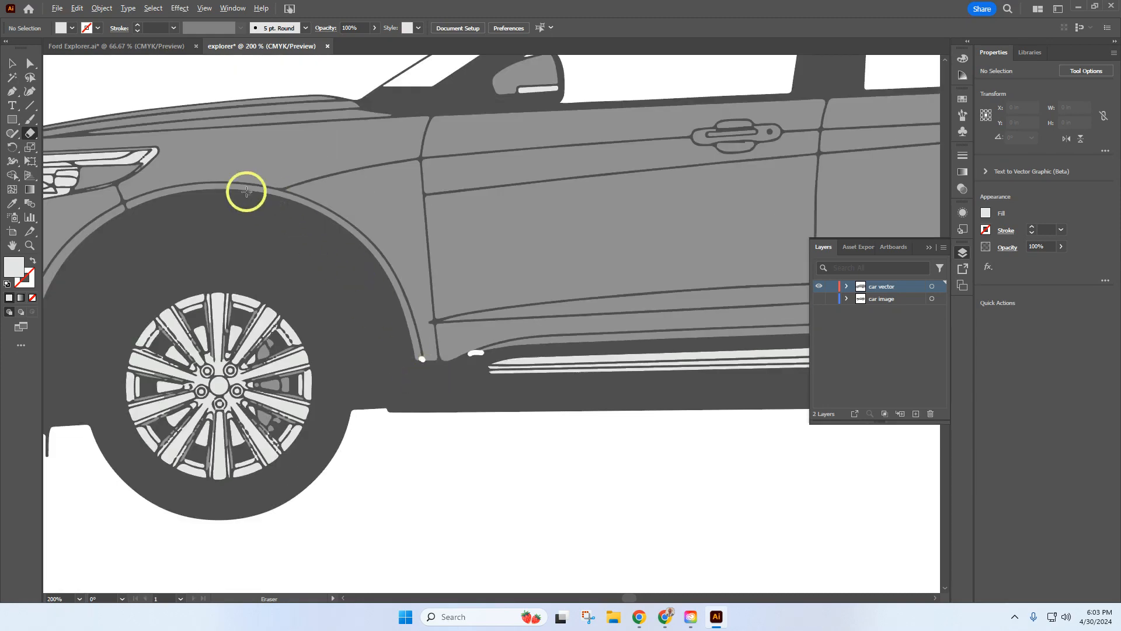
# Erase gaps where the bumper seam meets the front wheel arch and at the arch trim's lower front end.
pyautogui.scroll(3, 128, 216)
pyautogui.moveTo(127, 216)
pyautogui.mouseDown()
pyautogui.moveTo(130, 192)
pyautogui.moveTo(134, 202)
pyautogui.moveTo(113, 208)
pyautogui.mouseUp()
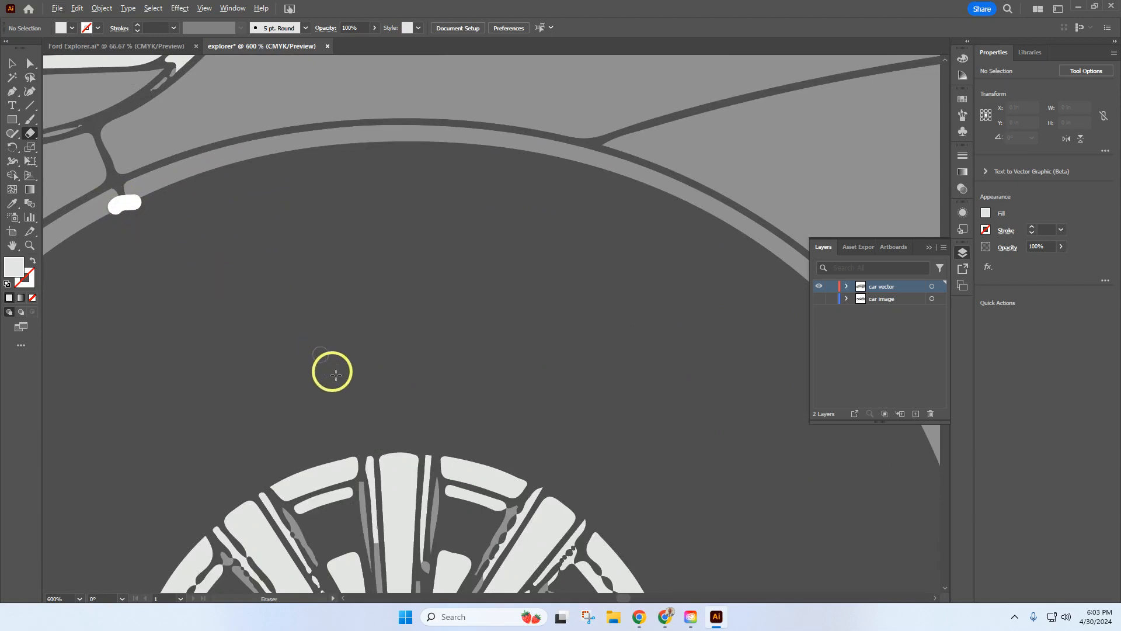
pyautogui.scroll(-4, 445, 318)
pyautogui.scroll(3, 310, 411)
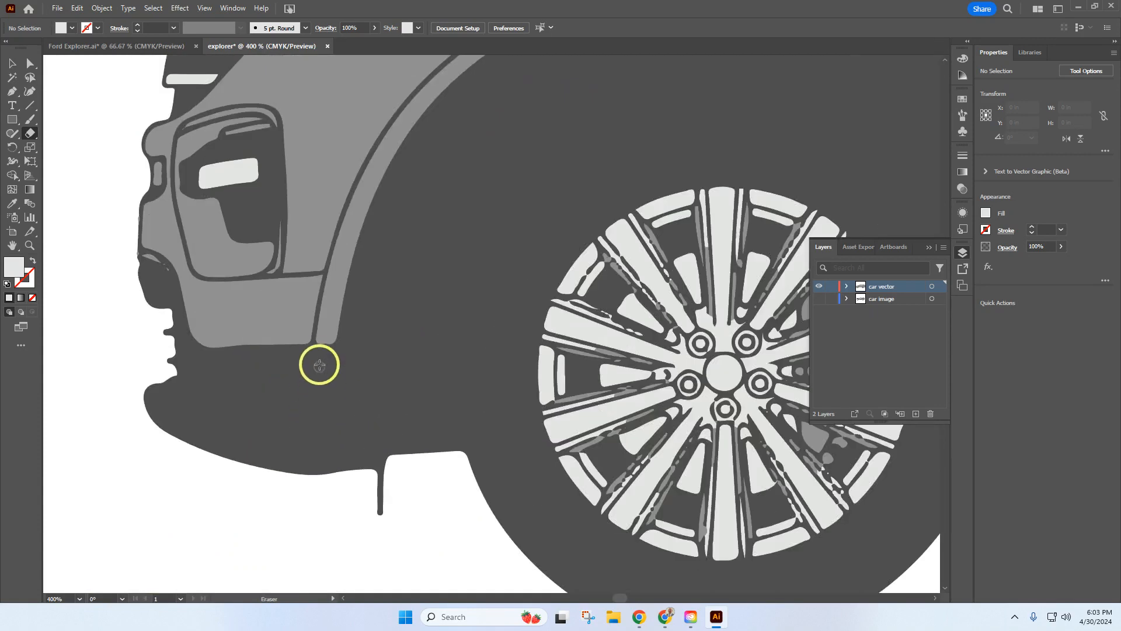
pyautogui.moveTo(321, 343); pyautogui.dragTo(306, 343)
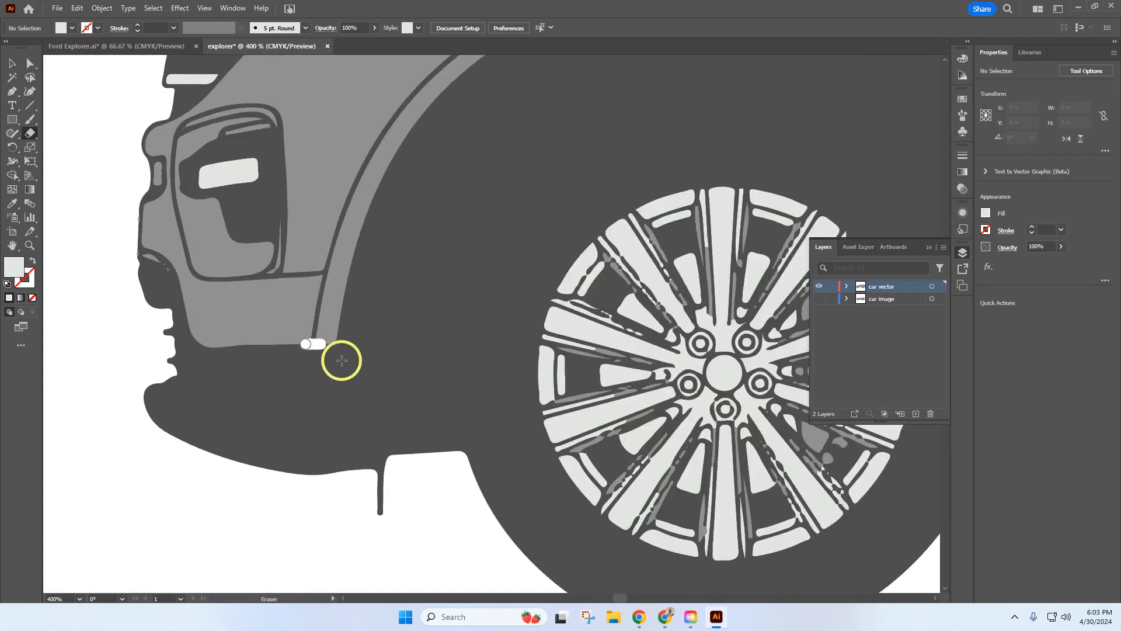
pyautogui.scroll(-3, 367, 402)
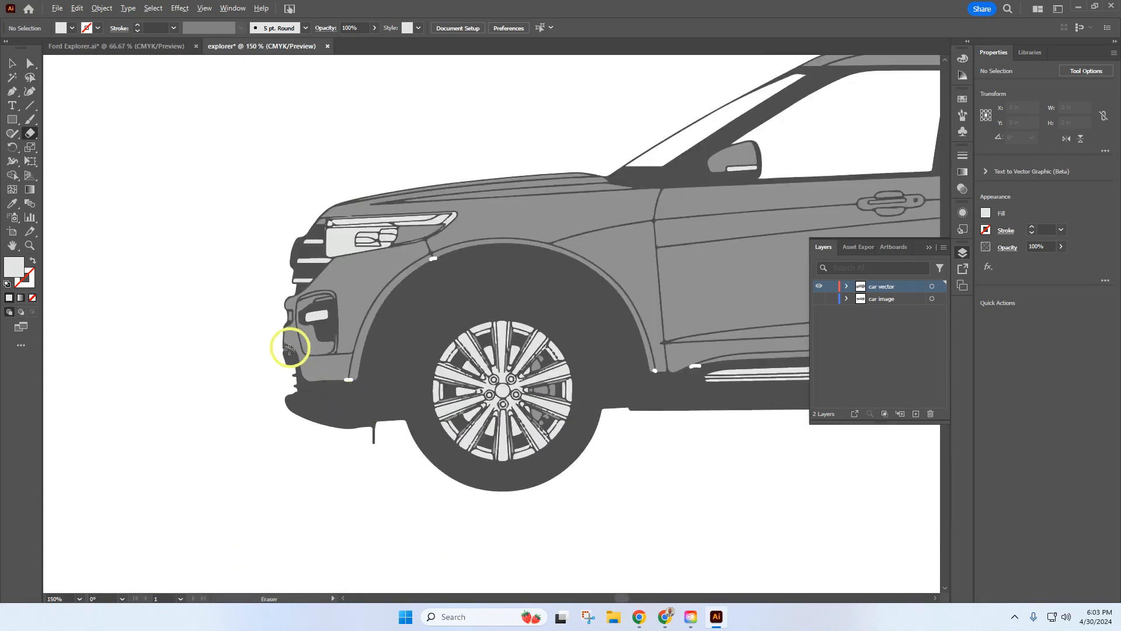
# Erase the small grey specks and curved sliver on the front bumper edge, cutting through to the outside of the car.
pyautogui.scroll(6, 288, 344)
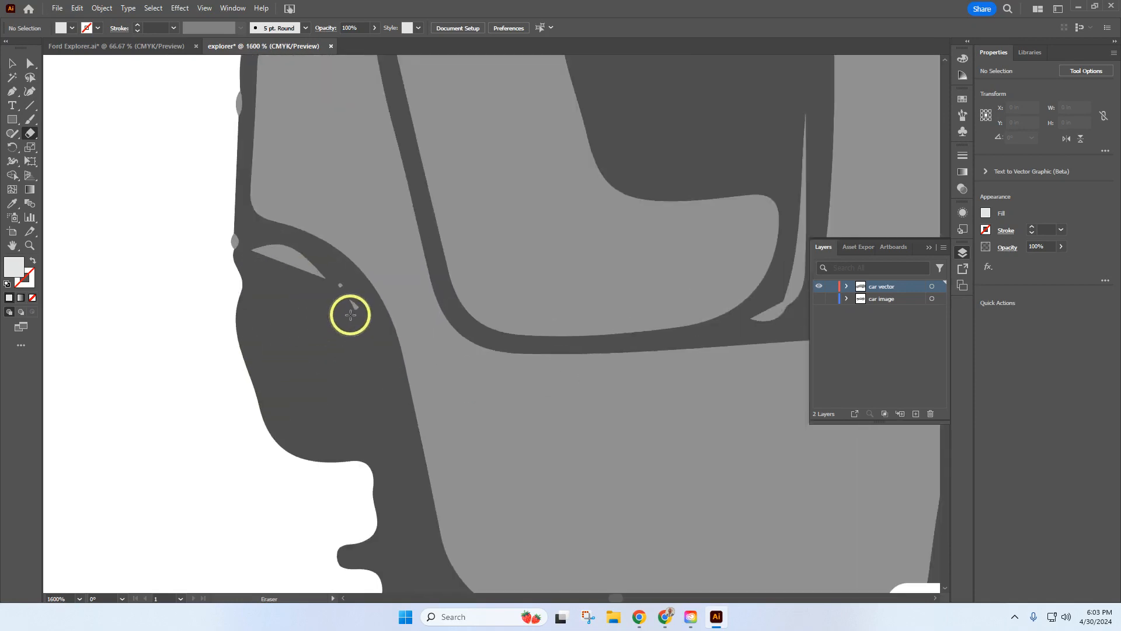
pyautogui.moveTo(355, 309); pyautogui.dragTo(278, 245)
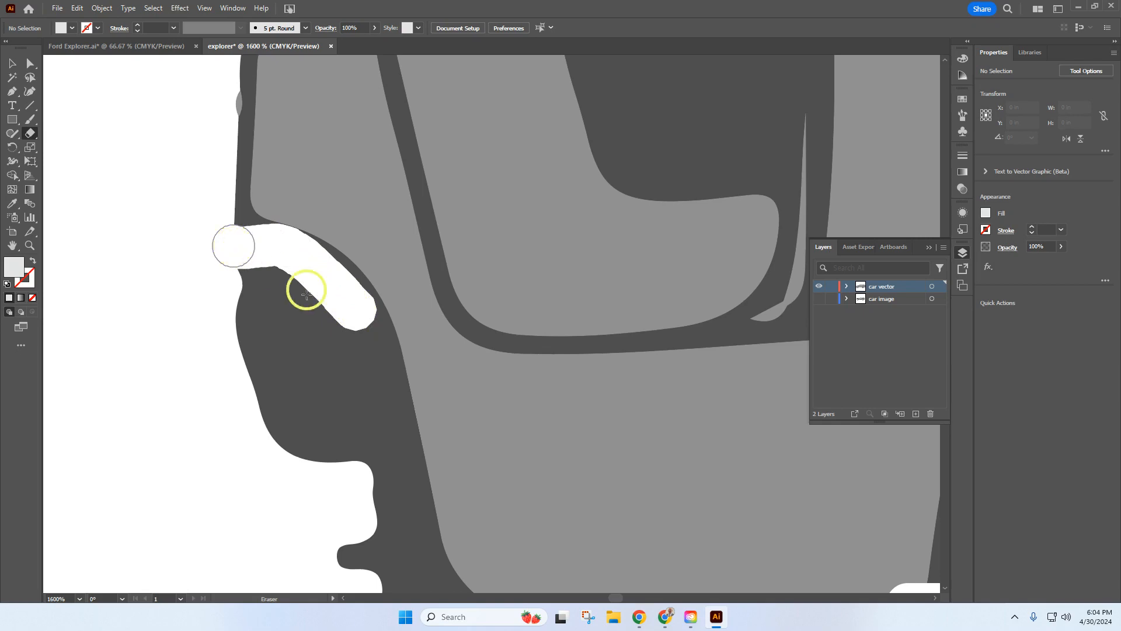
pyautogui.scroll(-3, 353, 379)
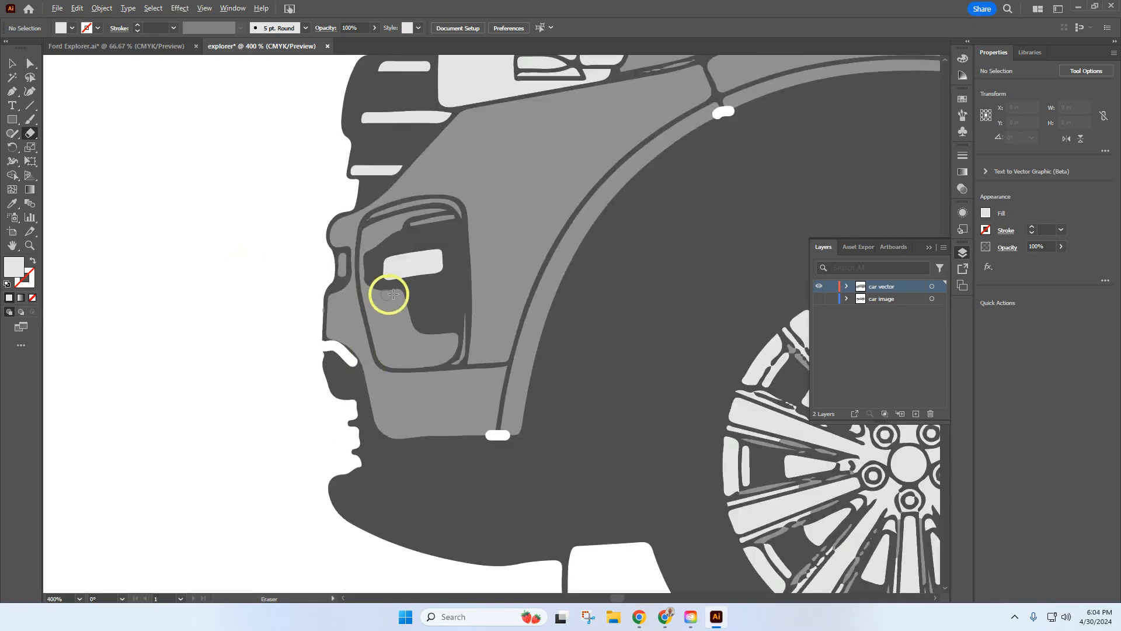
pyautogui.scroll(-2, 445, 274)
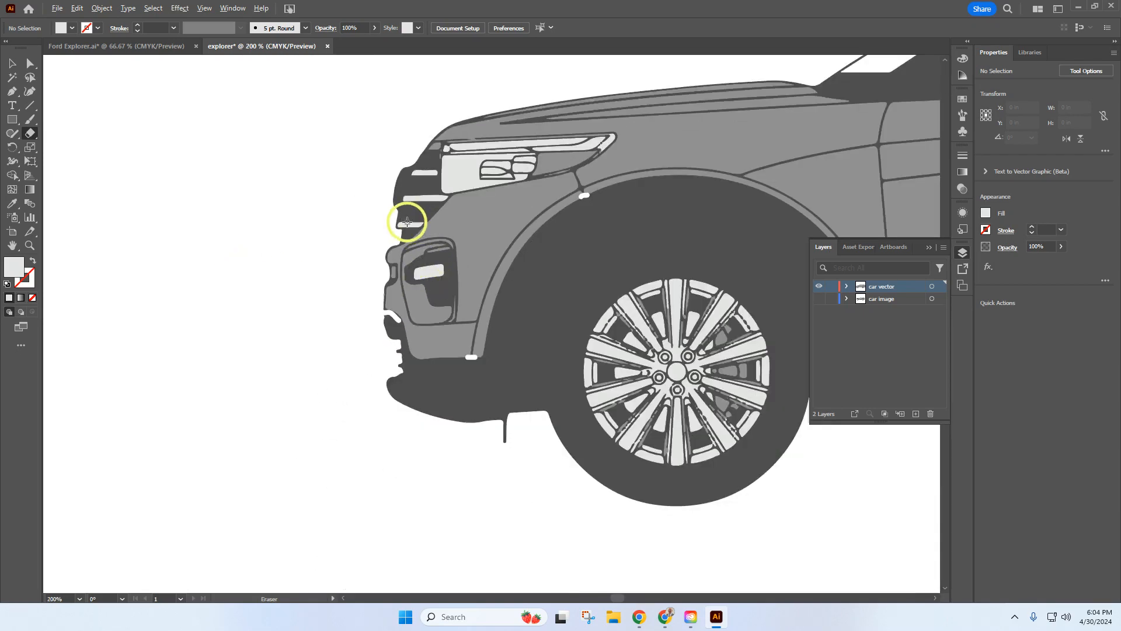
# Erase a notch through the dark outline where the grille meets the bumper above the fog light housing.
pyautogui.scroll(5, 407, 222)
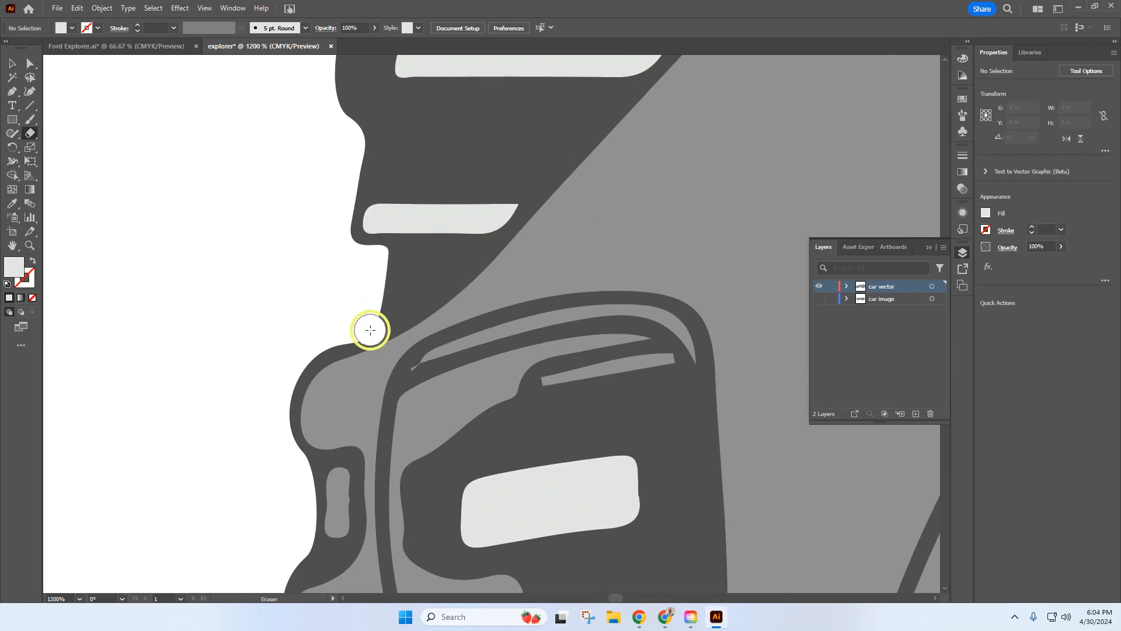
pyautogui.moveTo(393, 348); pyautogui.dragTo(405, 367)
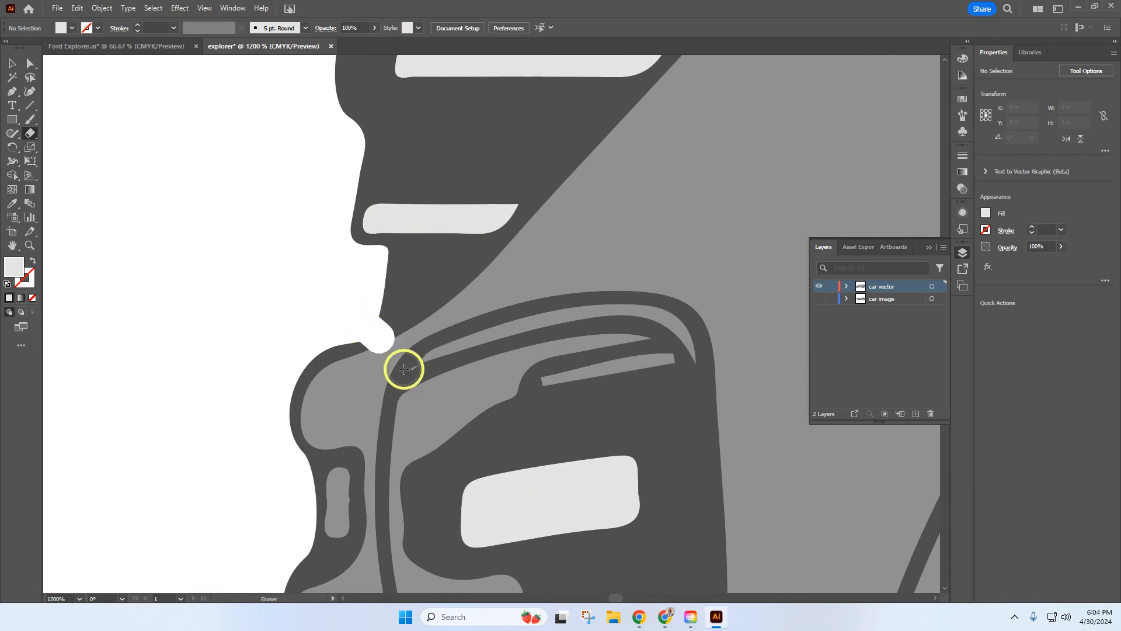
pyautogui.scroll(-5, 404, 369)
# Erase a gap where the bumper seam meets the underside of the headlight outline.
pyautogui.scroll(3, 520, 341)
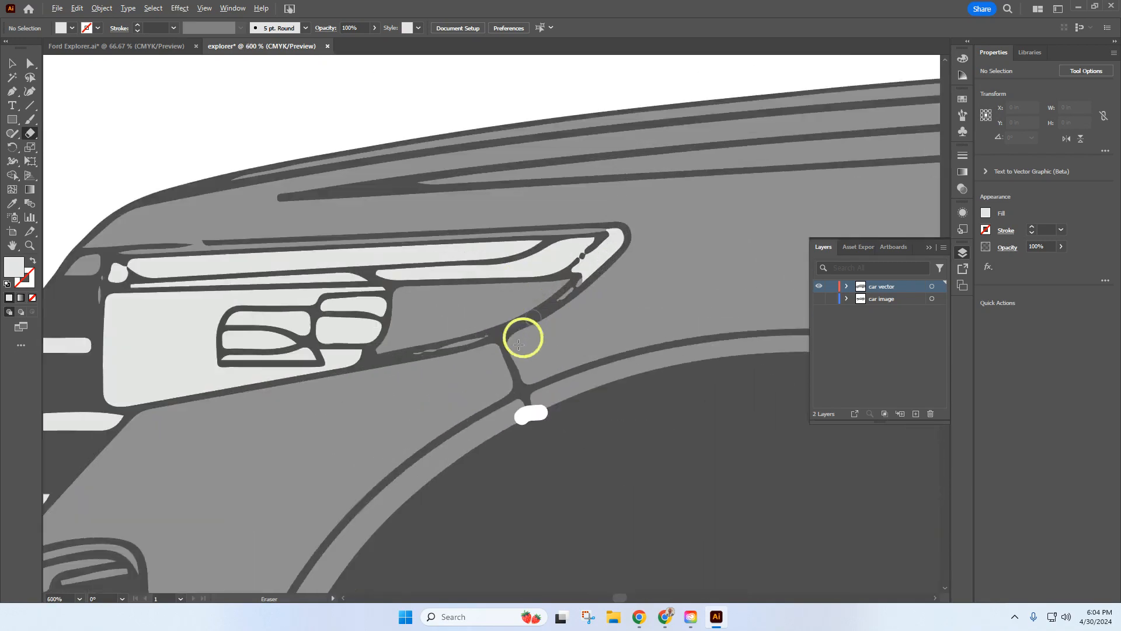
pyautogui.scroll(4, 520, 344)
pyautogui.moveTo(494, 316)
pyautogui.mouseDown()
pyautogui.moveTo(458, 280)
pyautogui.moveTo(518, 253)
pyautogui.mouseUp()
pyautogui.scroll(-6, 518, 254)
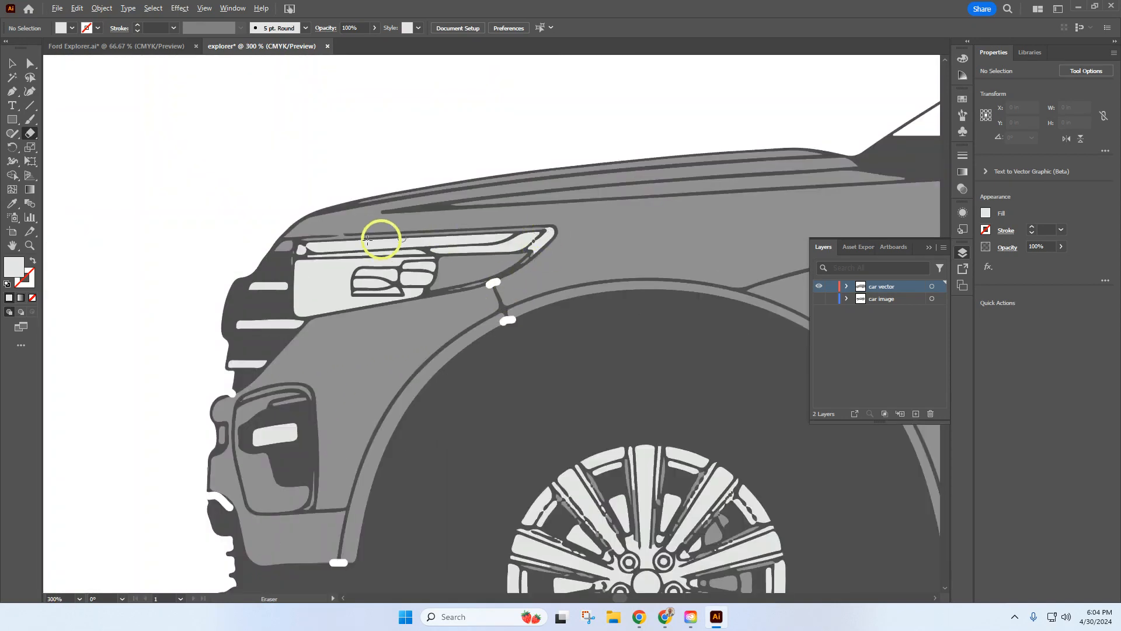
# Erase a gap through the dark outline along the headlight's upper edge, near its front end.
pyautogui.scroll(5, 368, 239)
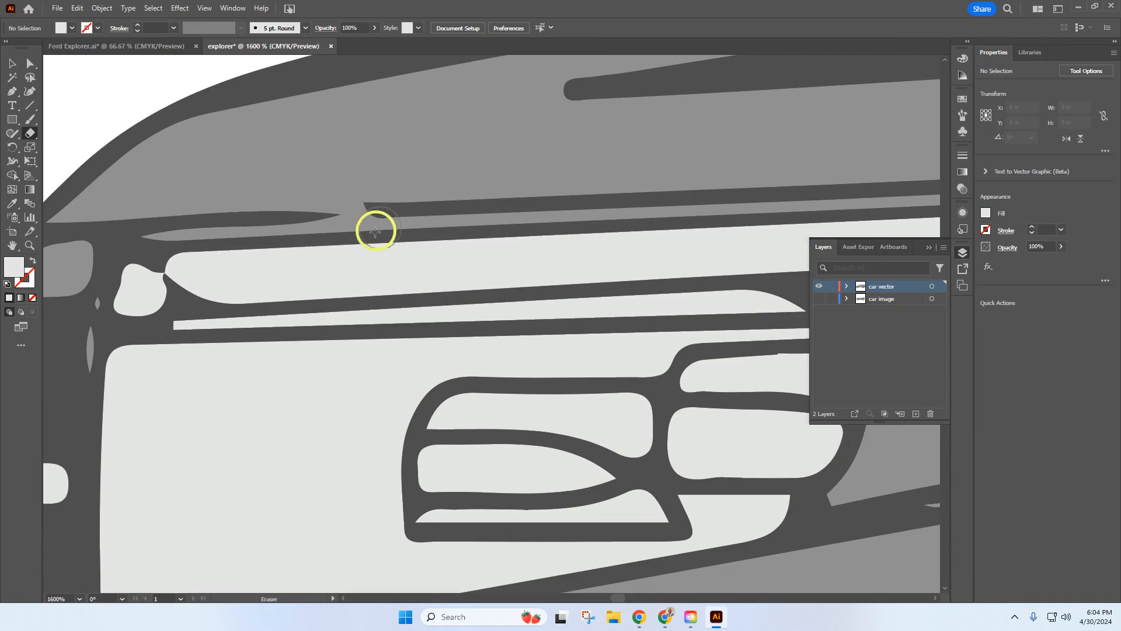
pyautogui.moveTo(381, 225); pyautogui.dragTo(331, 230)
pyautogui.scroll(-5, 257, 315)
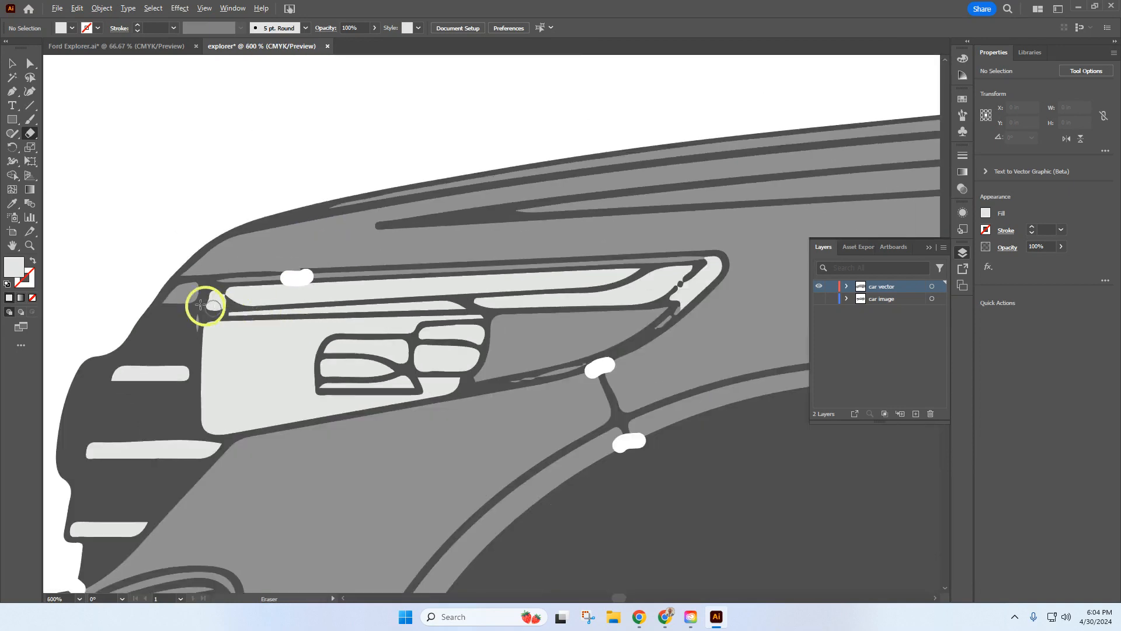
# Erase a strip from the headlight's upper front corner forward through the dark area to the outside of the car, separating hood from grille.
pyautogui.scroll(6, 198, 293)
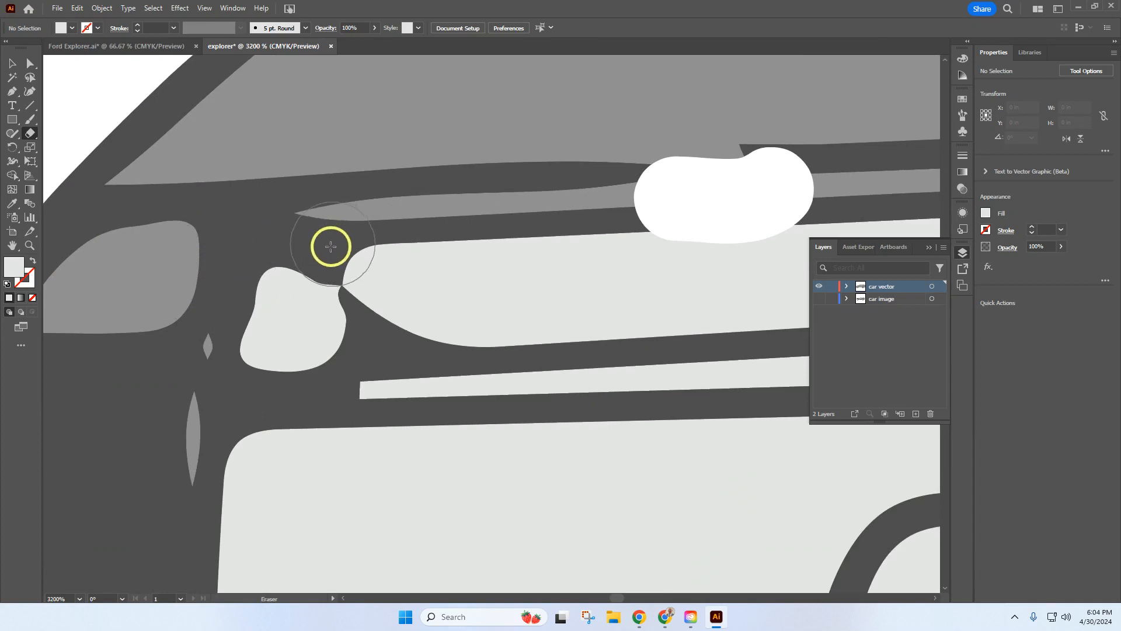
pyautogui.moveTo(331, 249); pyautogui.dragTo(35, 238)
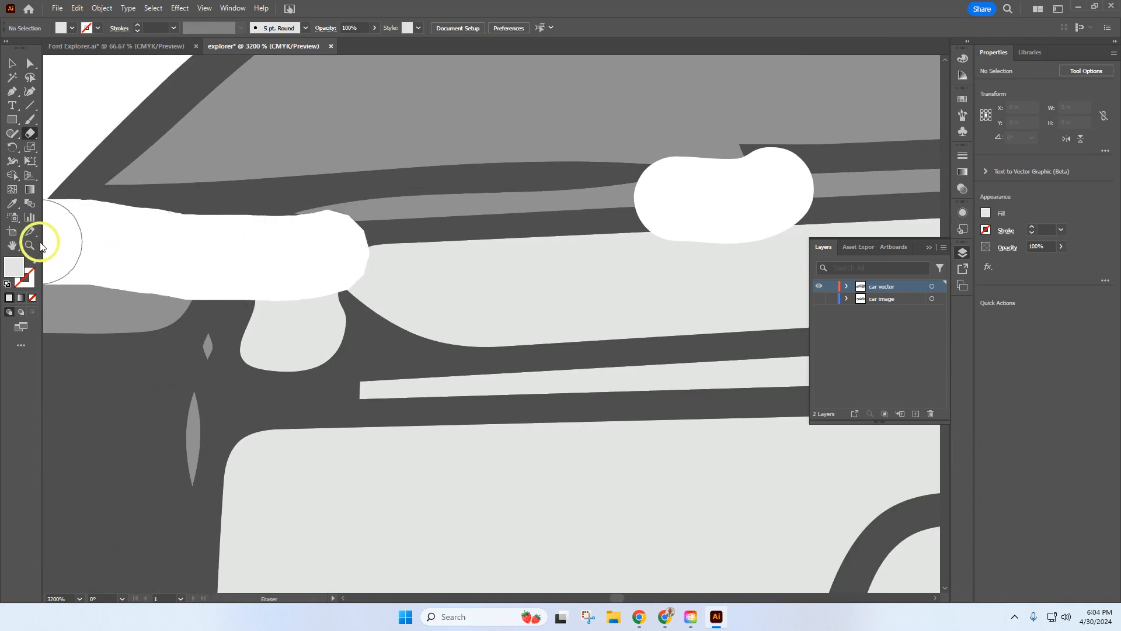
pyautogui.scroll(-3, 316, 266)
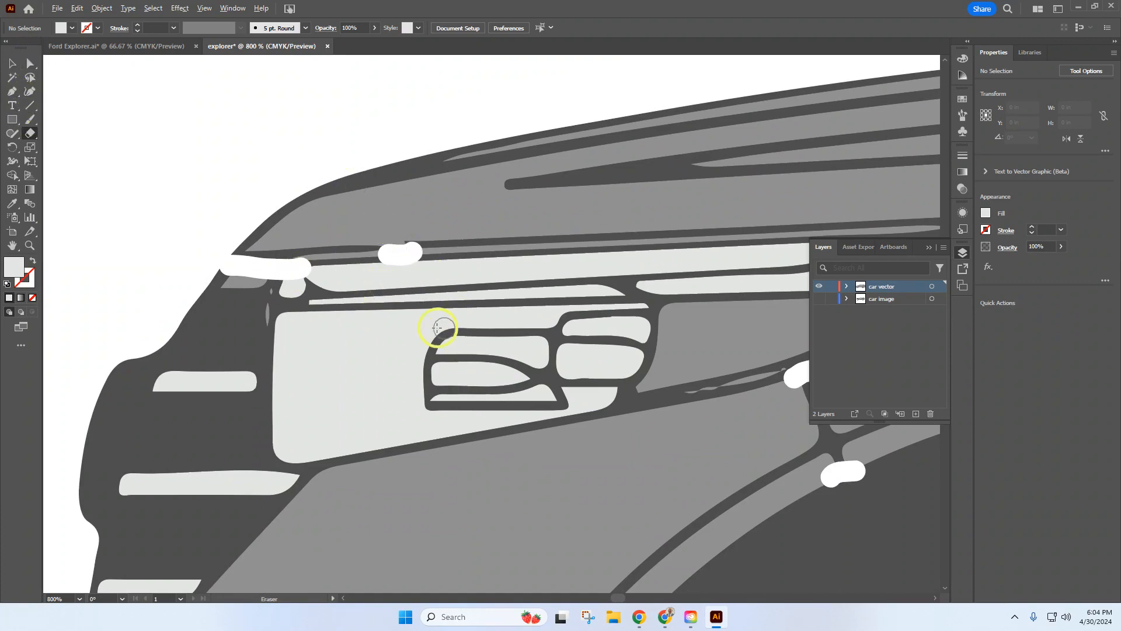
pyautogui.scroll(-4, 366, 321)
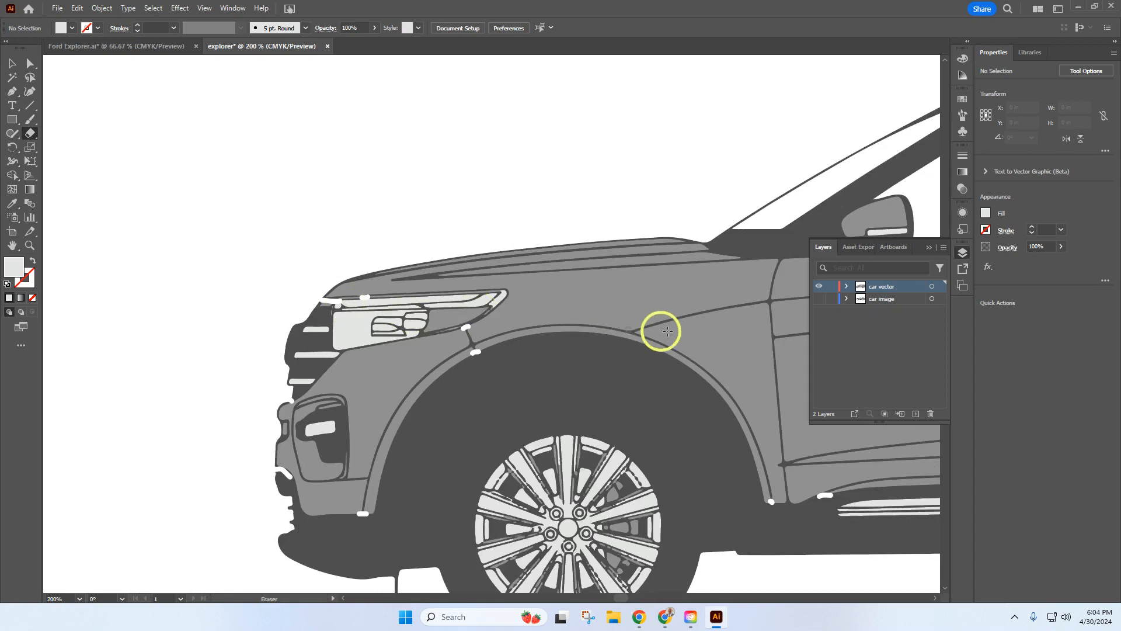
# Test which dark areas are still connected by deleting the dark compound path, and undo the deletion.
pyautogui.scroll(1, 727, 305)
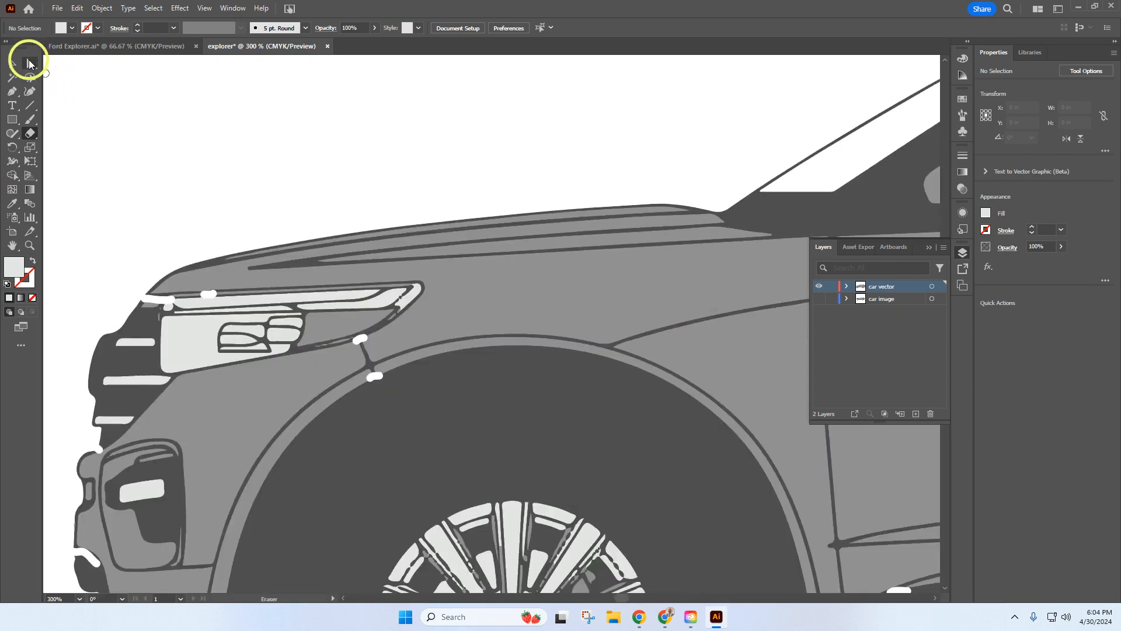
pyautogui.click(30, 62)
pyautogui.click(763, 223)
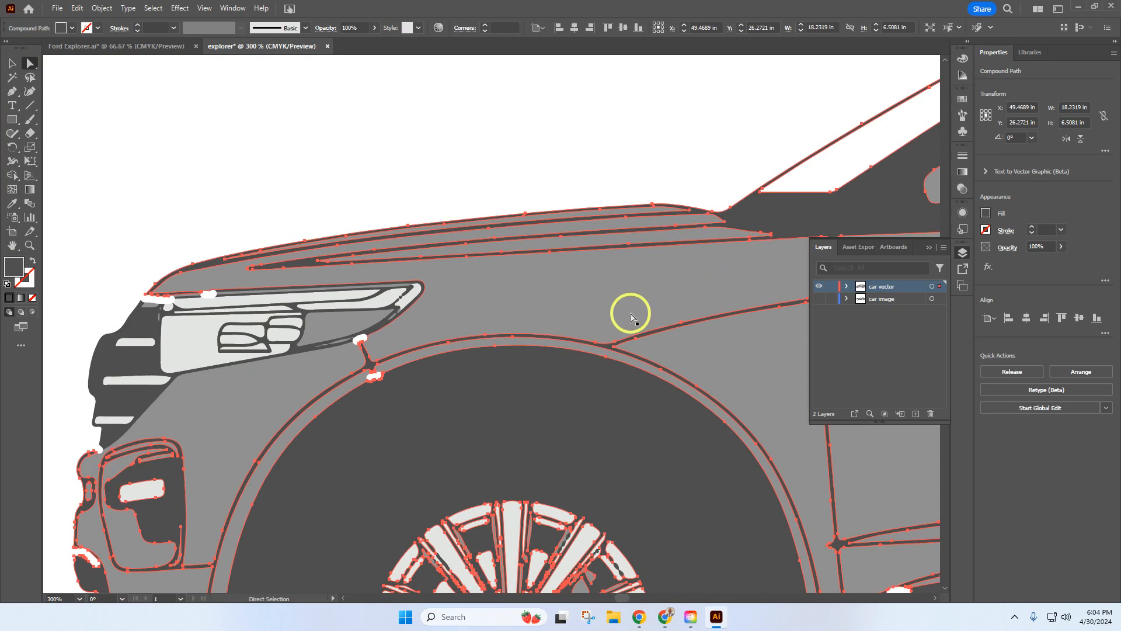
pyautogui.press('Delete')
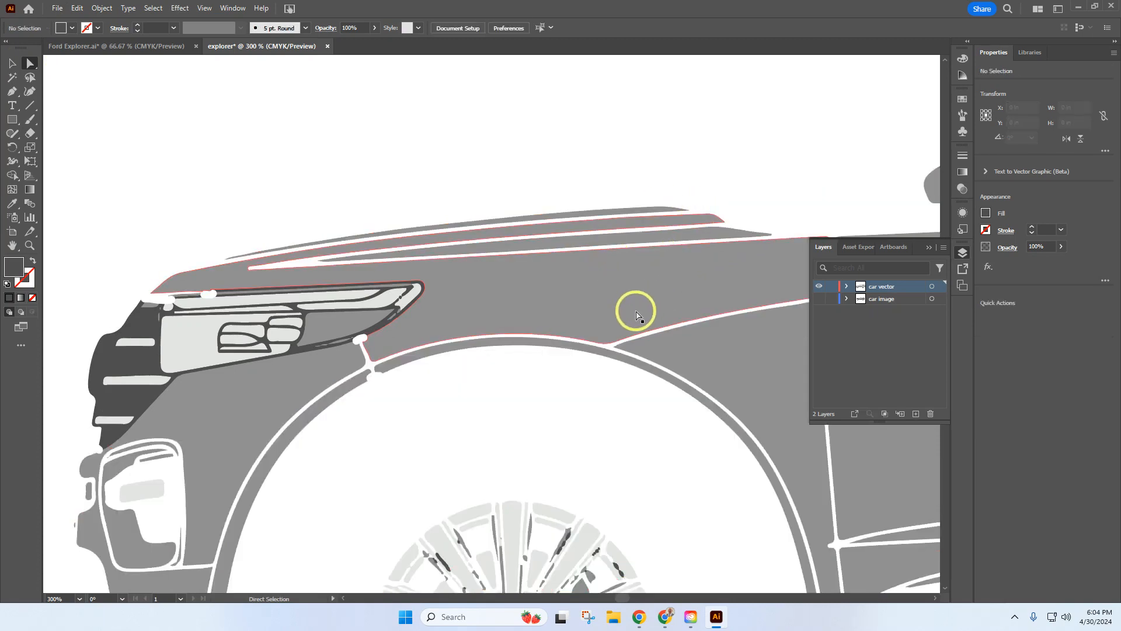
pyautogui.click(78, 9)
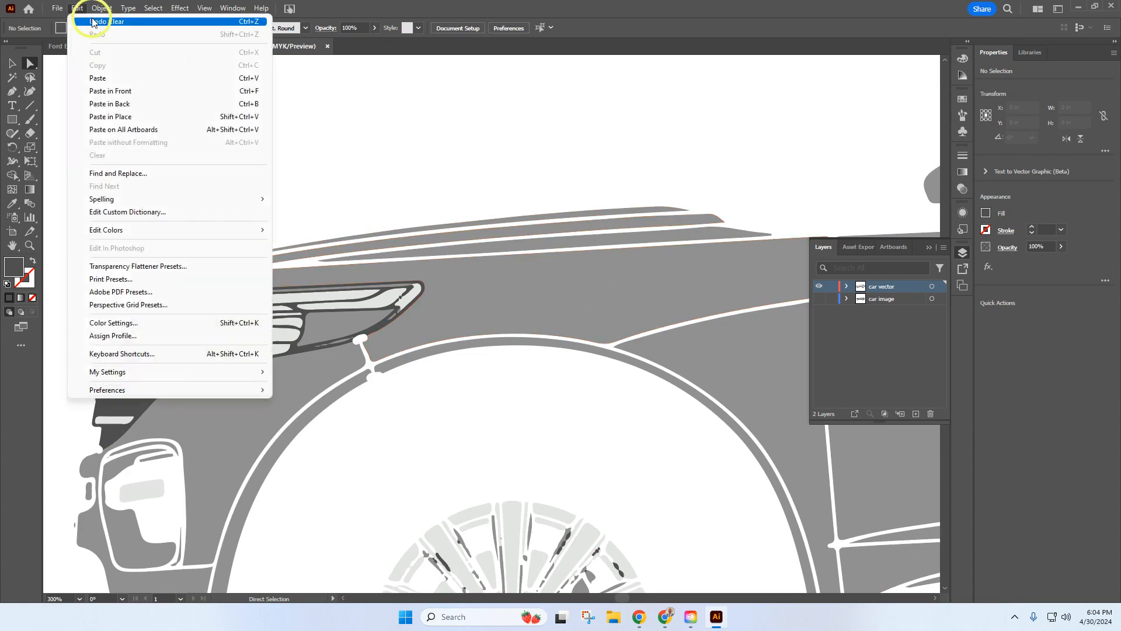
pyautogui.click(93, 22)
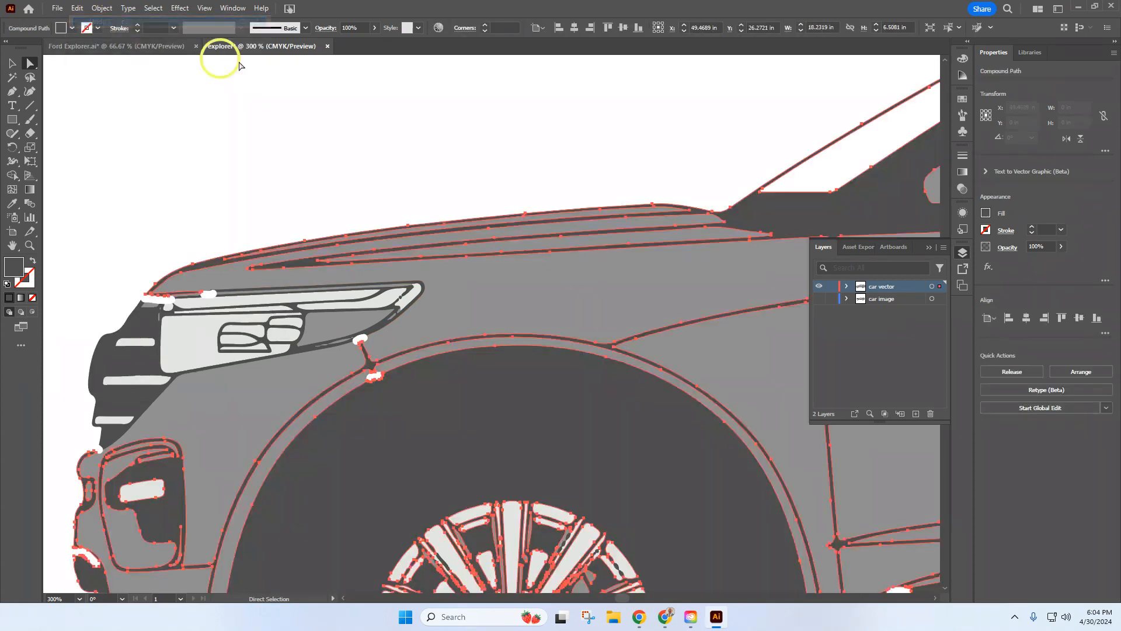
pyautogui.click(557, 136)
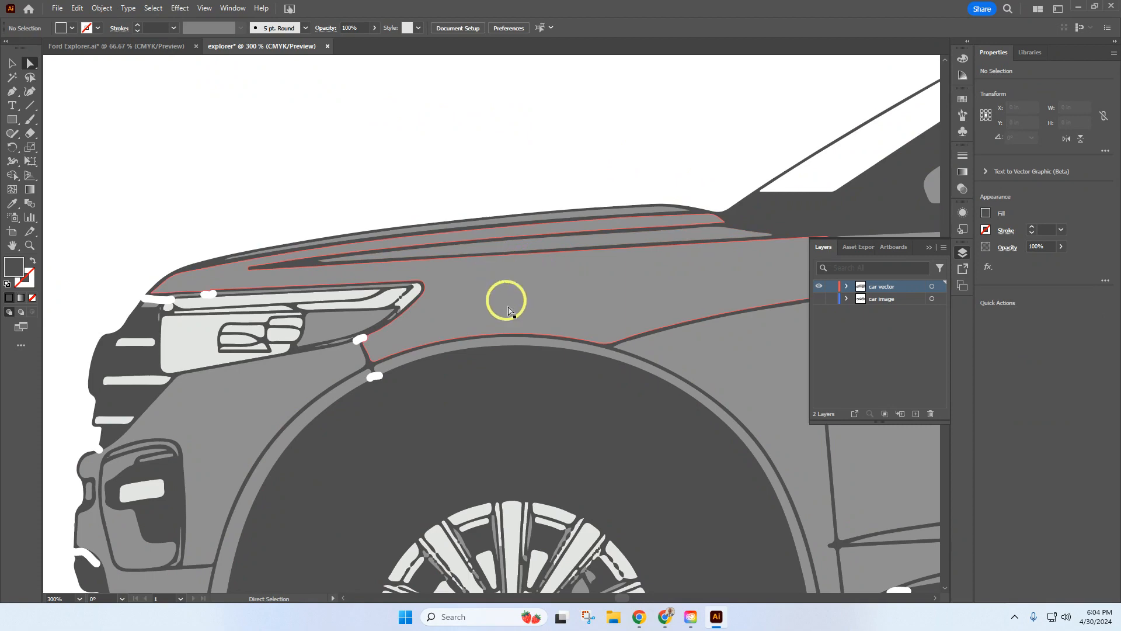
# Erase gaps in the dark lines at the windshield base, the rear end of the hood crease and the top of the front door seam.
pyautogui.scroll(-3, 450, 200)
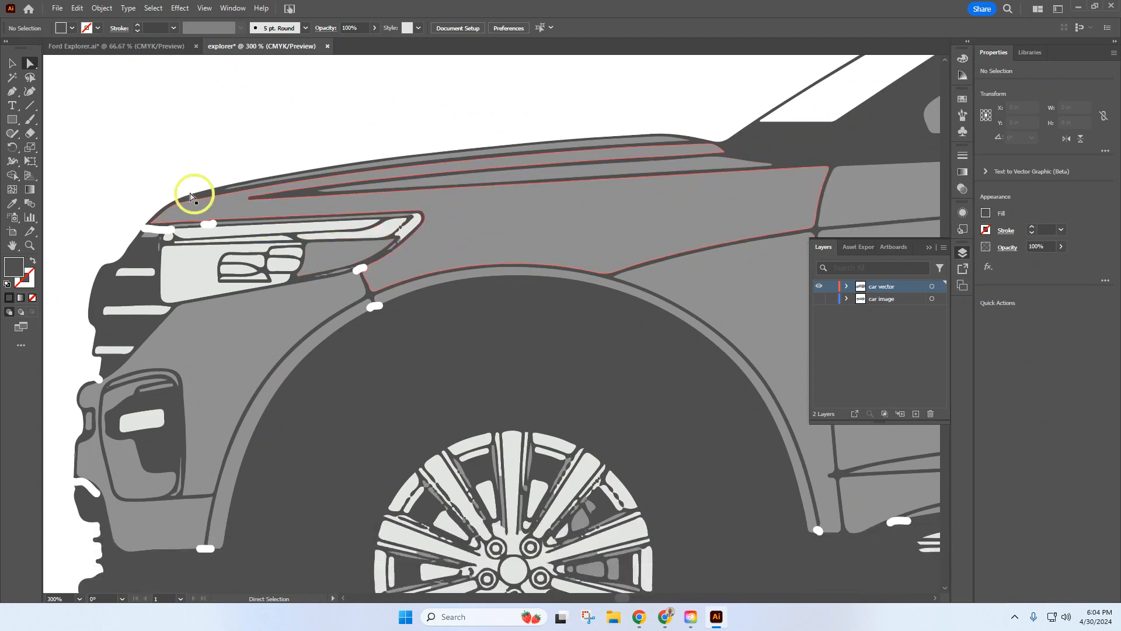
pyautogui.click(30, 133)
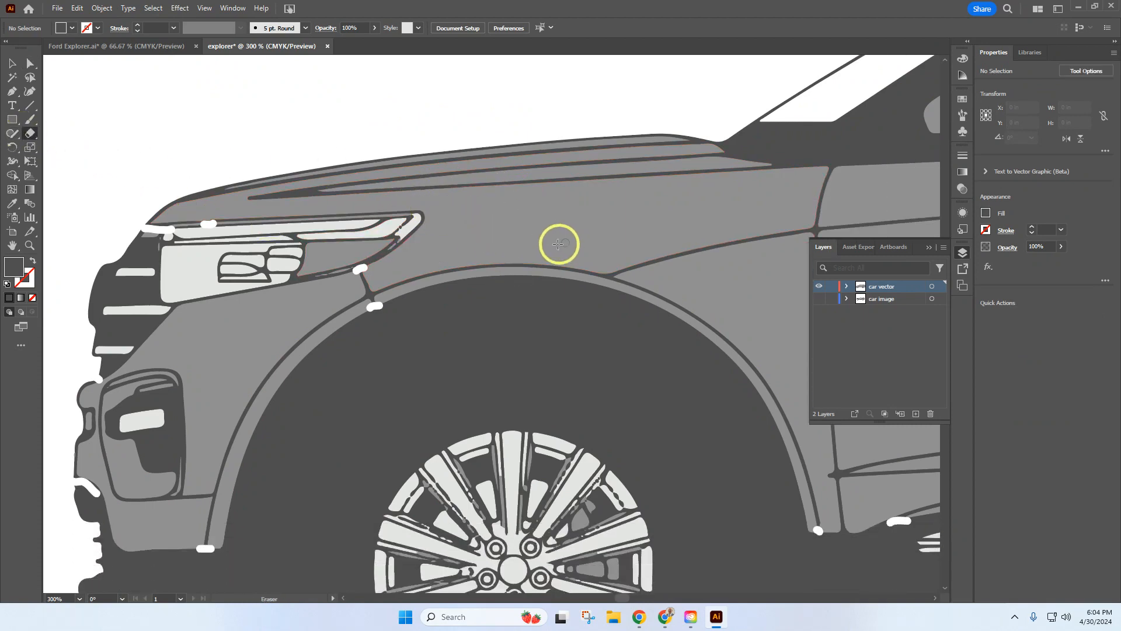
pyautogui.scroll(-4, 447, 232)
pyautogui.scroll(6, 544, 201)
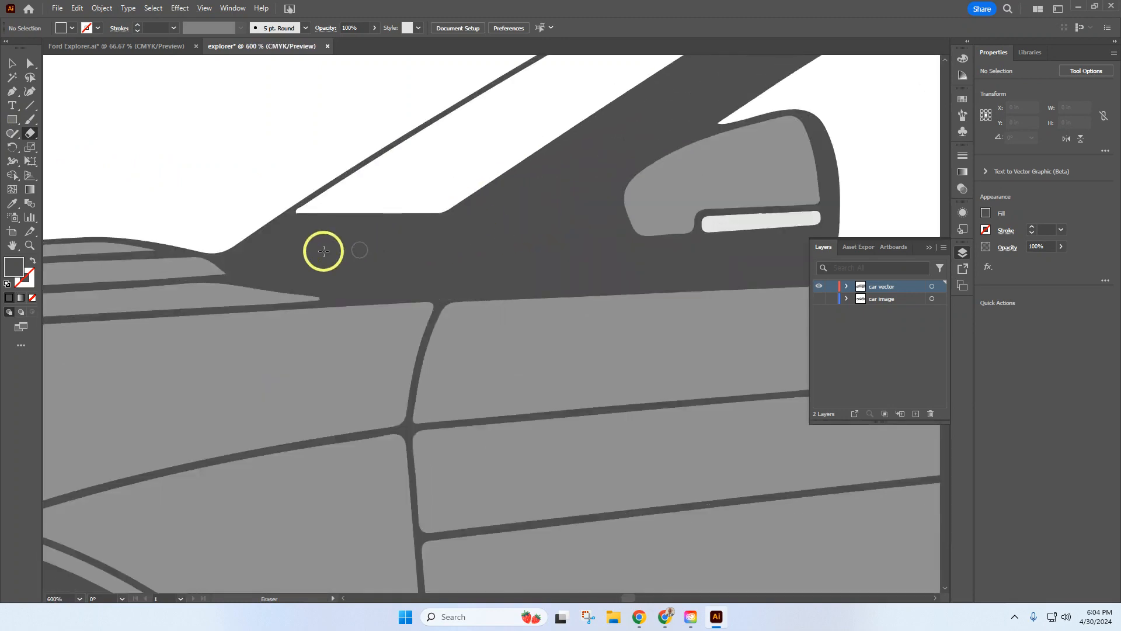
pyautogui.click(204, 255)
pyautogui.moveTo(308, 295); pyautogui.dragTo(344, 309)
pyautogui.moveTo(424, 303); pyautogui.dragTo(481, 303)
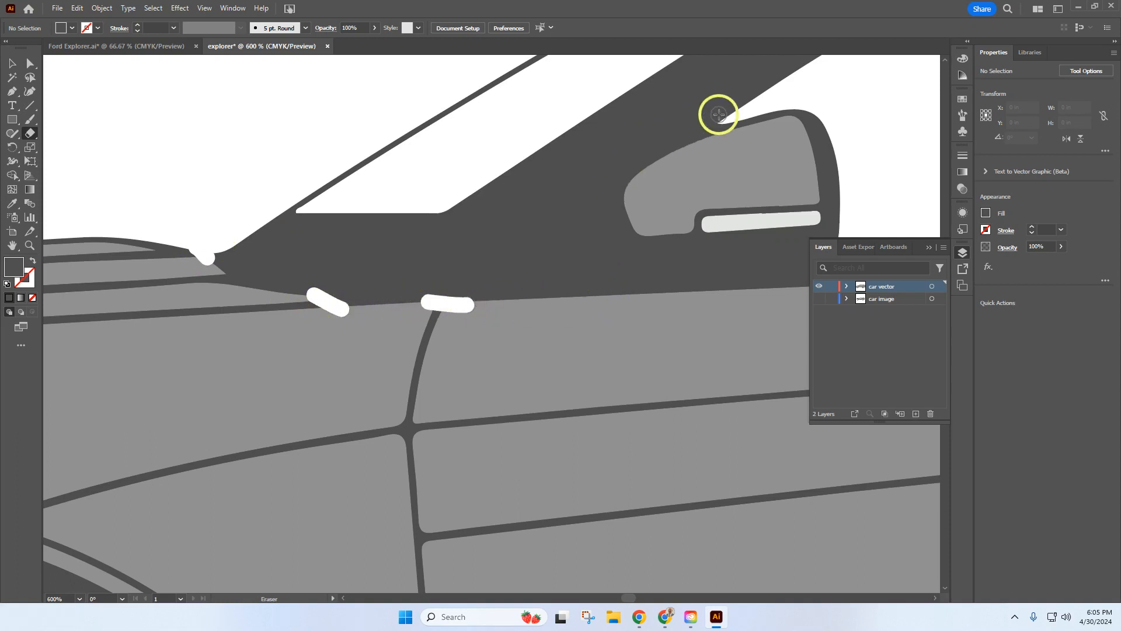
# Erase a curved gap around the front of the side mirror and another at its lower rear corner to separate it from the window trim.
pyautogui.moveTo(718, 117)
pyautogui.mouseDown()
pyautogui.moveTo(639, 143)
pyautogui.moveTo(603, 172)
pyautogui.moveTo(584, 224)
pyautogui.moveTo(633, 295)
pyautogui.mouseUp()
pyautogui.scroll(-3, 520, 248)
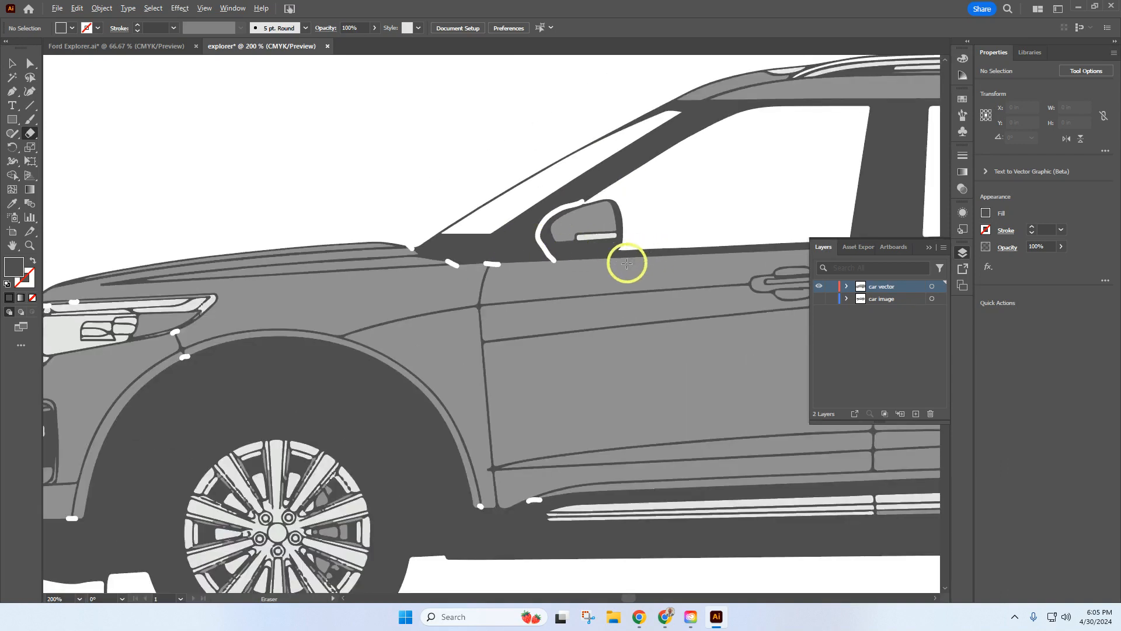
pyautogui.scroll(2, 626, 263)
pyautogui.moveTo(617, 238); pyautogui.dragTo(573, 258)
pyautogui.scroll(-4, 576, 260)
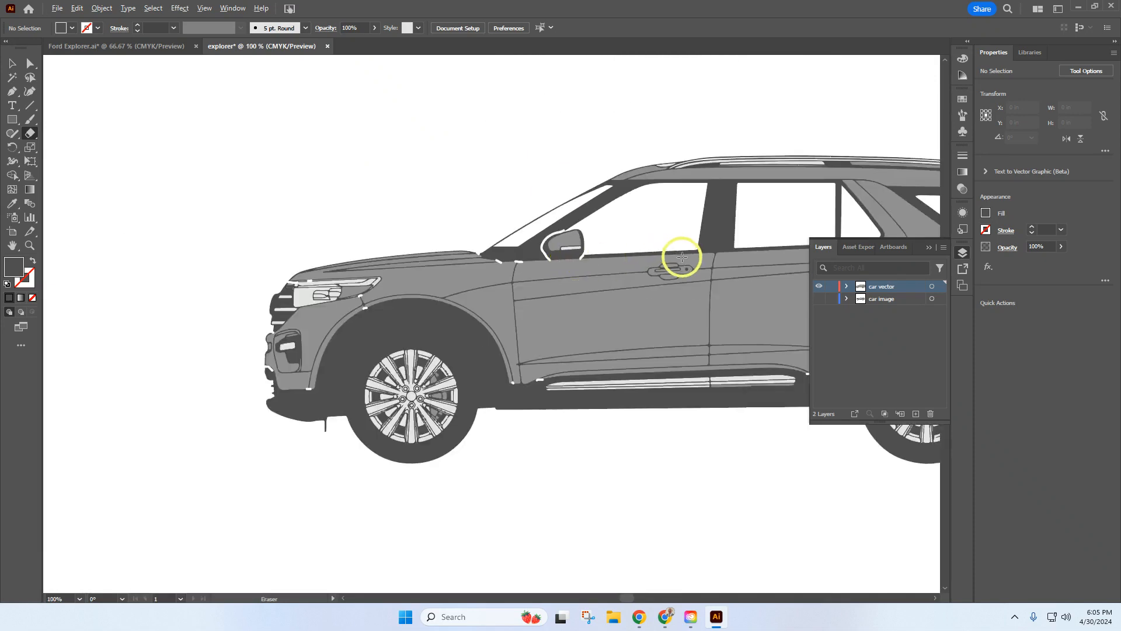
# Erase strips across the bottom and top of the dark pillar between the front and rear door windows.
pyautogui.scroll(4, 722, 256)
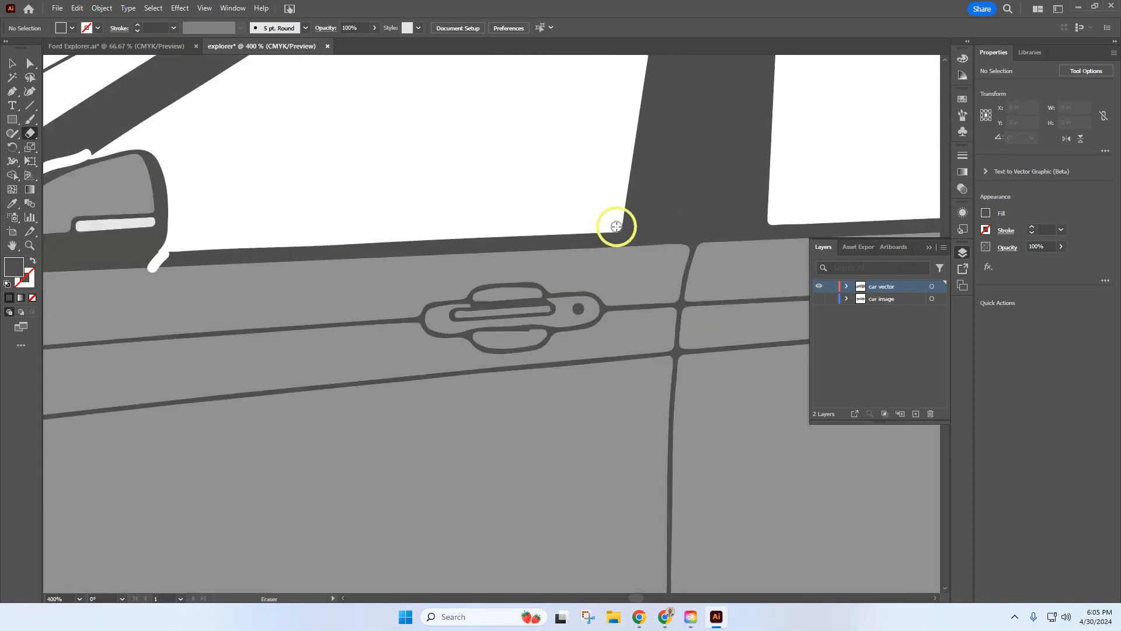
pyautogui.moveTo(617, 226)
pyautogui.mouseDown()
pyautogui.moveTo(781, 218)
pyautogui.moveTo(744, 217)
pyautogui.mouseUp()
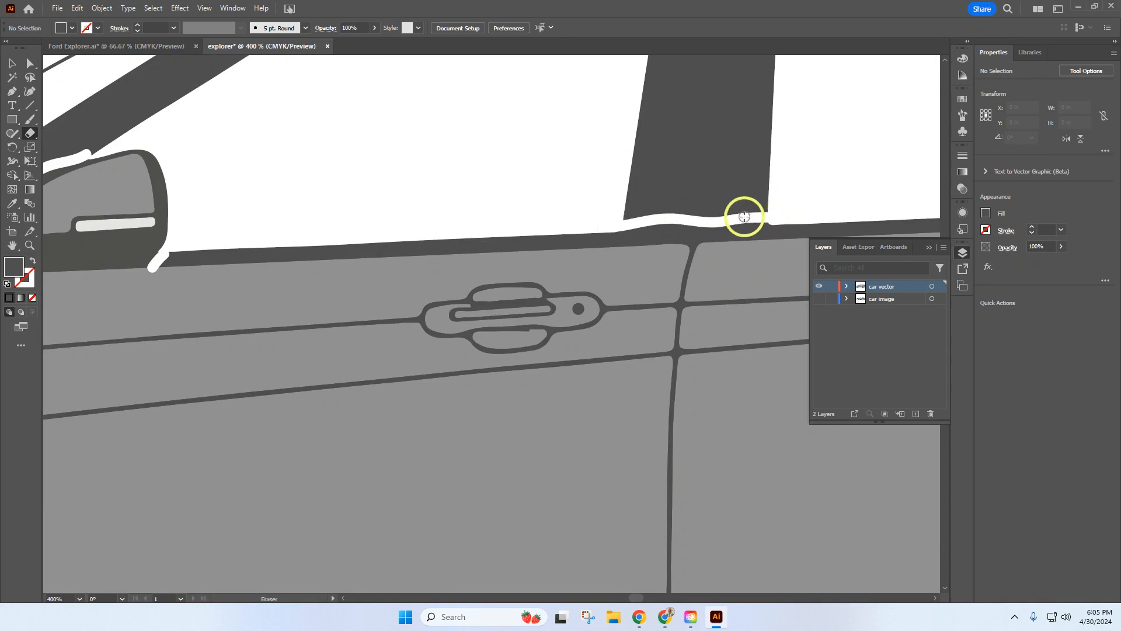
pyautogui.scroll(5, 744, 216)
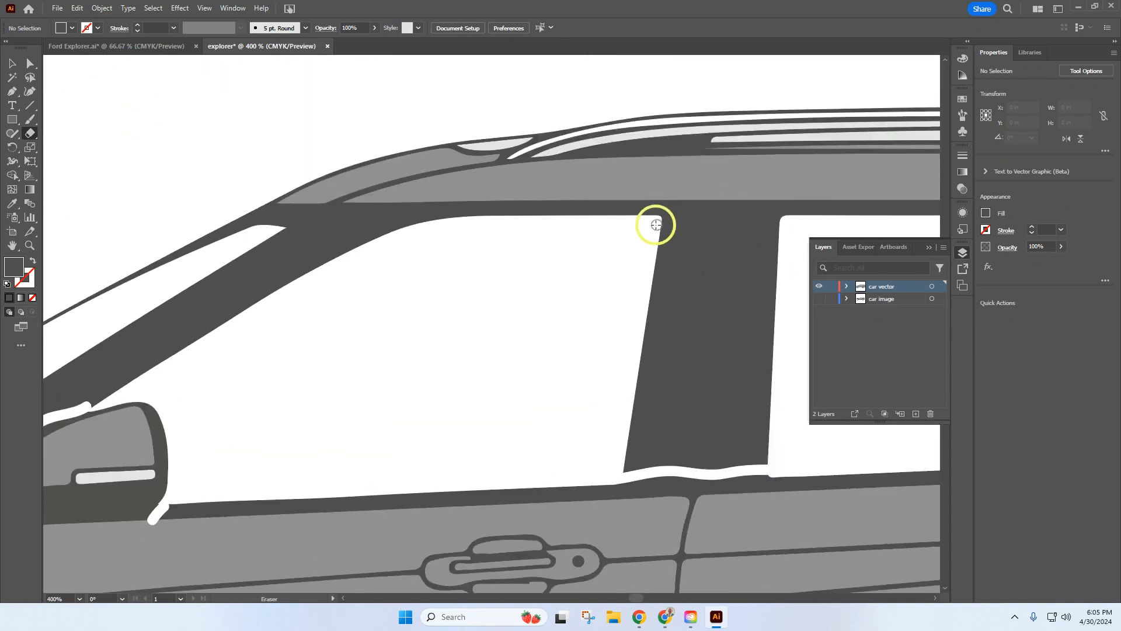
pyautogui.moveTo(657, 221)
pyautogui.mouseDown()
pyautogui.moveTo(761, 236)
pyautogui.moveTo(783, 226)
pyautogui.moveTo(663, 222)
pyautogui.mouseUp()
pyautogui.scroll(-5, 670, 279)
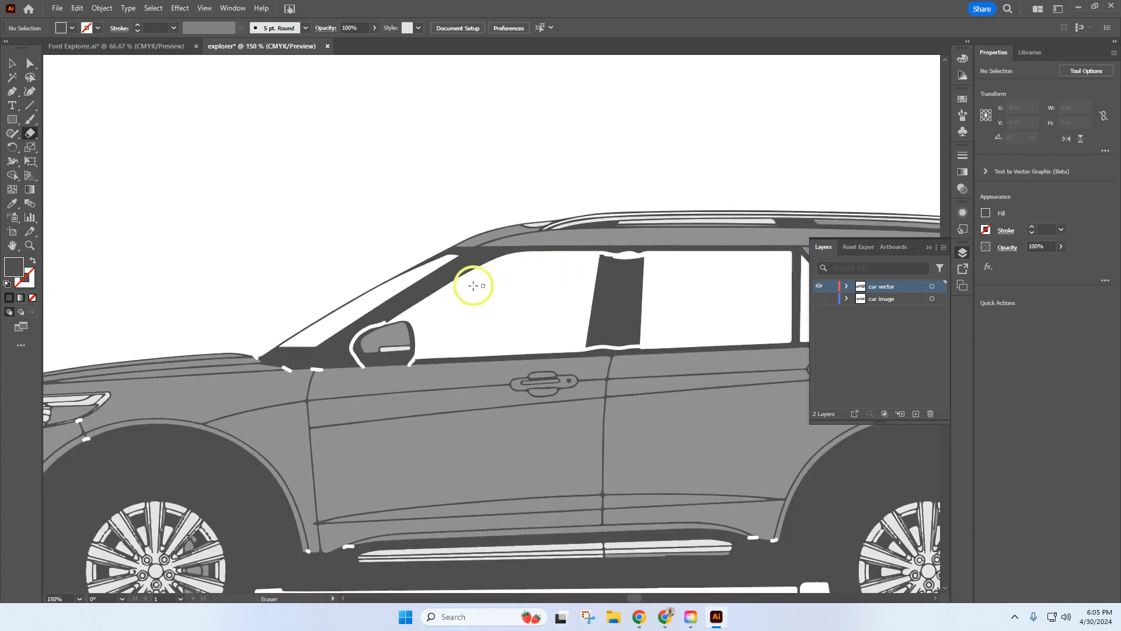
# Erase a strip across the top of the windshield pillar, from the front door window through to the outside of the car.
pyautogui.scroll(8, 467, 279)
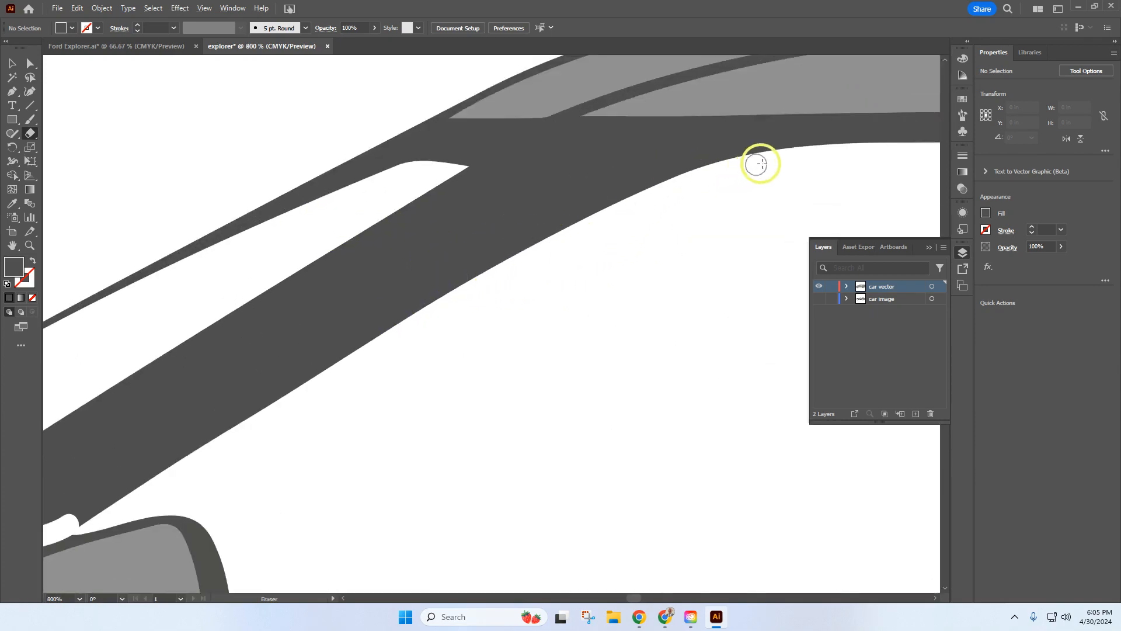
pyautogui.moveTo(759, 166)
pyautogui.mouseDown()
pyautogui.moveTo(525, 169)
pyautogui.moveTo(349, 141)
pyautogui.mouseUp()
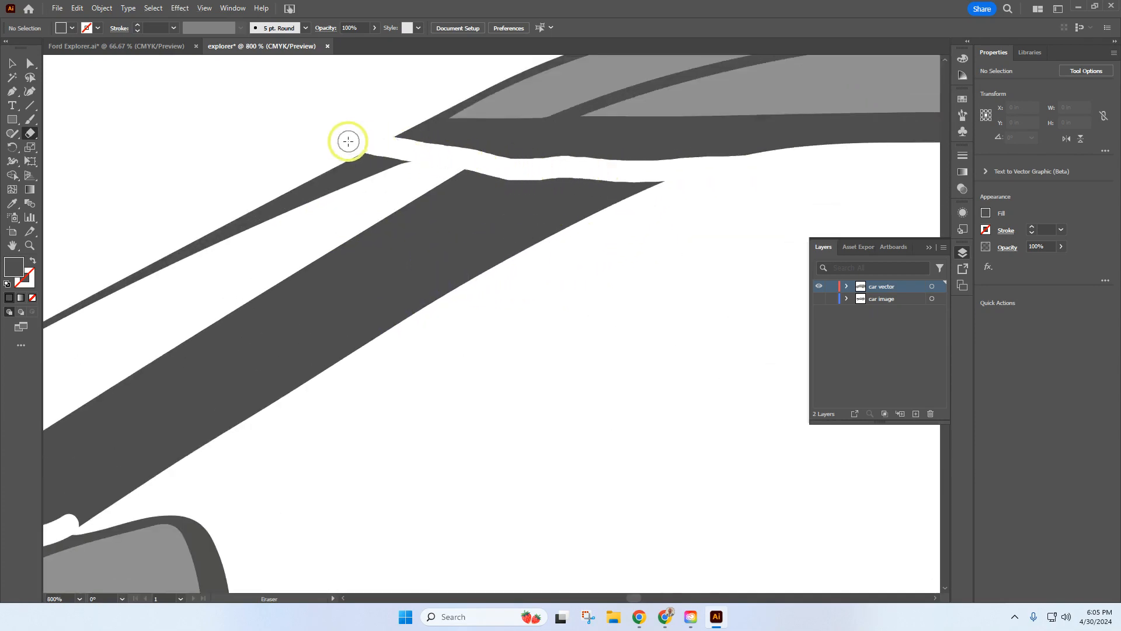
pyautogui.scroll(-5, 426, 240)
# Erase gaps at the bottom and top of the narrow divider between the rear door window and its small triangular pane.
pyautogui.scroll(-2, 500, 250)
pyautogui.scroll(4, 695, 237)
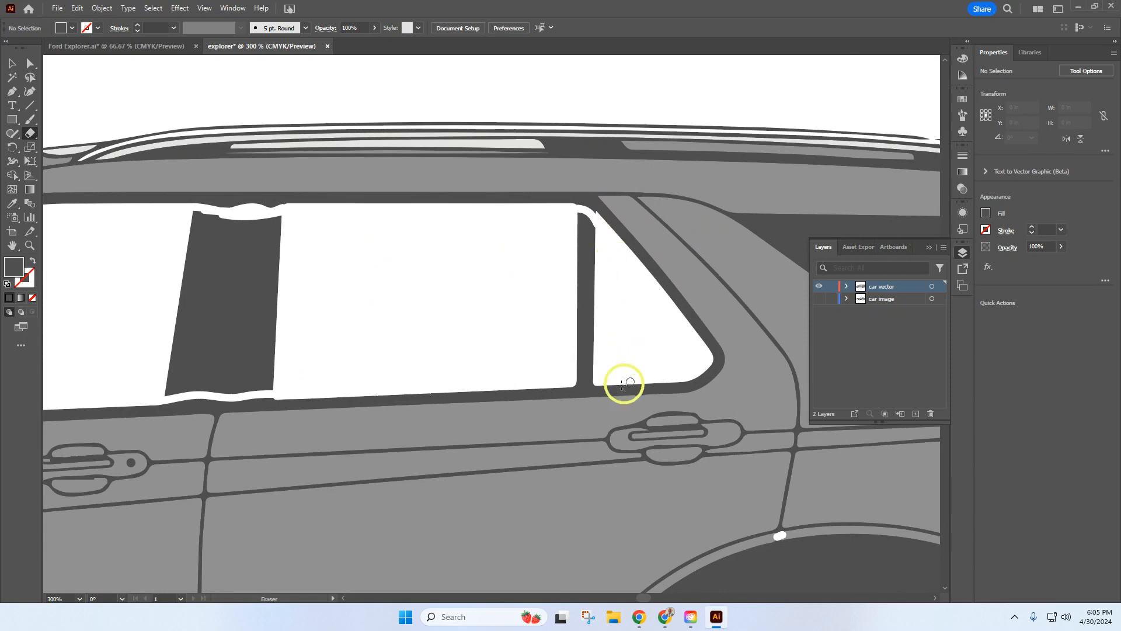
pyautogui.moveTo(601, 379)
pyautogui.mouseDown()
pyautogui.moveTo(556, 379)
pyautogui.moveTo(594, 353)
pyautogui.moveTo(614, 288)
pyautogui.moveTo(599, 230)
pyautogui.mouseUp()
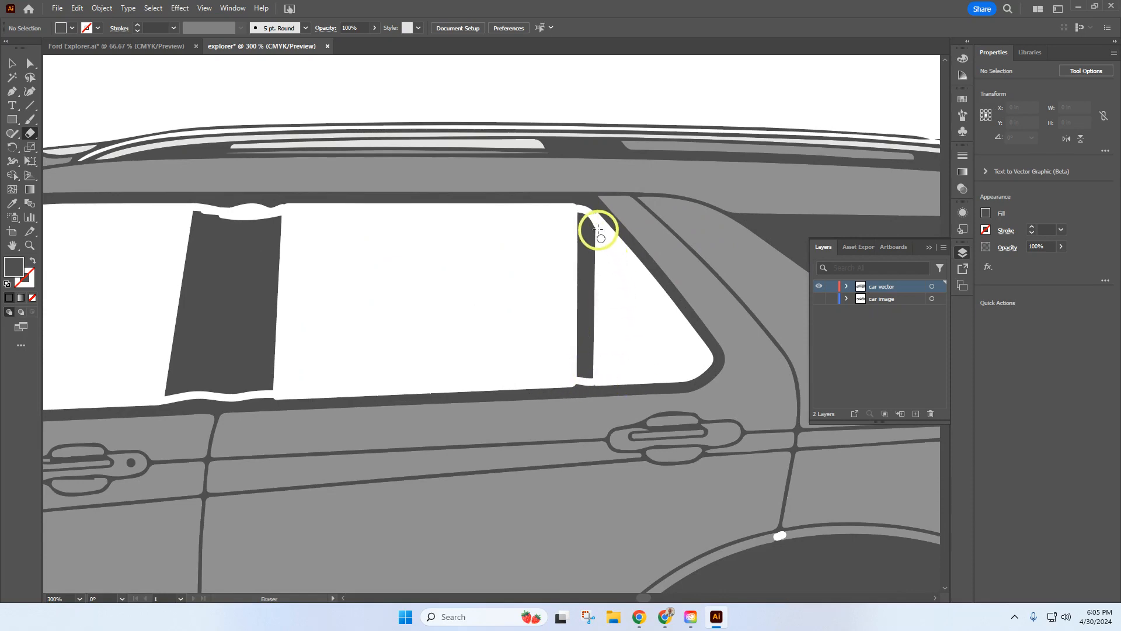
pyautogui.scroll(5, 593, 222)
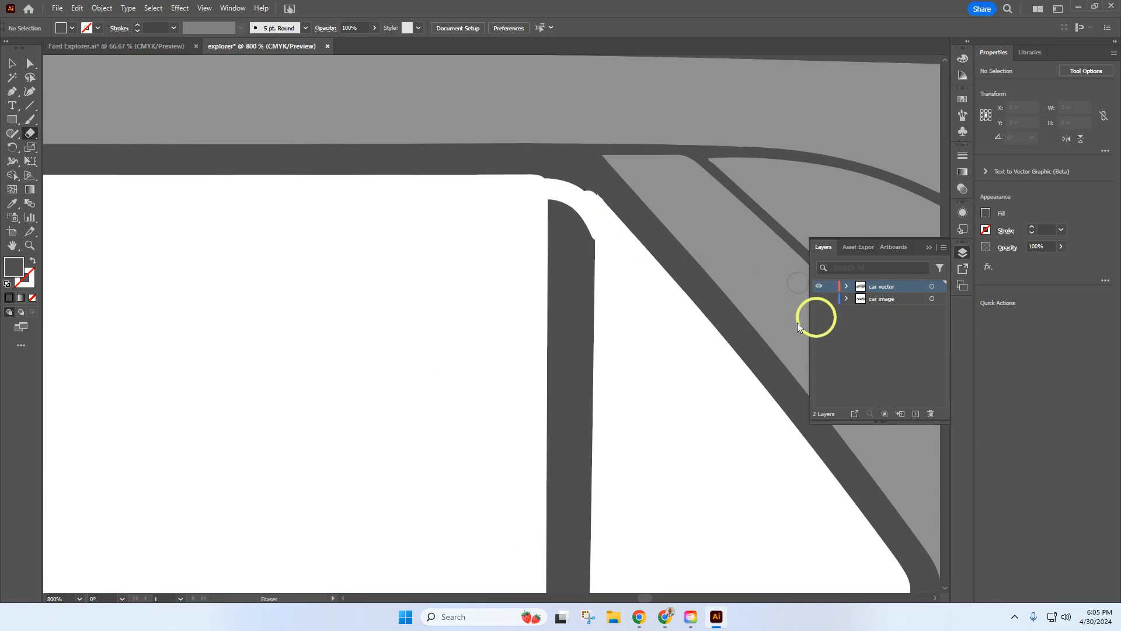
# Erase a gap where the seam above the rear door meets the upper front corner of the rear quarter window's dark surround.
pyautogui.scroll(-4, 535, 271)
pyautogui.scroll(-2, 536, 271)
pyautogui.scroll(5, 628, 282)
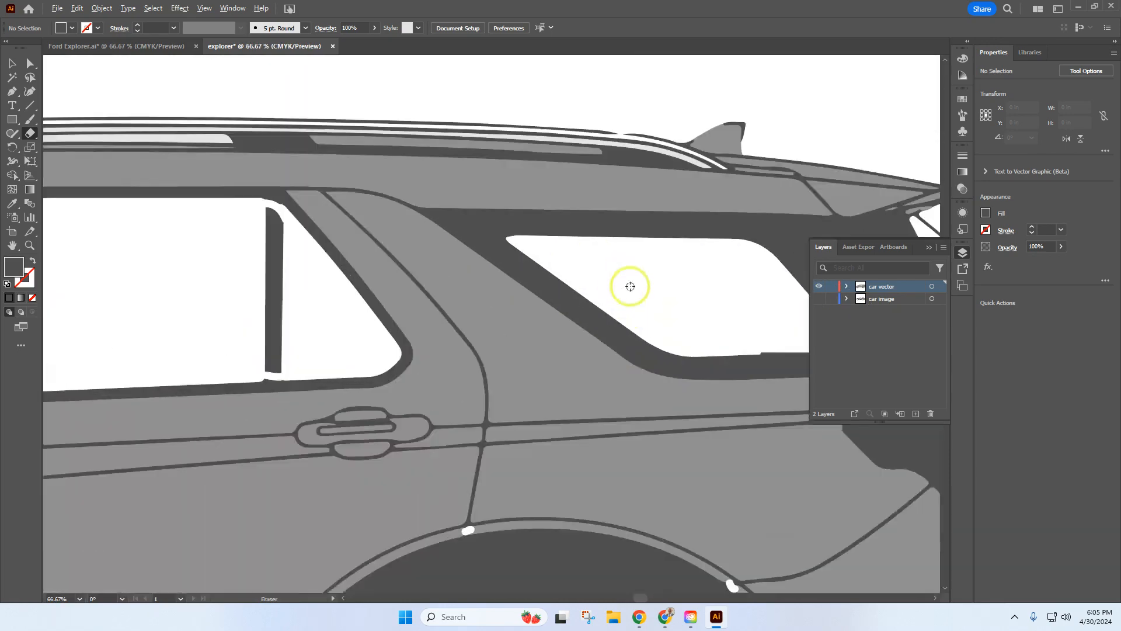
pyautogui.scroll(4, 421, 209)
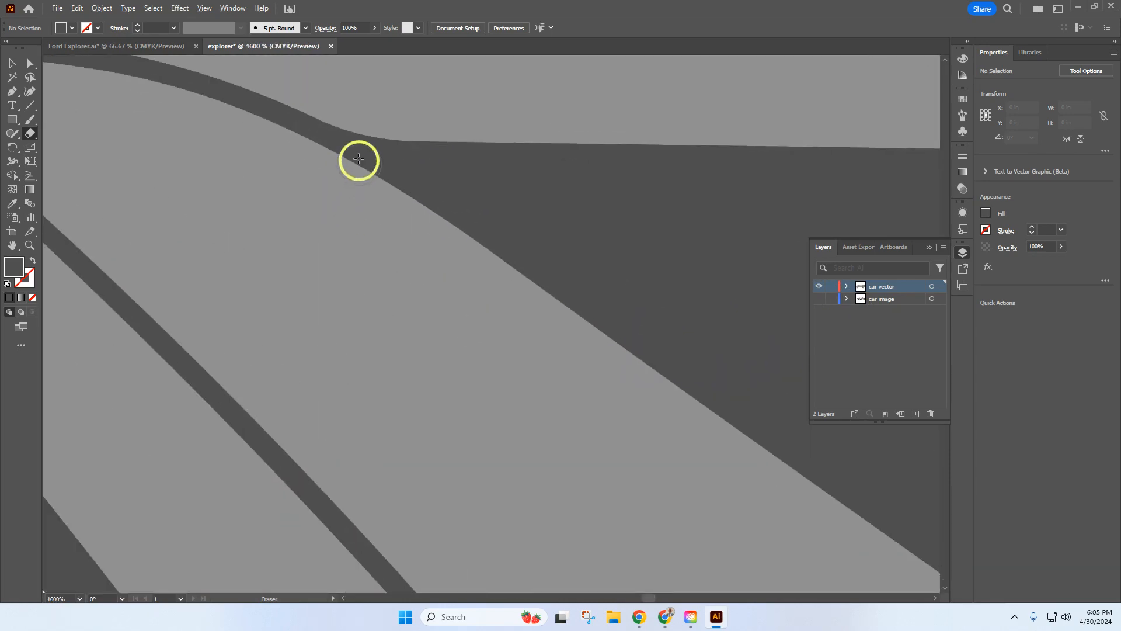
pyautogui.moveTo(383, 134); pyautogui.dragTo(378, 176)
pyautogui.scroll(-7, 535, 233)
# Erase a gap where the roof seam below the rear spoiler meets the quarter window's dark surround.
pyautogui.scroll(-2, 711, 301)
pyautogui.scroll(6, 703, 303)
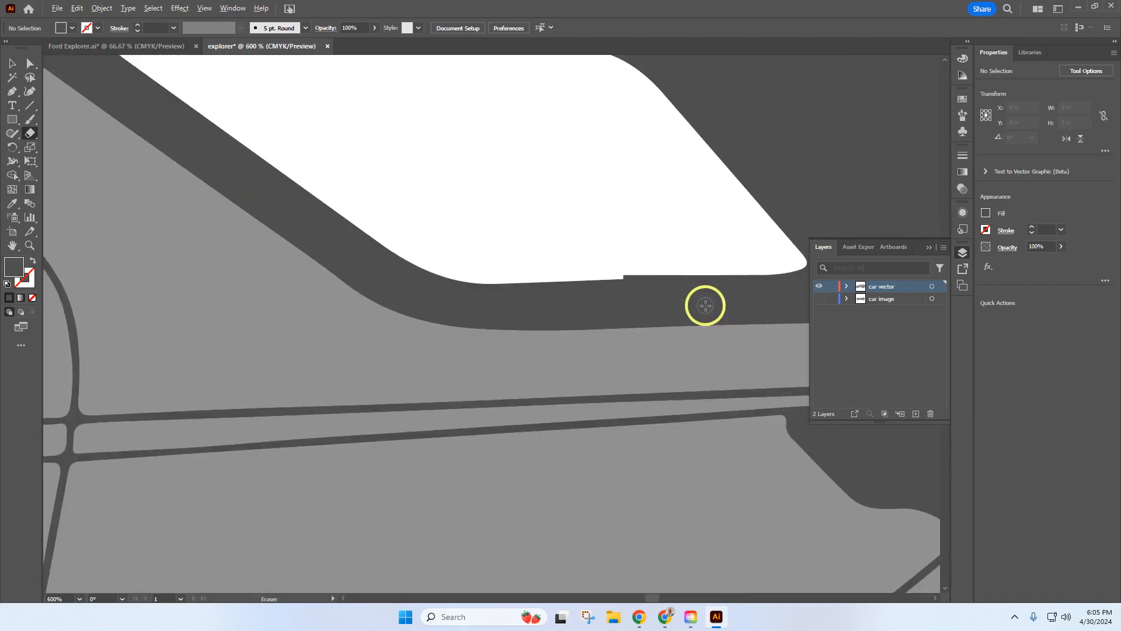
pyautogui.scroll(-7, 589, 265)
pyautogui.scroll(3, 637, 254)
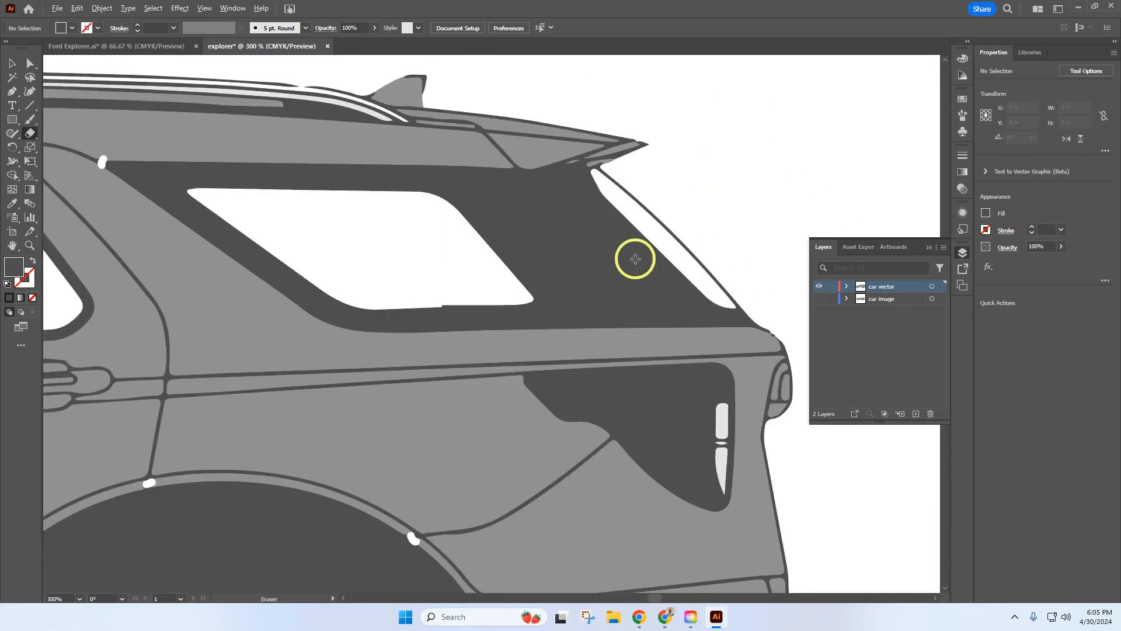
pyautogui.scroll(4, 502, 122)
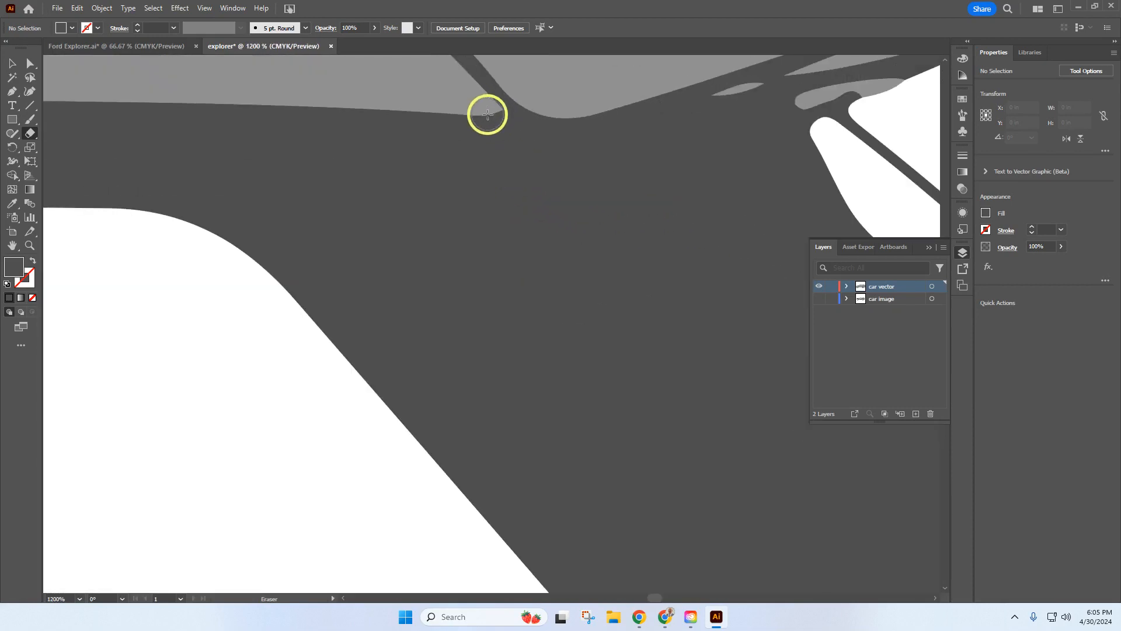
pyautogui.moveTo(485, 110); pyautogui.dragTo(533, 110)
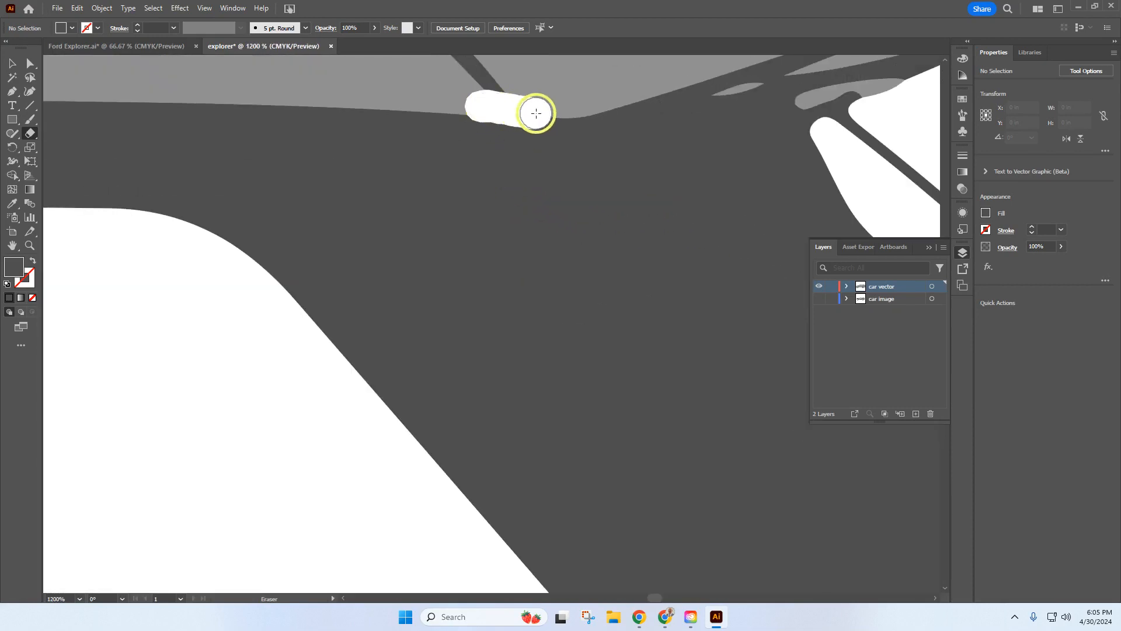
pyautogui.scroll(-7, 579, 220)
# Erase a gap in the dark outline where the tailgate glass's lower rear corner meets the body above the tail light.
pyautogui.scroll(4, 611, 264)
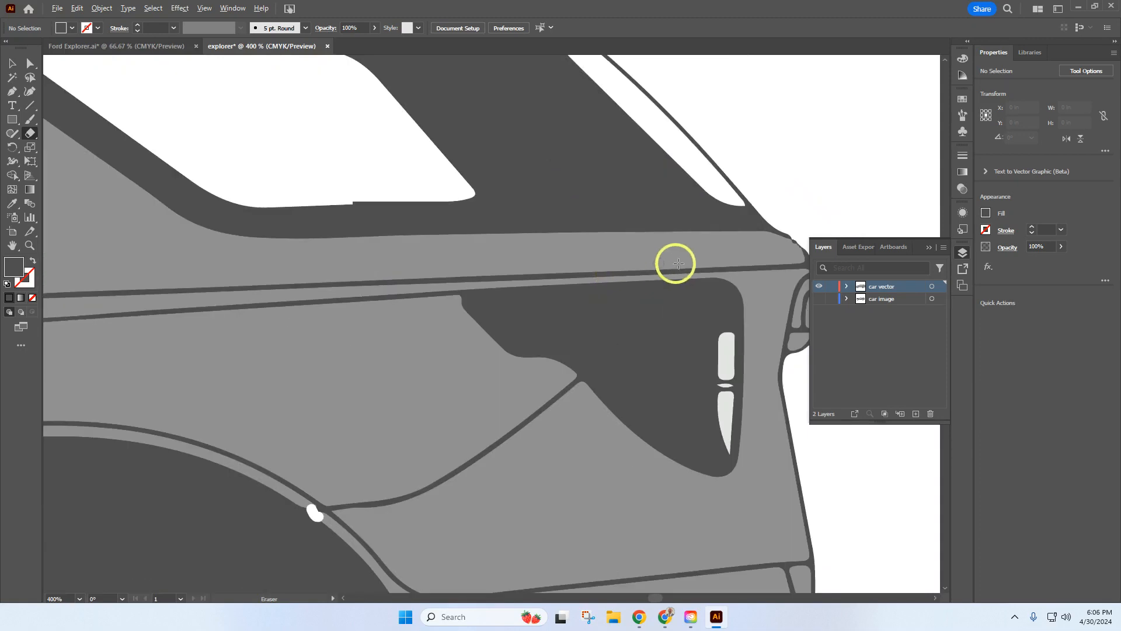
pyautogui.scroll(4, 777, 252)
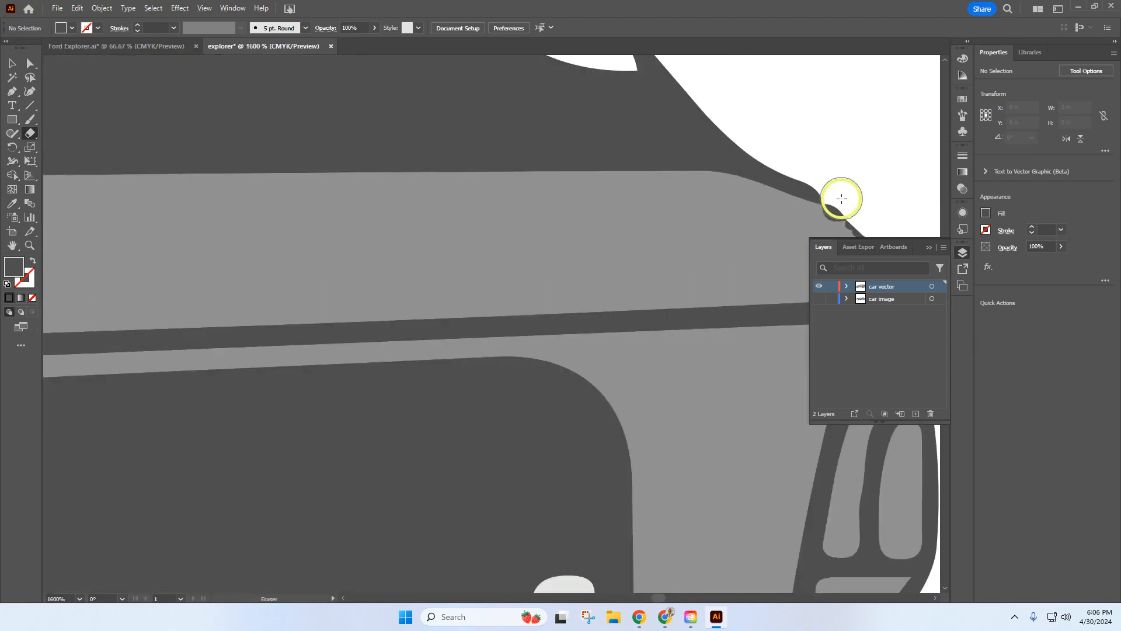
pyautogui.moveTo(841, 199); pyautogui.dragTo(799, 209)
pyautogui.scroll(-8, 668, 214)
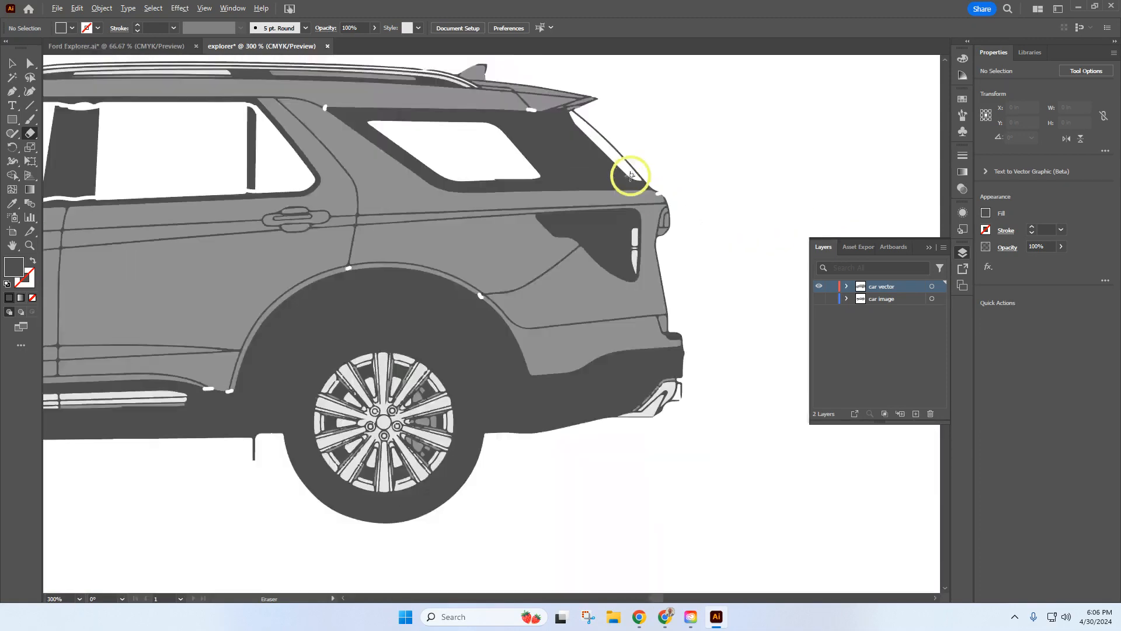
# Erase a strip beneath the rear spoiler to separate its dark underside from the quarter window surround and rear glass edge.
pyautogui.scroll(3, 616, 166)
pyautogui.scroll(6, 608, 155)
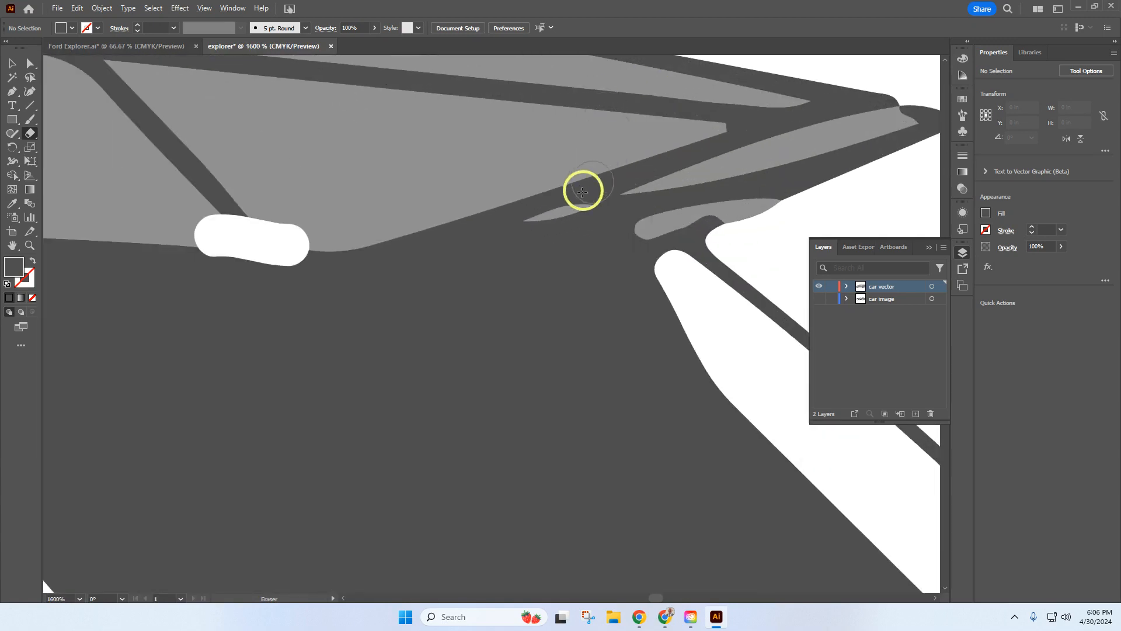
pyautogui.moveTo(504, 212); pyautogui.dragTo(753, 241)
pyautogui.scroll(-3, 520, 263)
pyautogui.scroll(-6, 520, 264)
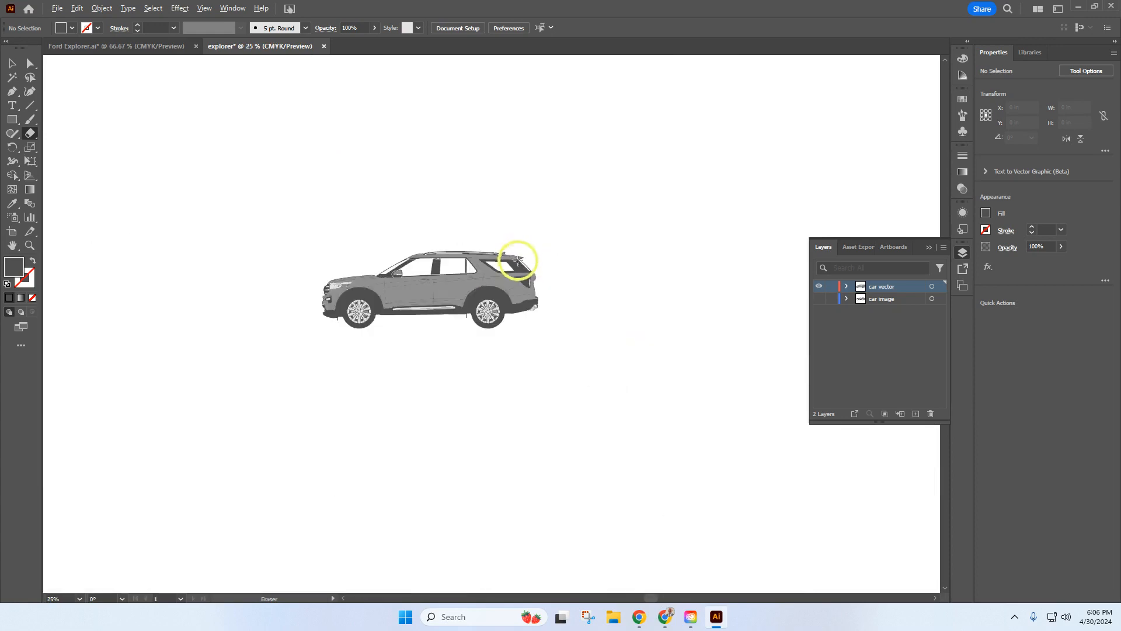
# Undo the last eraser stroke and erase a gap in the seam above the upper rear corner of the rear door's window frame.
pyautogui.scroll(4, 517, 257)
pyautogui.scroll(4, 476, 269)
pyautogui.scroll(-5, 479, 262)
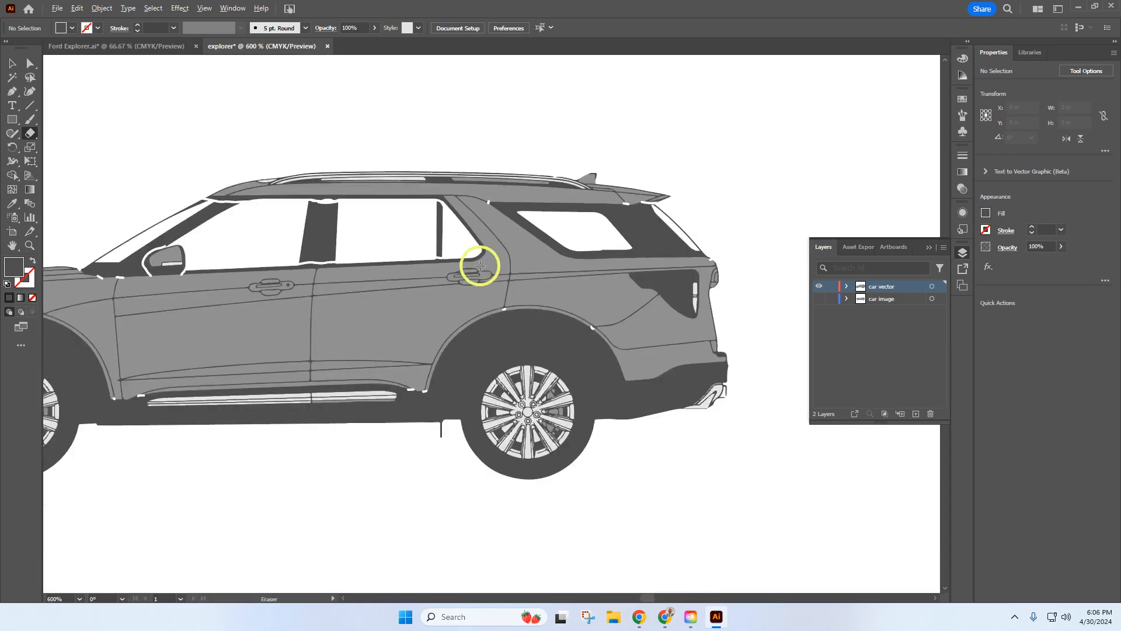
pyautogui.scroll(5, 463, 227)
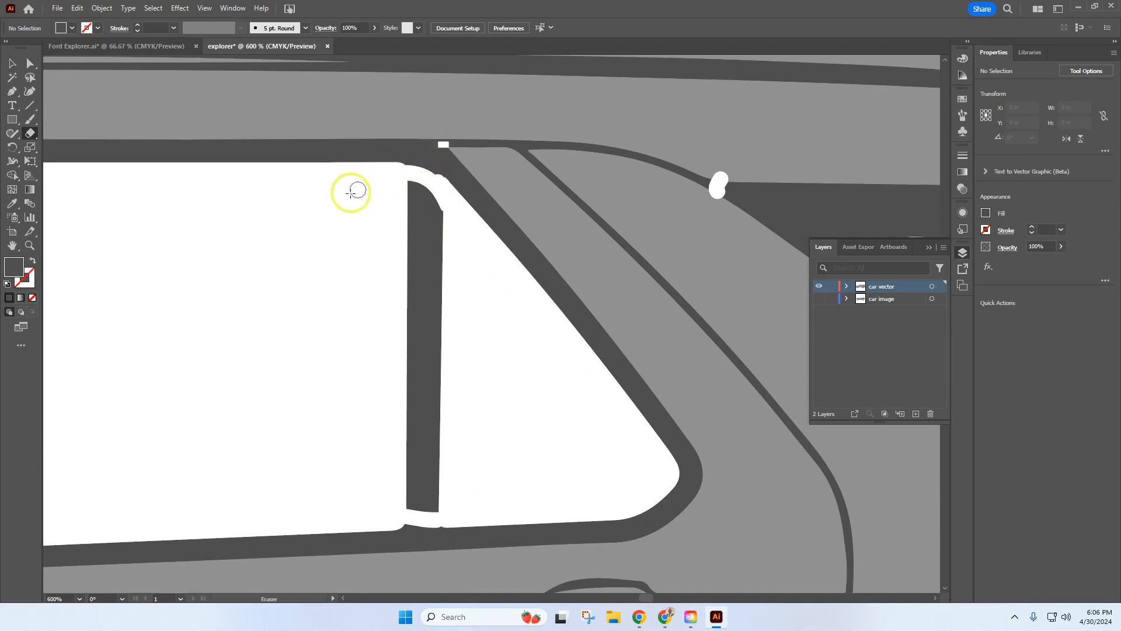
pyautogui.click(79, 8)
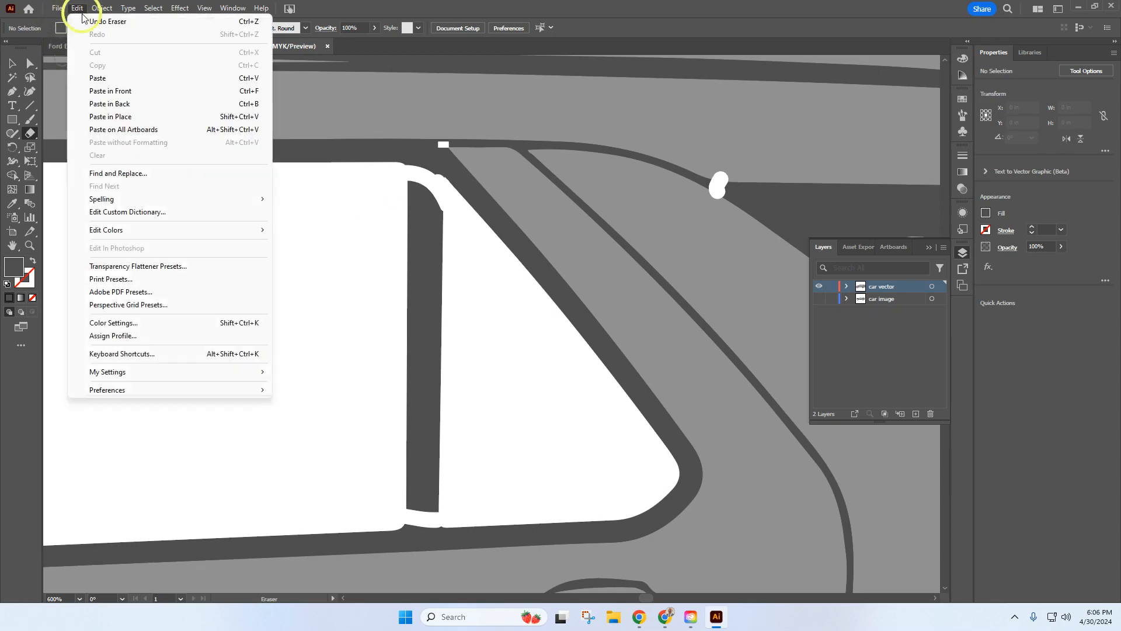
pyautogui.click(91, 21)
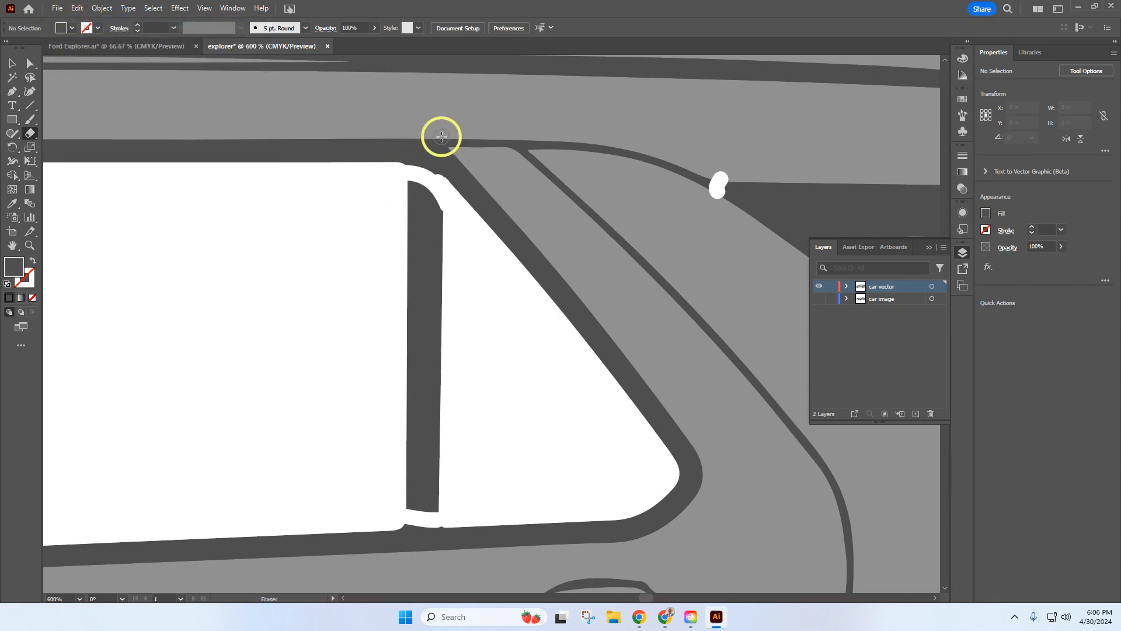
pyautogui.moveTo(442, 136); pyautogui.dragTo(449, 140)
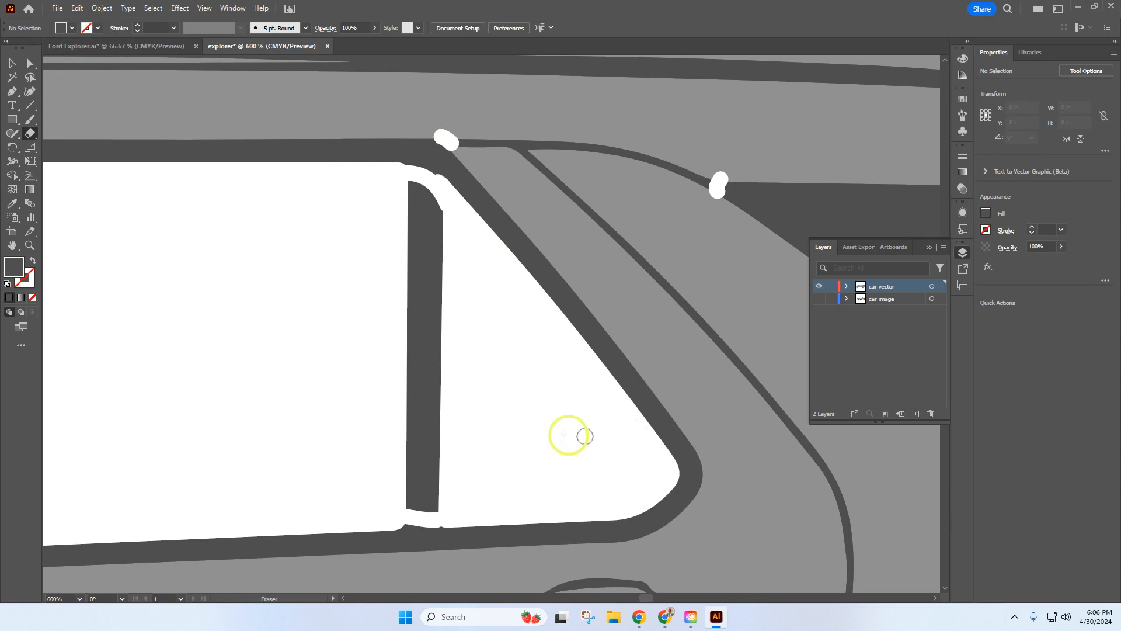
# Delete the separated dark center pillar between the front and rear door windows.
pyautogui.scroll(-6, 526, 424)
pyautogui.scroll(5, 398, 410)
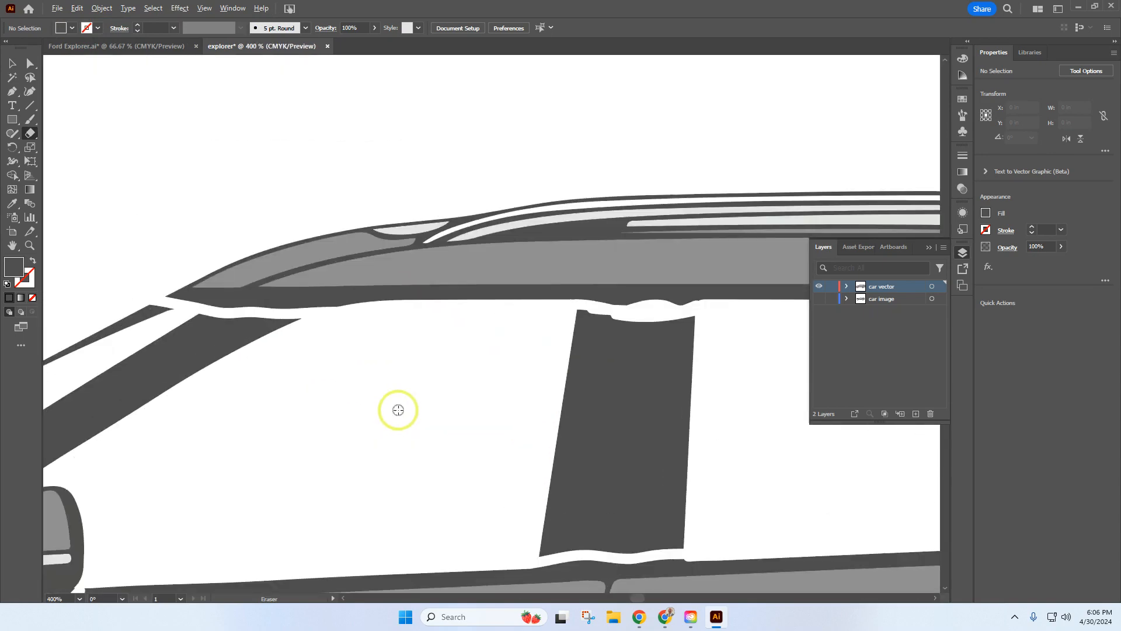
pyautogui.scroll(-5, 397, 409)
pyautogui.click(30, 63)
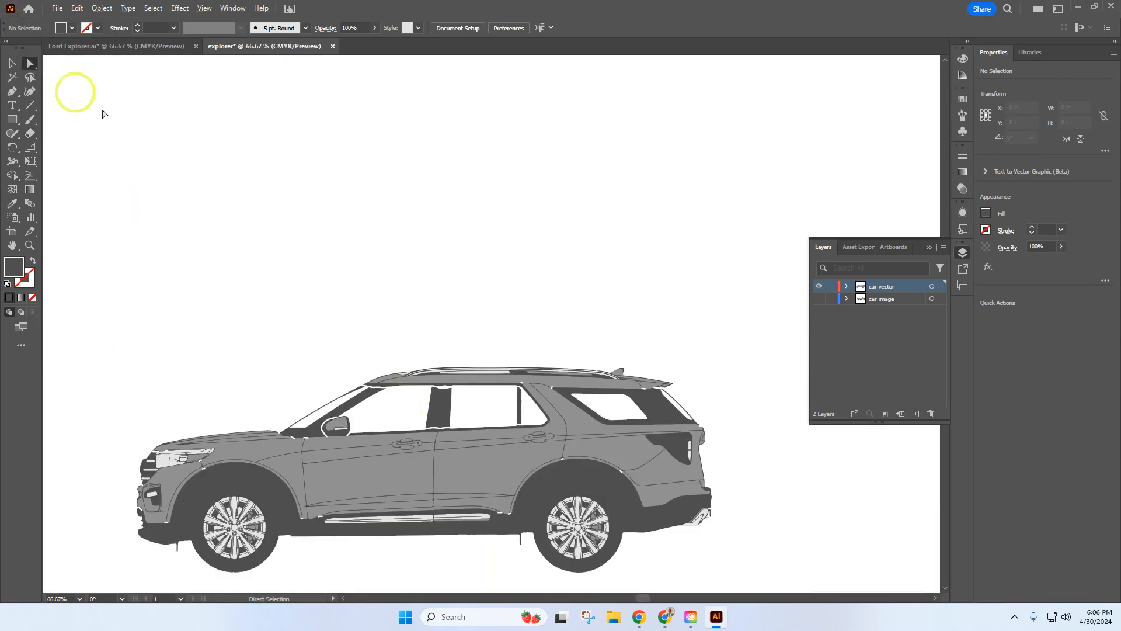
pyautogui.scroll(5, 414, 425)
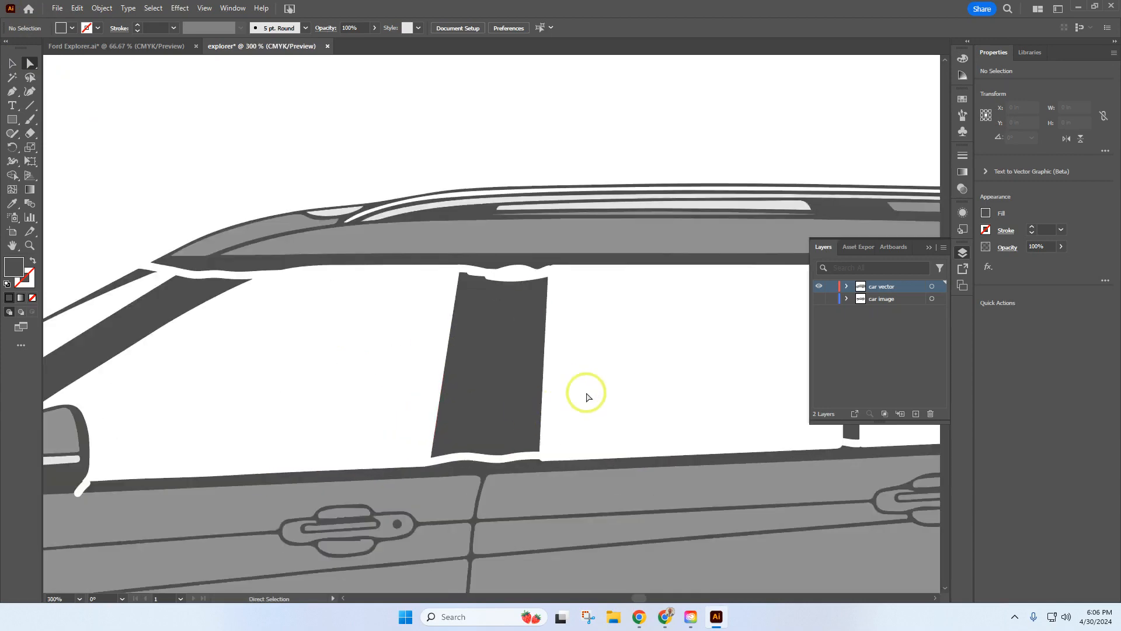
pyautogui.moveTo(583, 393); pyautogui.dragTo(332, 359)
pyautogui.press('Delete')
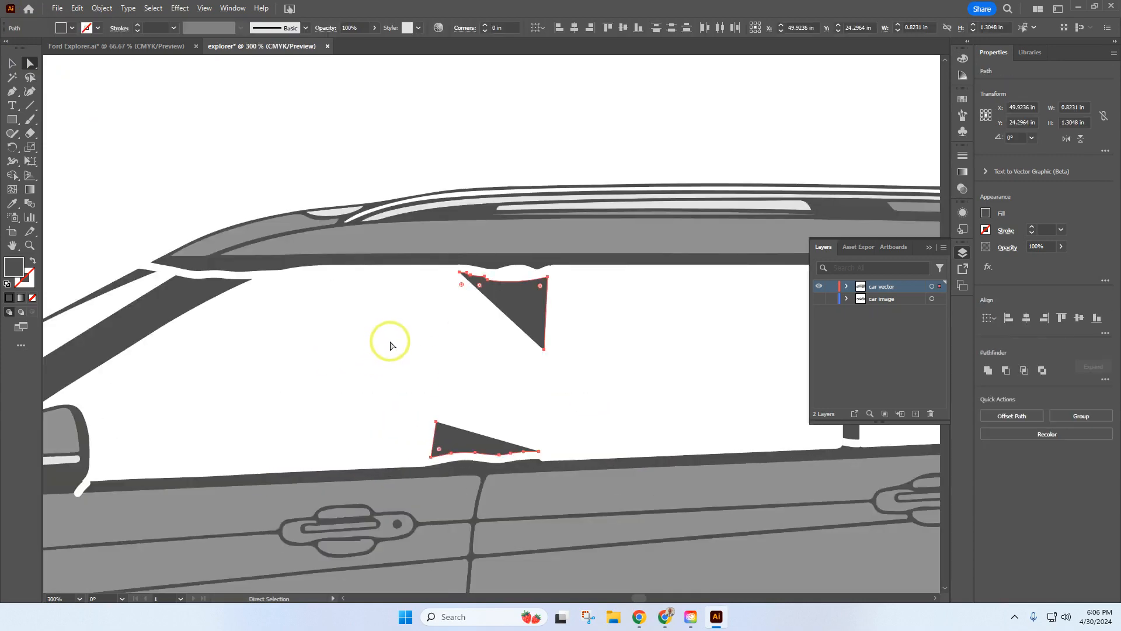
pyautogui.press('Delete')
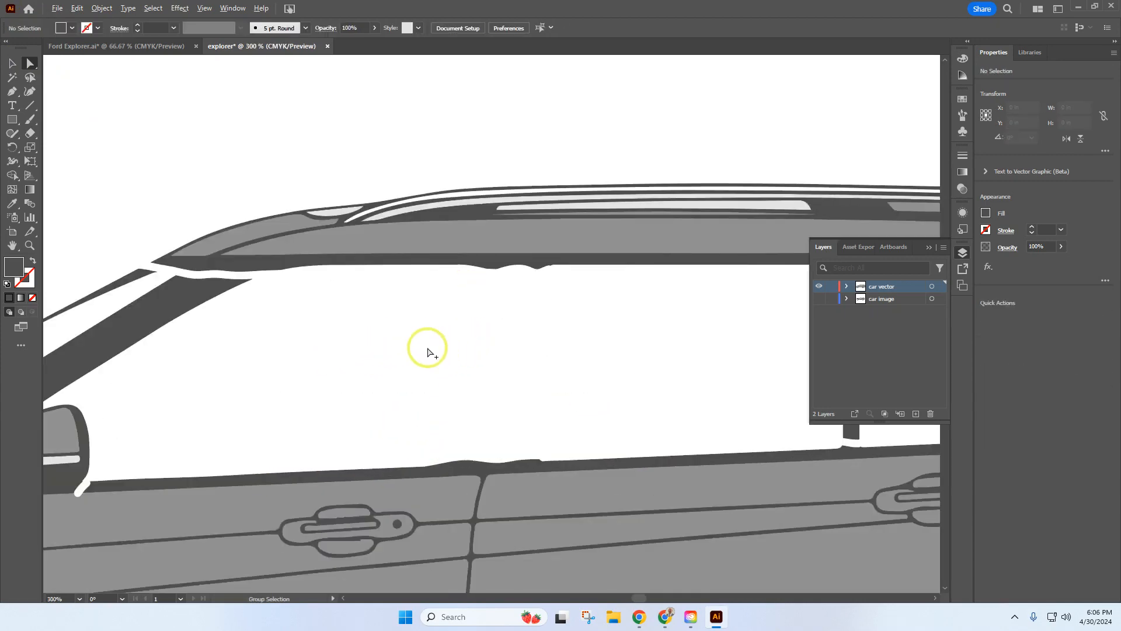
# Try to delete the dark windshield pillar shape that is still connected to the hood lines.
pyautogui.scroll(-3, 427, 353)
pyautogui.moveTo(299, 341); pyautogui.dragTo(268, 325)
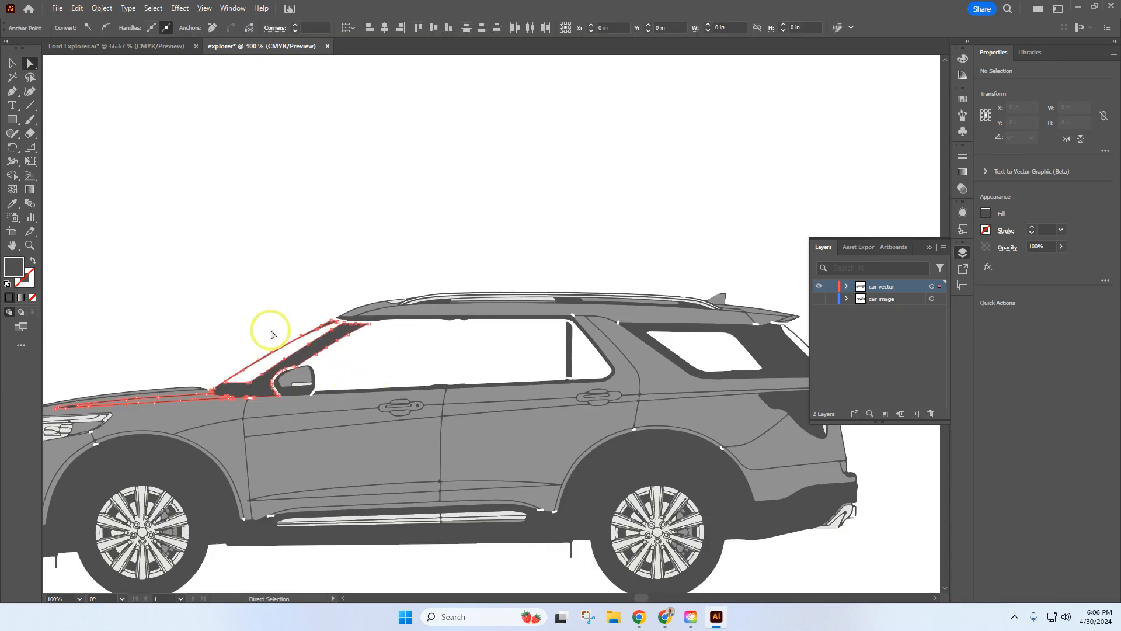
pyautogui.press('Delete')
pyautogui.press('Delete')
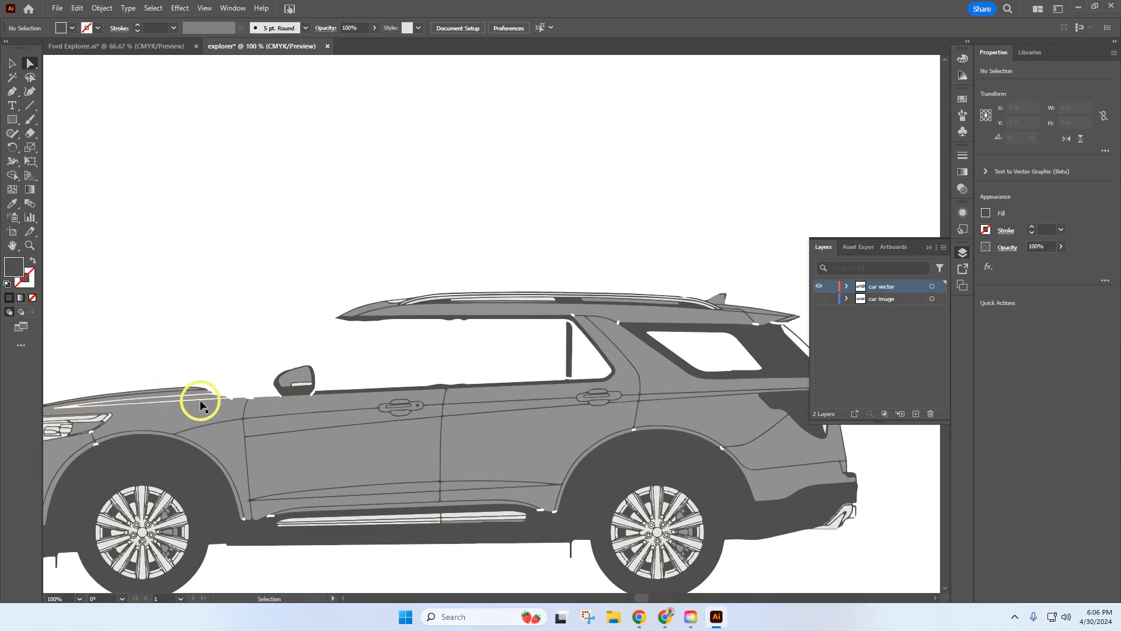
pyautogui.hotkey('ctrl', 'z')
pyautogui.hotkey('ctrl', 'z')
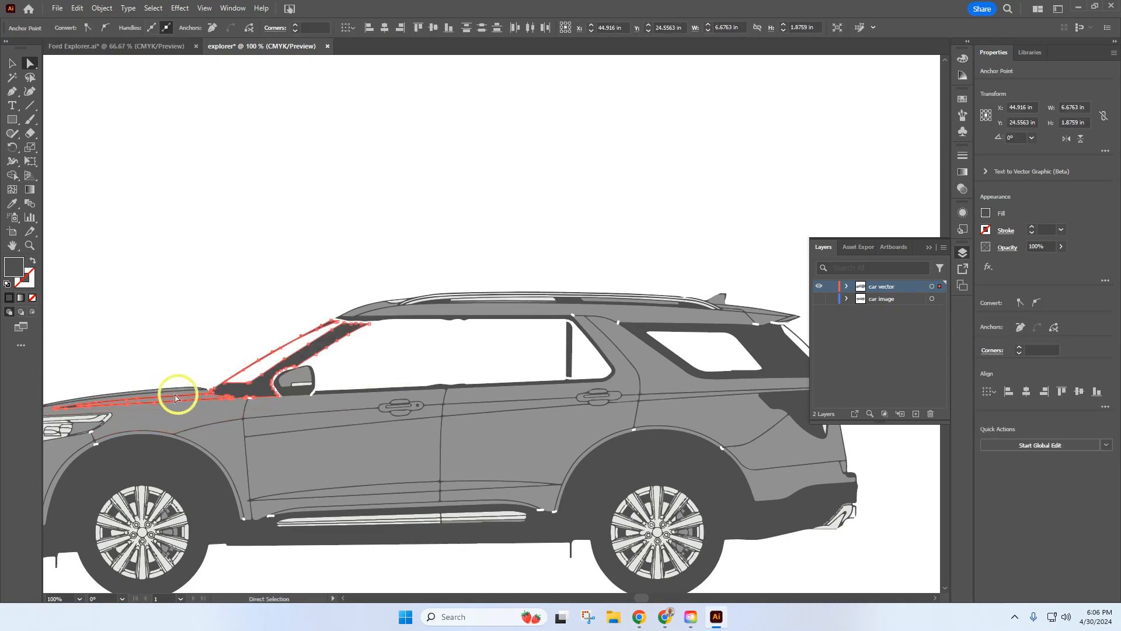
# Erase a strip along the rear edge of the hood to separate the windshield pillar's base from the hood lines.
pyautogui.click(29, 133)
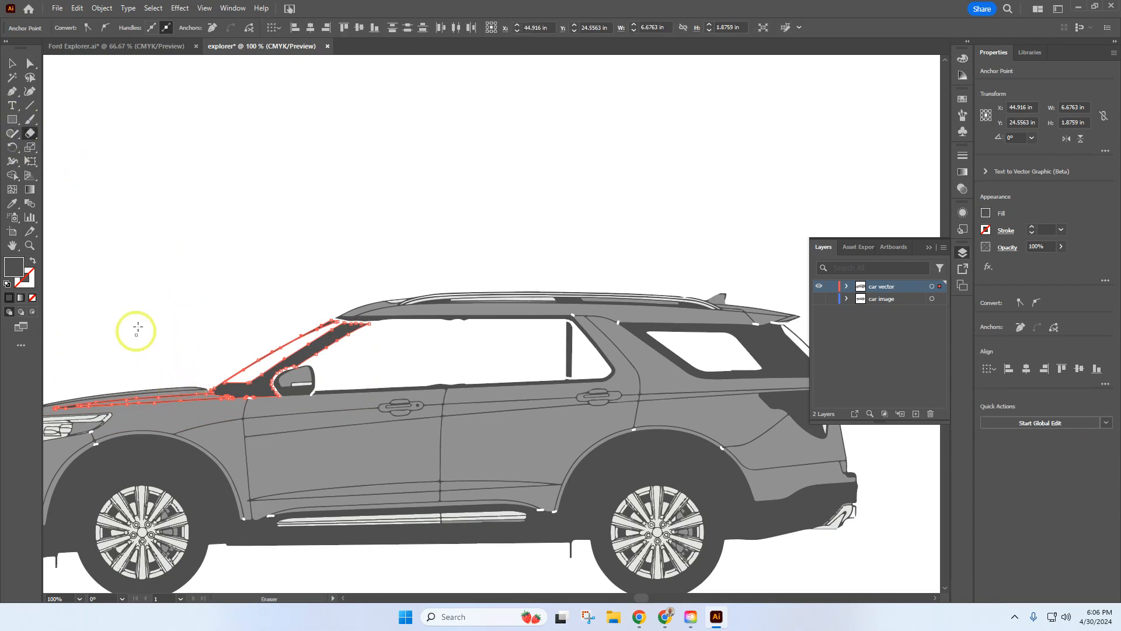
pyautogui.click(29, 63)
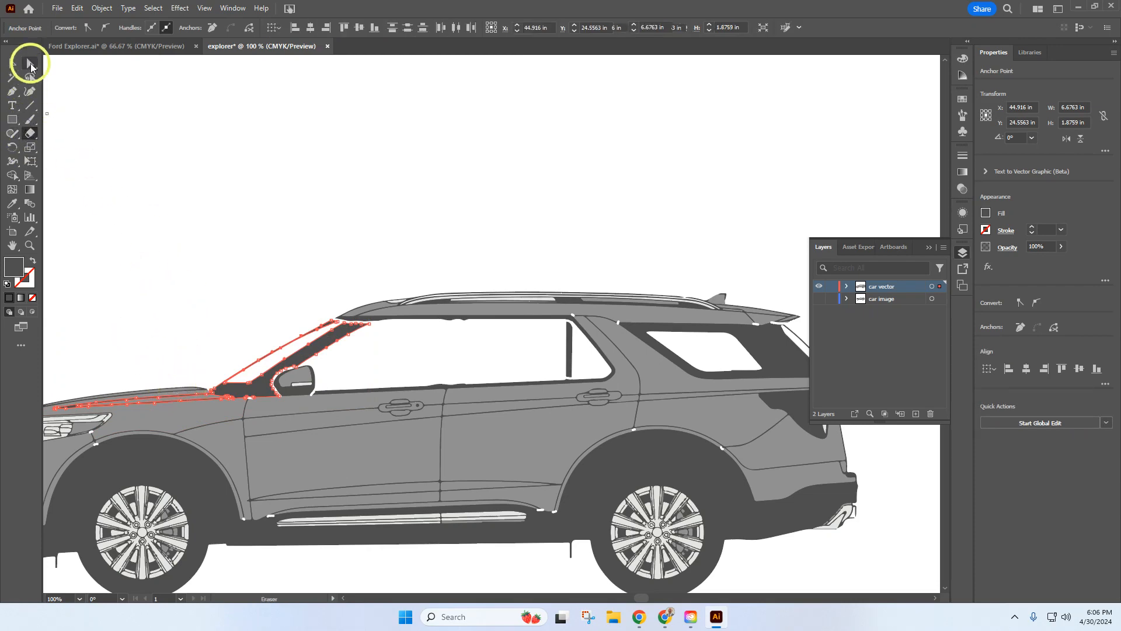
pyautogui.click(118, 178)
pyautogui.click(30, 133)
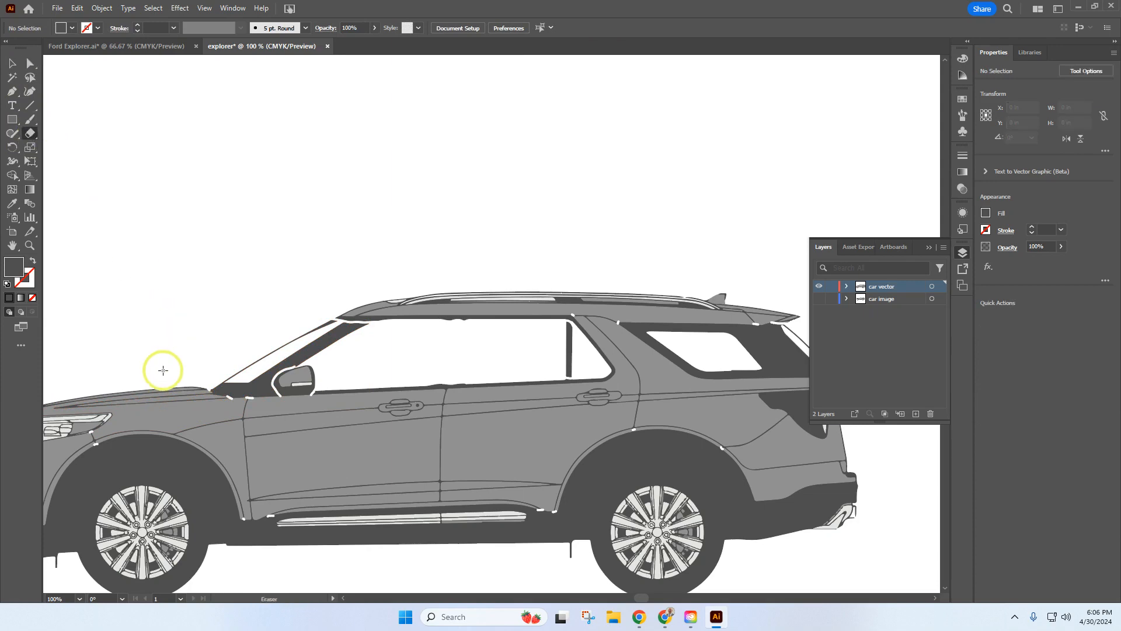
pyautogui.scroll(4, 216, 416)
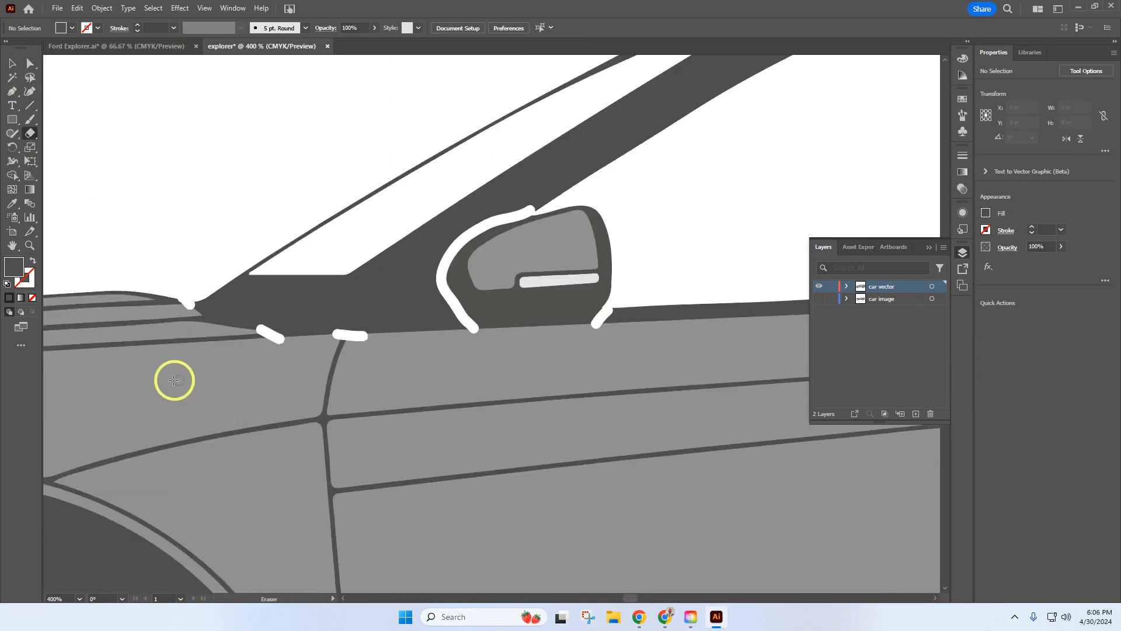
pyautogui.scroll(-5, 174, 380)
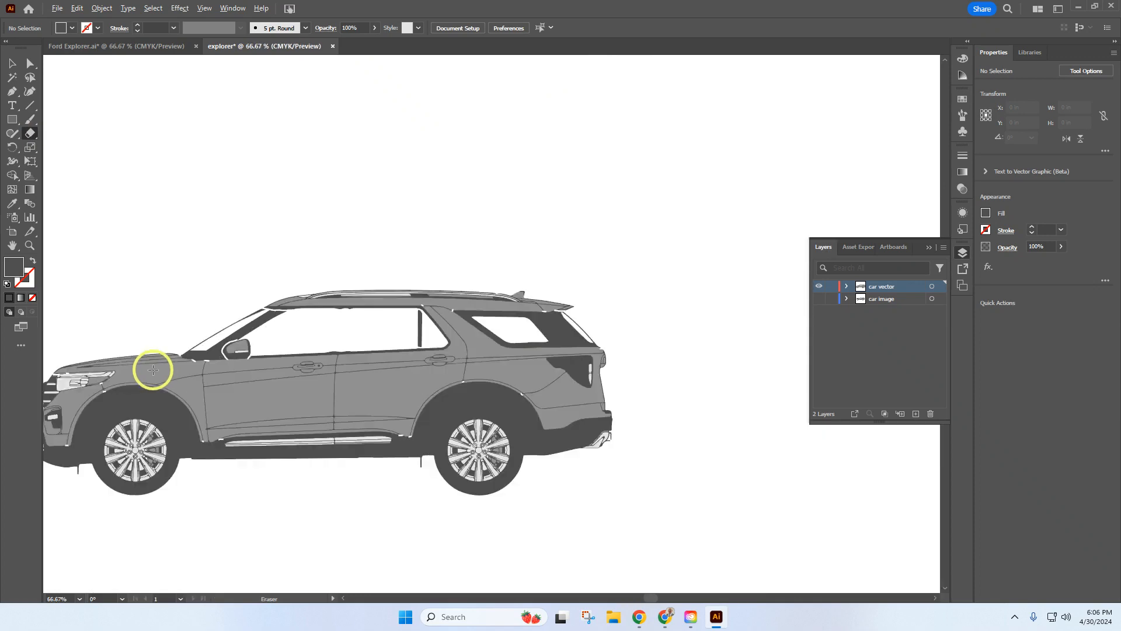
pyautogui.scroll(3, 105, 383)
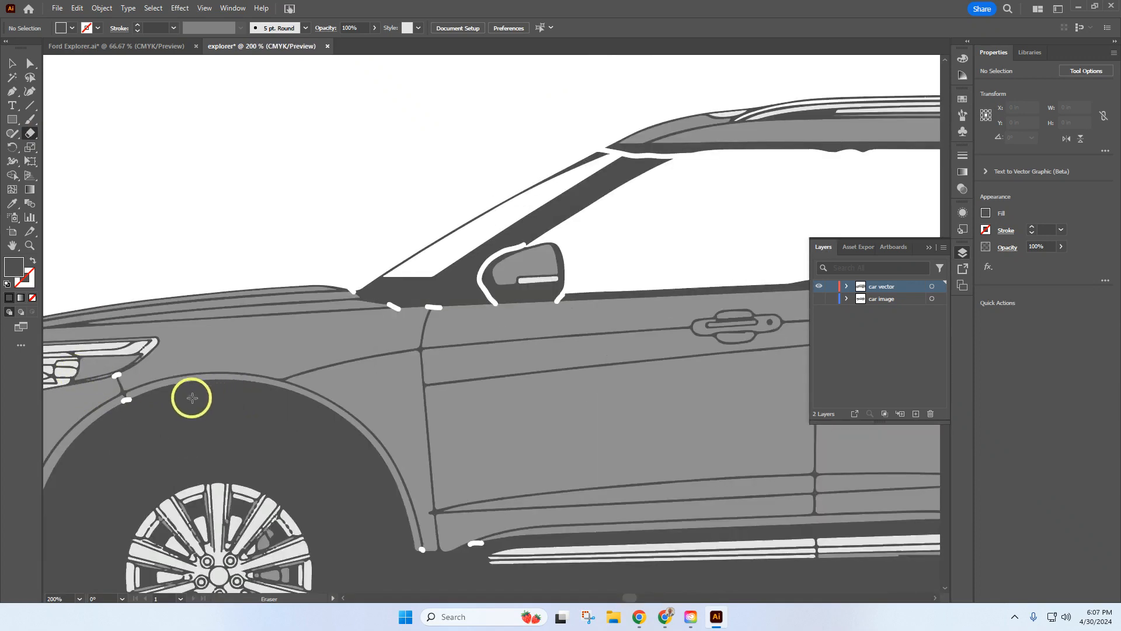
pyautogui.moveTo(197, 396); pyautogui.dragTo(395, 391)
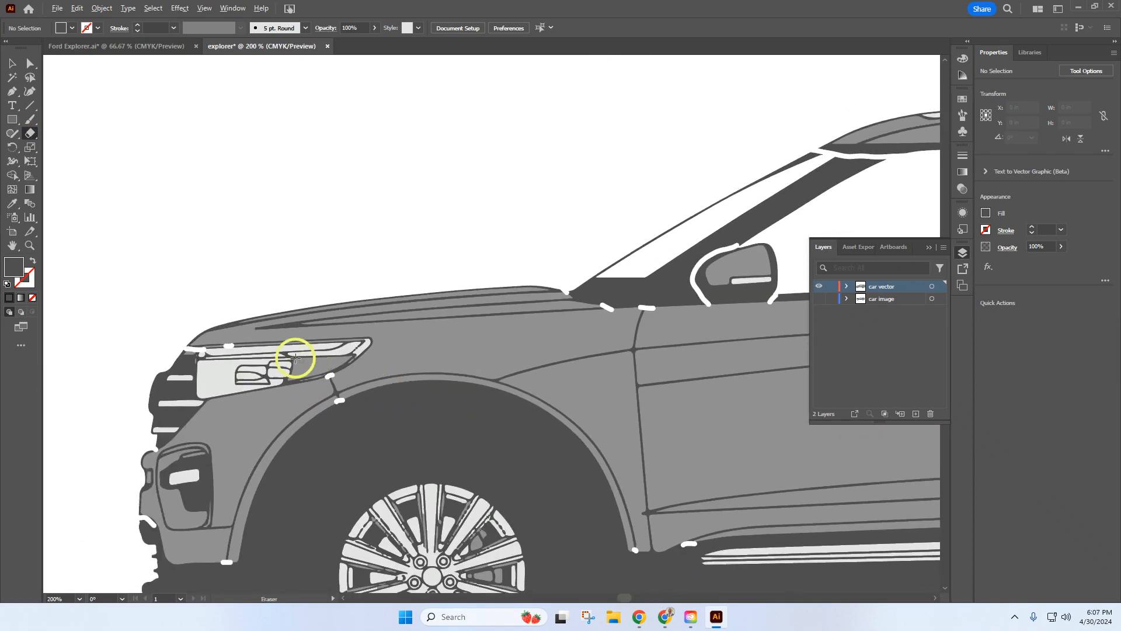
pyautogui.scroll(3, 285, 354)
pyautogui.scroll(-5, 569, 315)
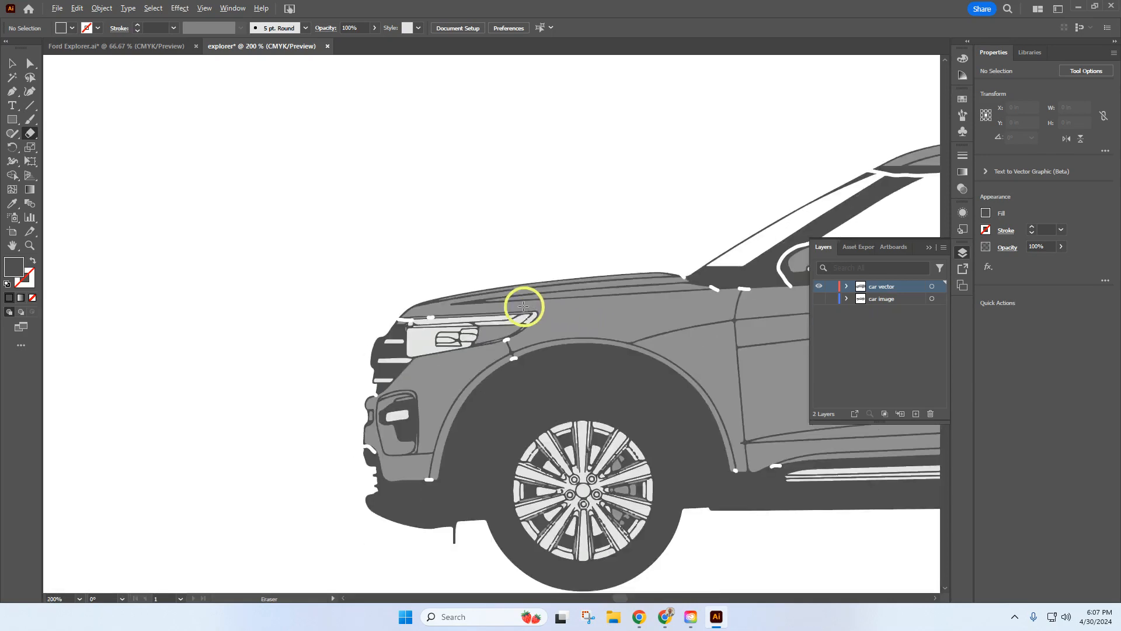
pyautogui.scroll(4, 573, 313)
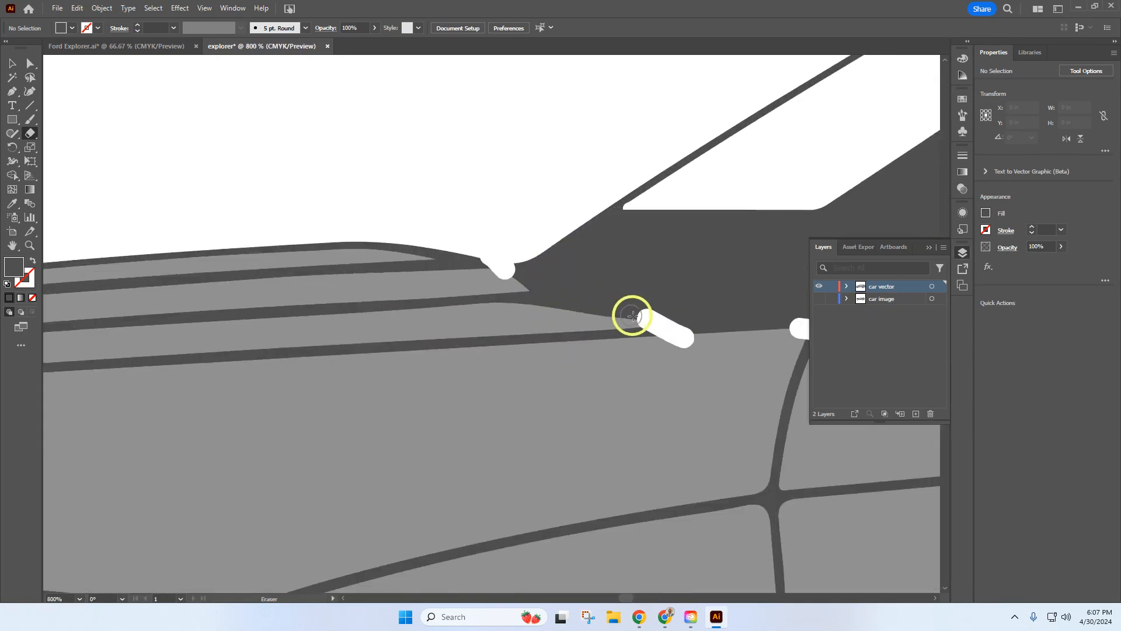
pyautogui.scroll(3, 523, 294)
pyautogui.moveTo(515, 272)
pyautogui.mouseDown()
pyautogui.moveTo(643, 320)
pyautogui.moveTo(579, 315)
pyautogui.mouseUp()
pyautogui.scroll(-4, 561, 301)
pyautogui.scroll(-3, 541, 285)
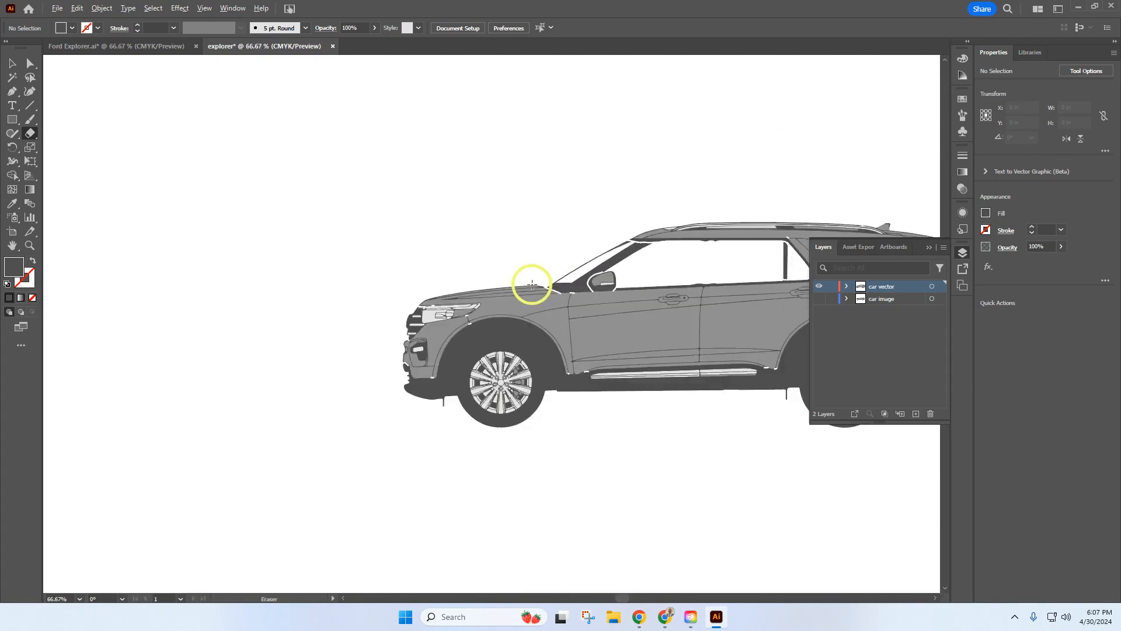
# Delete the separated dark windshield pillar together with its windshield outline.
pyautogui.click(32, 66)
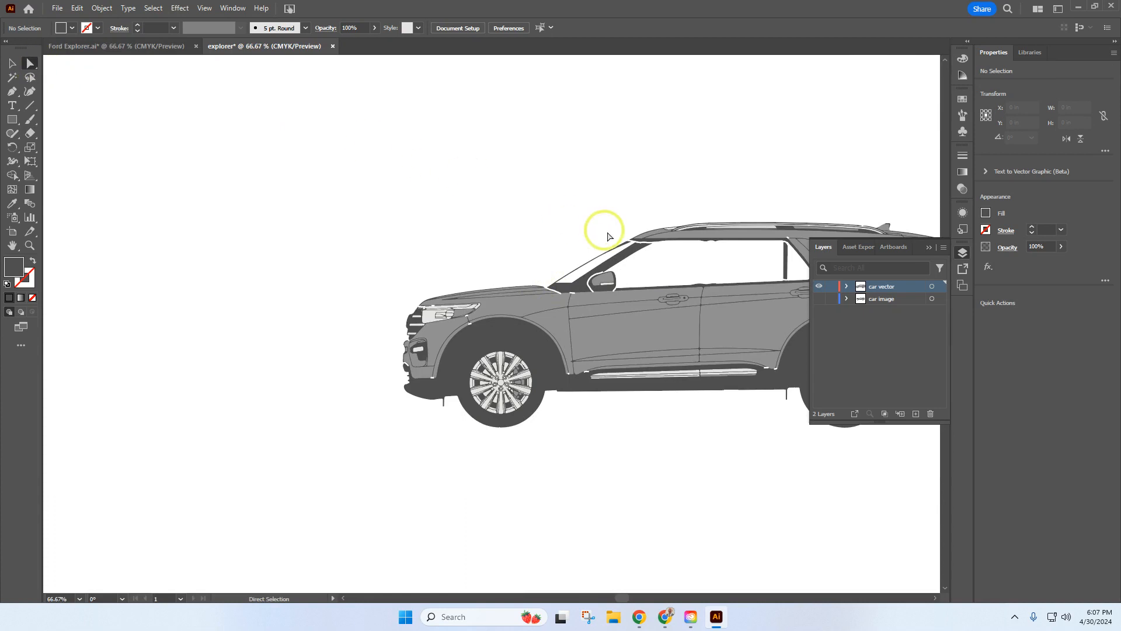
pyautogui.moveTo(634, 265); pyautogui.dragTo(552, 246)
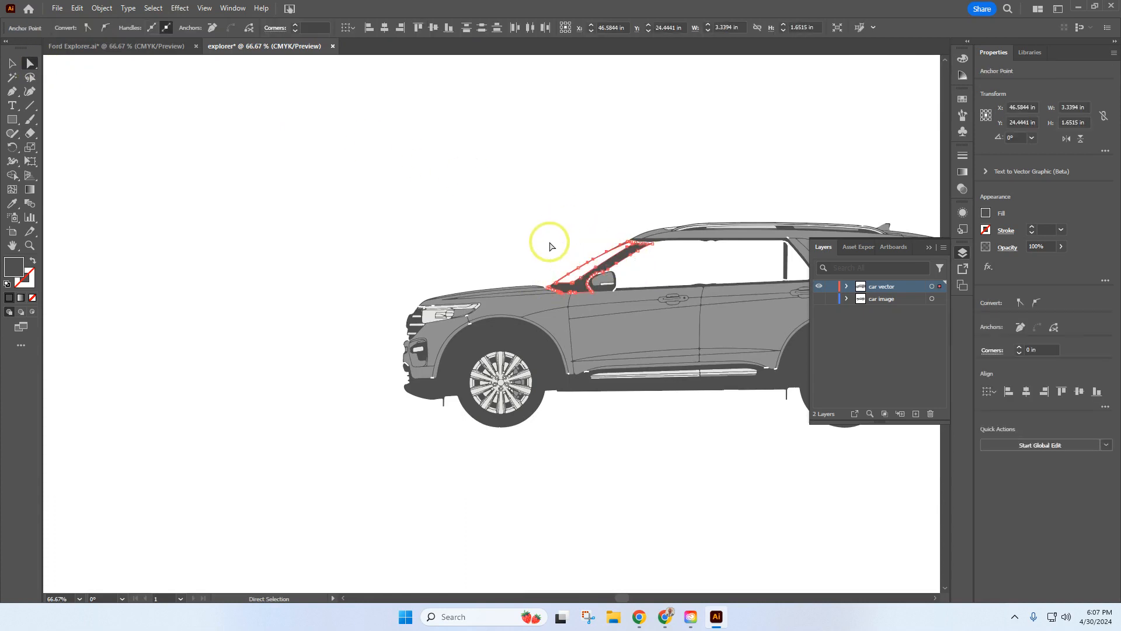
pyautogui.click(551, 246)
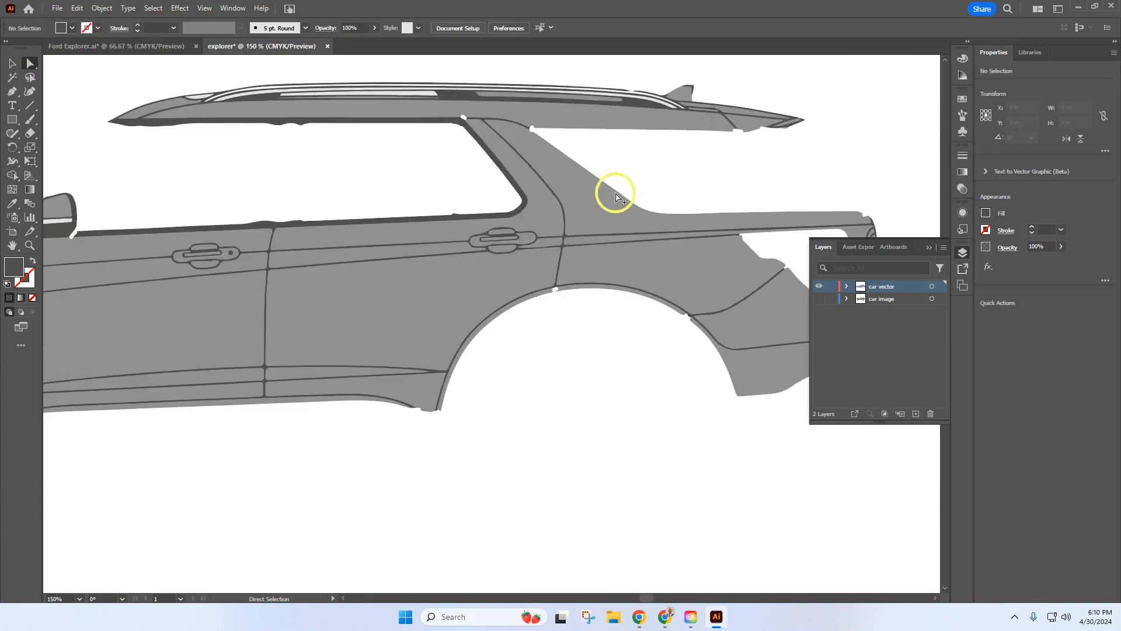
# Unite all shapes of the car vector group into a single solid silhouette with Pathfinder.
pyautogui.scroll(-3, 596, 228)
pyautogui.scroll(-2, 596, 228)
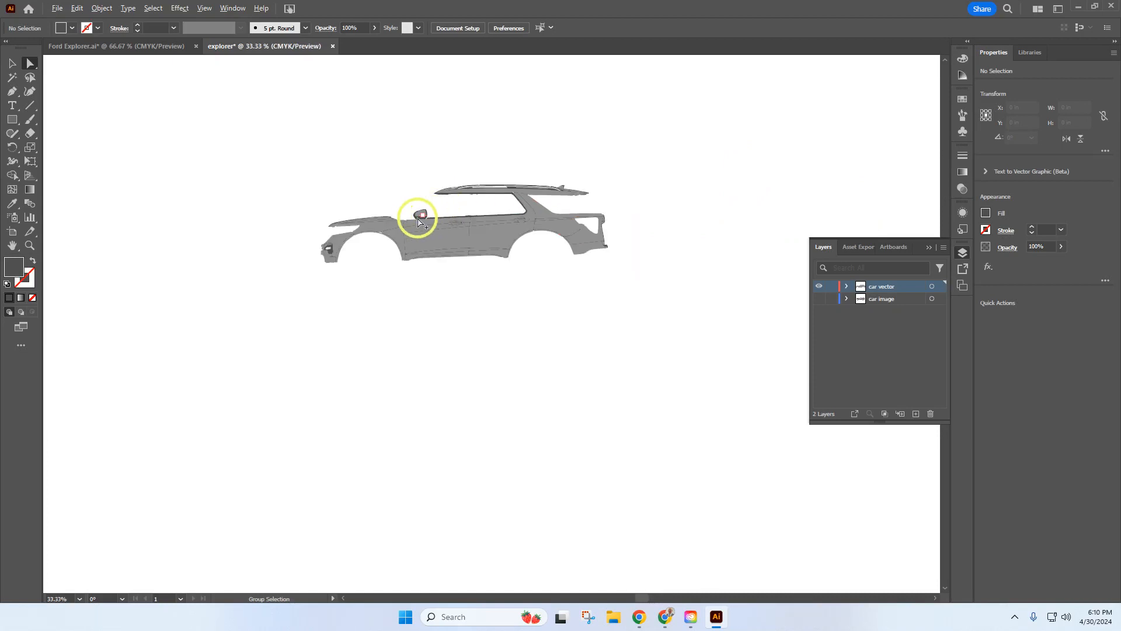
pyautogui.scroll(6, 419, 221)
pyautogui.scroll(-3, 469, 191)
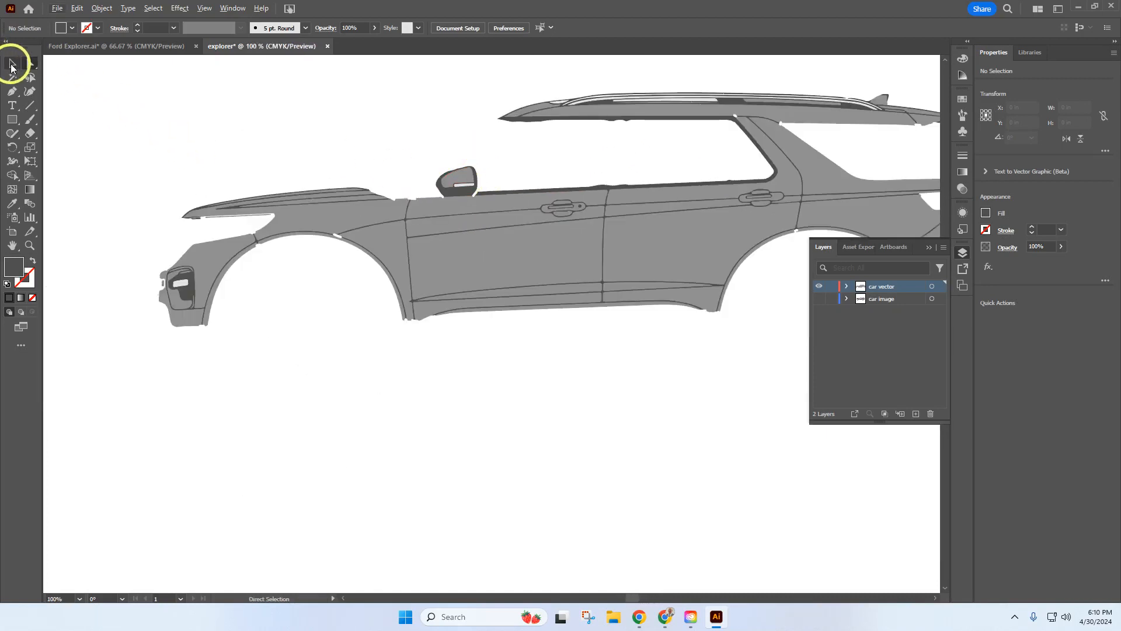
pyautogui.click(11, 66)
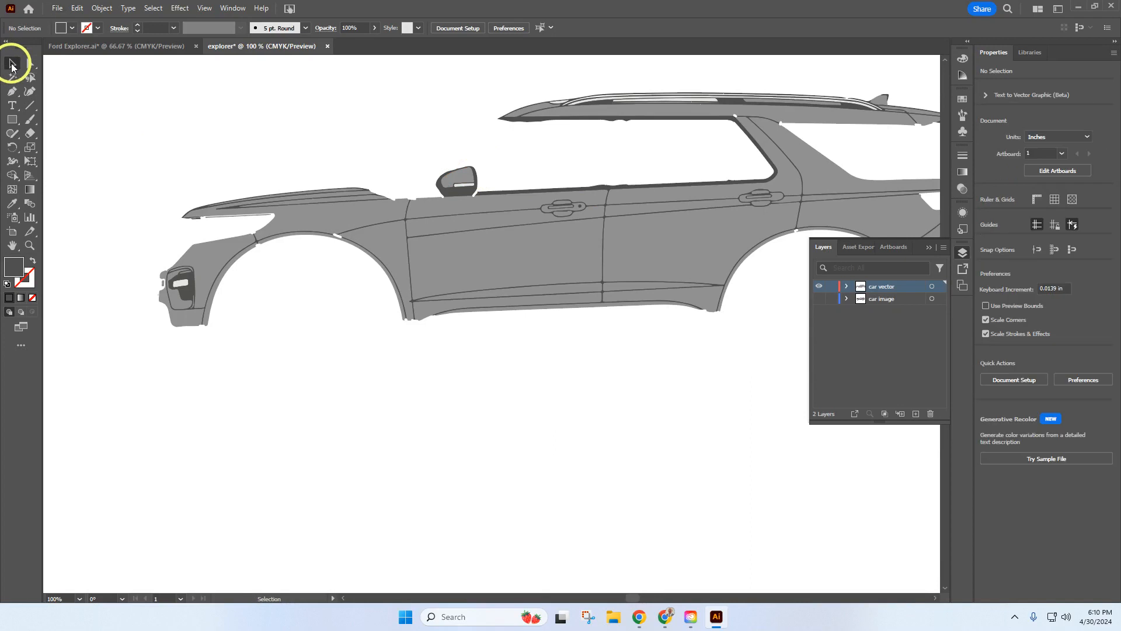
pyautogui.click(536, 257)
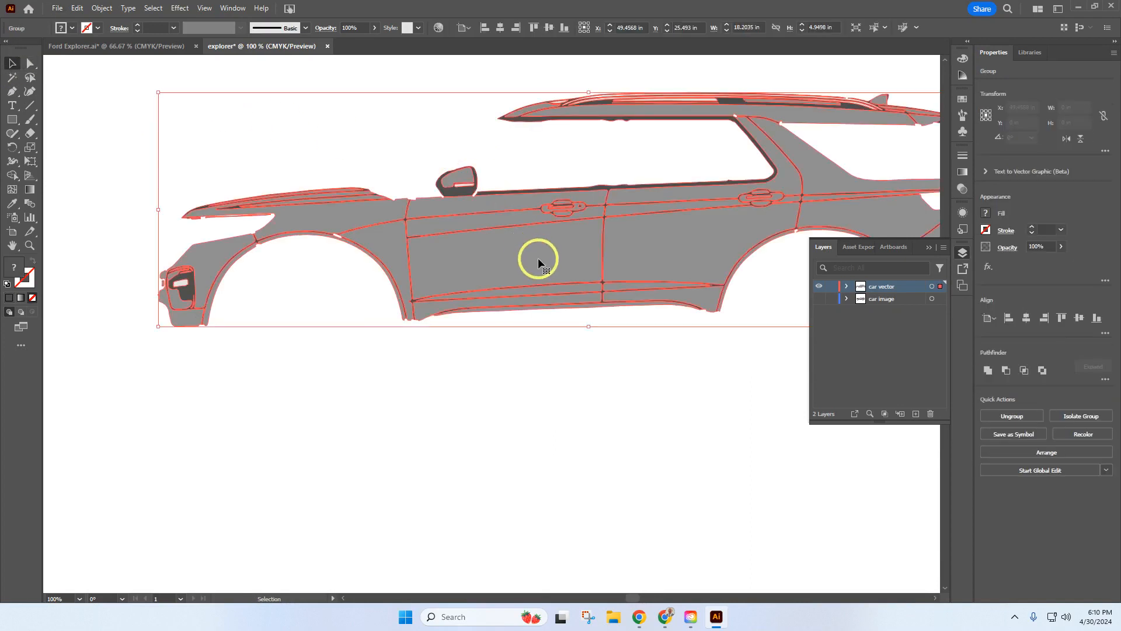
pyautogui.click(988, 372)
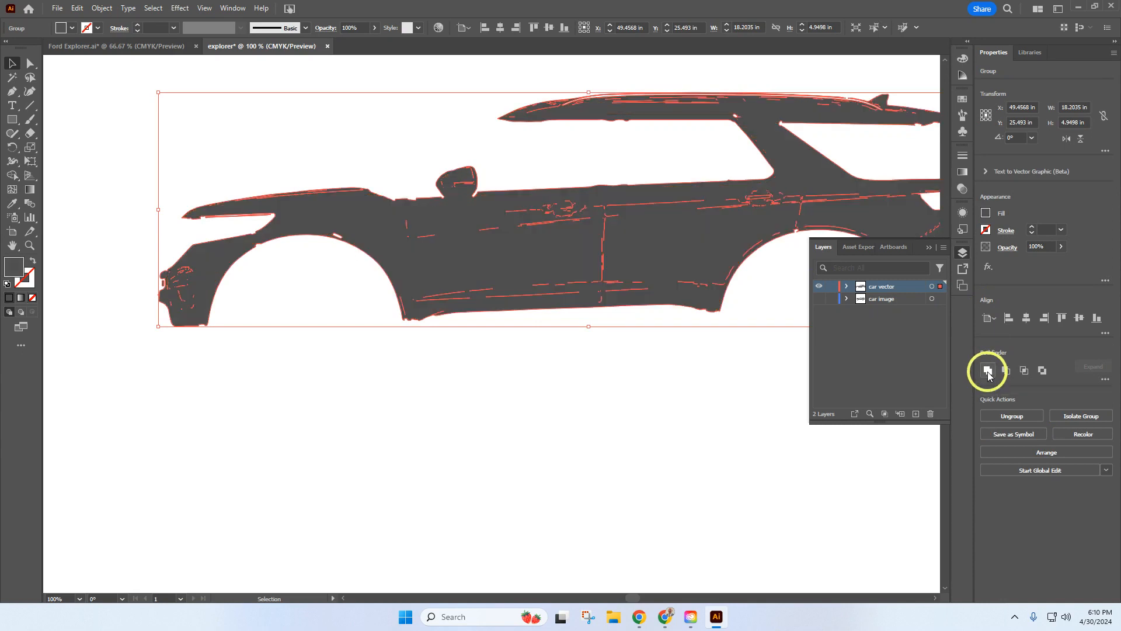
pyautogui.click(989, 372)
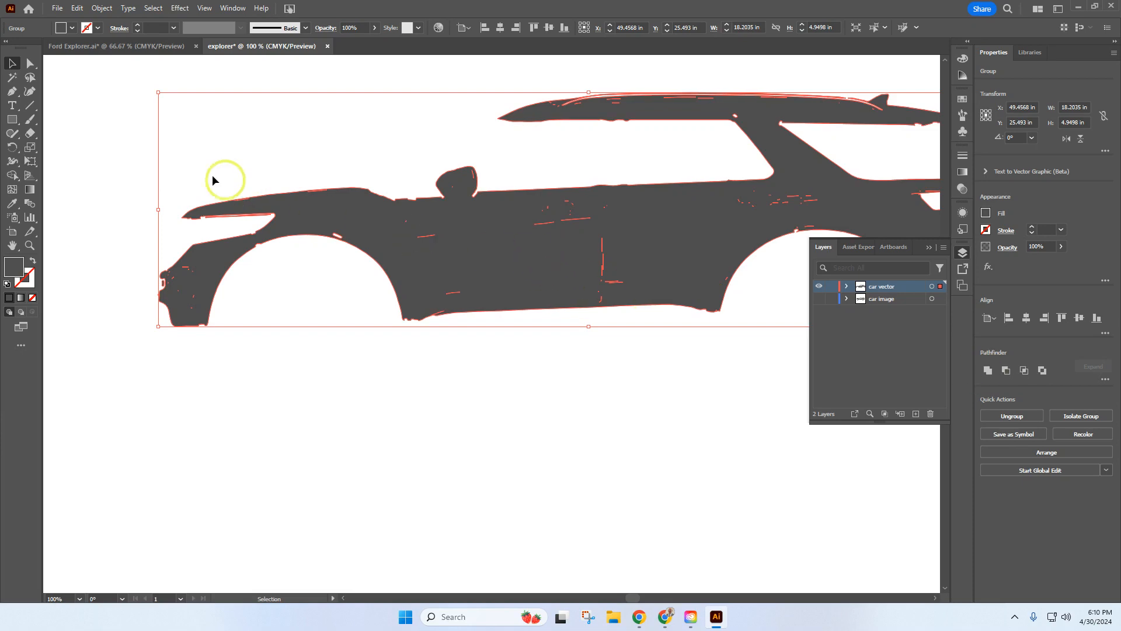
# Merge the leftover seam fragments inside the car body with the Shape Builder tool and deselect the silhouette.
pyautogui.click(13, 176)
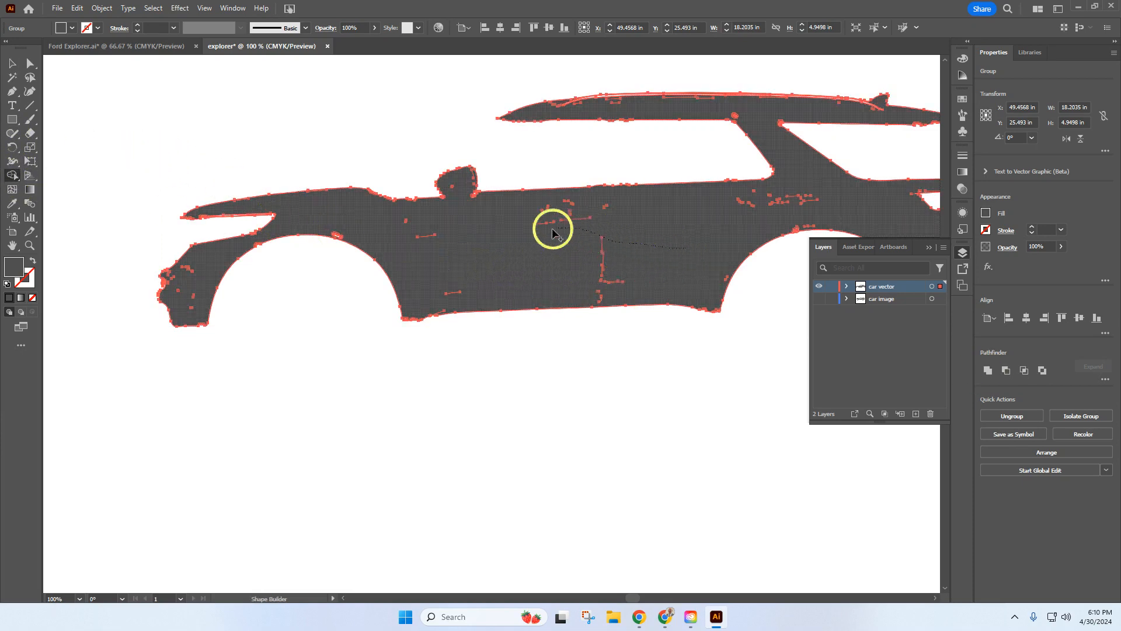
pyautogui.click(546, 242)
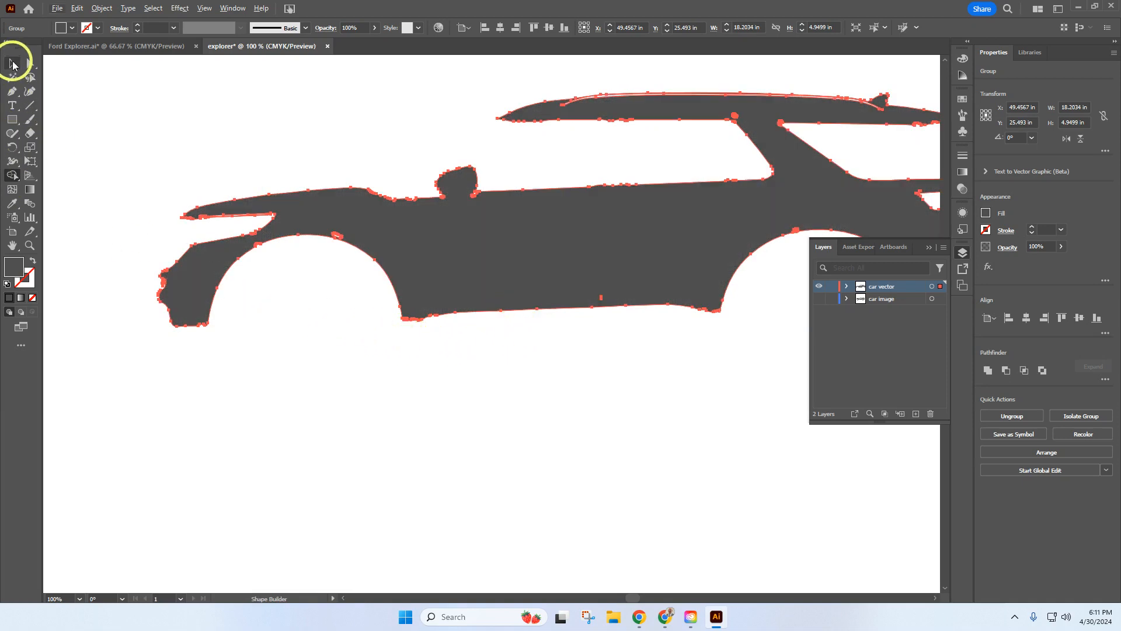
pyautogui.click(13, 63)
pyautogui.click(123, 143)
pyautogui.scroll(-2, 395, 233)
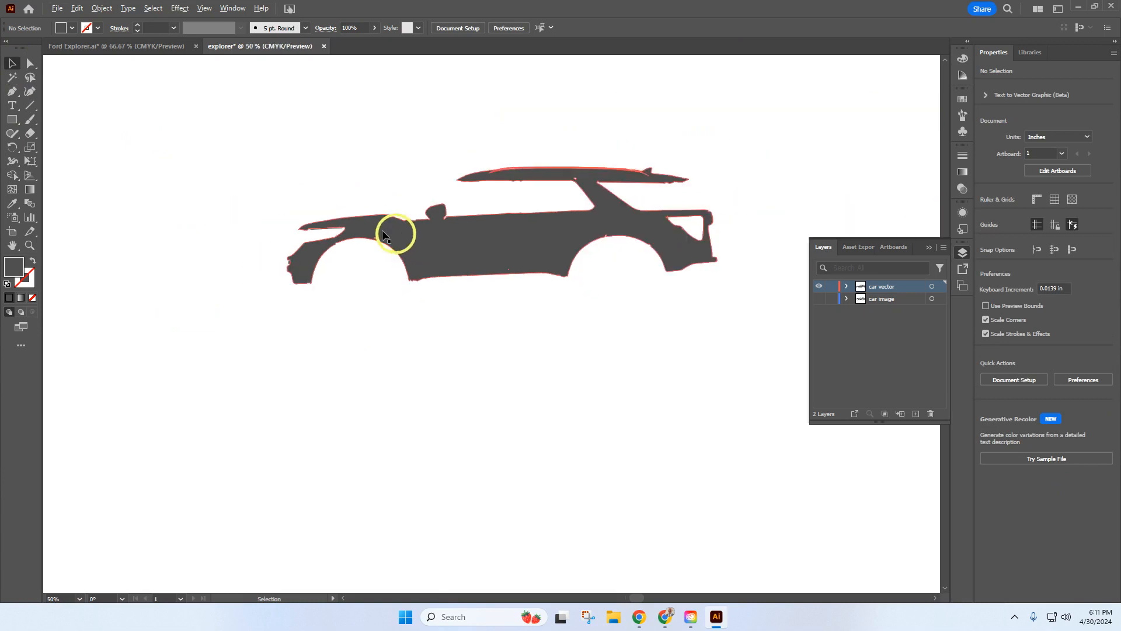
pyautogui.scroll(-2, 451, 231)
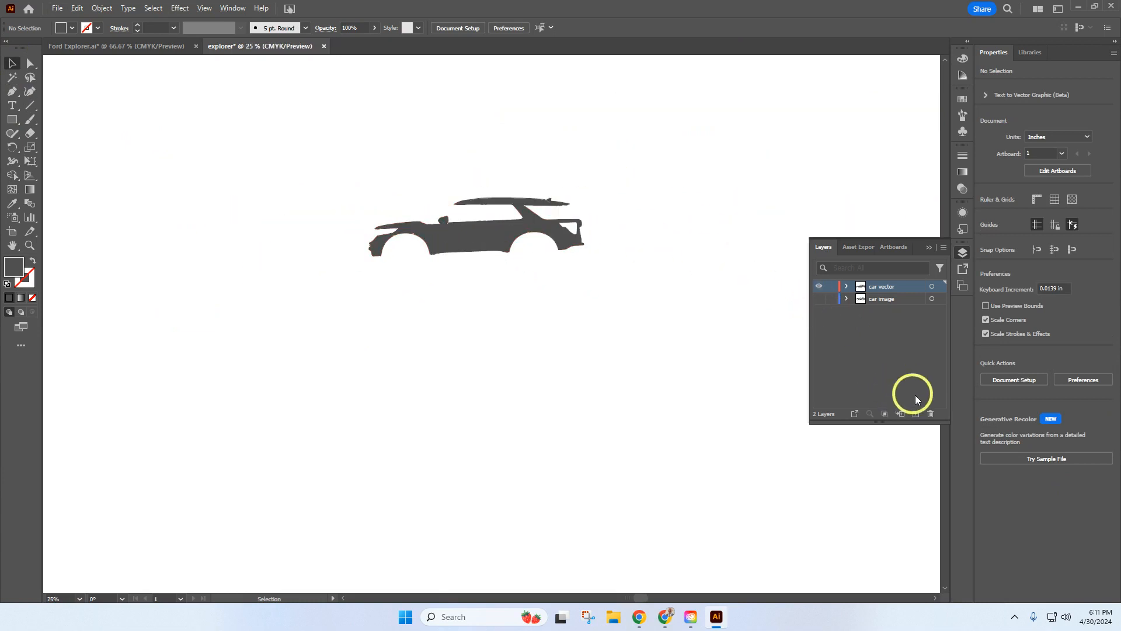
# Add a new layer above the car vector layer.
pyautogui.click(916, 414)
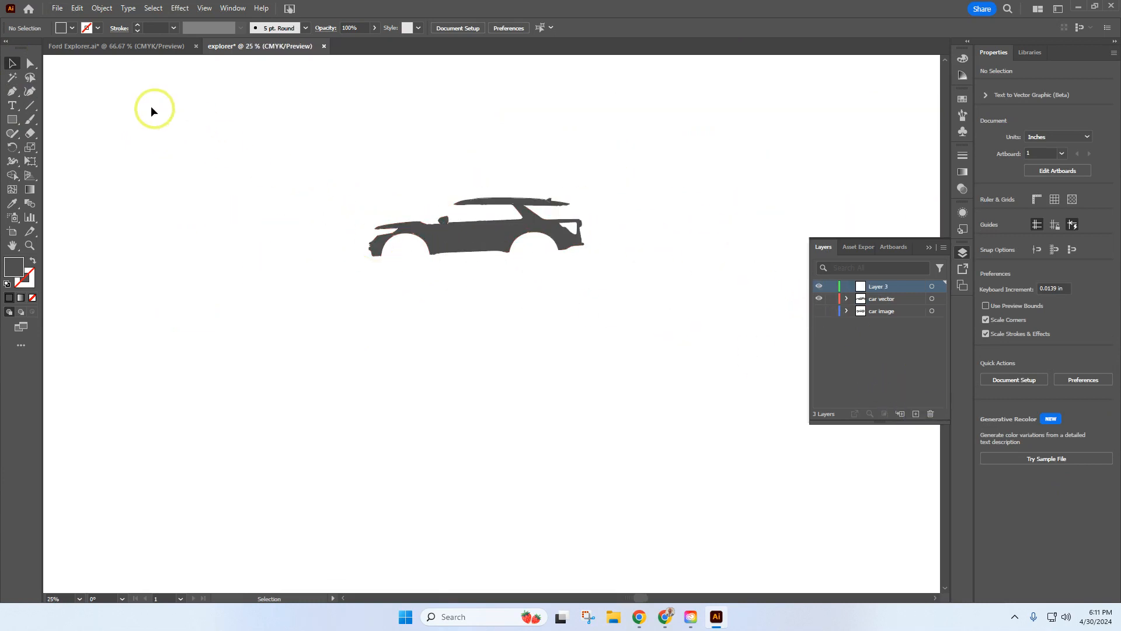
# Switch to Chrome and search Google Images in a new tab for "night sky background", limited to large images.
pyautogui.click(665, 613)
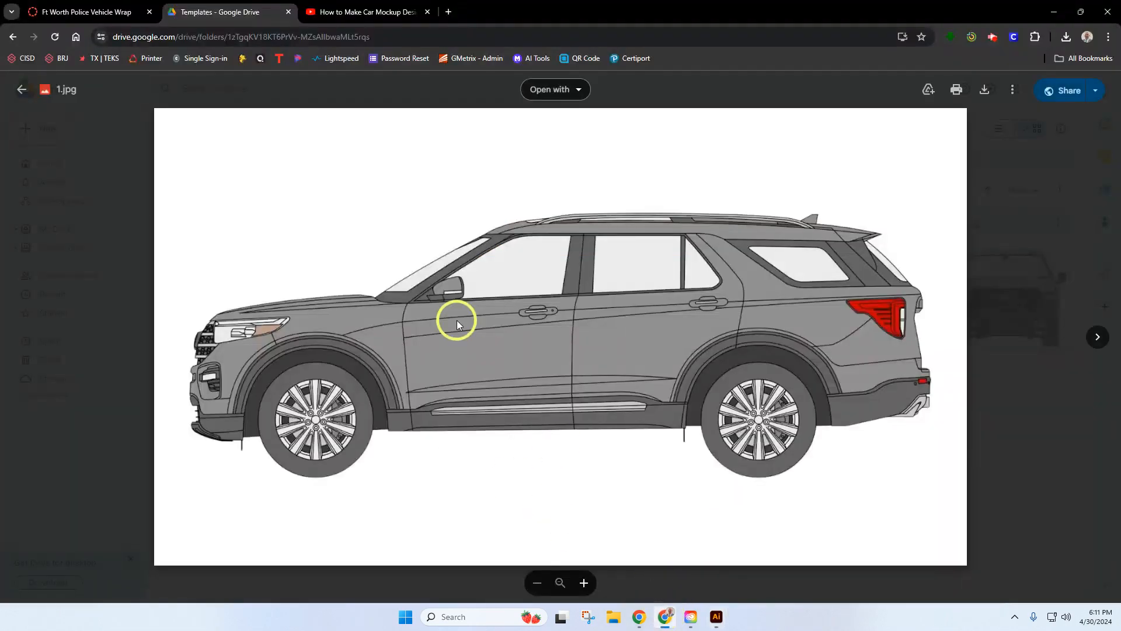
pyautogui.click(448, 12)
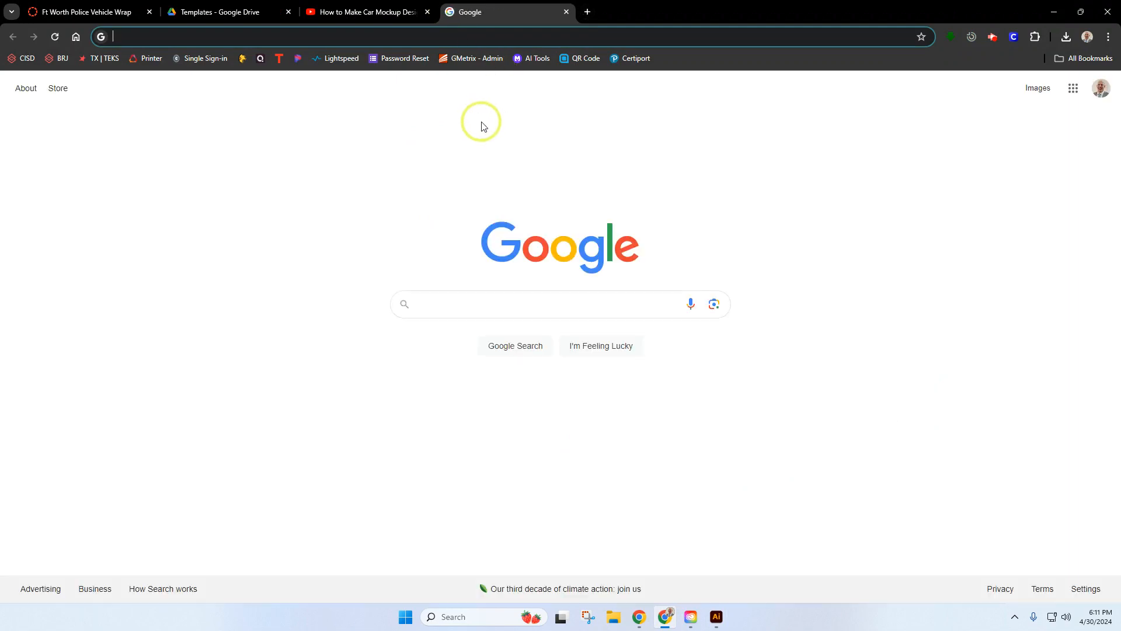
pyautogui.write('night sky background')
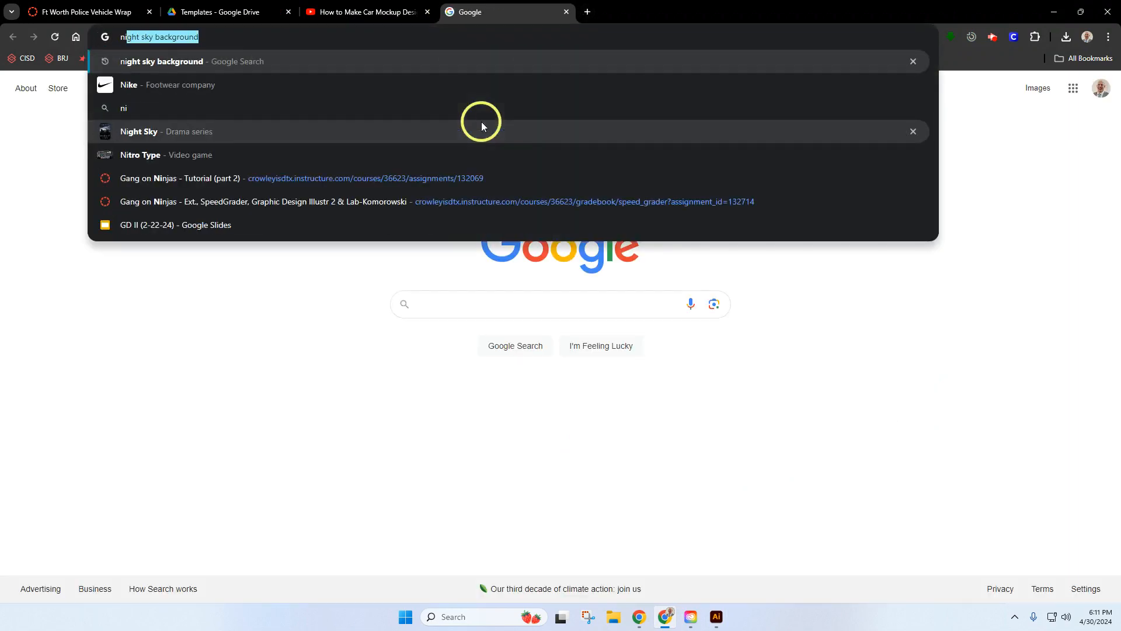
pyautogui.press('Return')
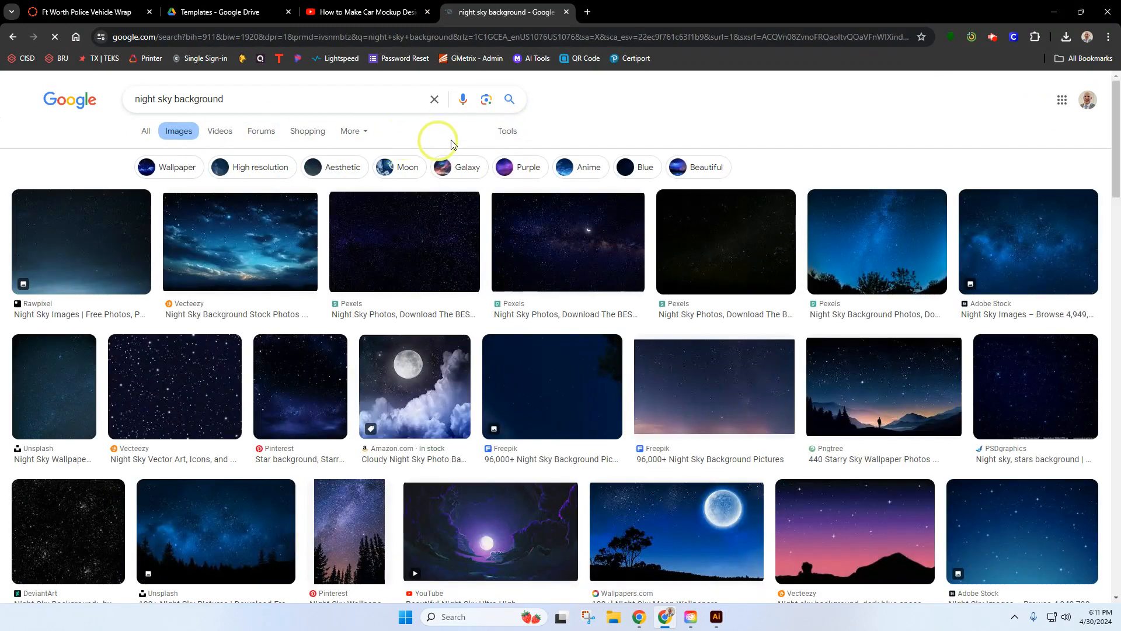
pyautogui.click(507, 132)
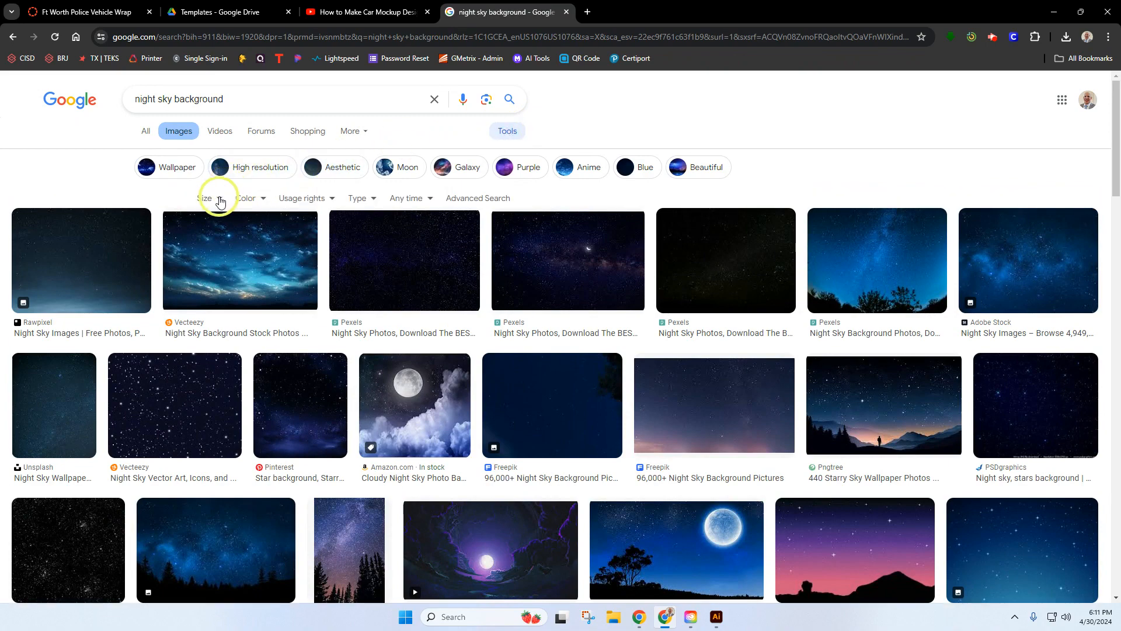
pyautogui.click(212, 202)
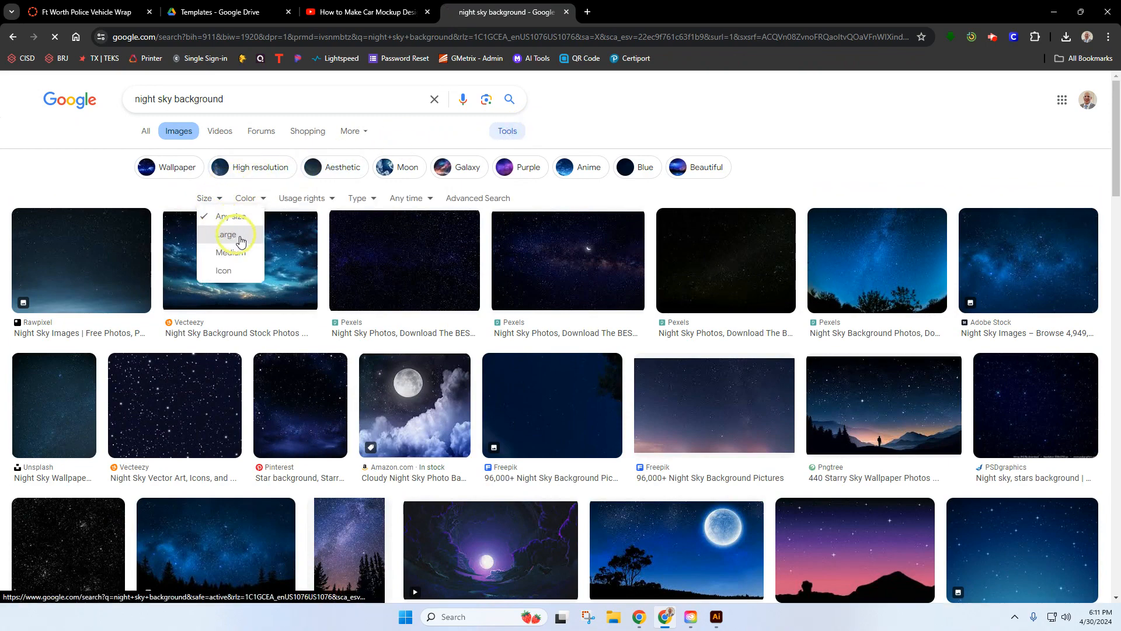
pyautogui.click(226, 234)
# Compare several night sky pictures and save the Craiyon starry sky with pine trees to Downloads as a WEBP file.
pyautogui.scroll(-3, 681, 338)
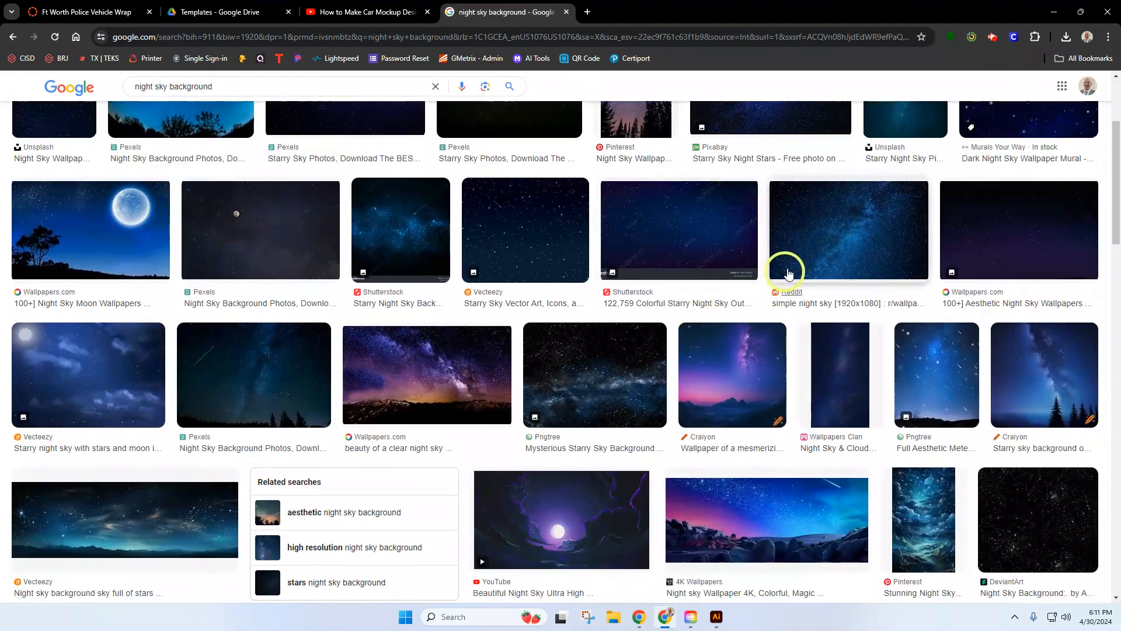
pyautogui.click(838, 257)
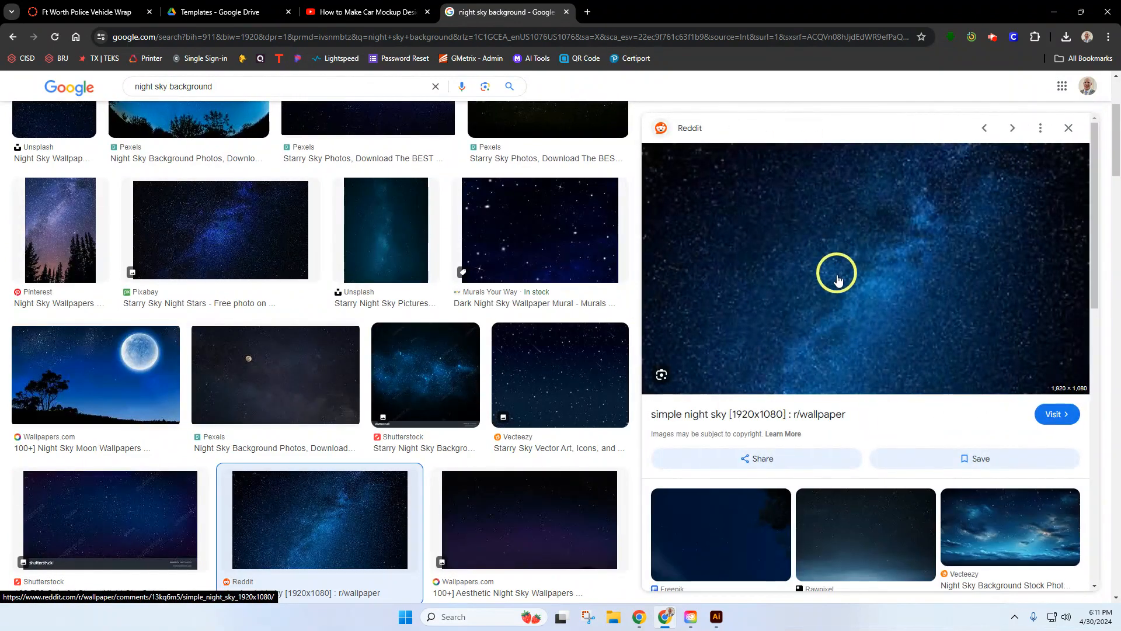
pyautogui.scroll(-5, 438, 370)
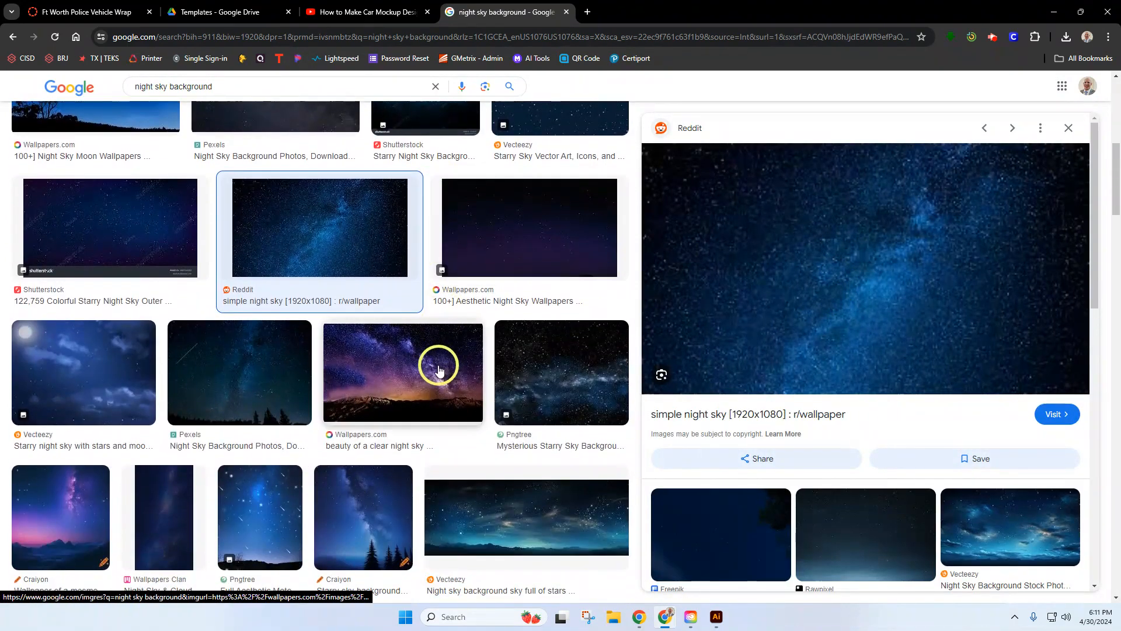
pyautogui.click(429, 376)
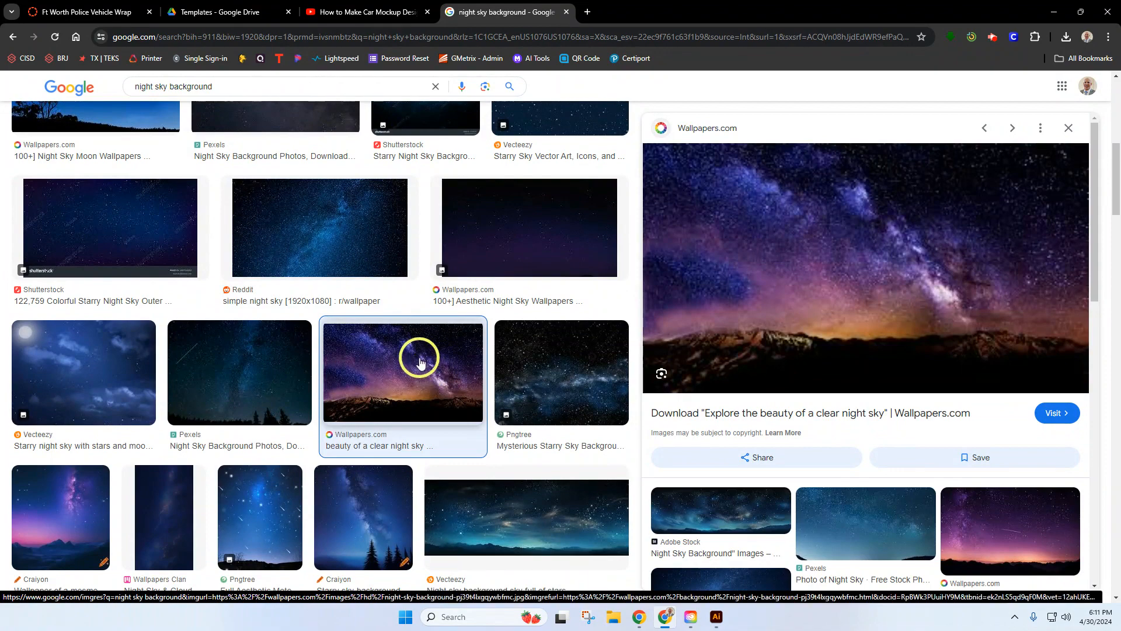
pyautogui.scroll(-4, 433, 398)
pyautogui.click(507, 324)
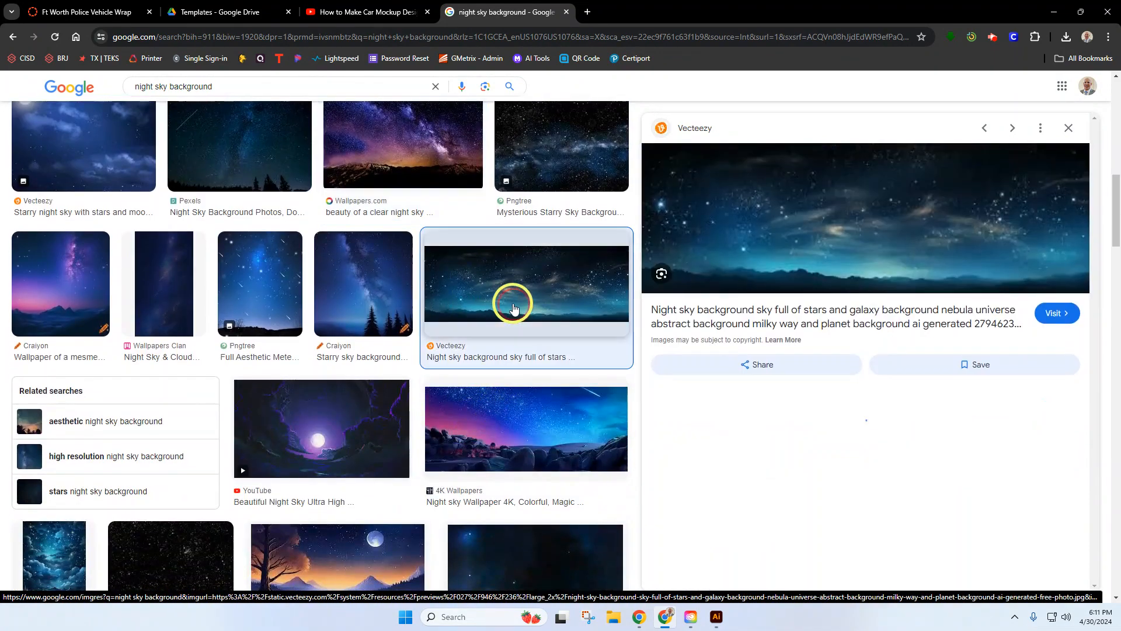
pyautogui.click(362, 305)
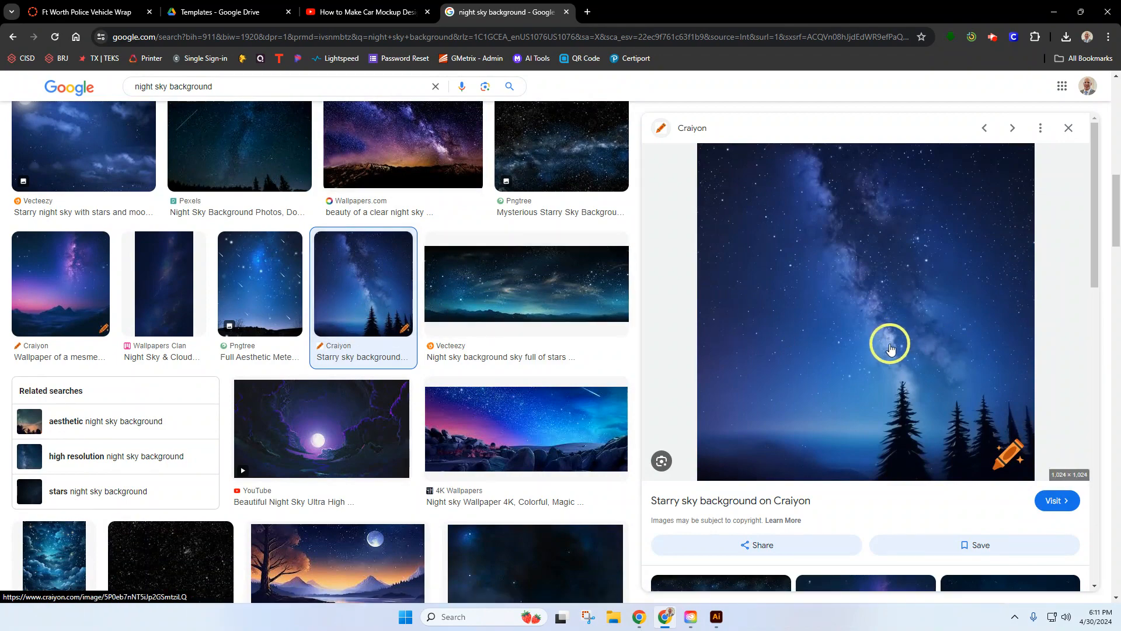
pyautogui.rightClick(887, 321)
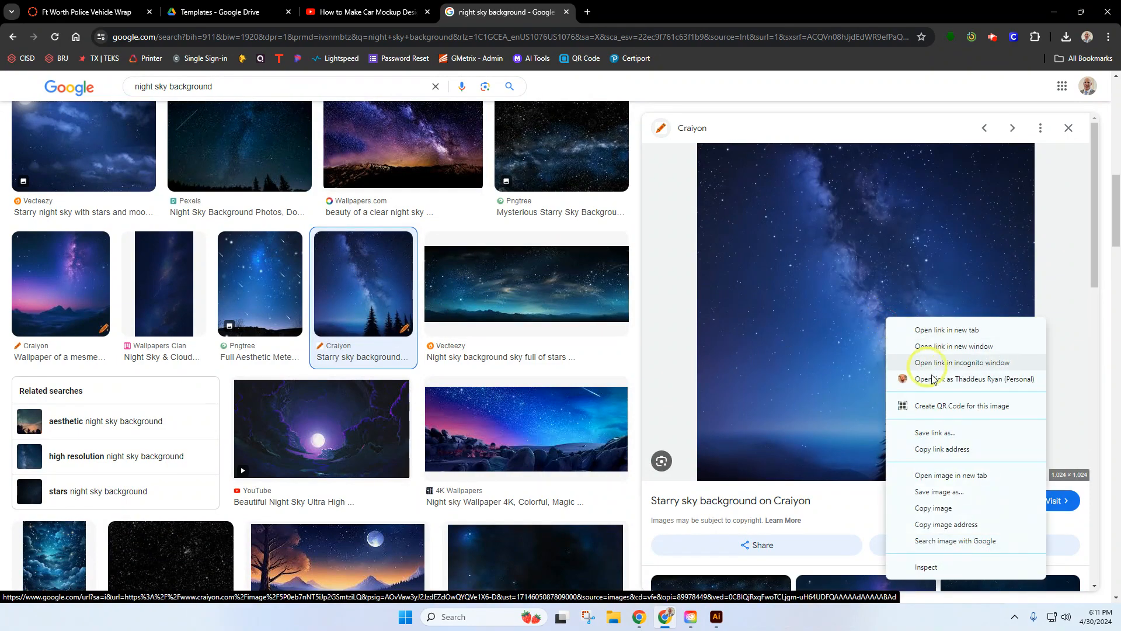
pyautogui.click(952, 491)
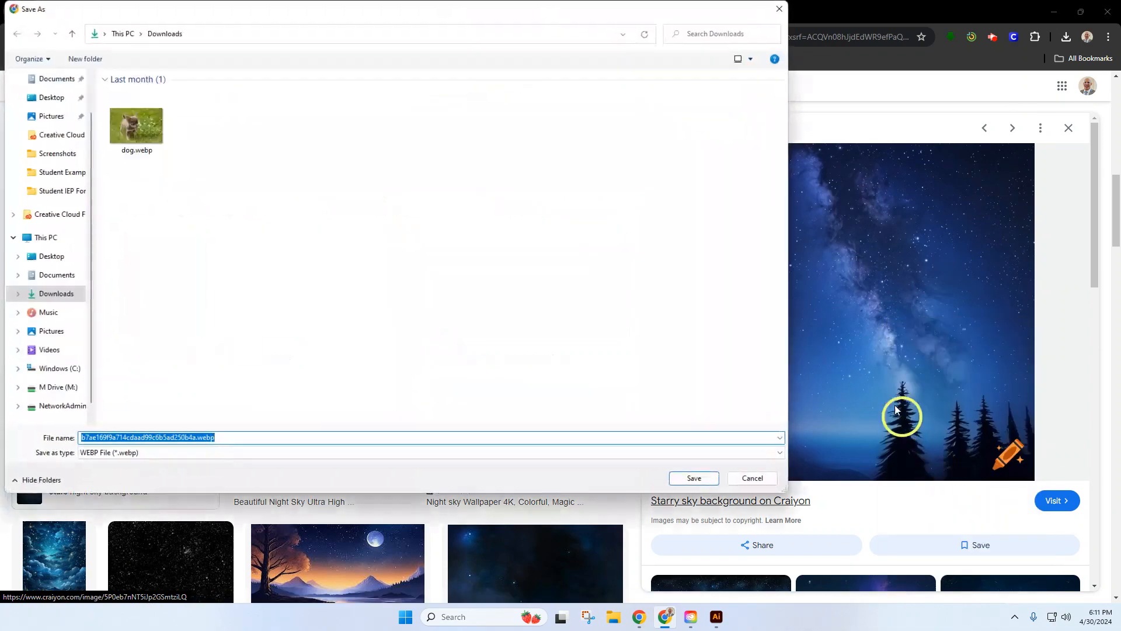
pyautogui.click(695, 479)
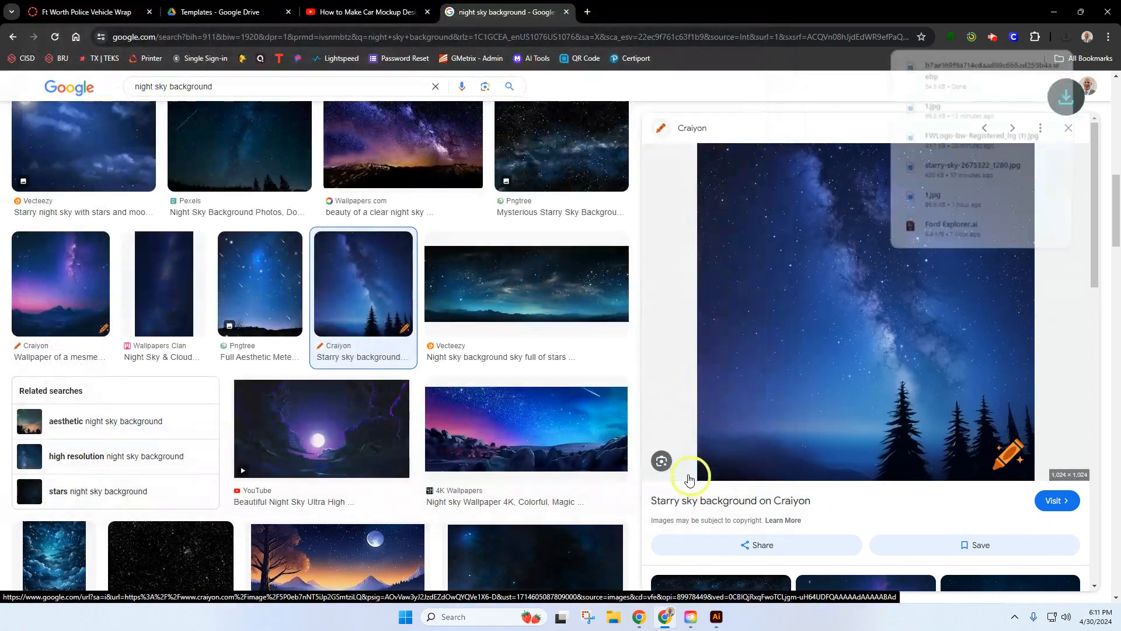
# Switch to Illustrator and place the downloaded starry sky WEBP as a linked image on Layer 3.
pyautogui.click(717, 617)
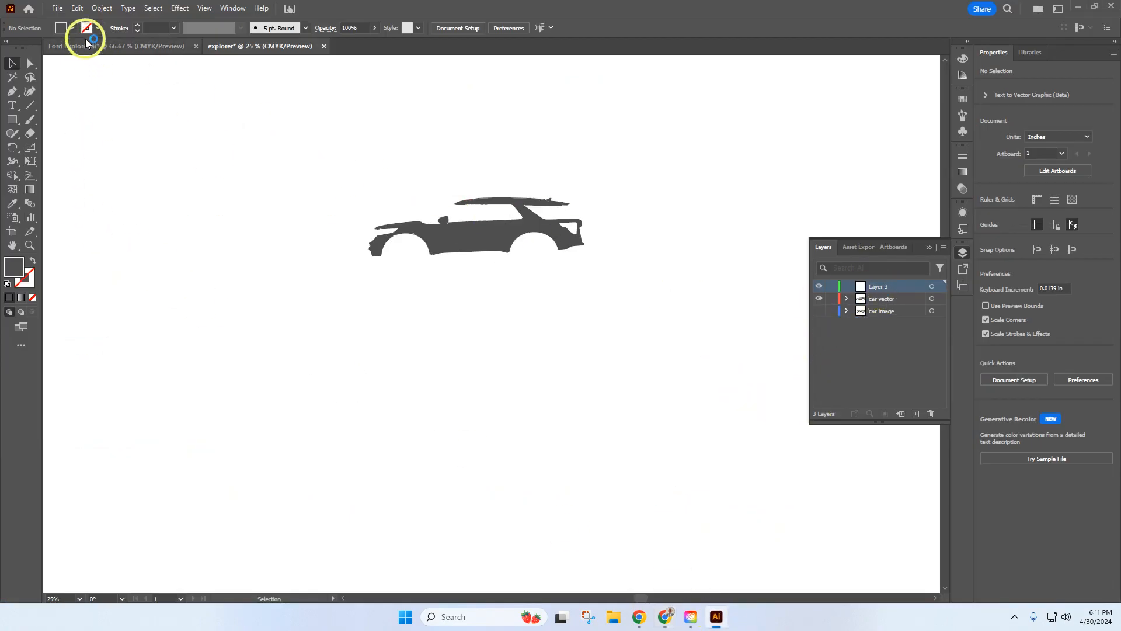
pyautogui.click(57, 8)
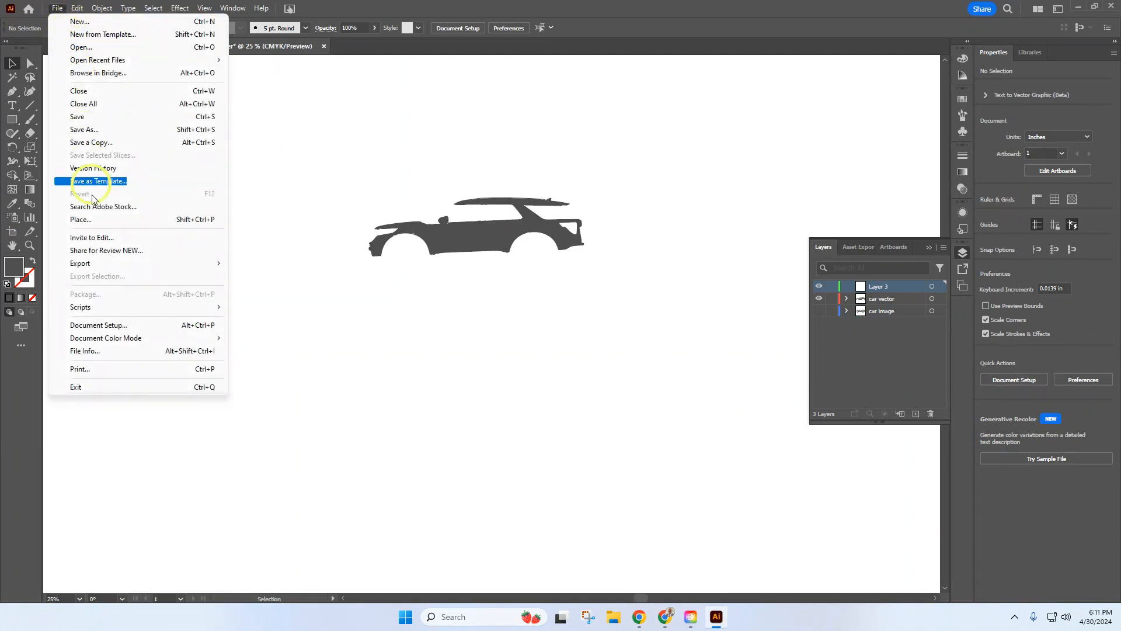
pyautogui.click(106, 222)
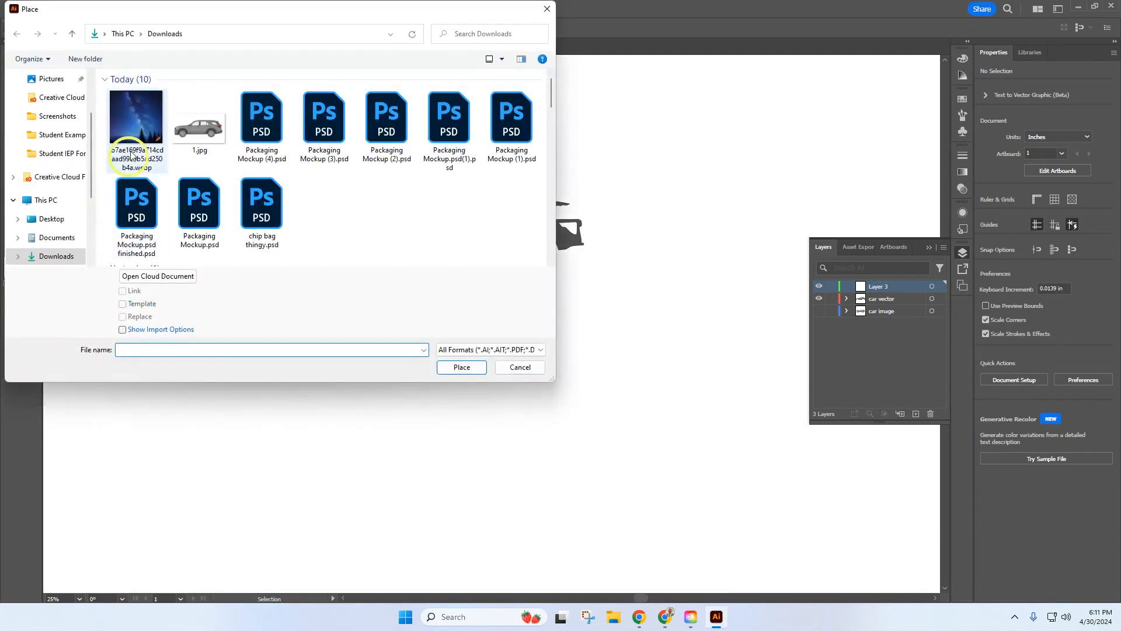
pyautogui.click(133, 127)
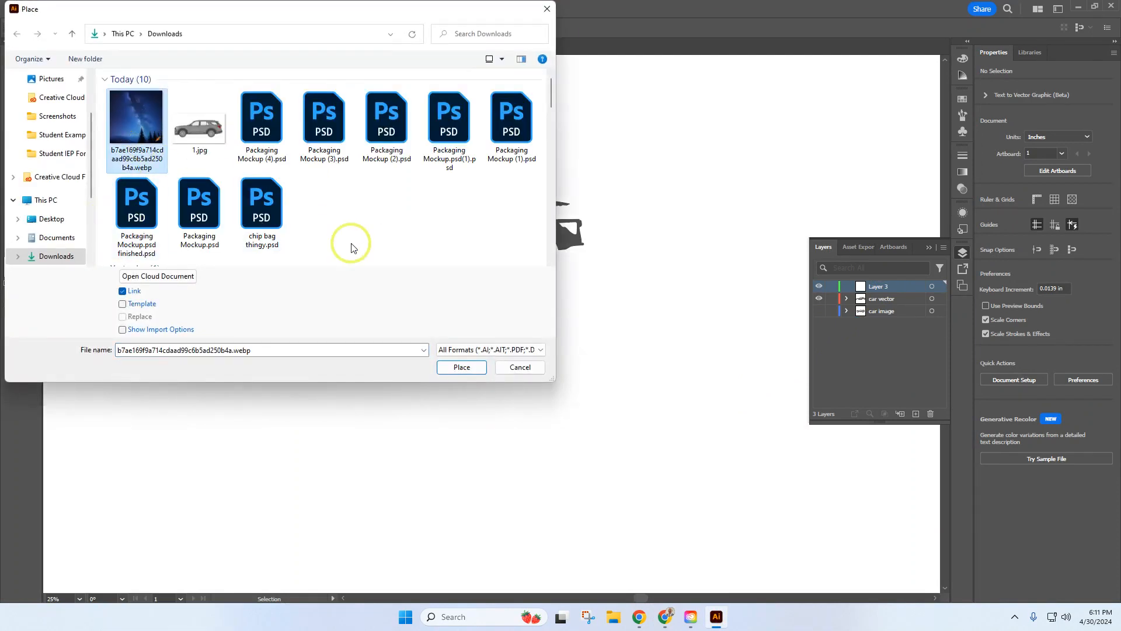
pyautogui.click(461, 368)
pyautogui.click(655, 132)
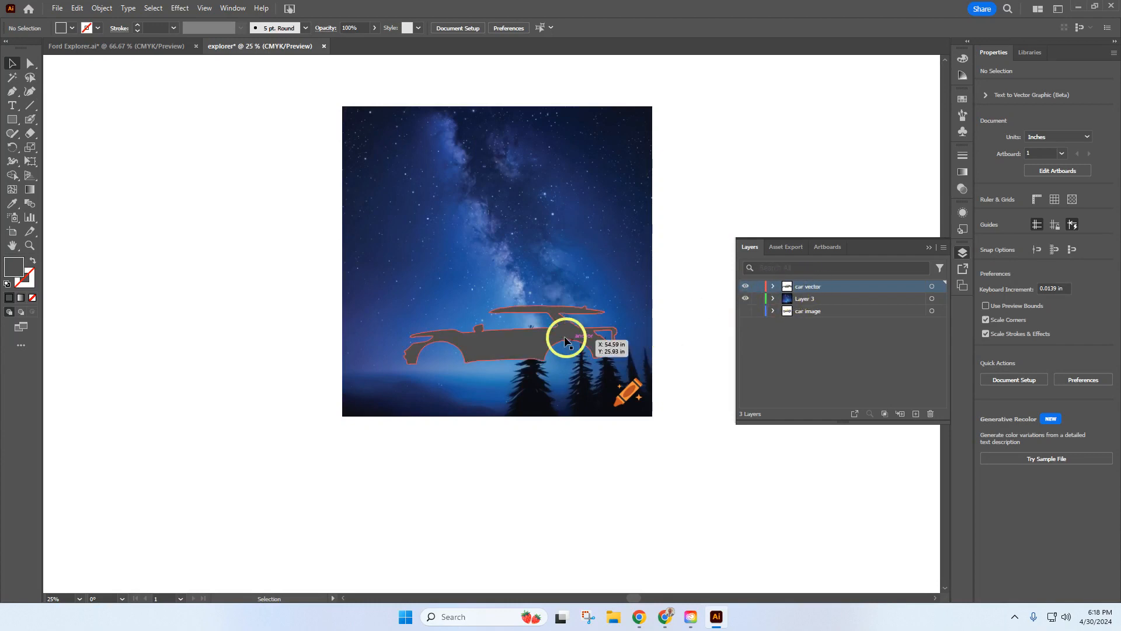
# Check the car silhouette against the night sky image, then hide the night sky layer, leaving only the car vector layer shown.
pyautogui.scroll(4, 475, 363)
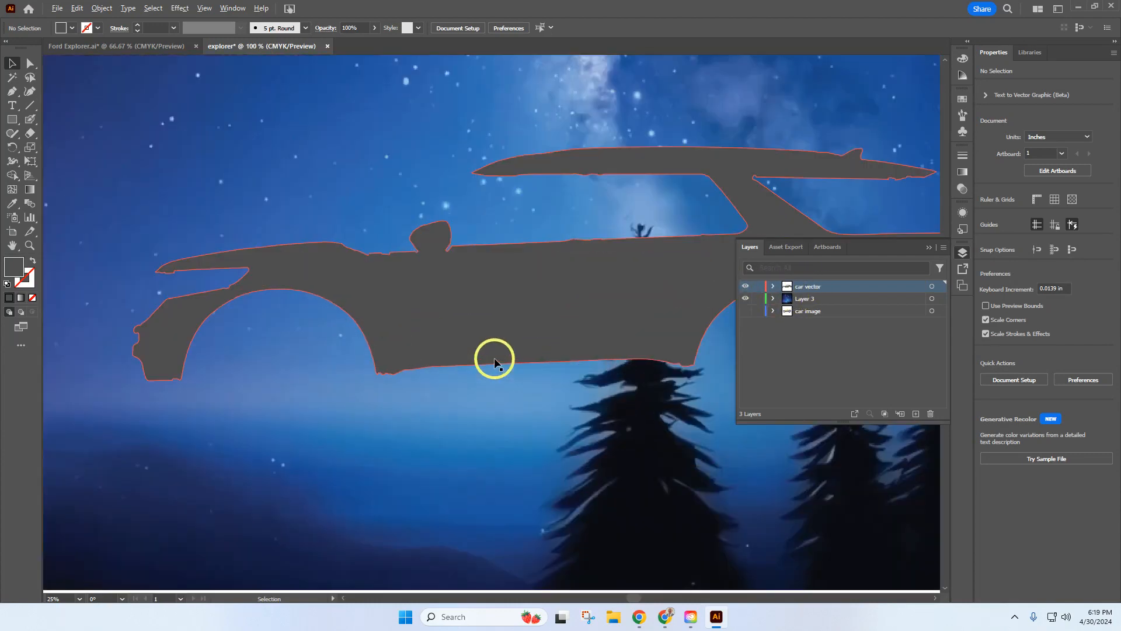
pyautogui.scroll(-3, 469, 333)
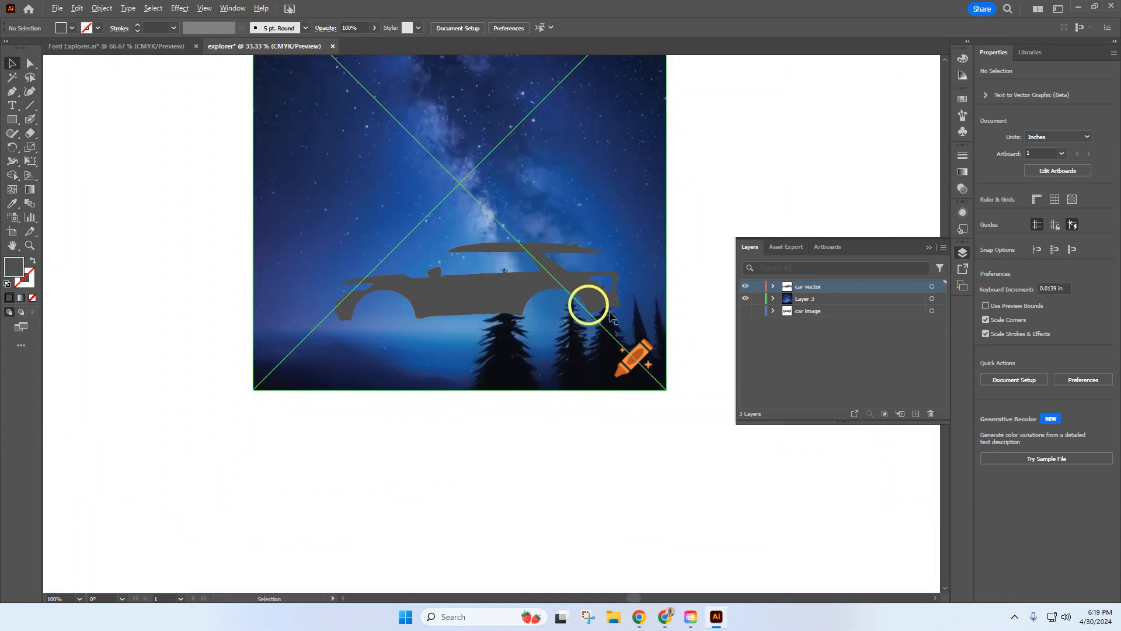
pyautogui.click(746, 300)
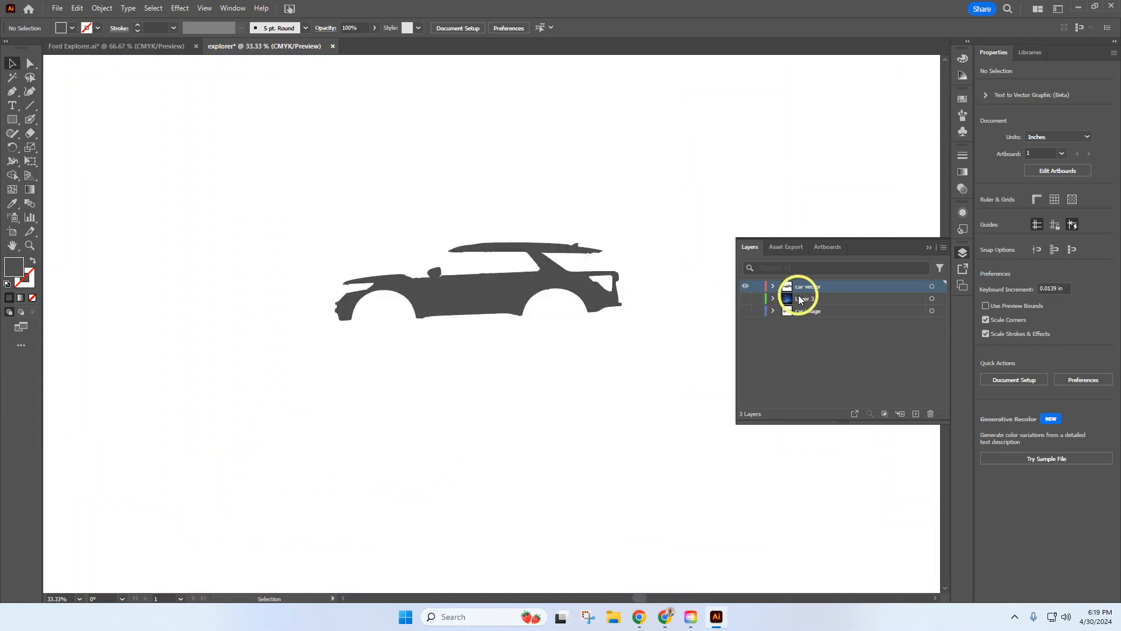
pyautogui.click(745, 311)
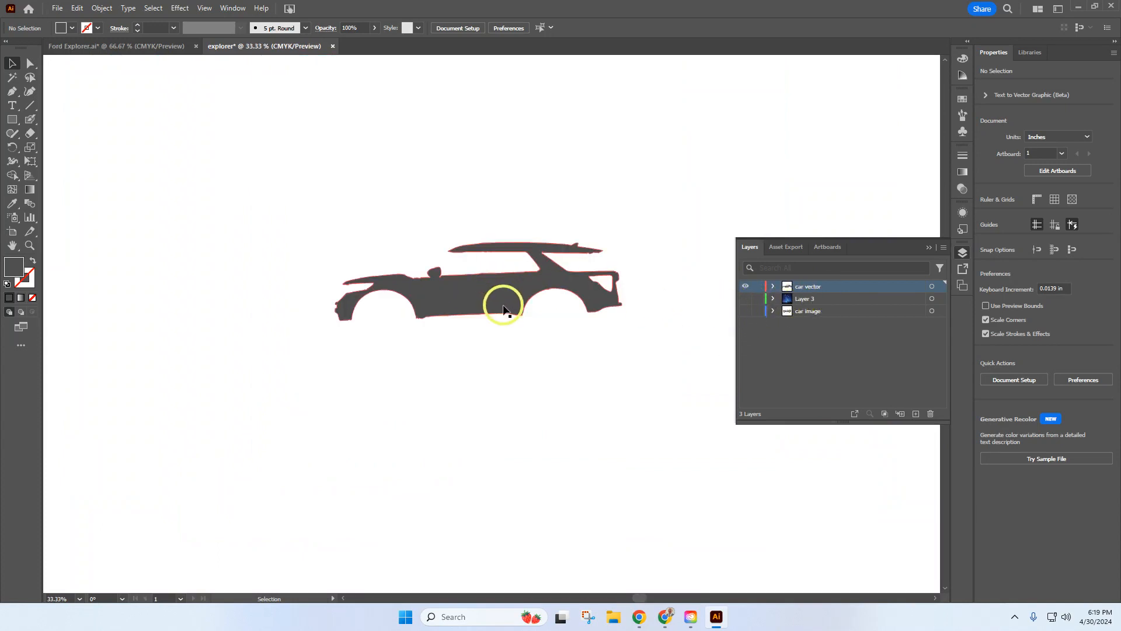
# Try touching up the car silhouette around the rear roof pillar with the Blob Brush.
pyautogui.scroll(3, 487, 308)
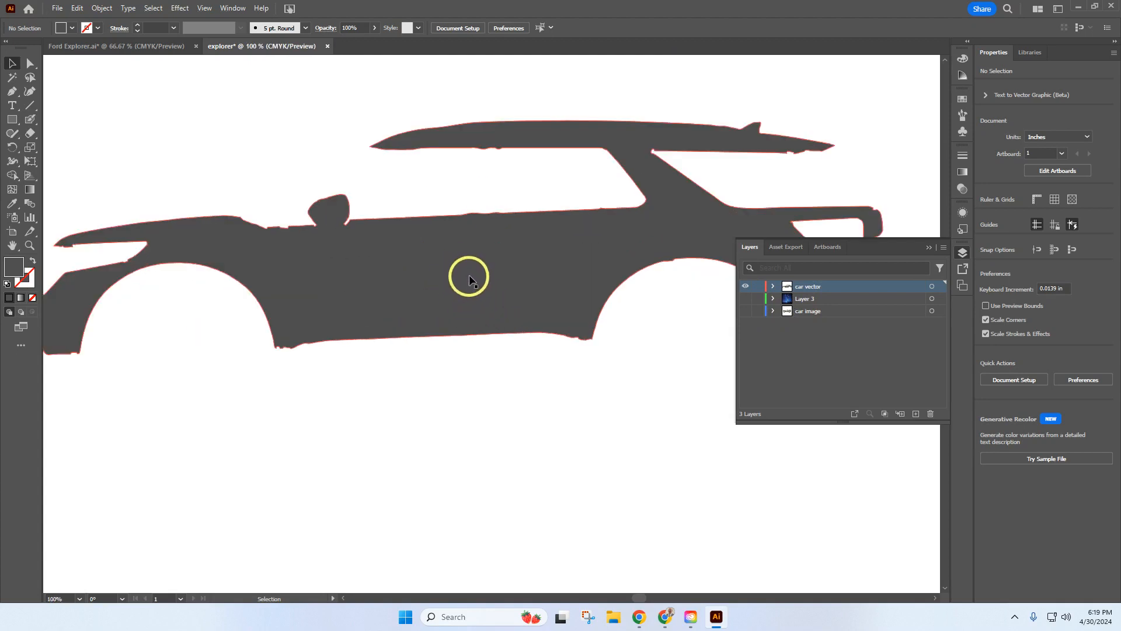
pyautogui.click(471, 274)
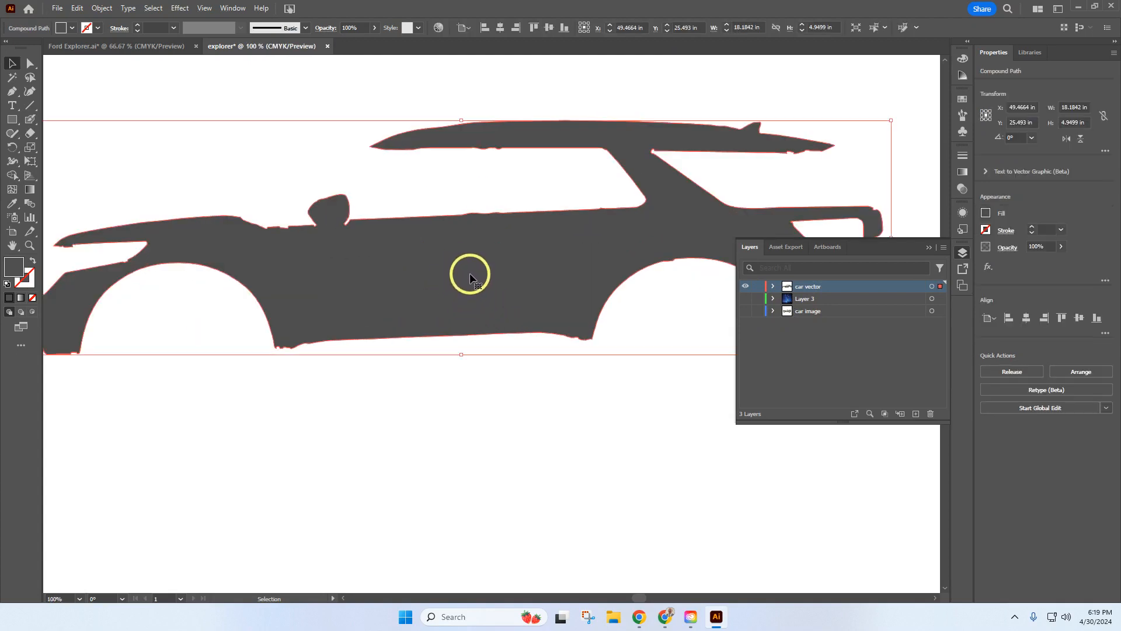
pyautogui.click(30, 119)
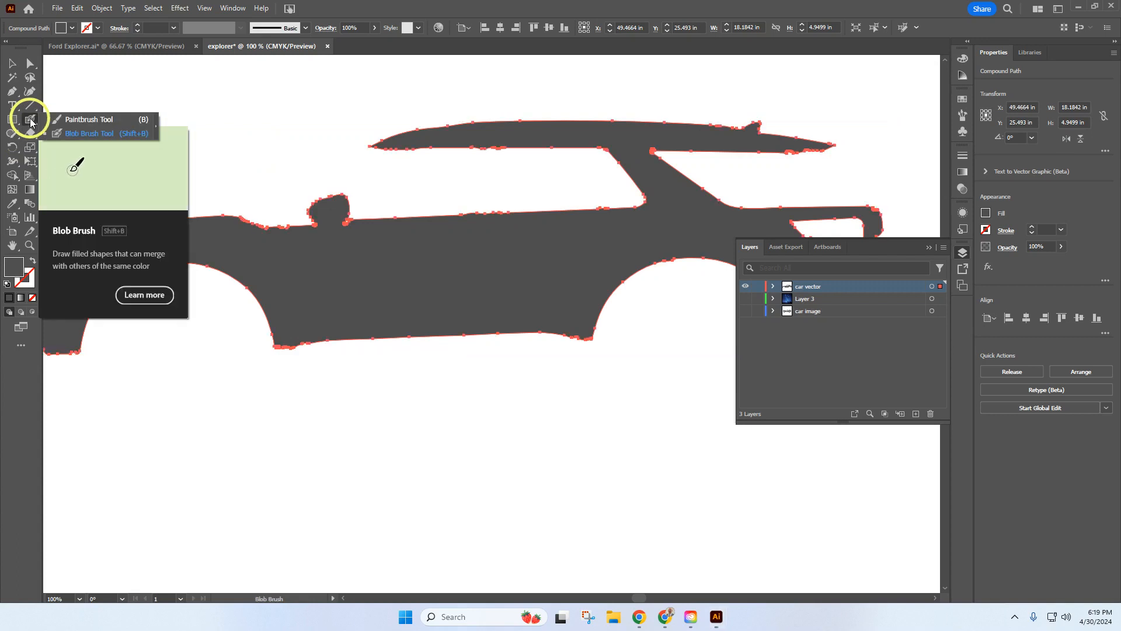
pyautogui.click(68, 134)
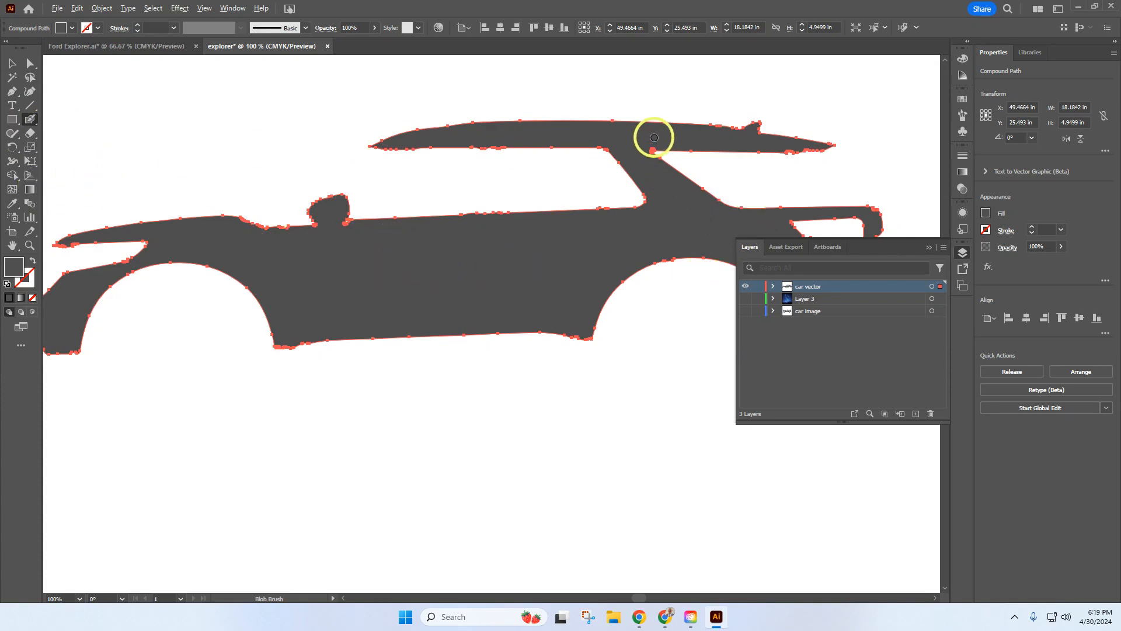
pyautogui.scroll(7, 648, 168)
pyautogui.moveTo(688, 186)
pyautogui.mouseDown()
pyautogui.moveTo(668, 174)
pyautogui.moveTo(658, 185)
pyautogui.moveTo(635, 263)
pyautogui.mouseUp()
pyautogui.scroll(-4, 548, 252)
pyautogui.scroll(-3, 529, 243)
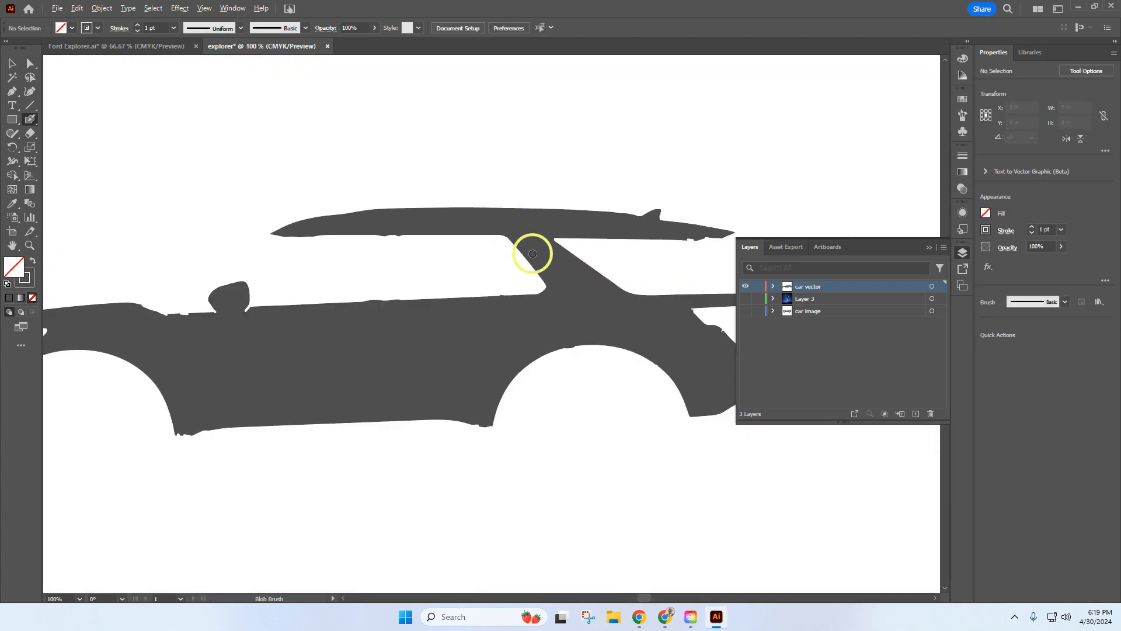
pyautogui.scroll(3, 571, 253)
pyautogui.scroll(-4, 561, 253)
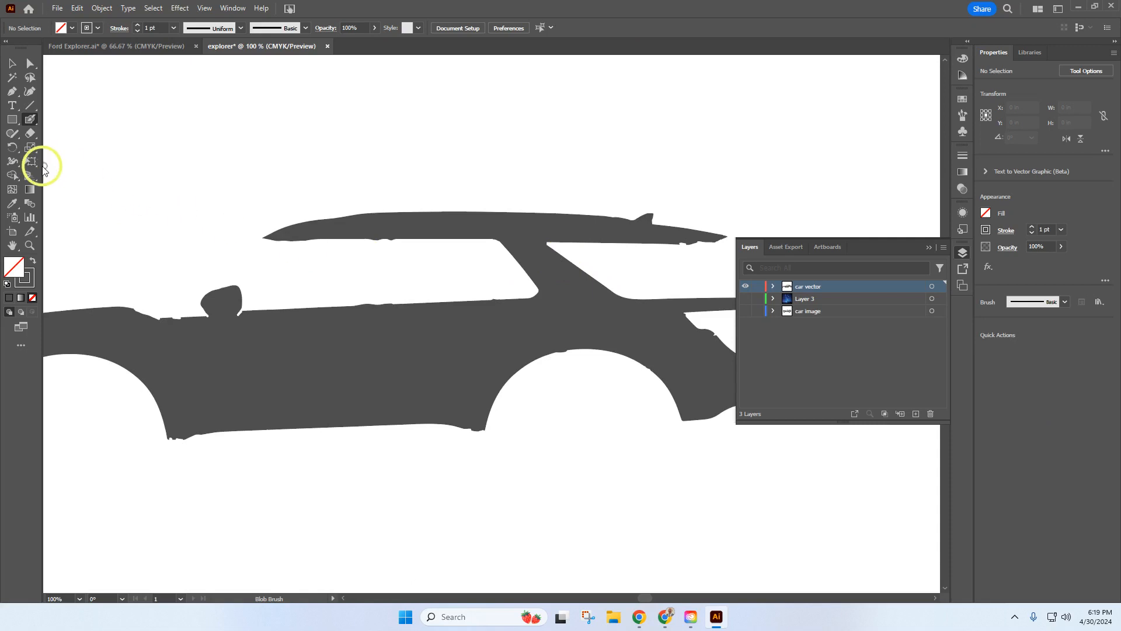
# Select the car silhouette with the Shape Builder active and examine its outline around the front wheel arch, rear wheel arch and rear window.
pyautogui.click(8, 63)
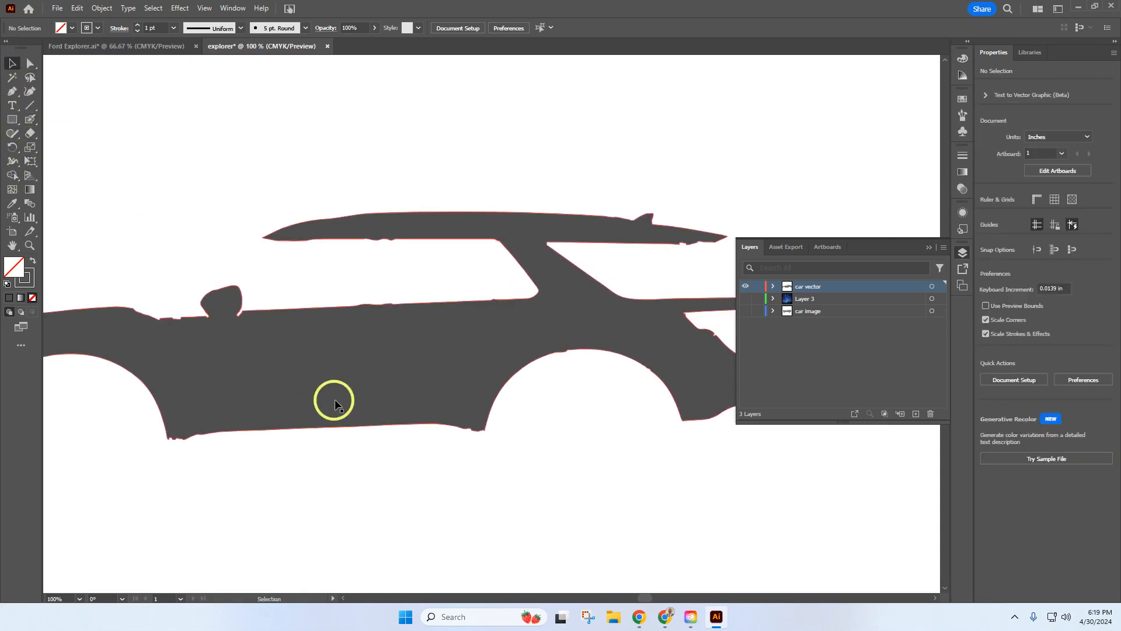
pyautogui.click(344, 364)
pyautogui.click(11, 175)
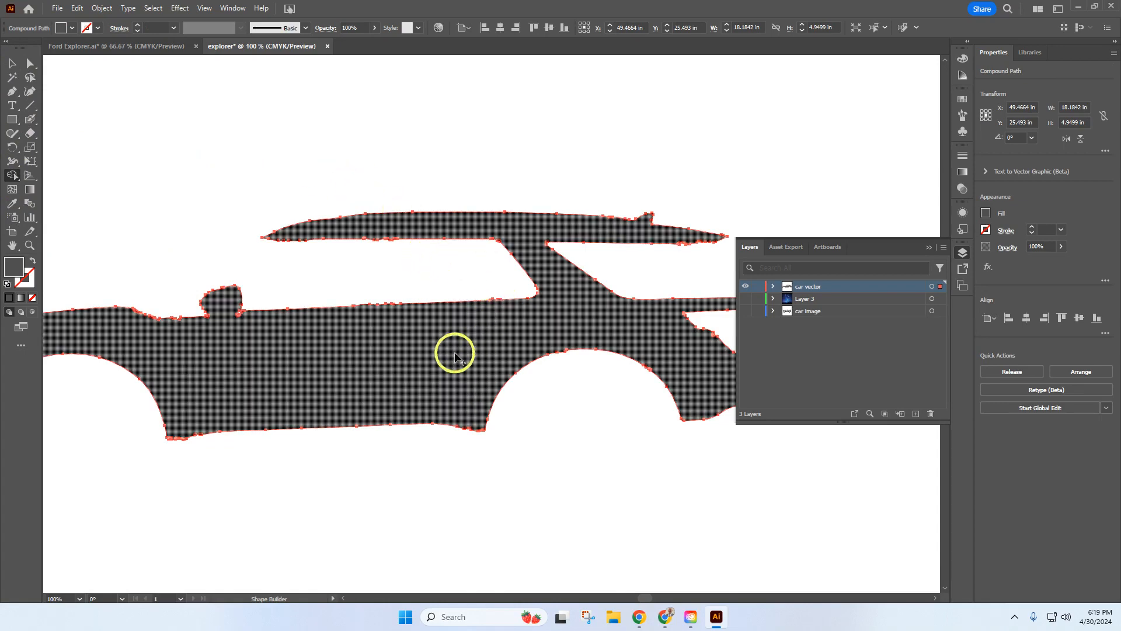
pyautogui.scroll(-4, 380, 414)
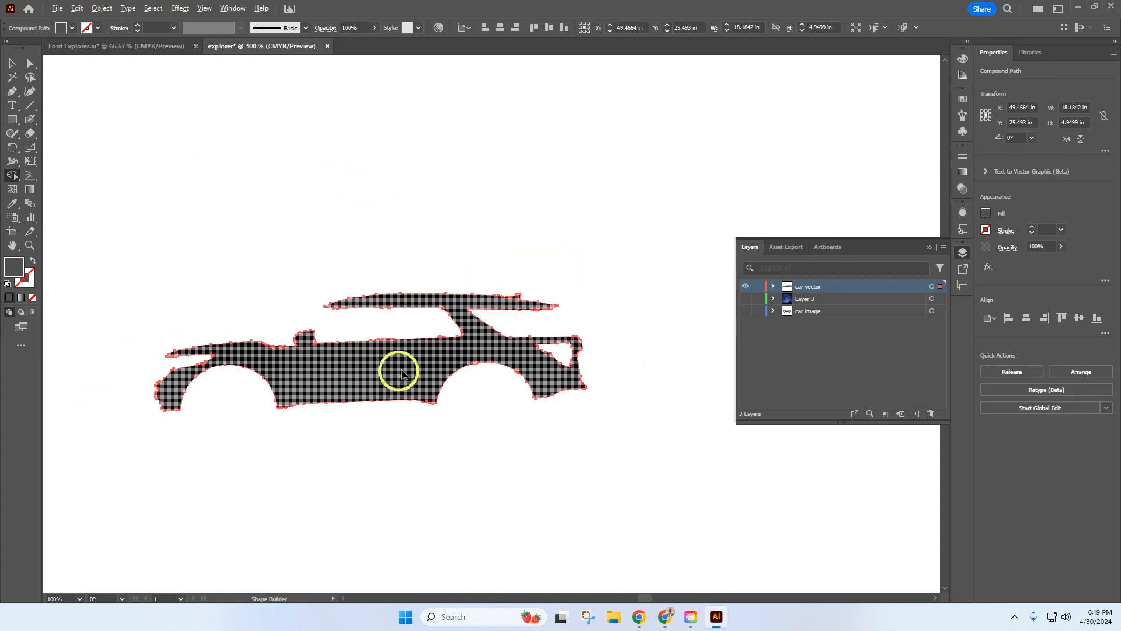
pyautogui.scroll(6, 295, 375)
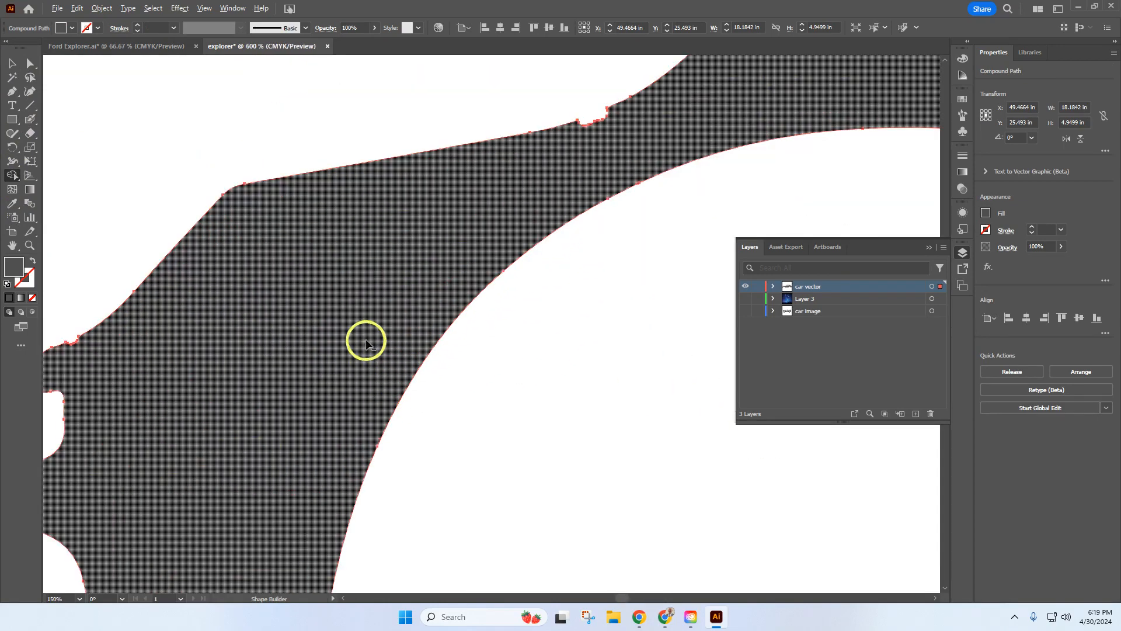
pyautogui.scroll(-2, 363, 338)
pyautogui.scroll(-4, 552, 214)
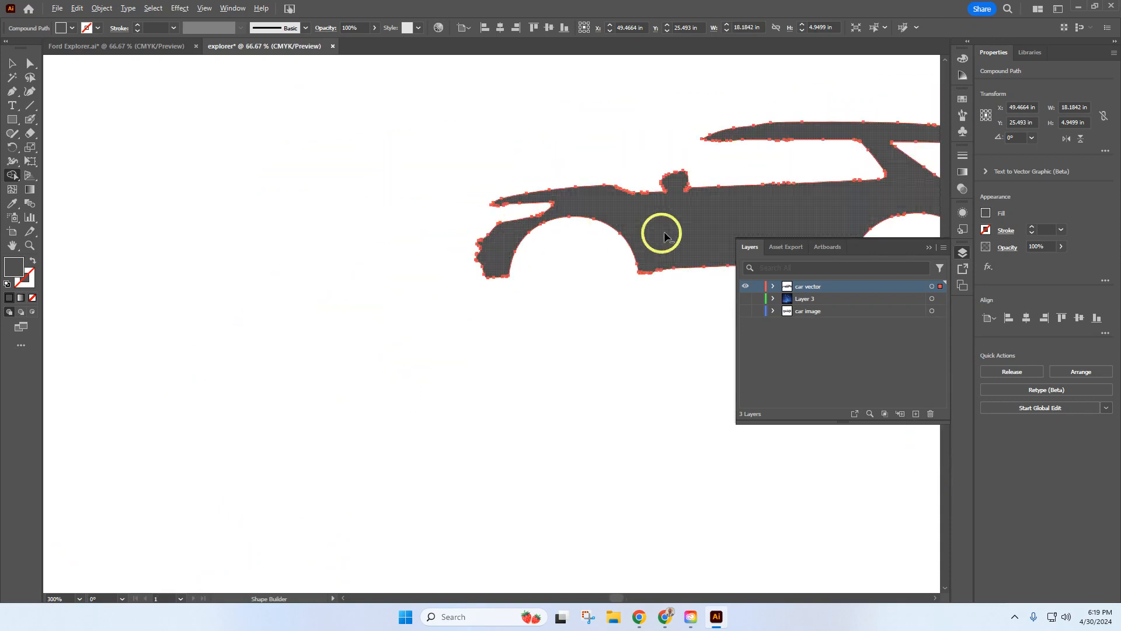
pyautogui.scroll(-2, 641, 222)
pyautogui.scroll(6, 783, 225)
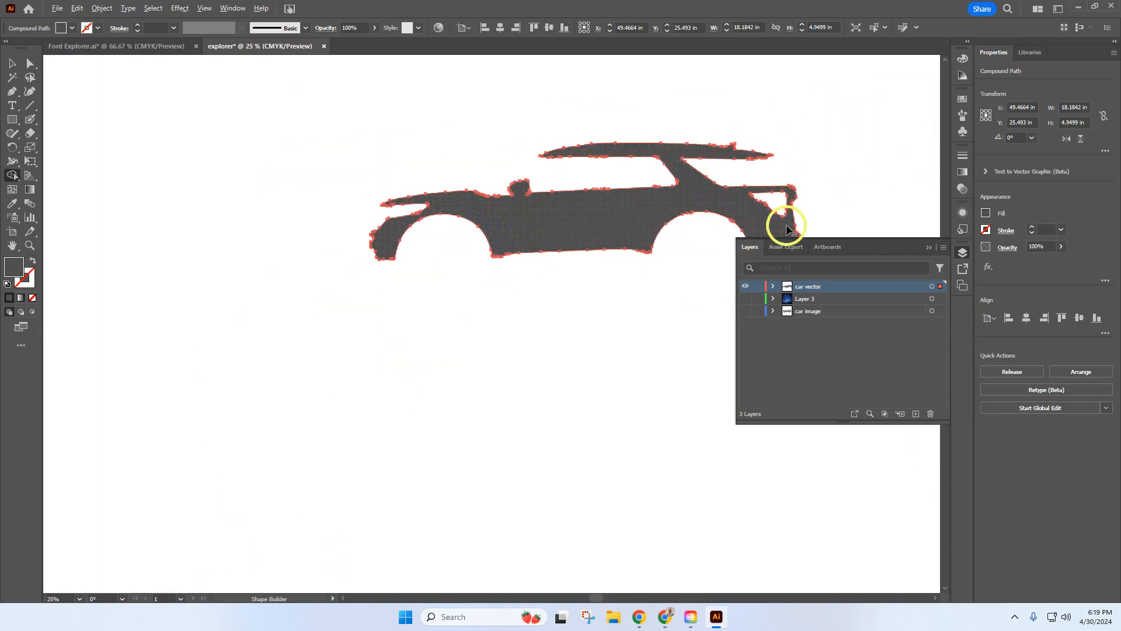
pyautogui.scroll(-1, 658, 219)
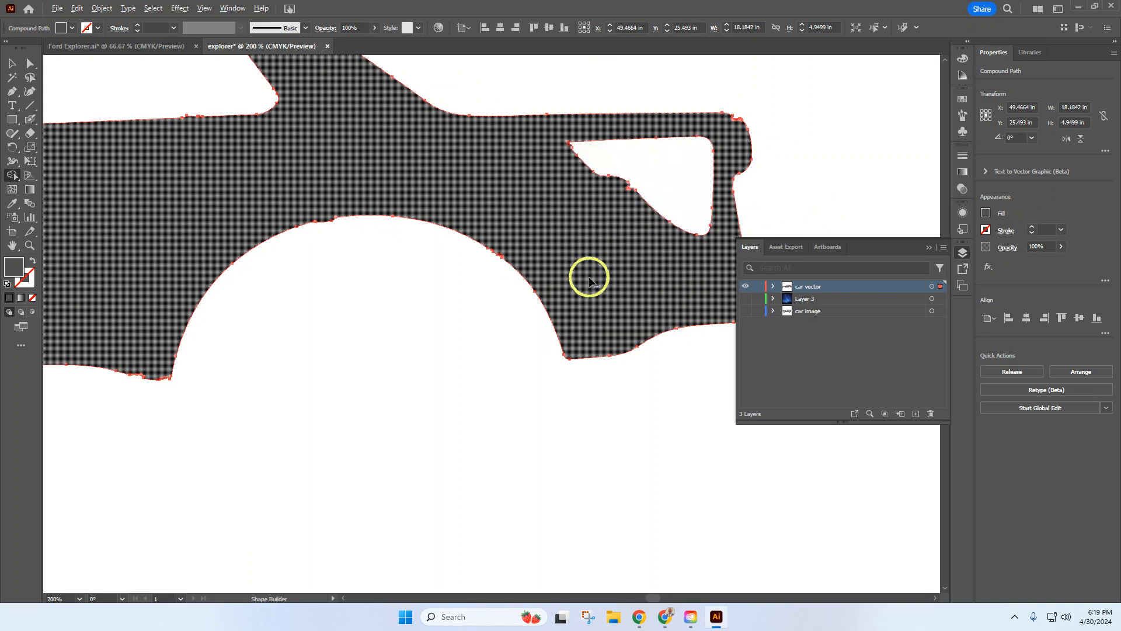
pyautogui.scroll(-3, 526, 205)
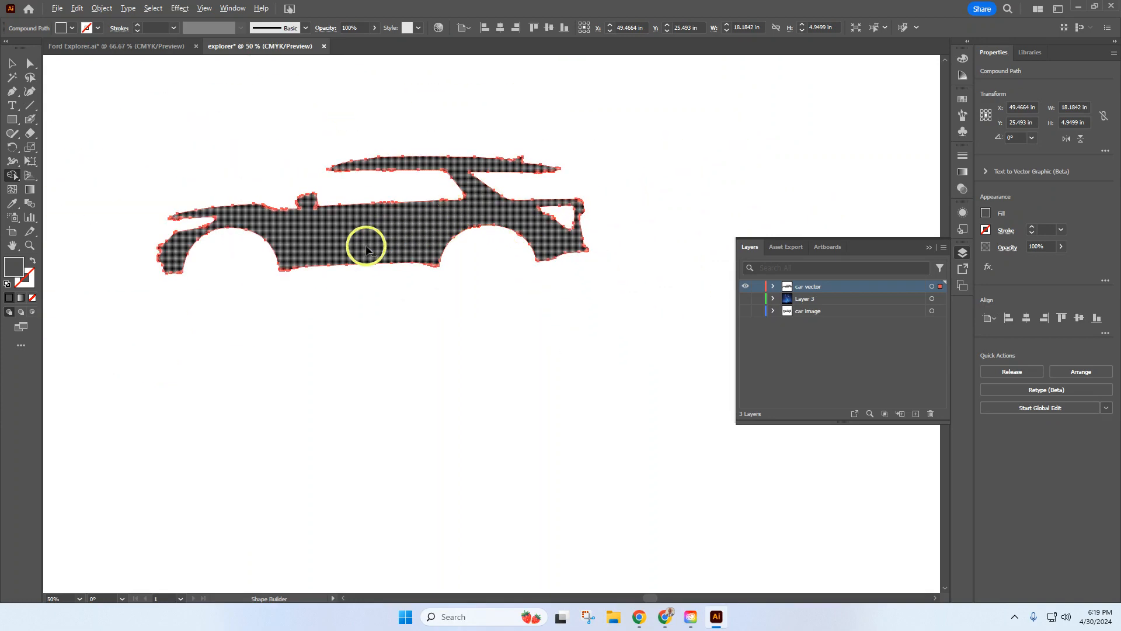
pyautogui.scroll(2, 367, 246)
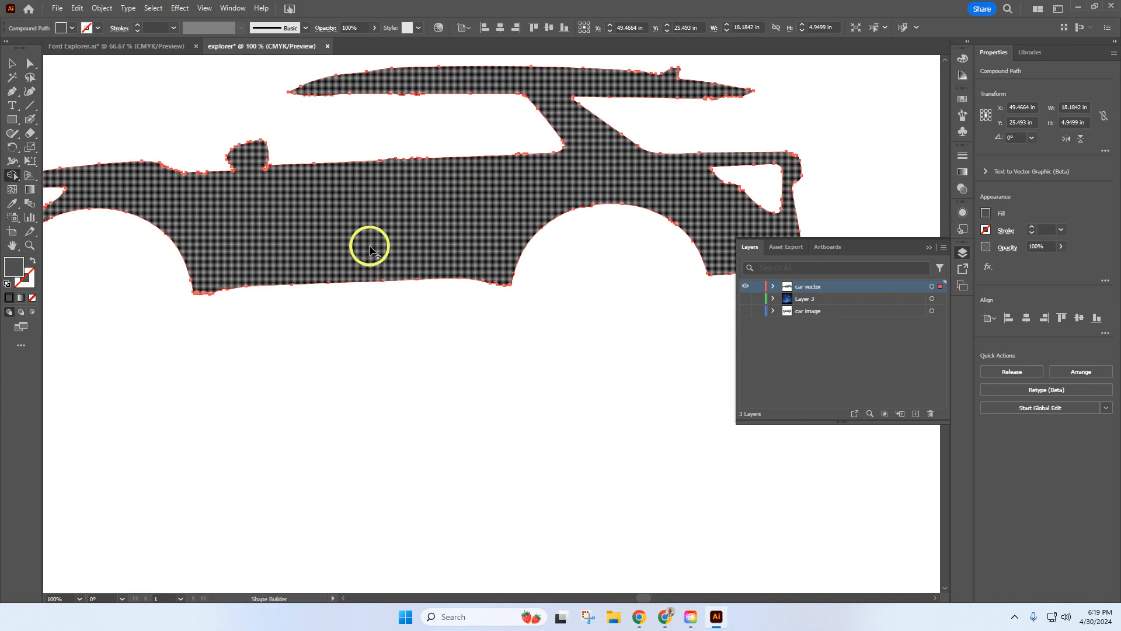
pyautogui.click(13, 63)
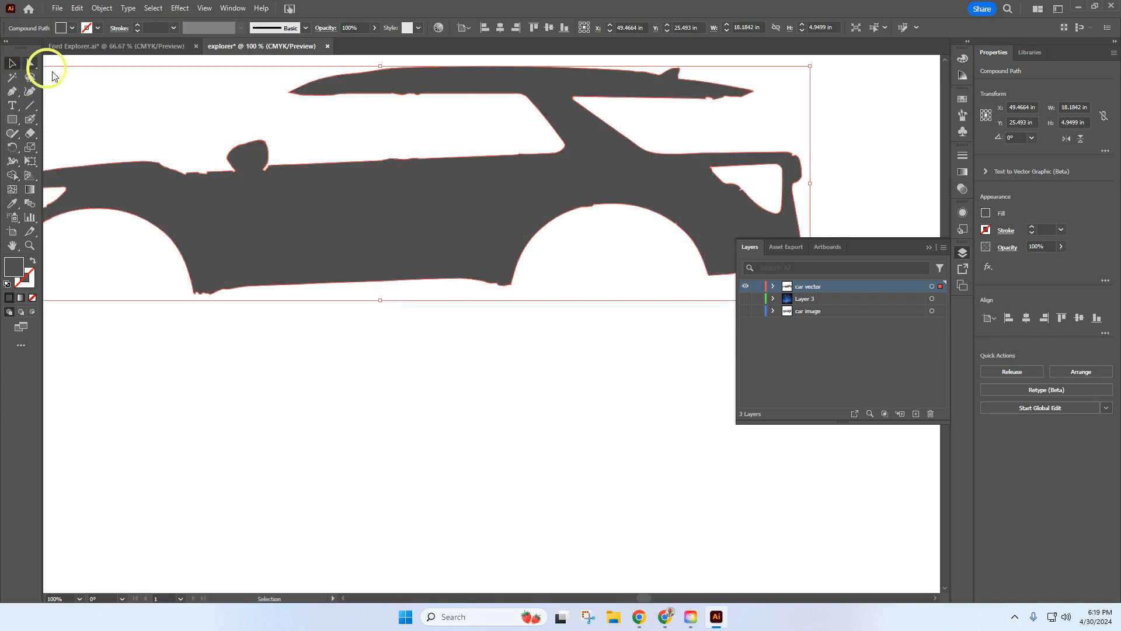
# Show Layer 3 and clip the night sky image to the car silhouette with a clipping mask.
pyautogui.scroll(-3, 308, 343)
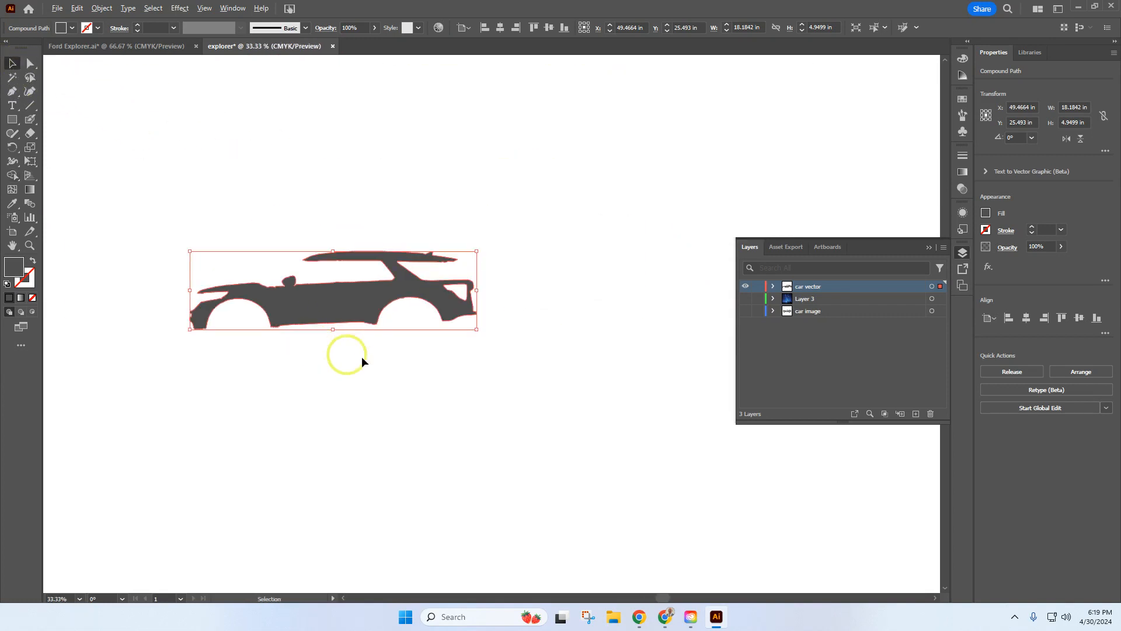
pyautogui.click(748, 298)
pyautogui.click(566, 311)
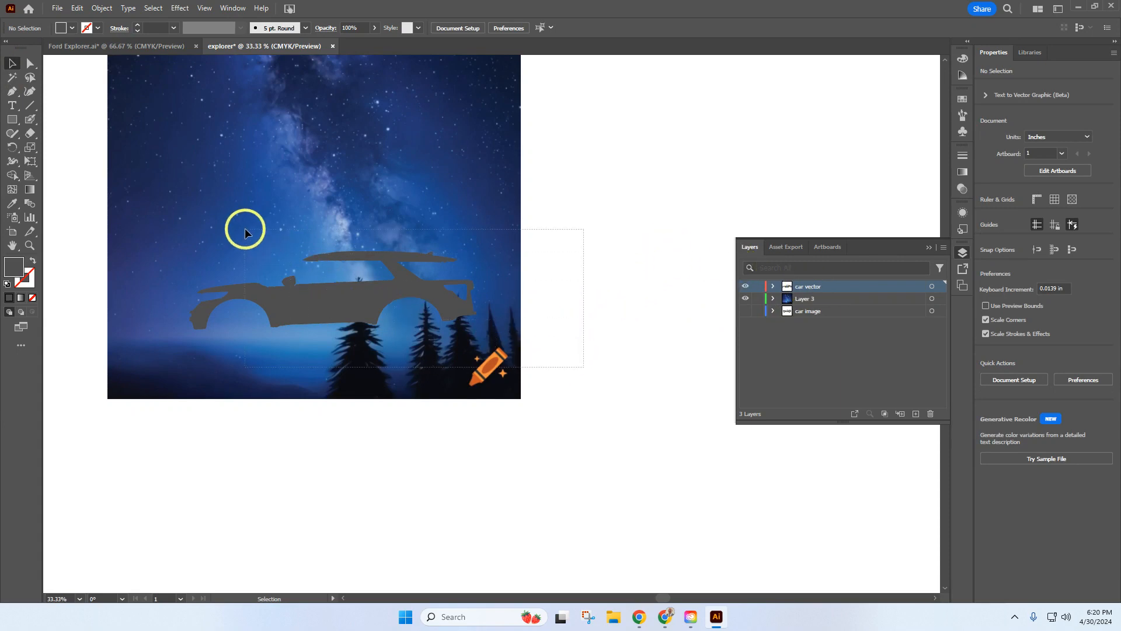
pyautogui.moveTo(95, 187); pyautogui.dragTo(69, 185)
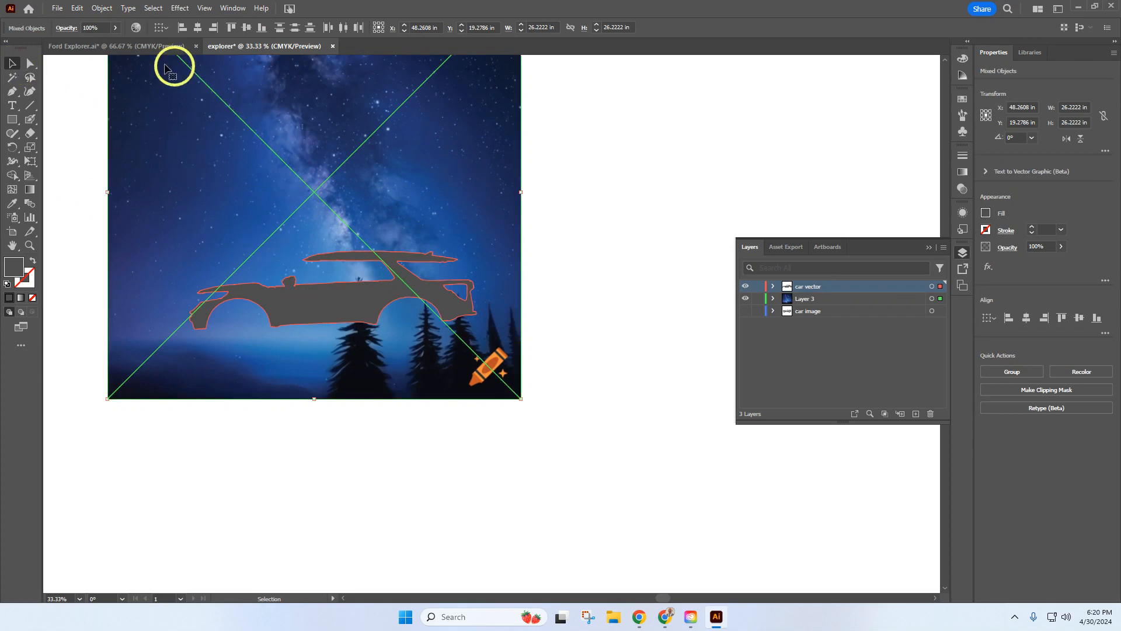
pyautogui.click(78, 9)
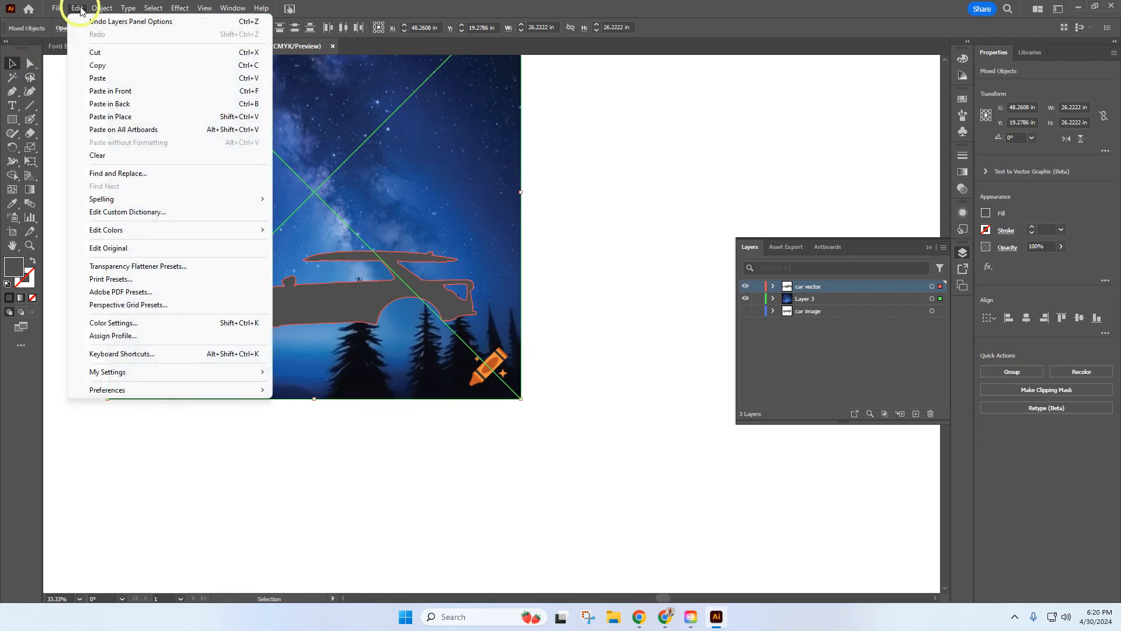
pyautogui.moveTo(111, 8)
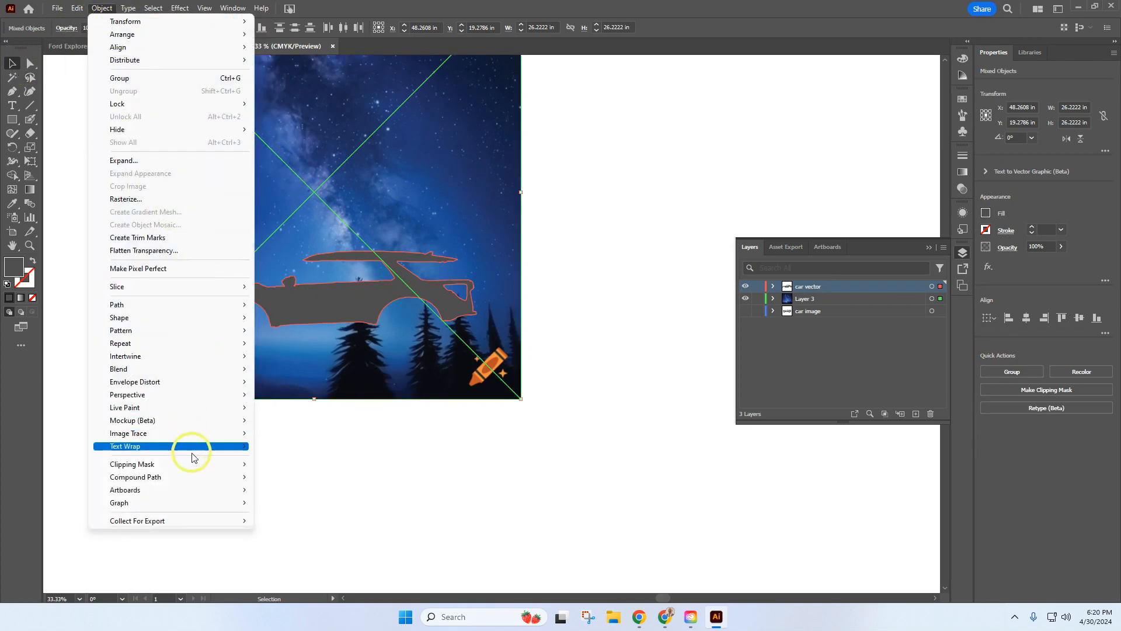
pyautogui.moveTo(193, 464)
pyautogui.click(282, 465)
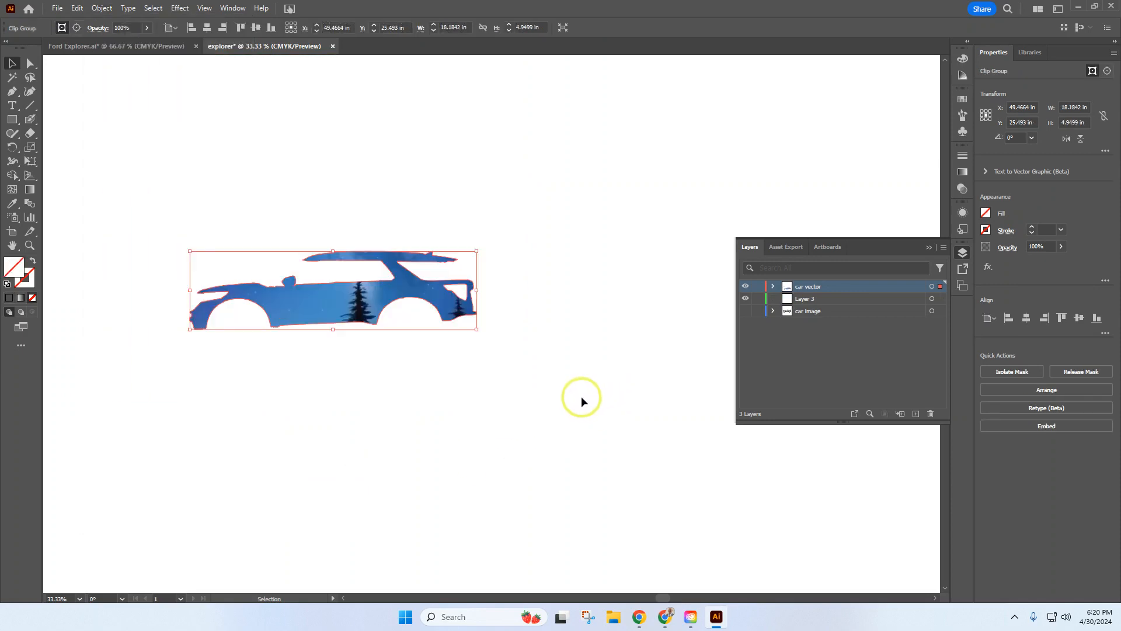
# Shift the night sky image slightly down and left inside the clip group, leaving the car outline in place, and exit isolation mode.
pyautogui.doubleClick(360, 311)
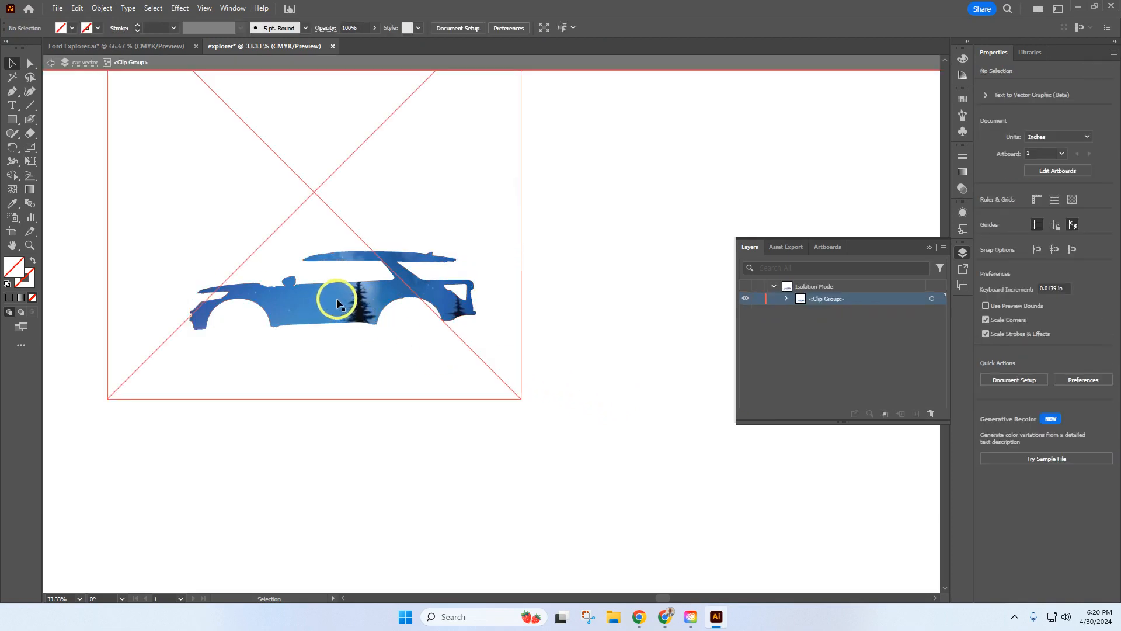
pyautogui.moveTo(340, 296)
pyautogui.mouseDown()
pyautogui.moveTo(404, 372)
pyautogui.moveTo(331, 376)
pyautogui.moveTo(318, 391)
pyautogui.moveTo(377, 390)
pyautogui.moveTo(327, 342)
pyautogui.moveTo(321, 320)
pyautogui.moveTo(337, 305)
pyautogui.mouseUp()
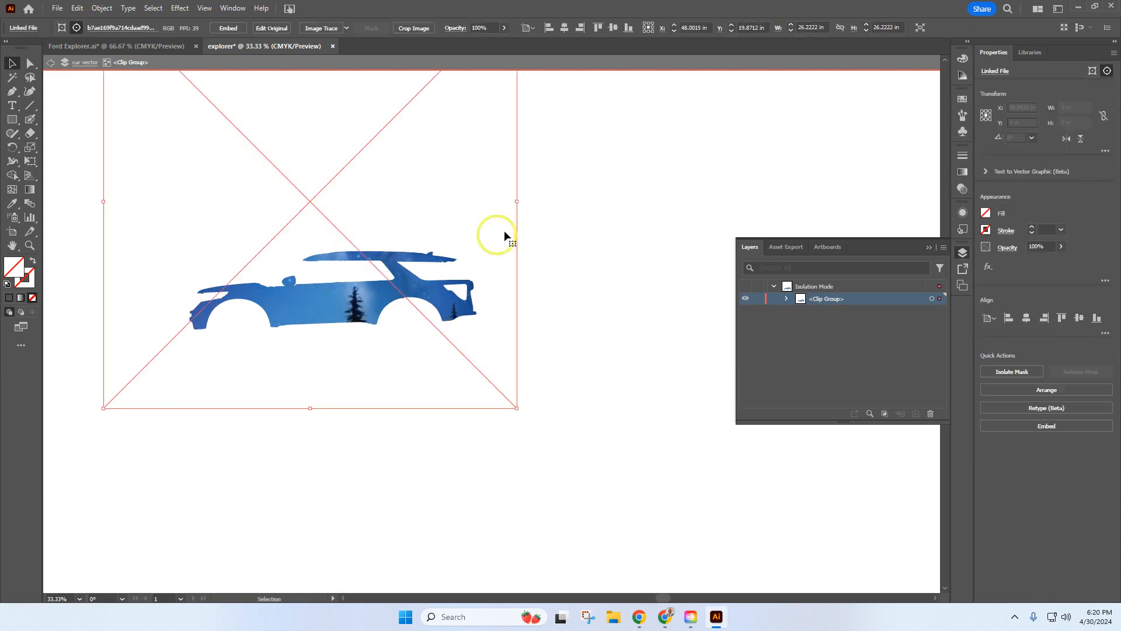
pyautogui.doubleClick(569, 228)
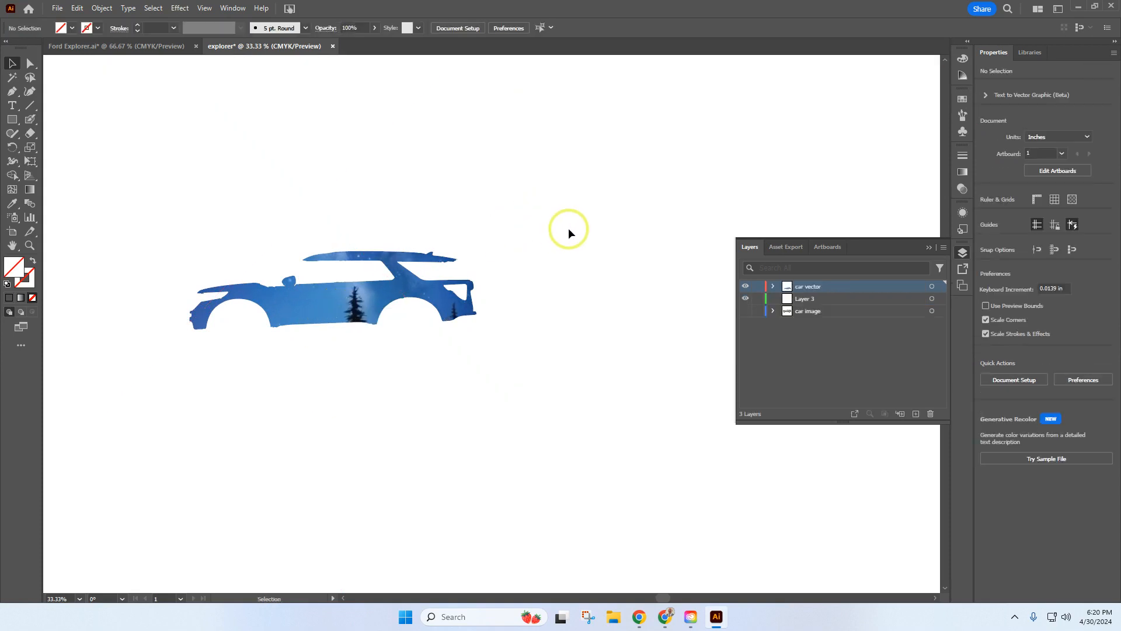
# Show the car image layer and move it above the car vector layer.
pyautogui.click(746, 311)
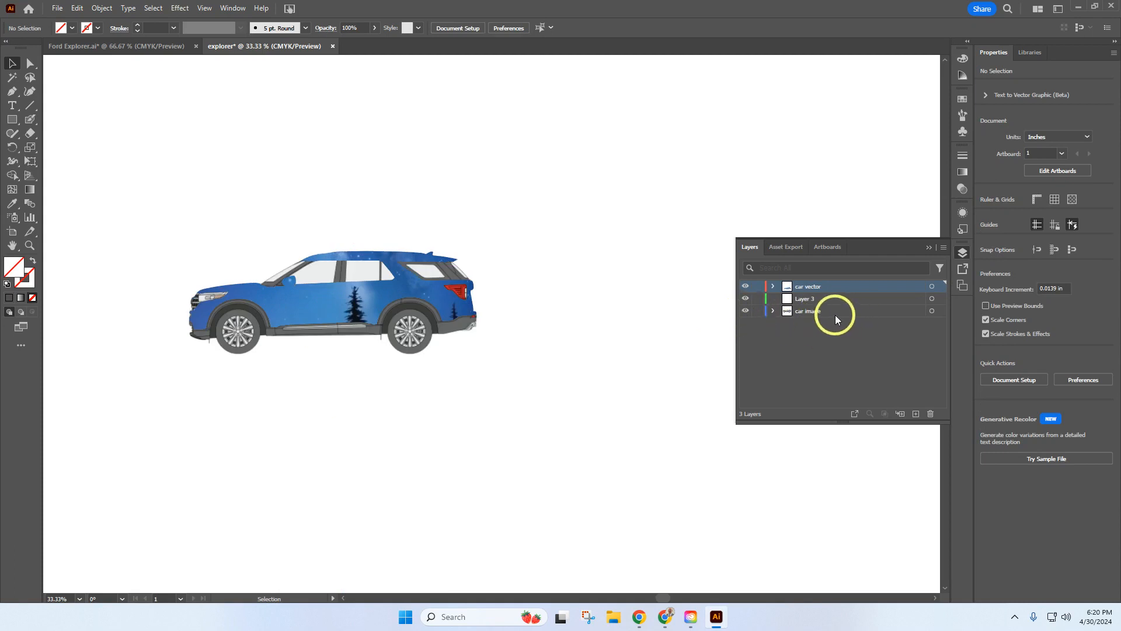
pyautogui.moveTo(829, 318); pyautogui.dragTo(836, 285)
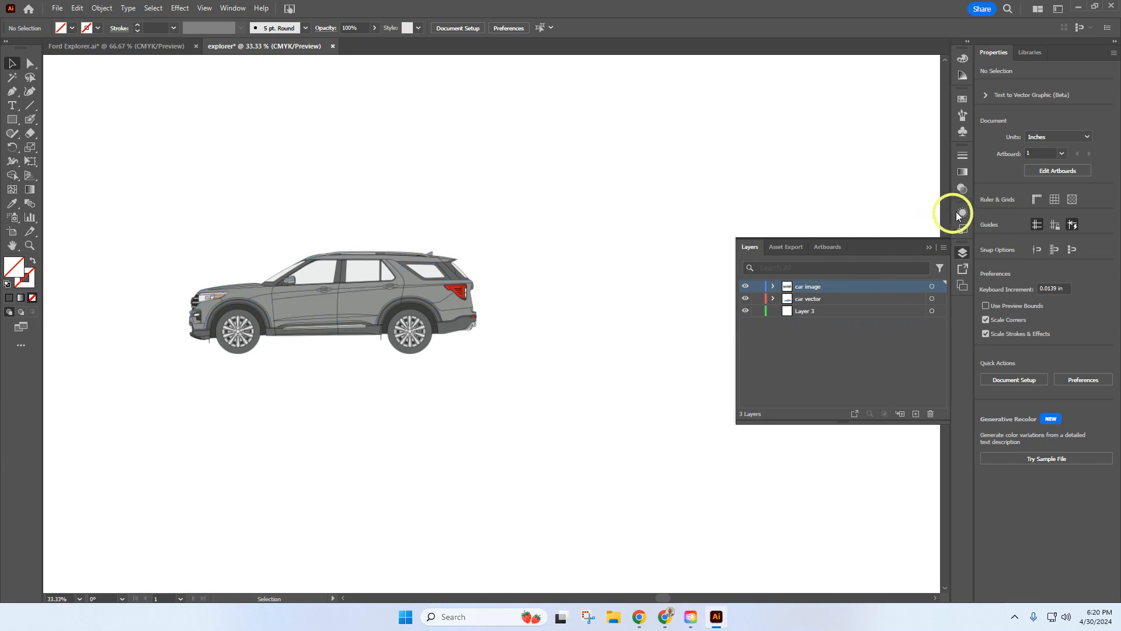
# Target the car image layer and set its blending mode to Overlay, checking the wrap on the vehicle up close.
pyautogui.click(961, 189)
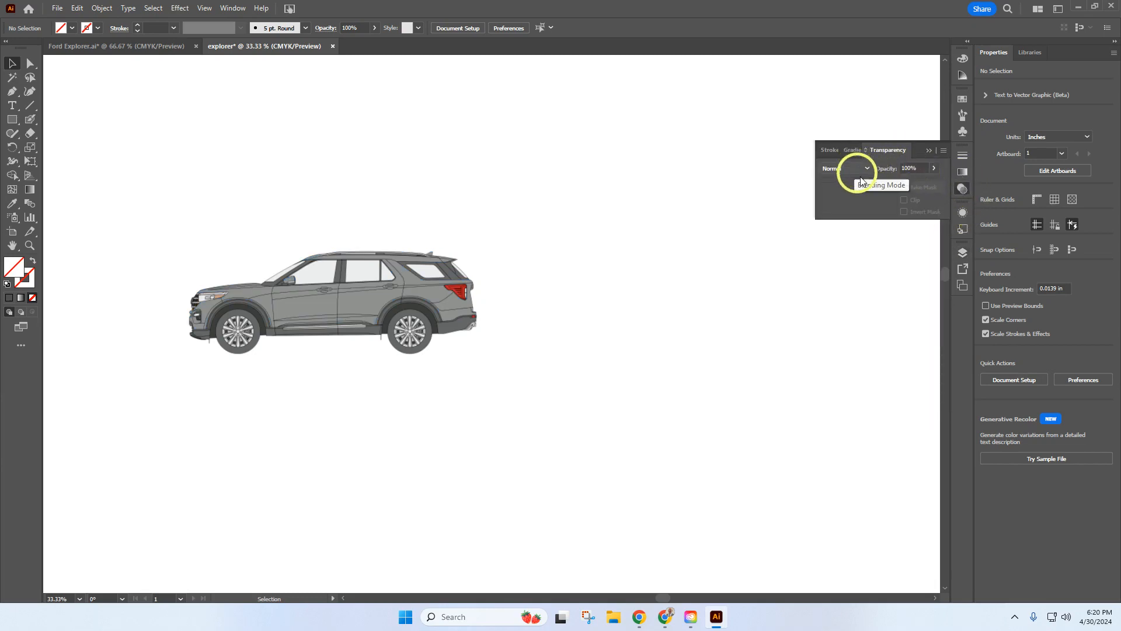
pyautogui.click(961, 253)
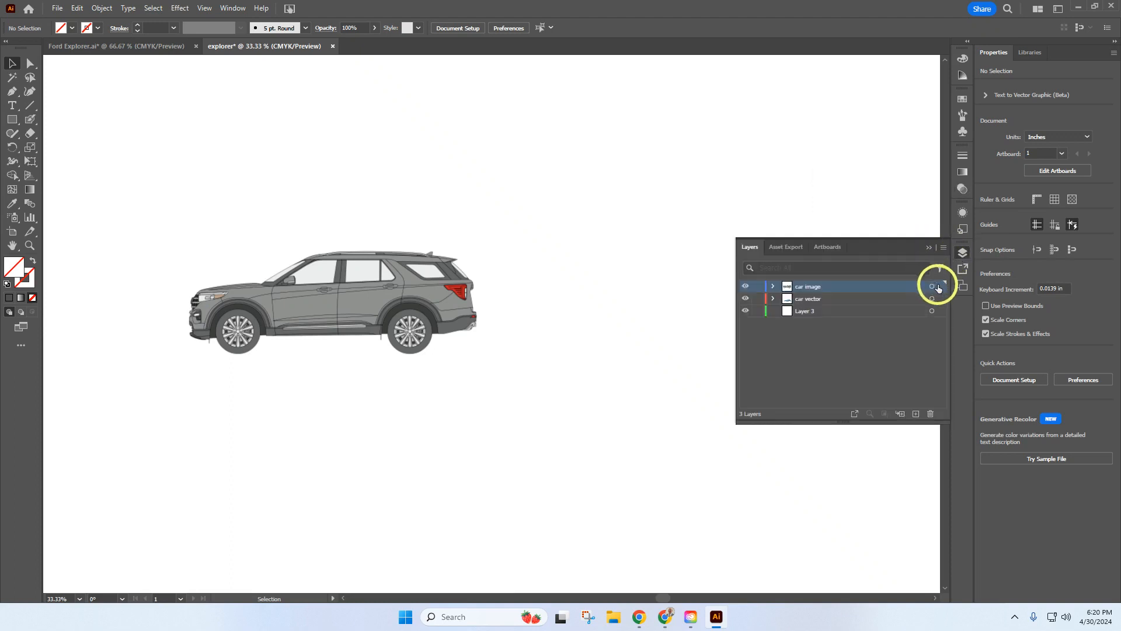
pyautogui.click(931, 287)
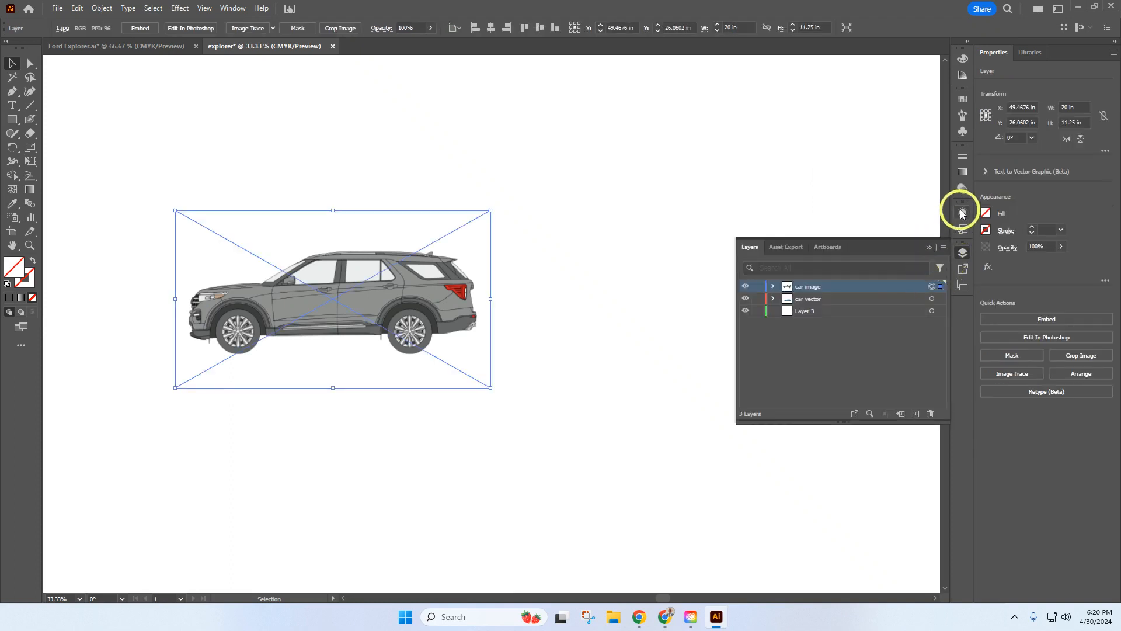
pyautogui.click(963, 188)
pyautogui.click(845, 171)
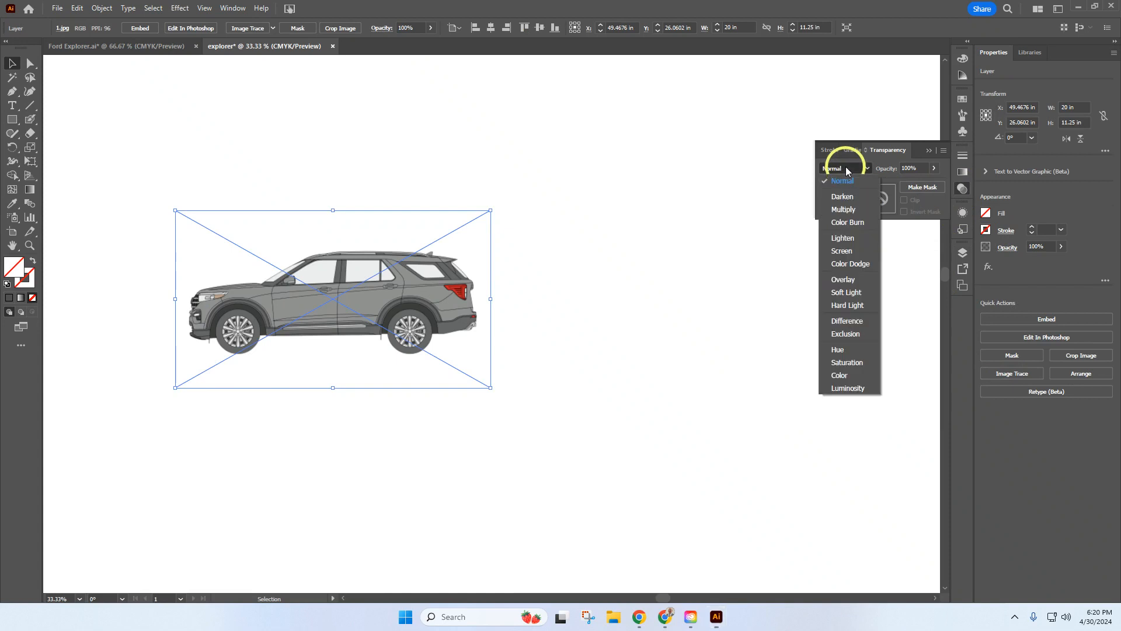
pyautogui.click(848, 284)
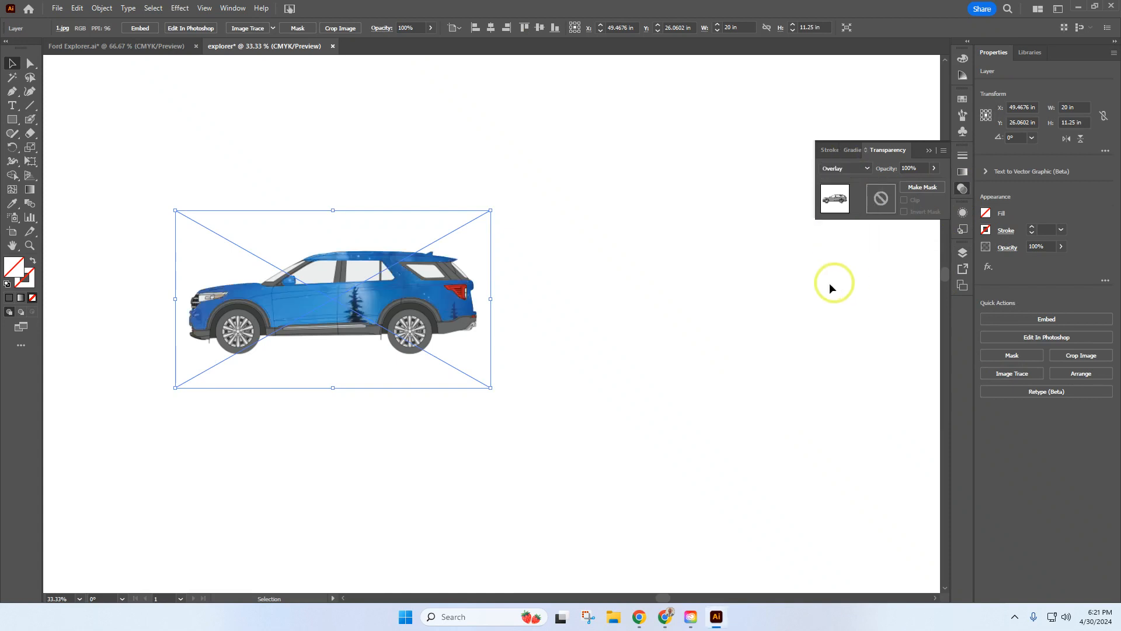
pyautogui.click(594, 310)
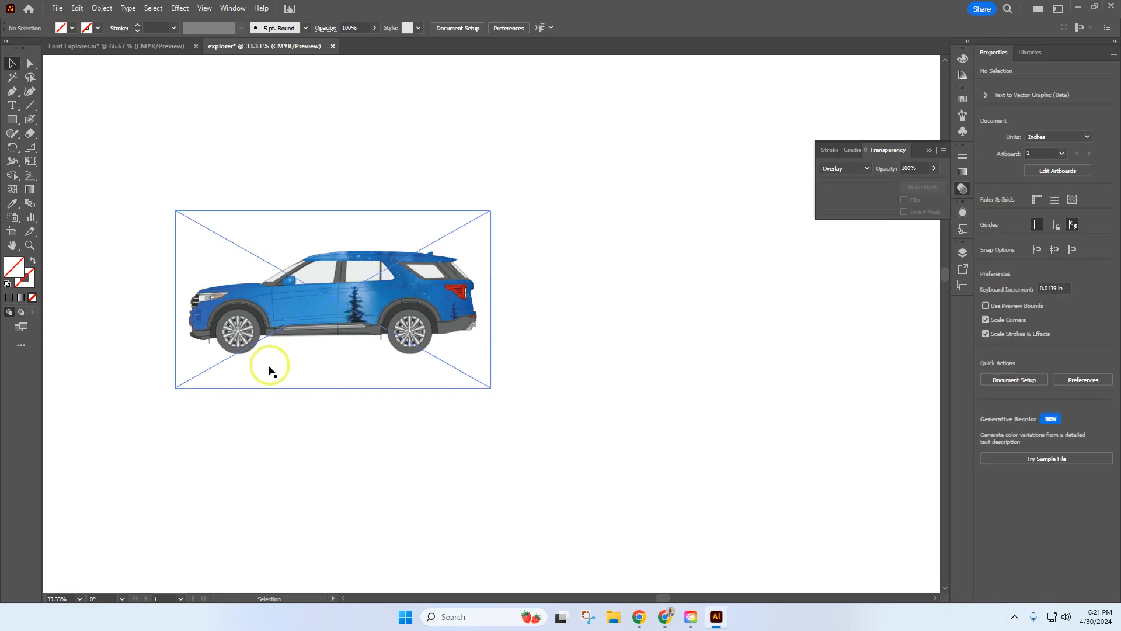
pyautogui.keyDown('alt'); pyautogui.scroll(4, 327, 303); pyautogui.keyUp('alt')
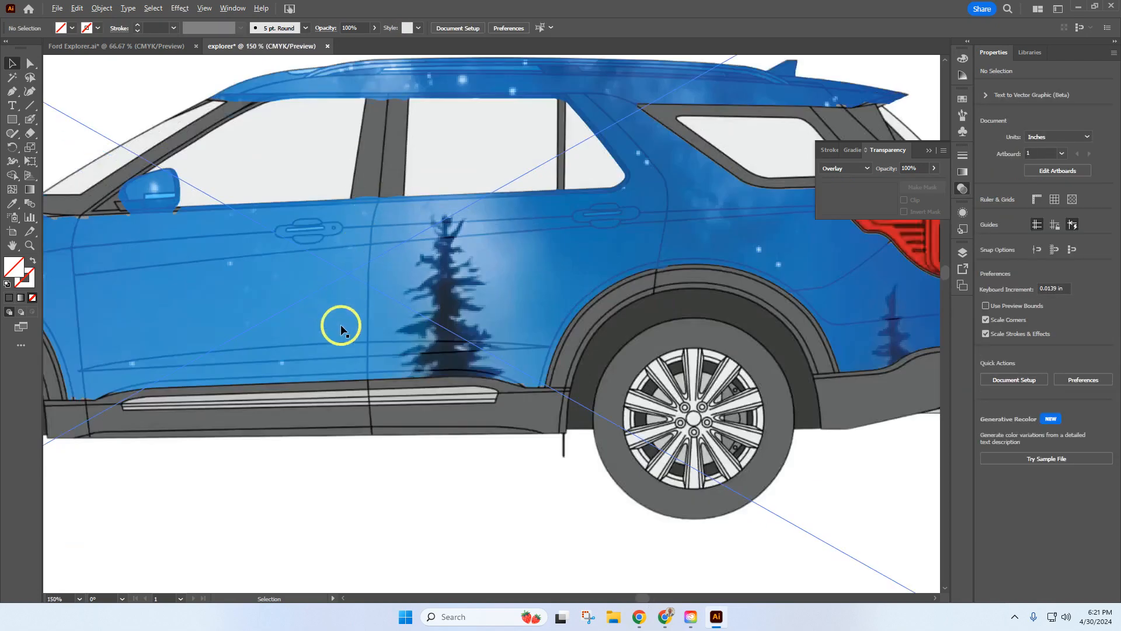
pyautogui.keyDown('alt'); pyautogui.scroll(-2, 474, 285); pyautogui.keyUp('alt')
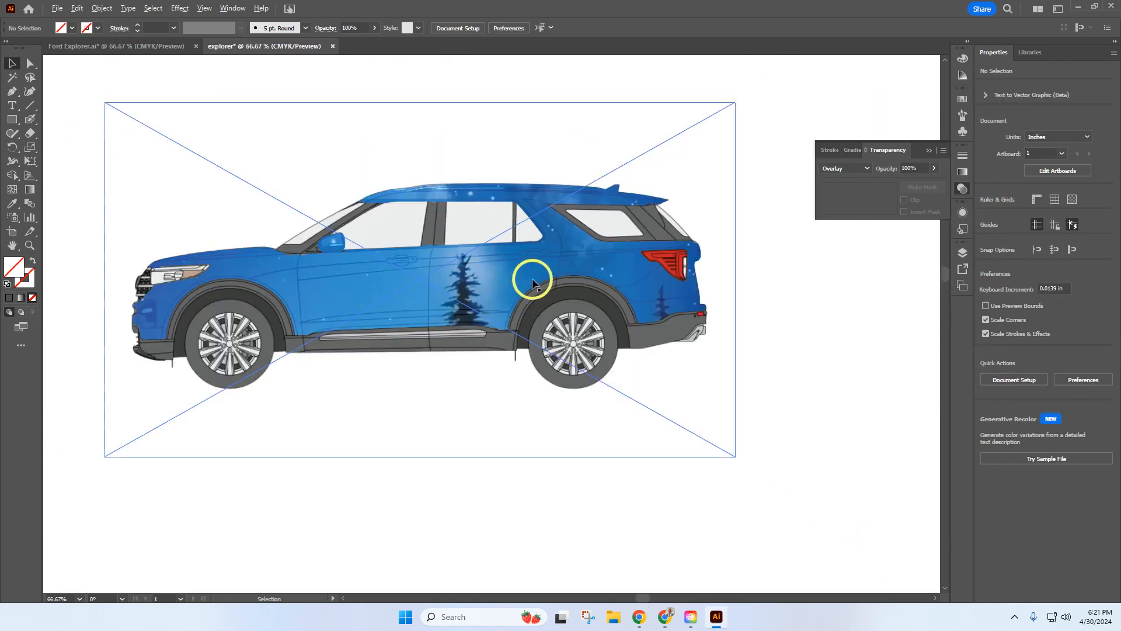
# Inspect the wrap on the vehicle up close and as a whole, and review its layer stack.
pyautogui.keyDown('alt'); pyautogui.scroll(2, 532, 283); pyautogui.keyUp('alt')
pyautogui.scroll(-1, 555, 288)
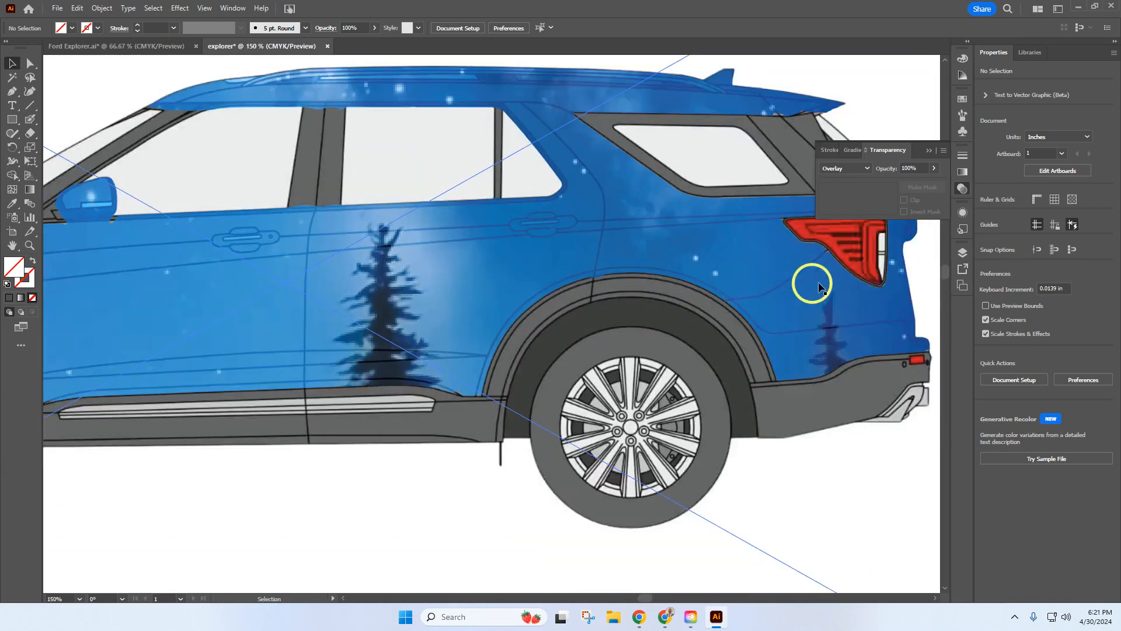
pyautogui.click(970, 250)
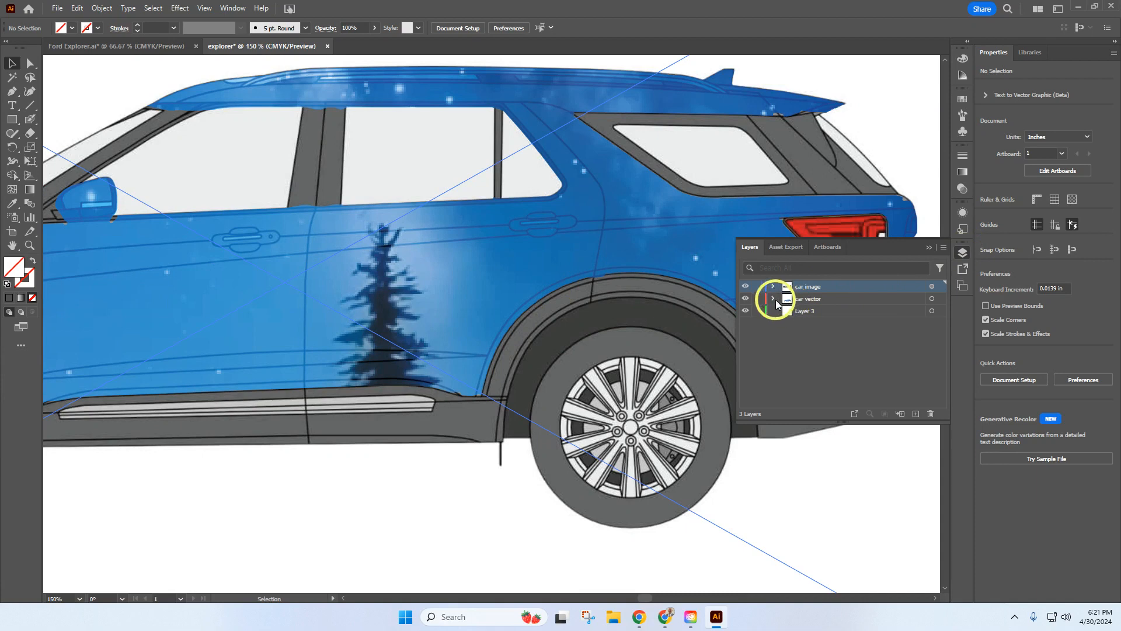
pyautogui.keyDown('alt'); pyautogui.click(746, 301); pyautogui.keyUp('alt')
pyautogui.keyDown('alt'); pyautogui.click(746, 301); pyautogui.keyUp('alt')
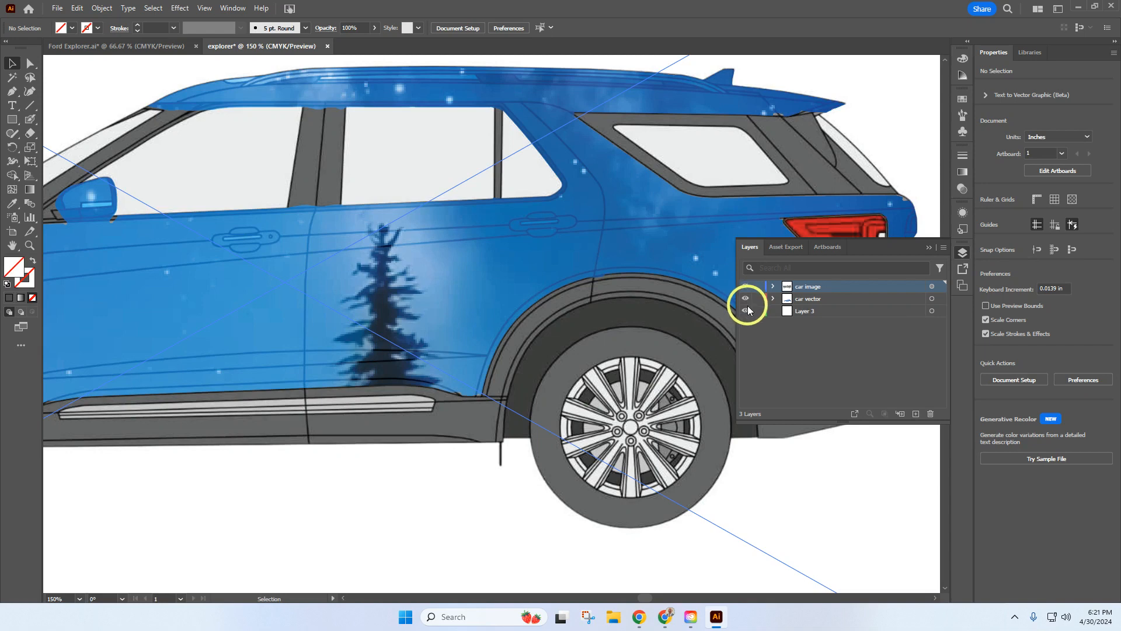
pyautogui.click(746, 312)
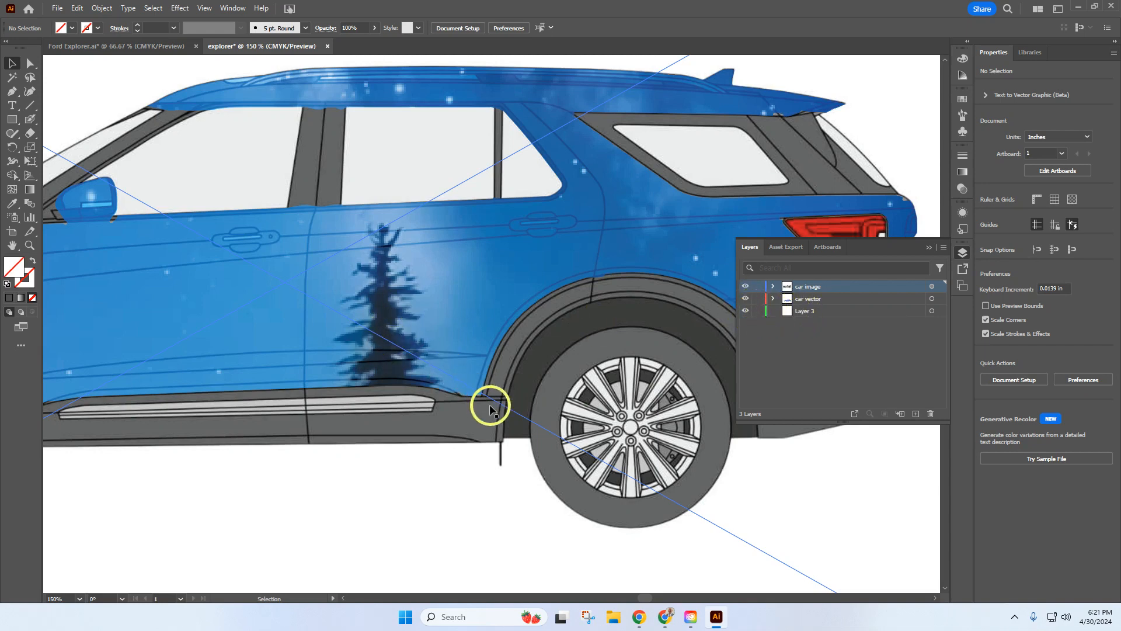
pyautogui.scroll(-3, 472, 412)
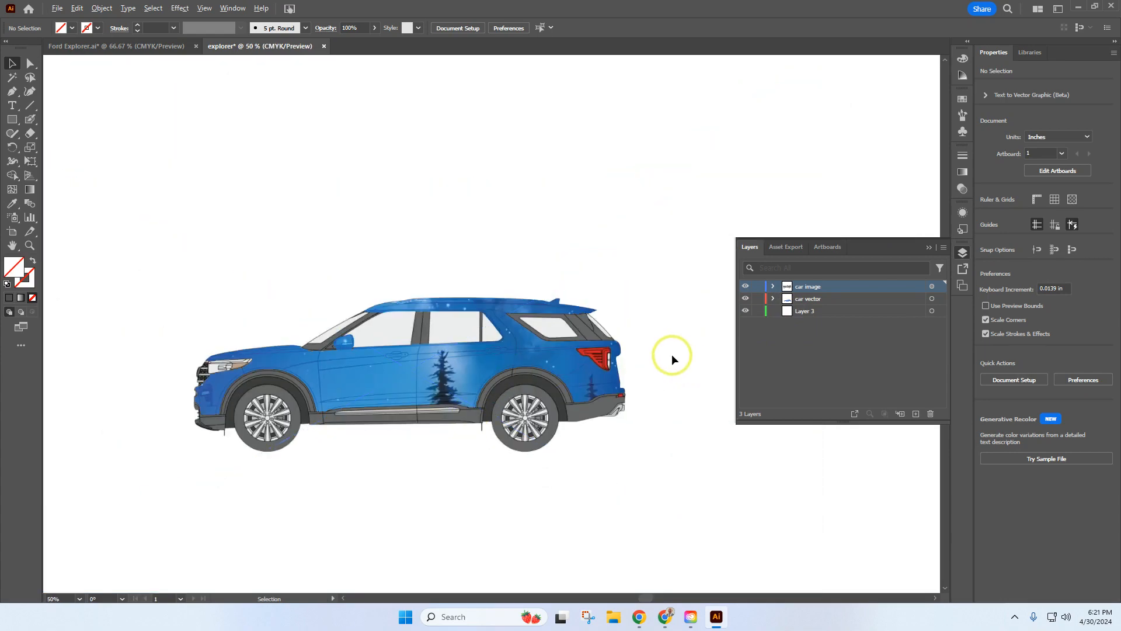
pyautogui.scroll(2, 674, 352)
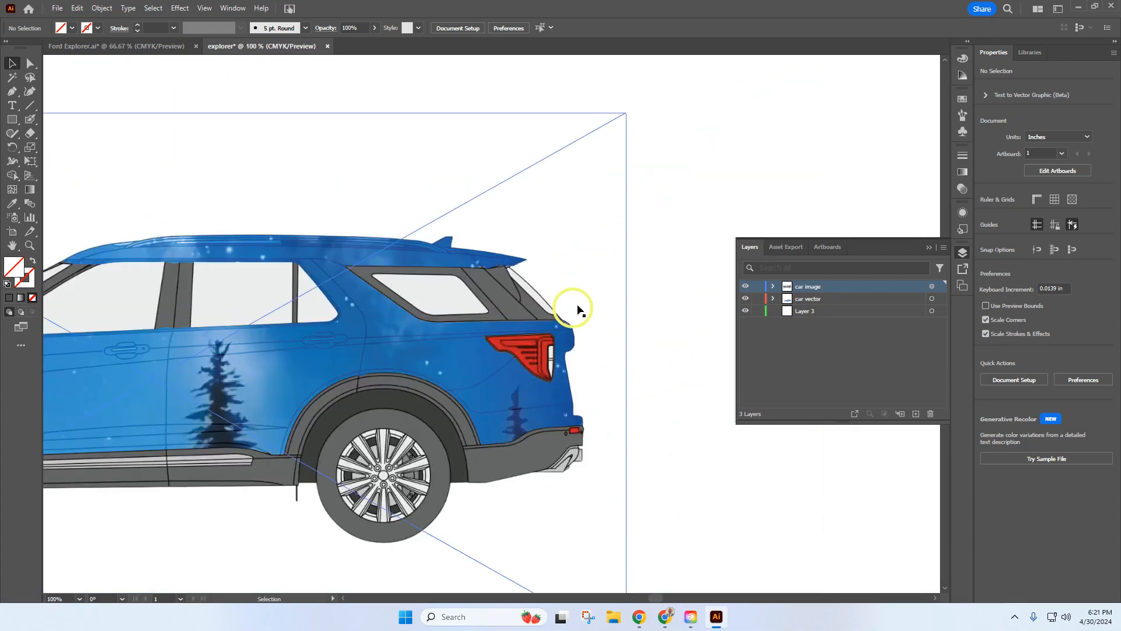
pyautogui.scroll(-2, 648, 278)
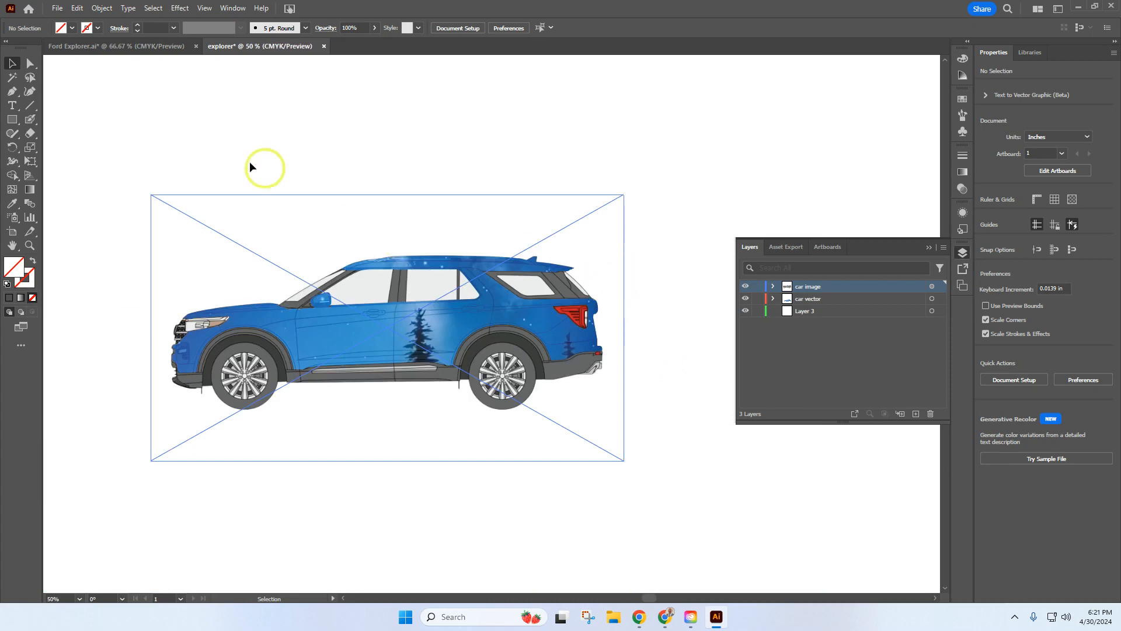
# Switch to Google Drive in Chrome and download FWLogo-bw-Registered_lrg (1).jpg from the vehicle wrap contest's Logos folder.
pyautogui.click(666, 620)
pyautogui.click(225, 11)
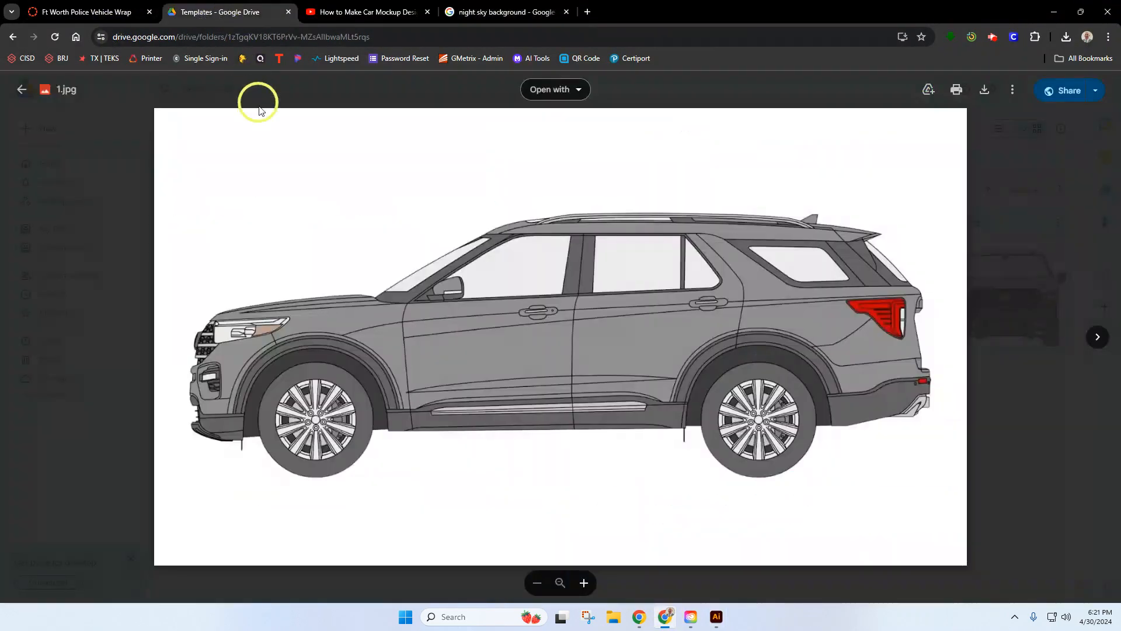
pyautogui.click(22, 90)
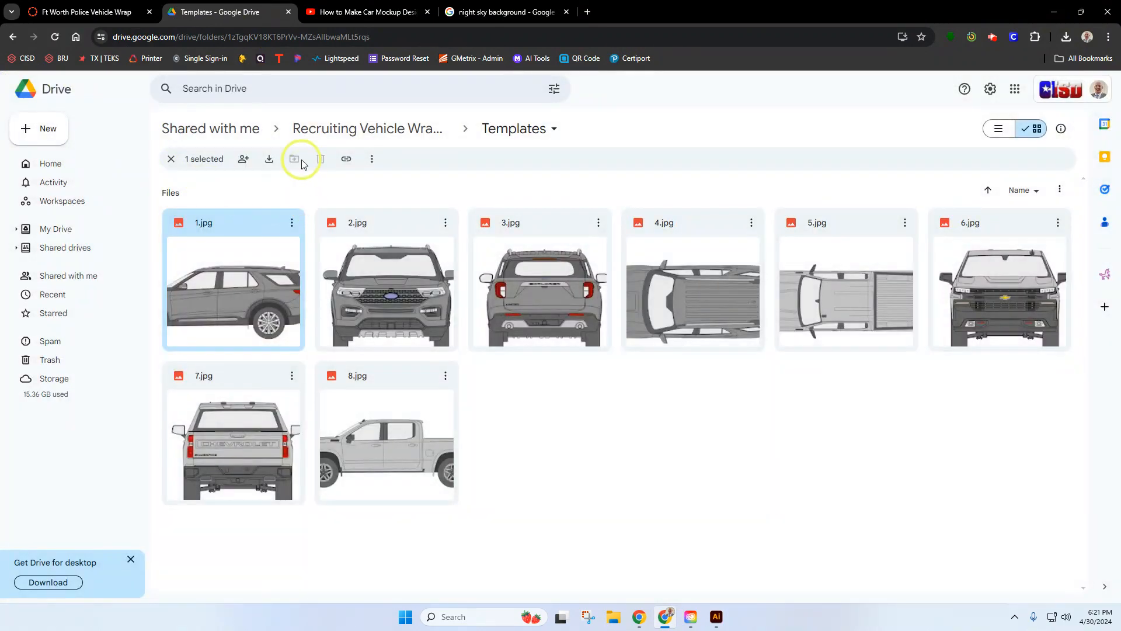
pyautogui.click(338, 130)
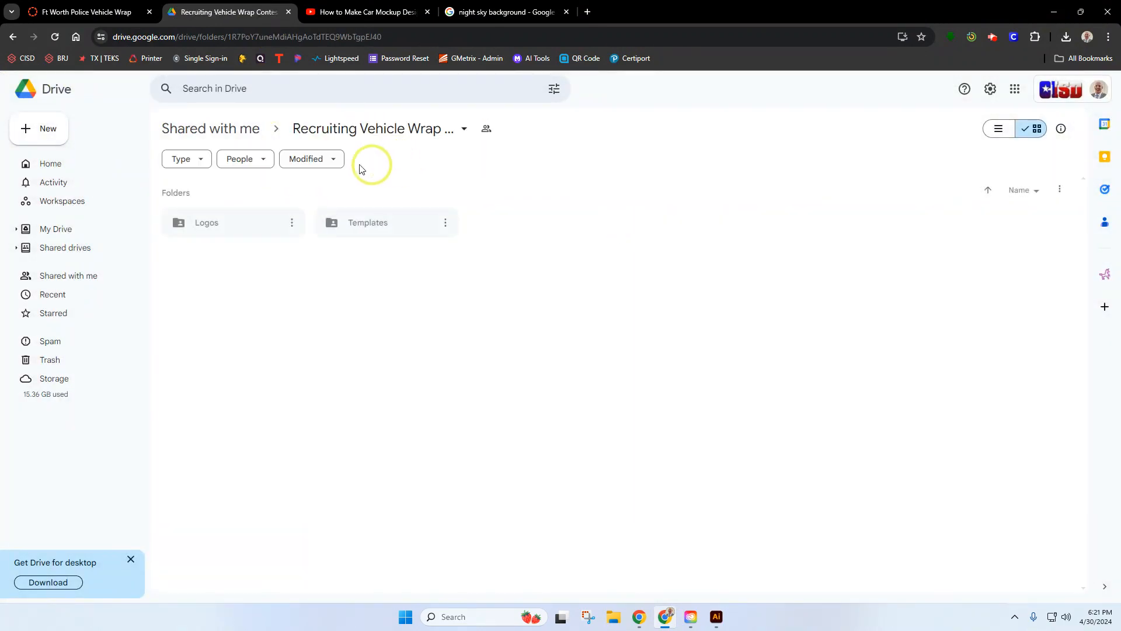
pyautogui.click(231, 233)
pyautogui.doubleClick(230, 234)
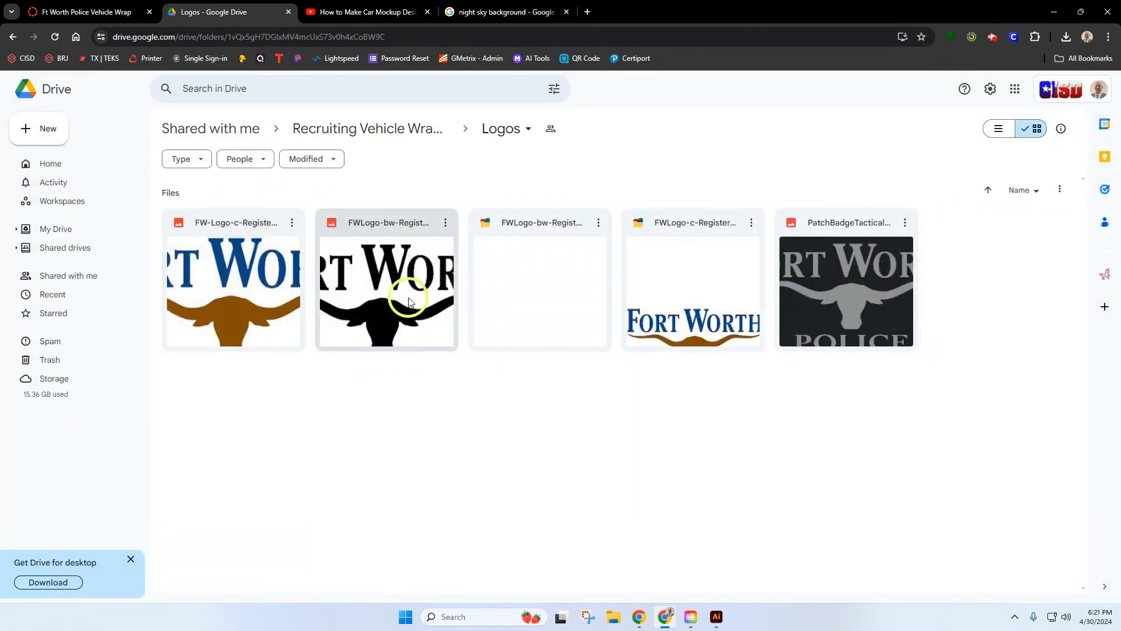
pyautogui.doubleClick(409, 302)
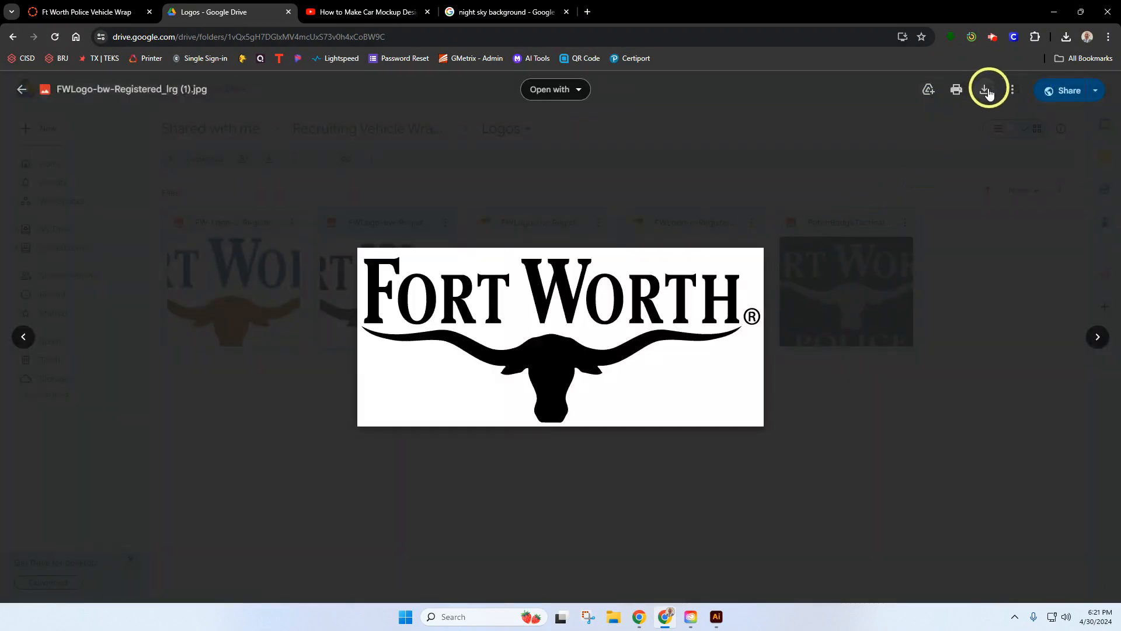
pyautogui.click(989, 89)
# Return to Illustrator and place FWLogo-bw-Registered_lrg (1).jpg as a linked image on Layer 3, up and right of the car.
pyautogui.click(717, 618)
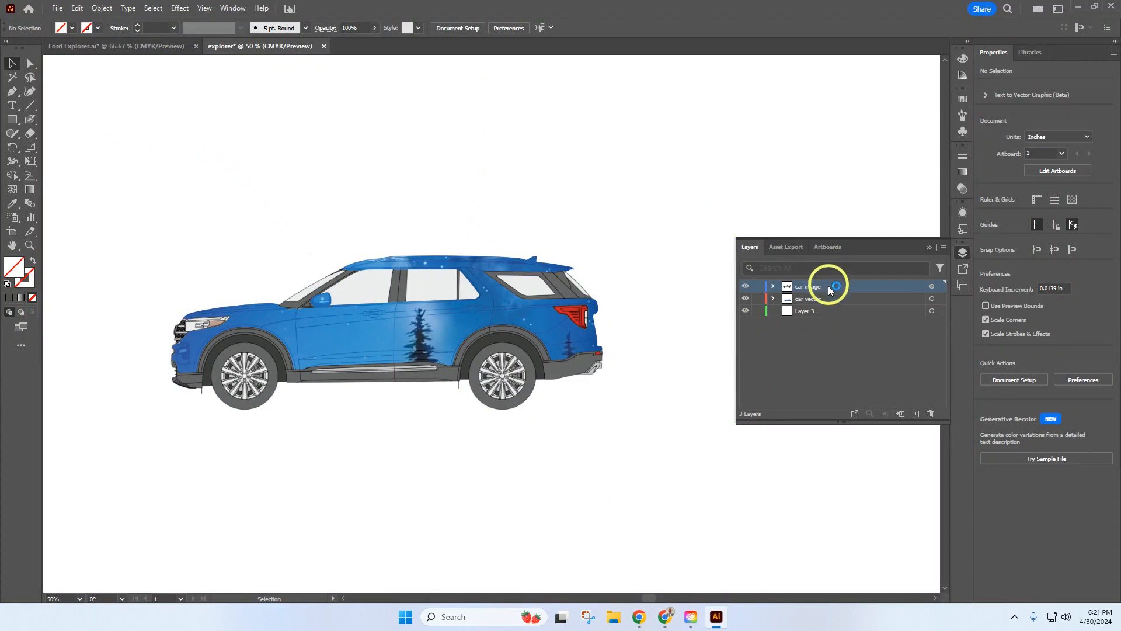
pyautogui.click(818, 312)
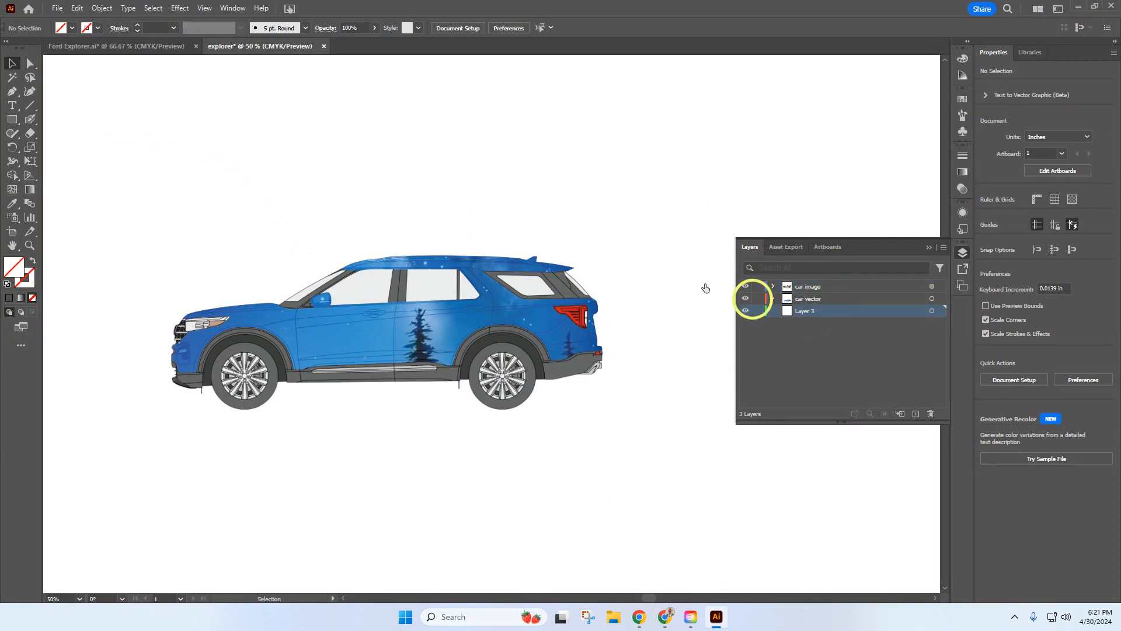
pyautogui.click(60, 10)
pyautogui.click(105, 218)
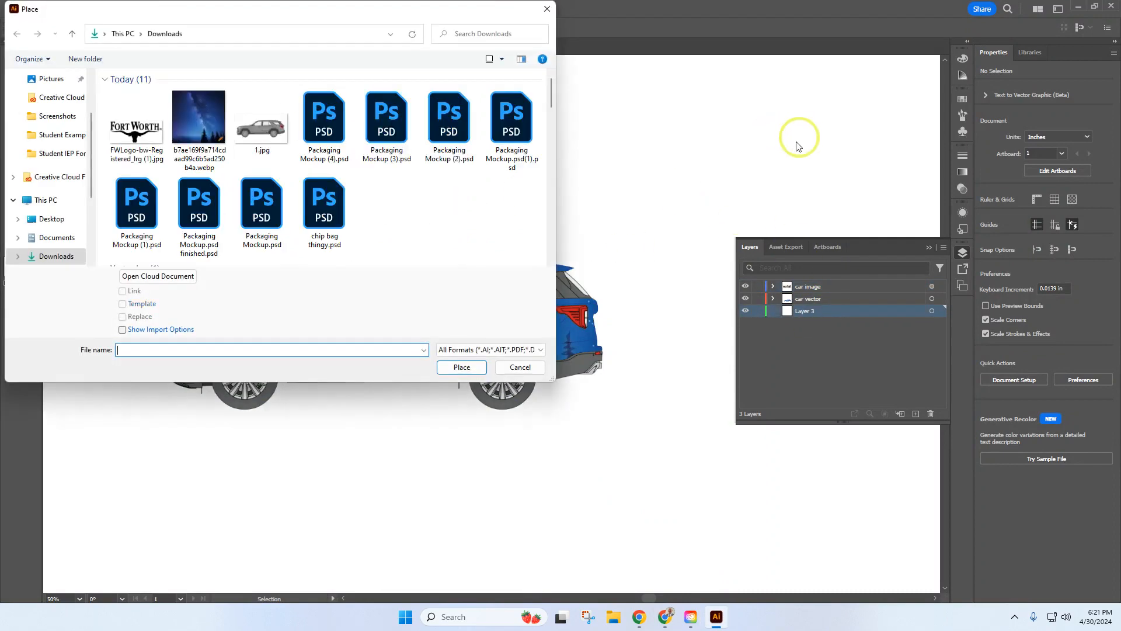
pyautogui.click(137, 126)
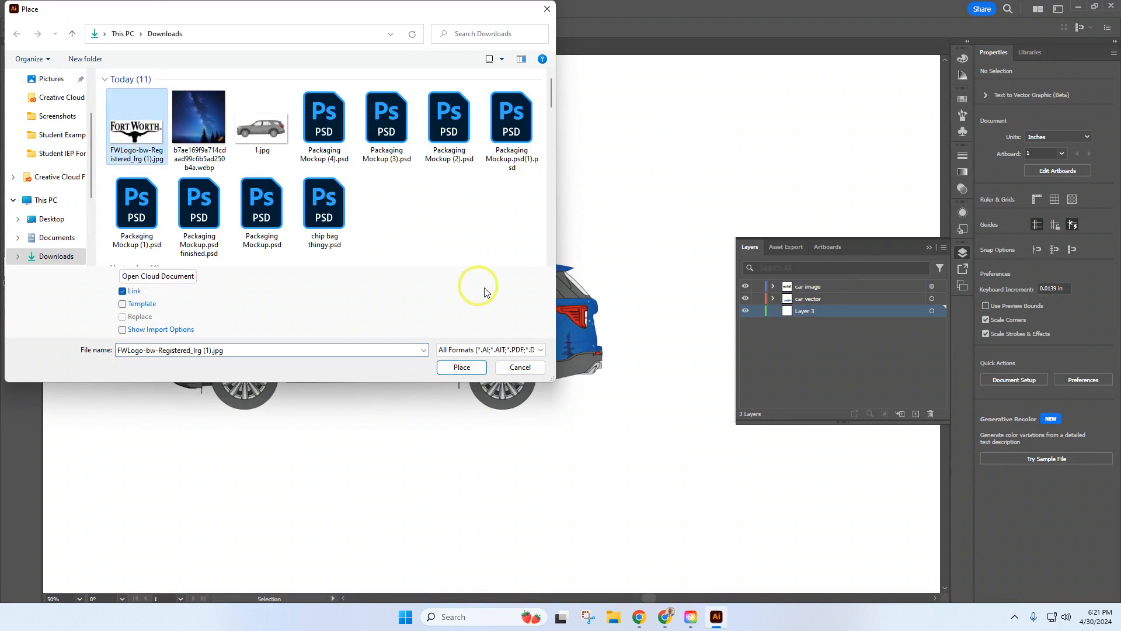
pyautogui.click(467, 367)
pyautogui.click(781, 126)
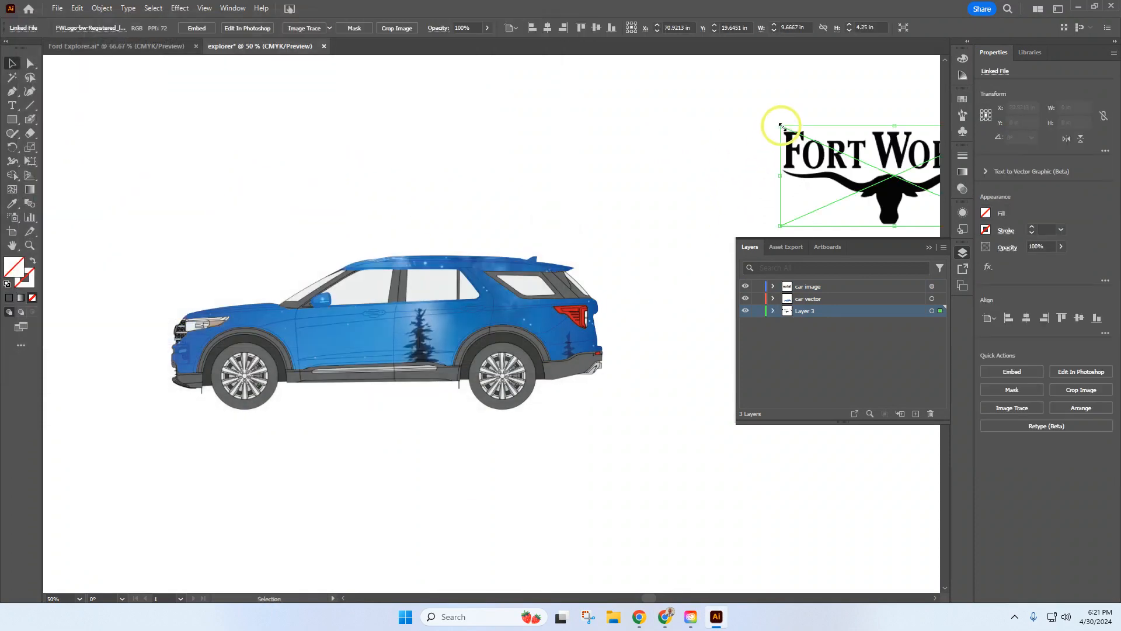
# Move the placed Fort Worth logo above the artboard and convert it to vector paths with Image Trace and Expand.
pyautogui.scroll(-3, 409, 234)
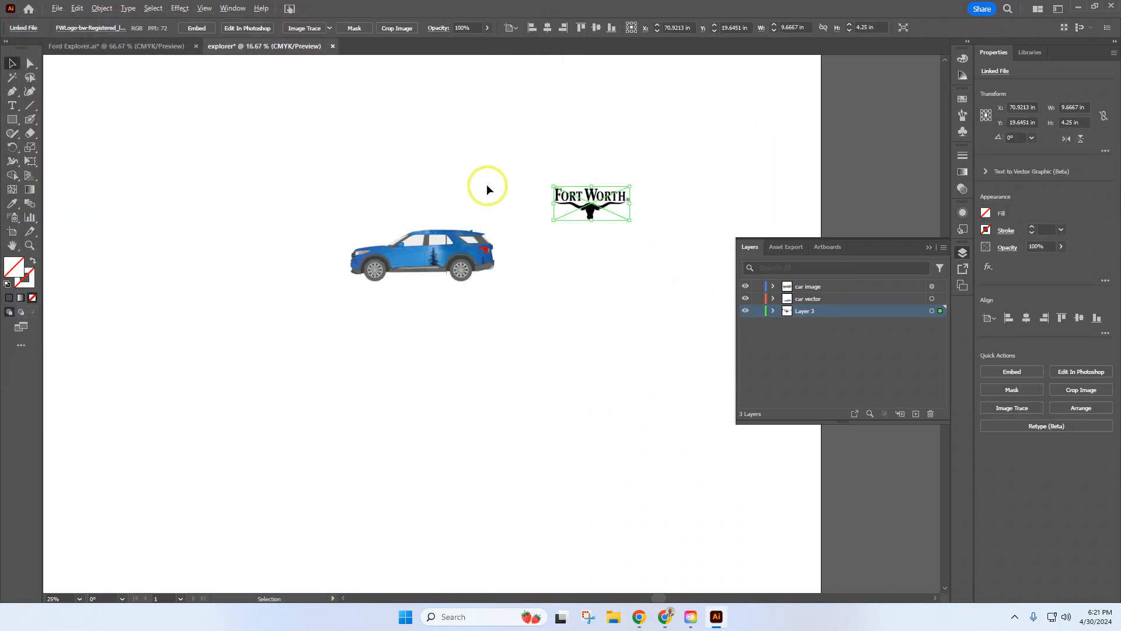
pyautogui.scroll(-3, 487, 186)
pyautogui.scroll(1, 544, 304)
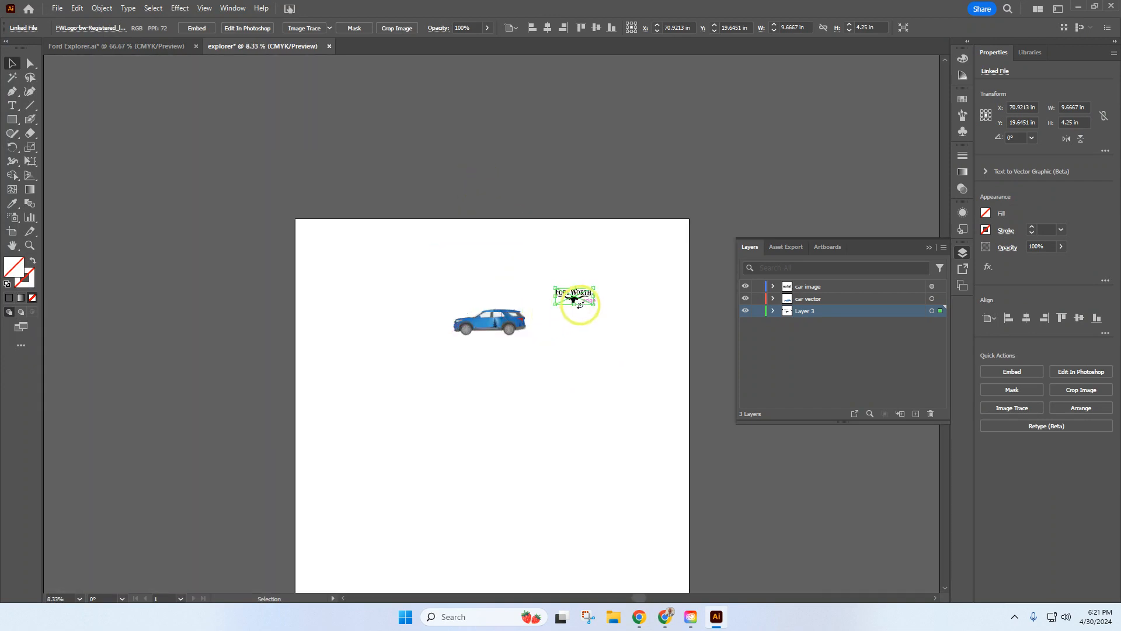
pyautogui.moveTo(575, 300); pyautogui.dragTo(578, 193)
pyautogui.scroll(4, 584, 193)
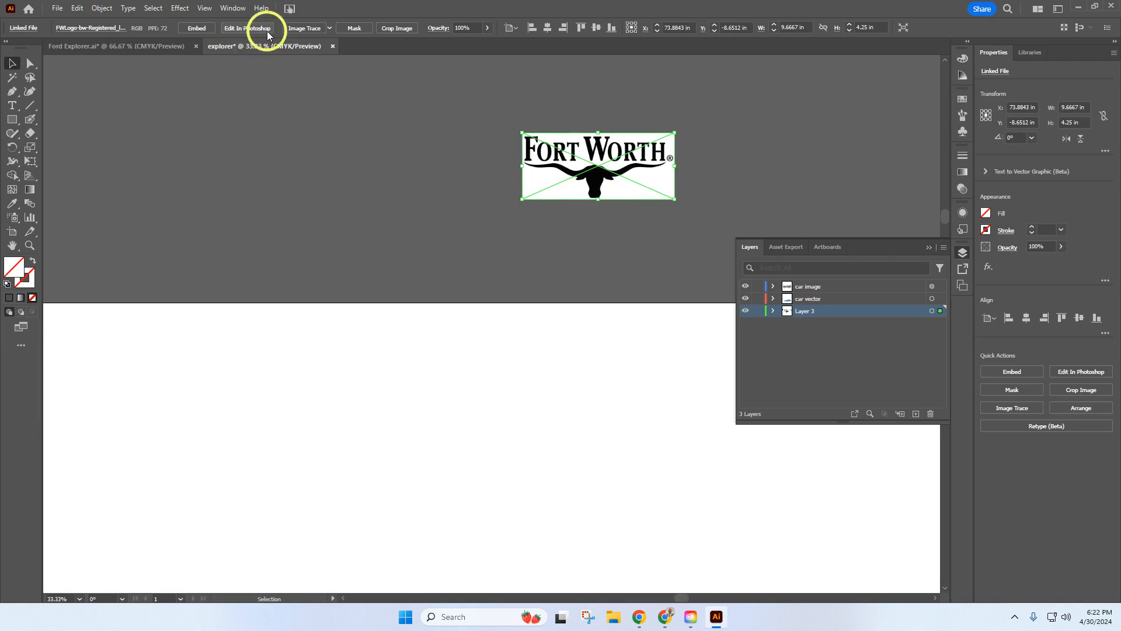
pyautogui.click(302, 29)
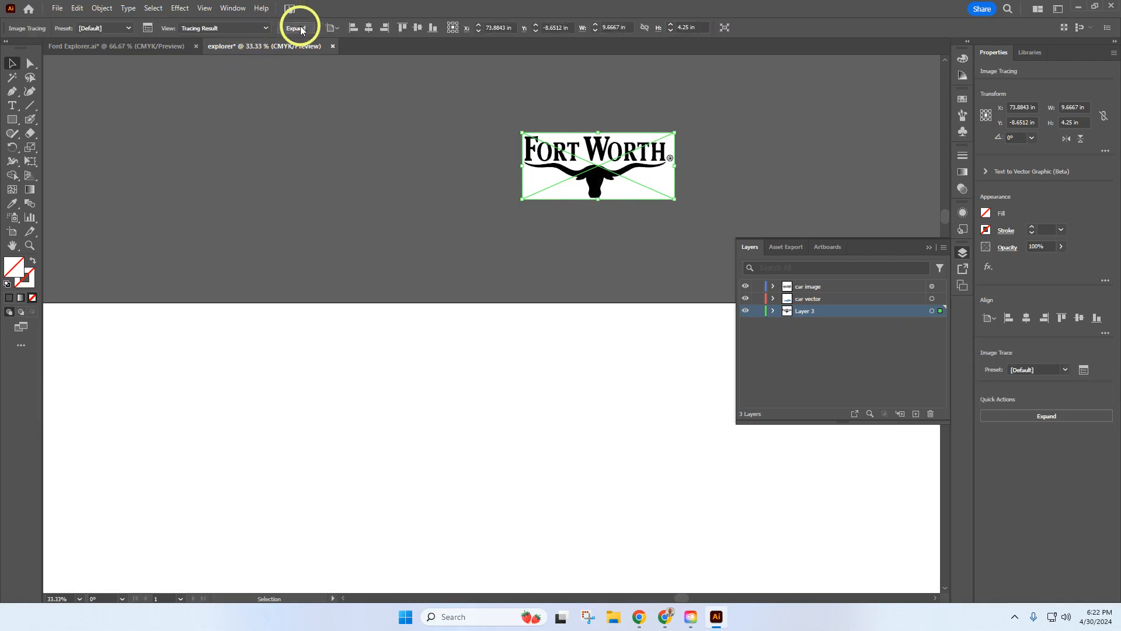
pyautogui.click(301, 30)
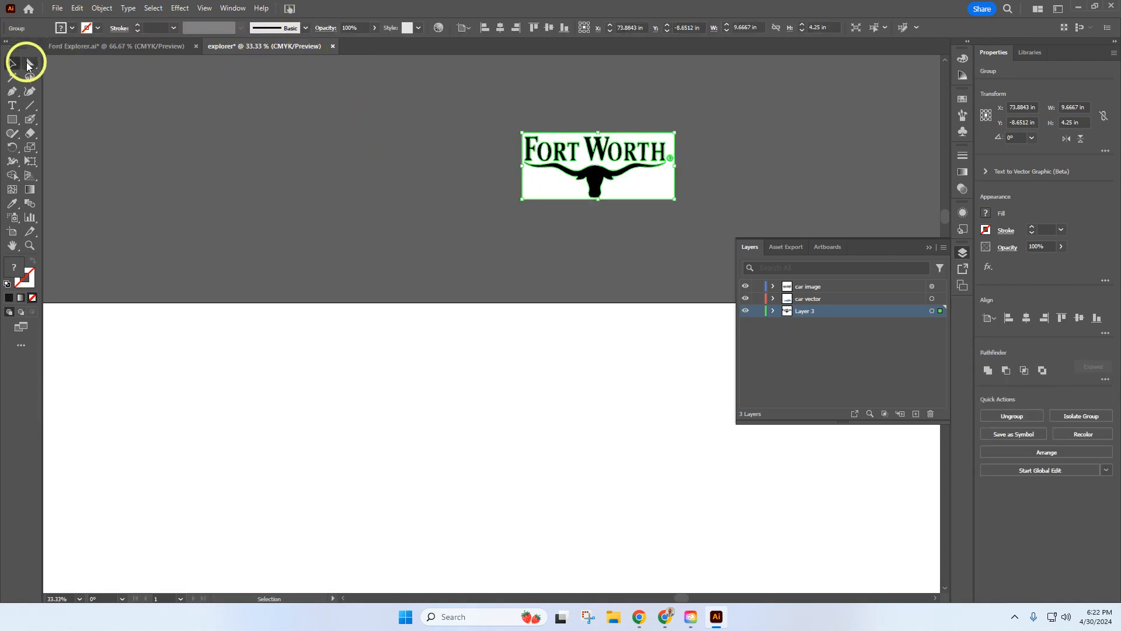
# Delete the white background shape from the traced logo and shift the logo down and left toward the artboard.
pyautogui.click(28, 63)
pyautogui.click(462, 166)
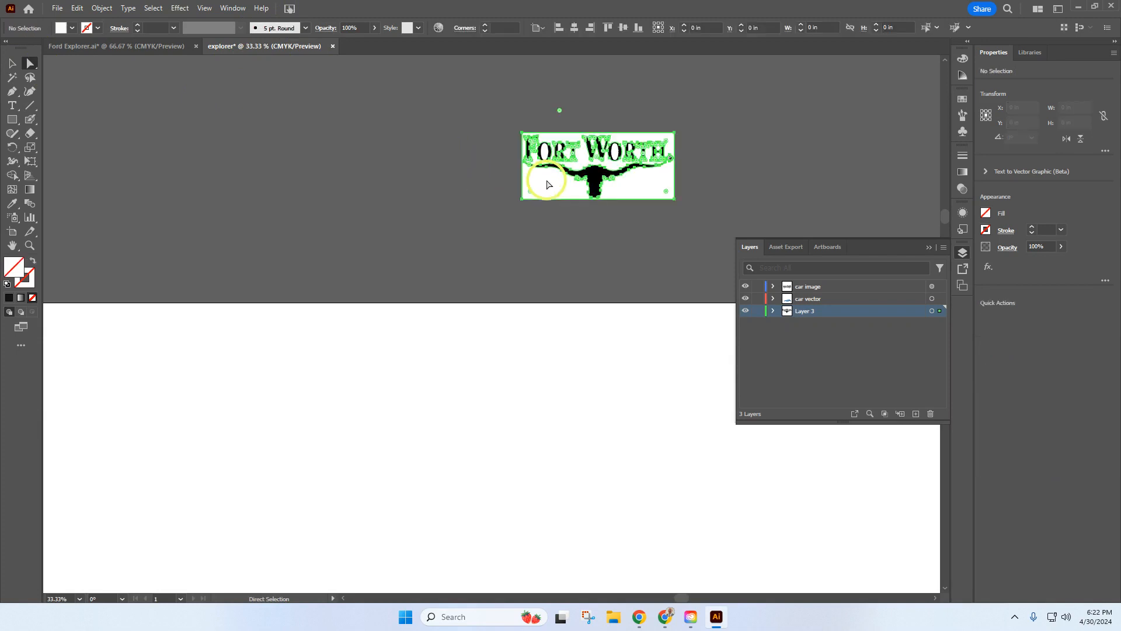
pyautogui.click(547, 184)
pyautogui.press('Delete')
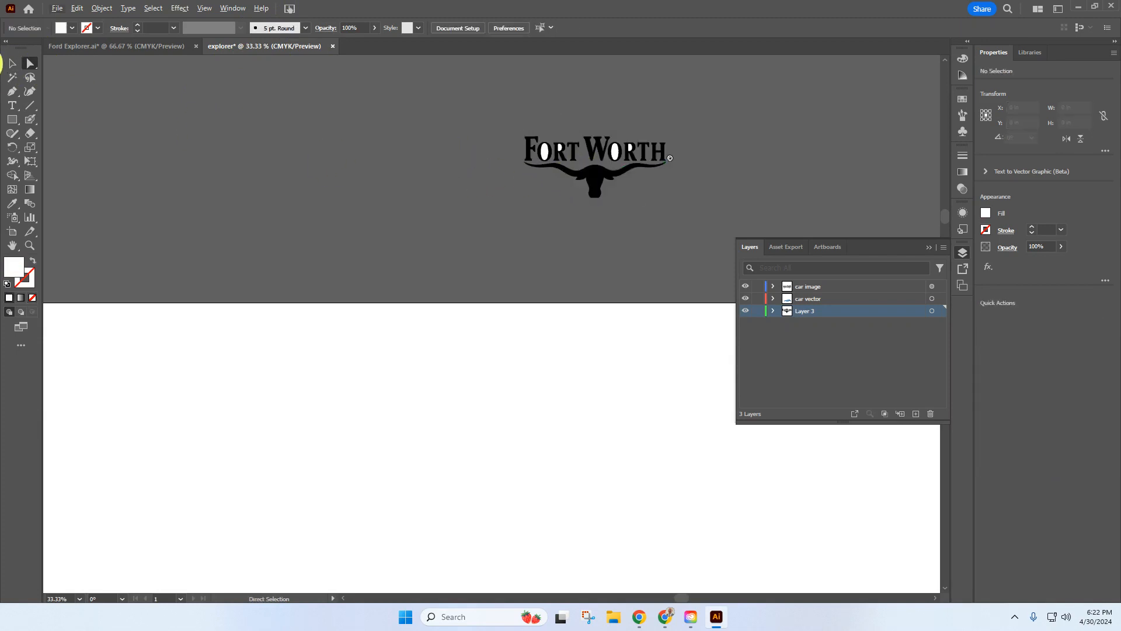
pyautogui.click(13, 63)
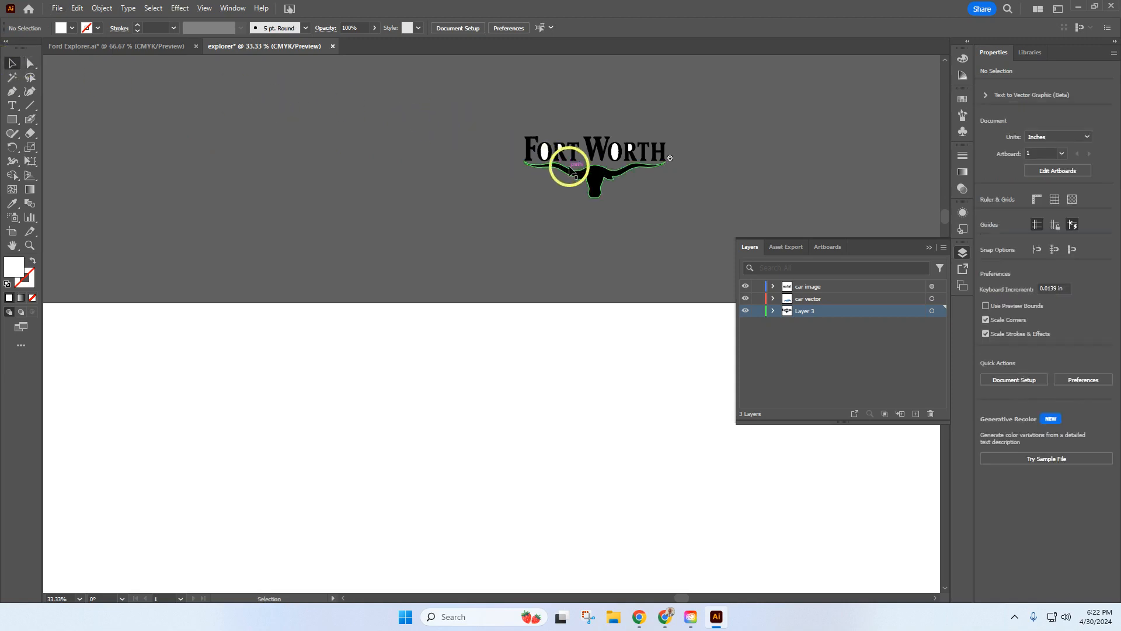
pyautogui.moveTo(591, 176); pyautogui.dragTo(531, 244)
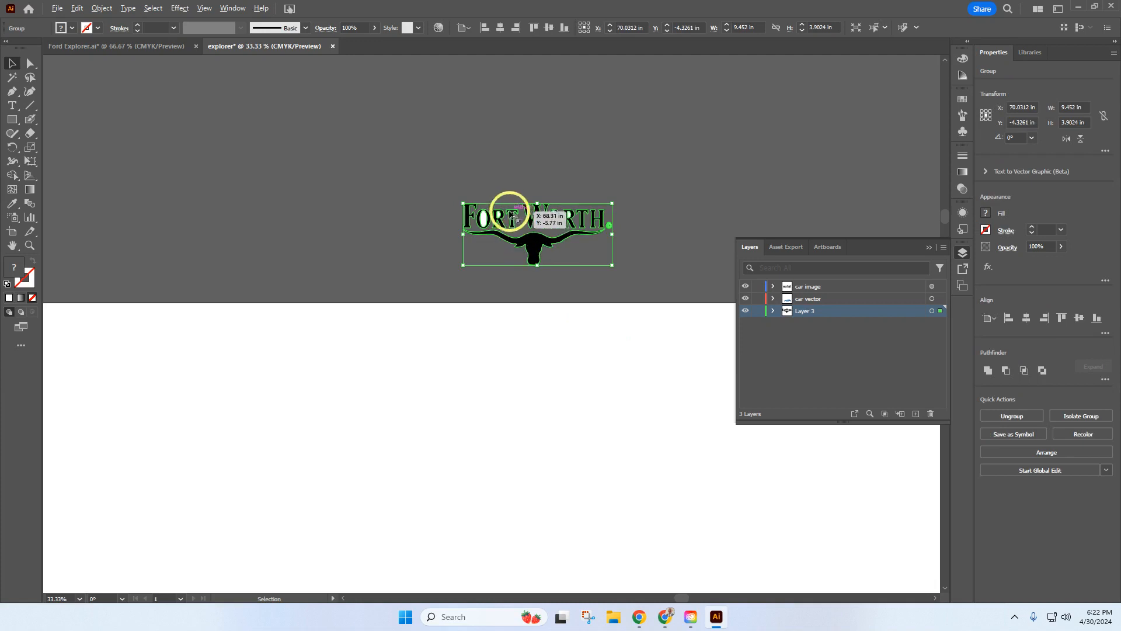
# Delete the white shapes inside the O and R letters of the Fort Worth lettering.
pyautogui.keyDown('alt'); pyautogui.scroll(4, 512, 215); pyautogui.keyUp('alt')
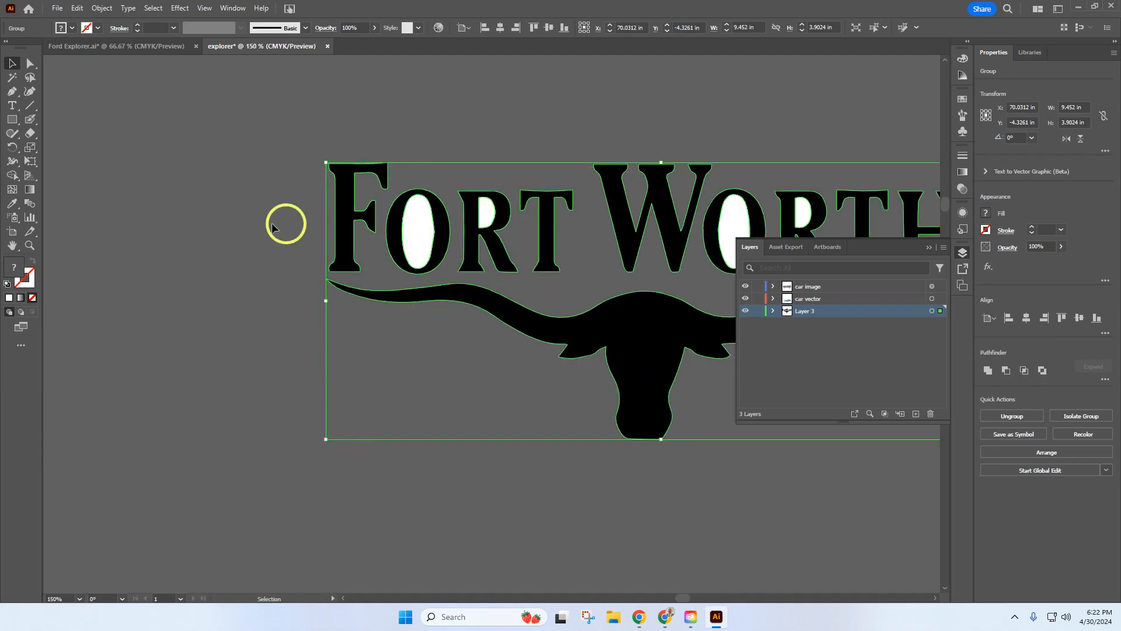
pyautogui.click(273, 227)
pyautogui.click(30, 64)
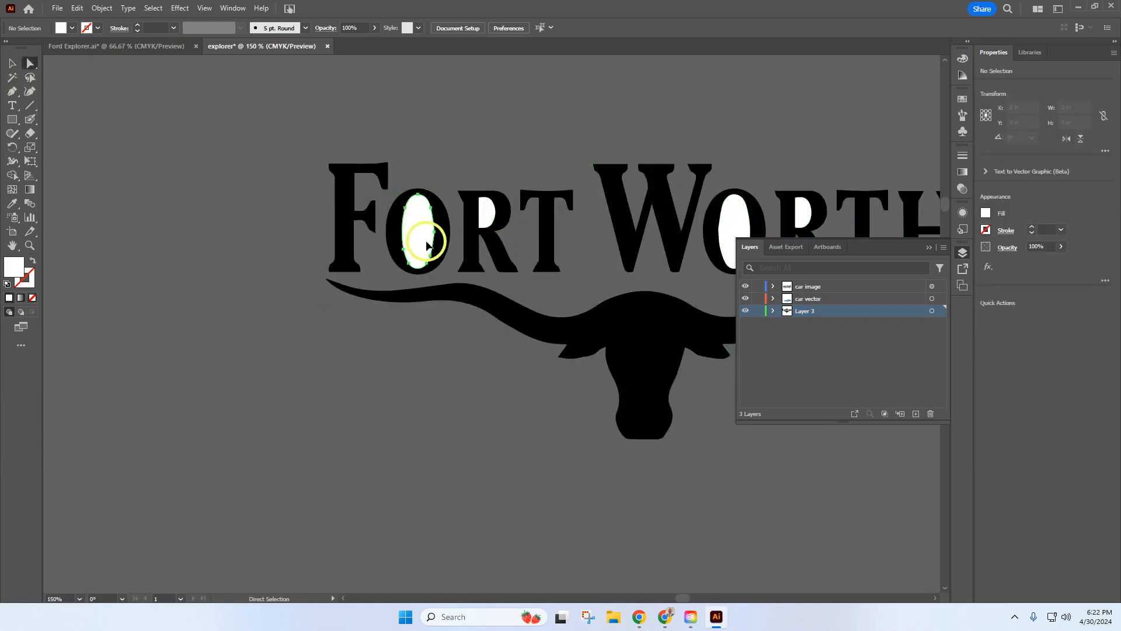
pyautogui.click(427, 239)
pyautogui.press('Delete')
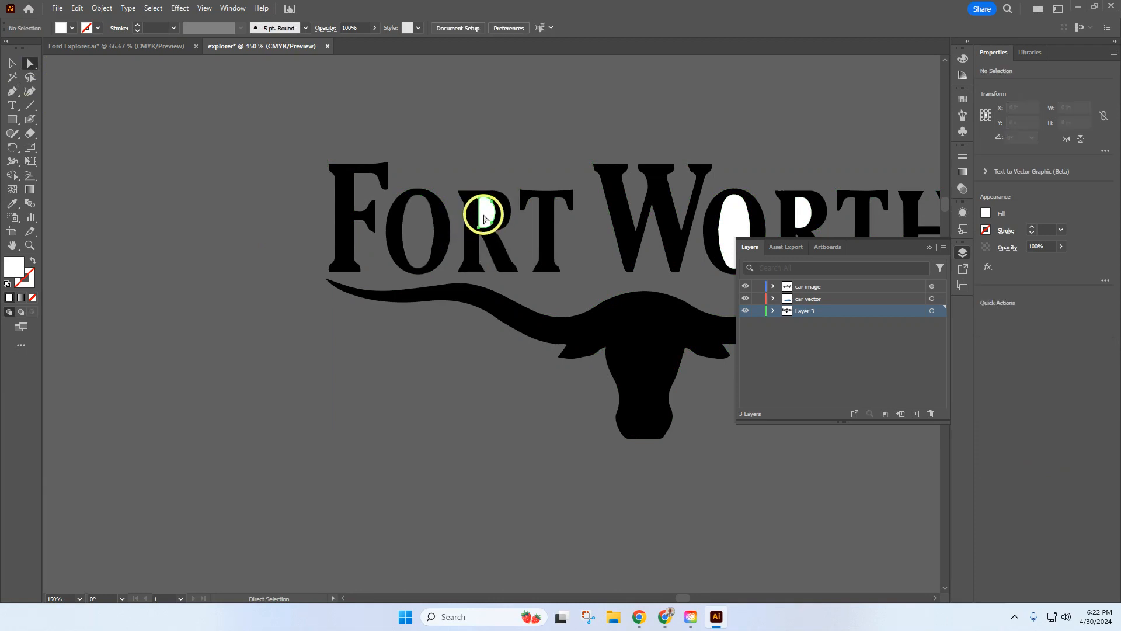
pyautogui.click(806, 212)
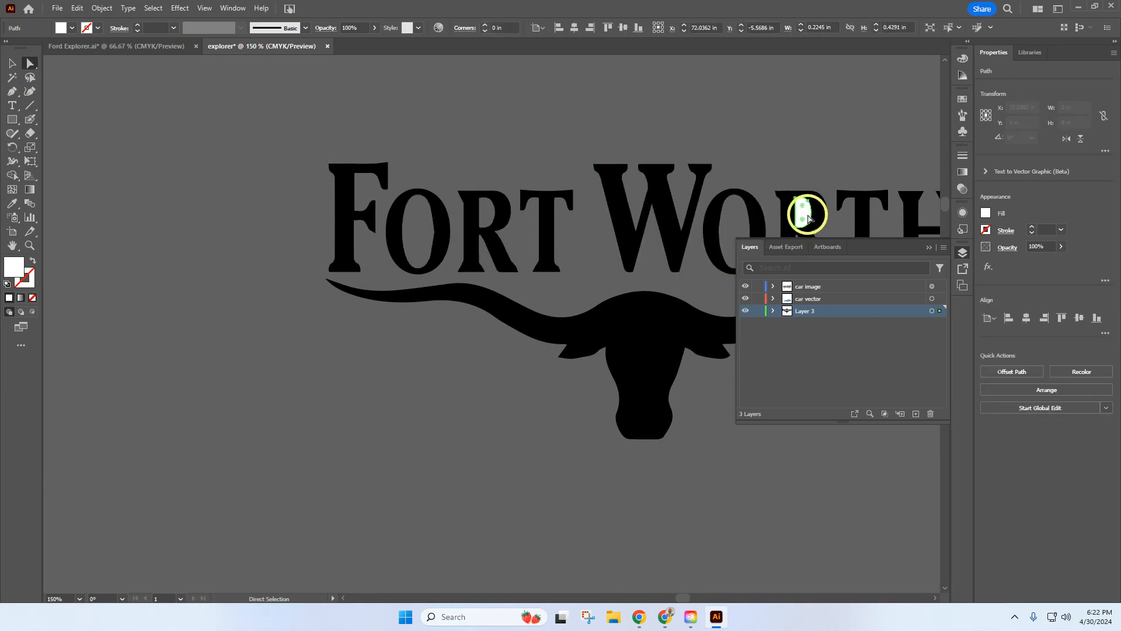
pyautogui.press('Delete')
# Delete all parts of the registered trademark symbol beside the Fort Worth lettering.
pyautogui.keyDown('alt'); pyautogui.scroll(-4, 734, 207); pyautogui.keyUp('alt')
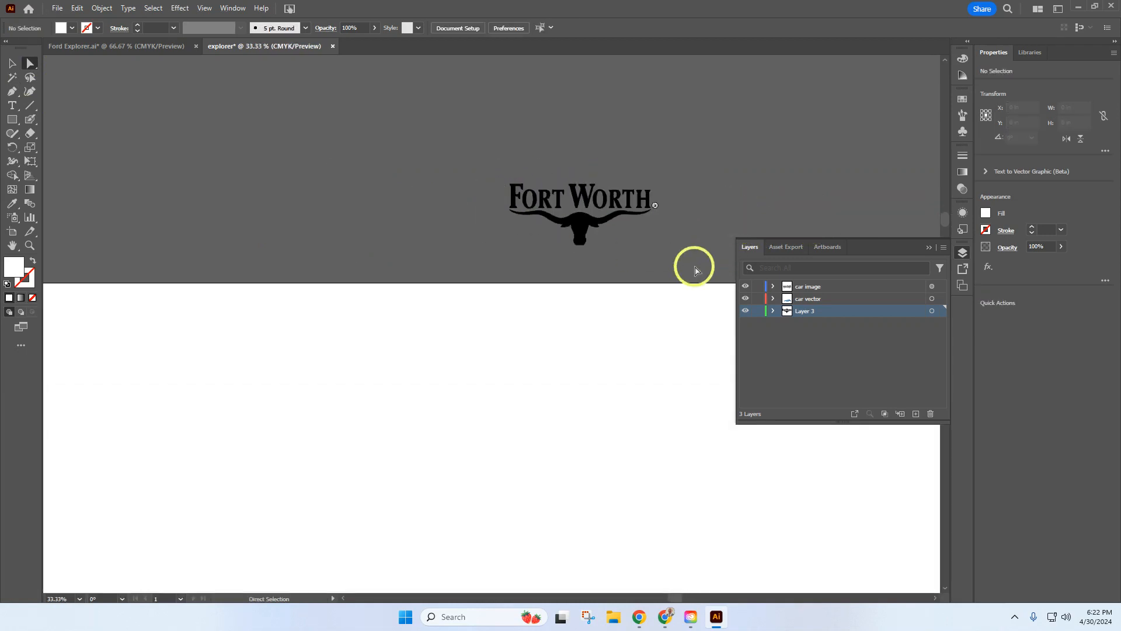
pyautogui.keyDown('alt'); pyautogui.scroll(4, 681, 266); pyautogui.keyUp('alt')
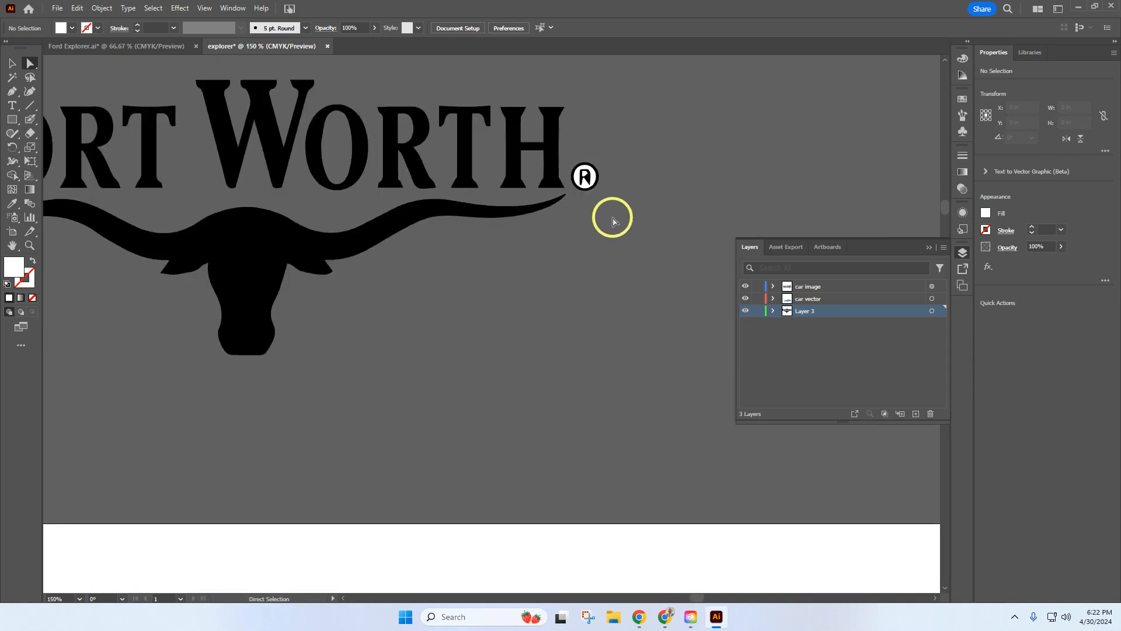
pyautogui.click(578, 160)
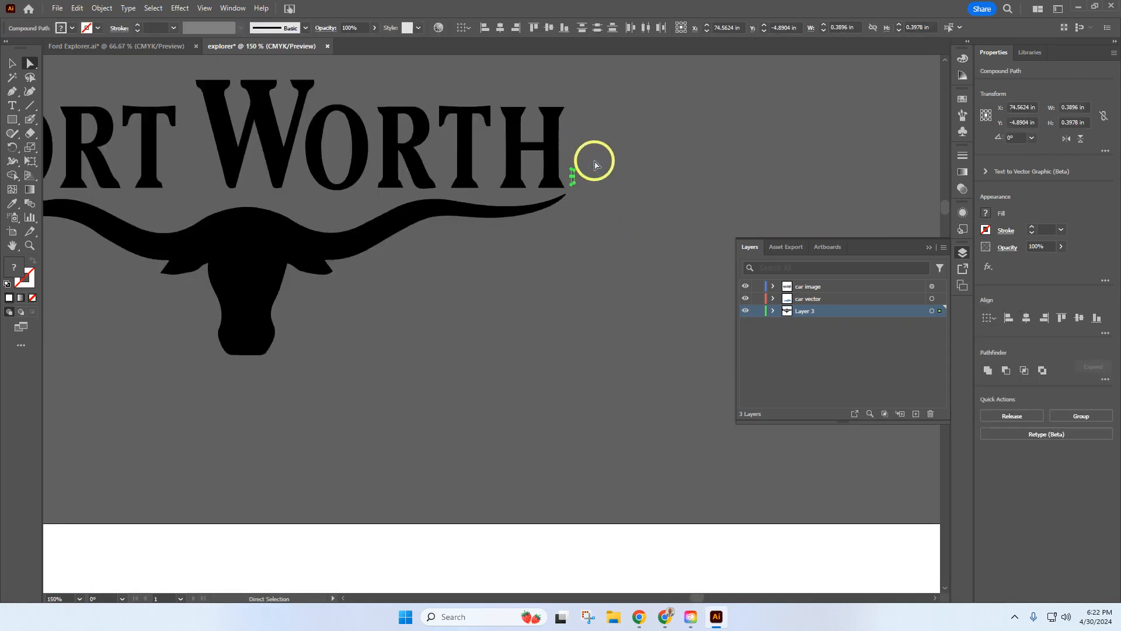
pyautogui.press('Delete')
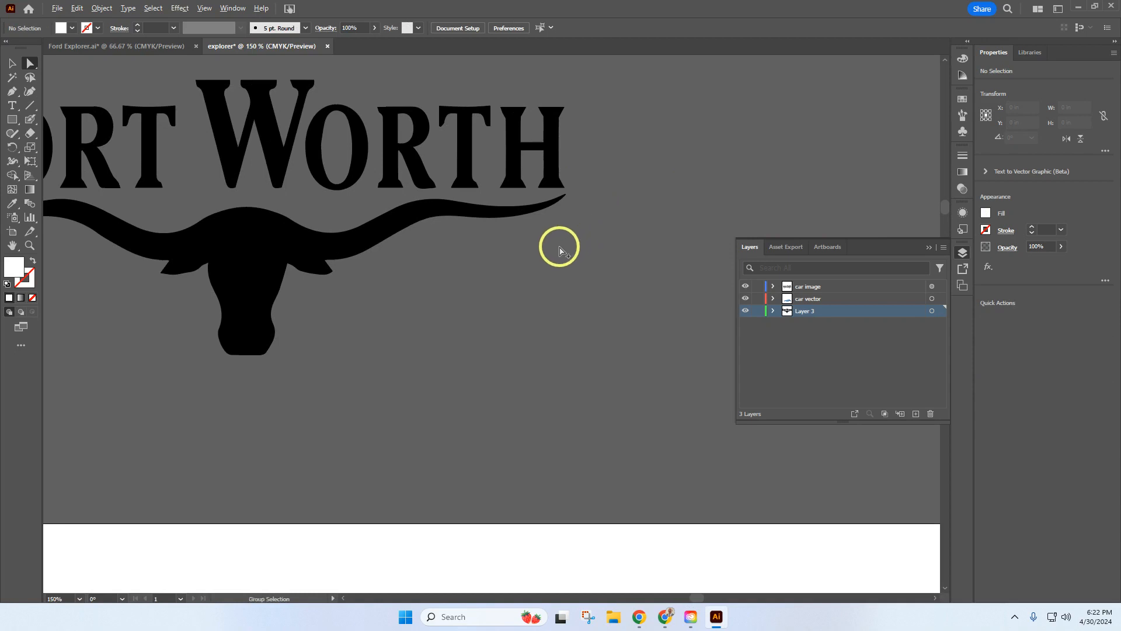
pyautogui.keyDown('alt'); pyautogui.scroll(-3, 564, 253); pyautogui.keyUp('alt')
pyautogui.keyDown('alt'); pyautogui.scroll(-3, 564, 253); pyautogui.keyUp('alt')
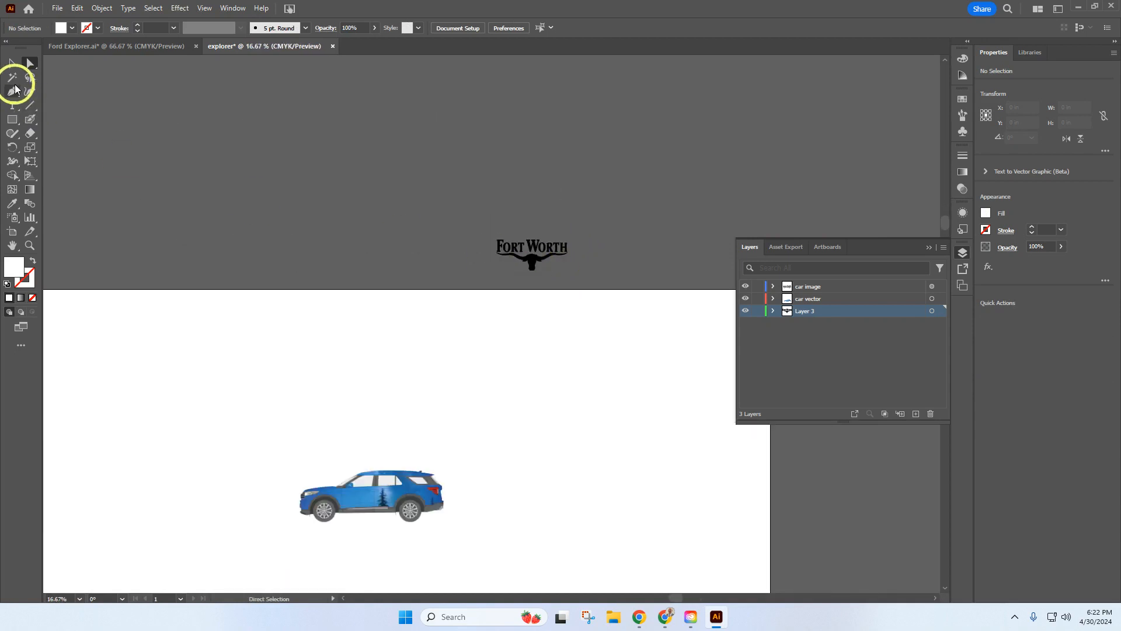
# Move the Fort Worth logo onto the side of the Explorer and transfer it from Layer 3 into the car vector layer's clip group.
pyautogui.click(12, 63)
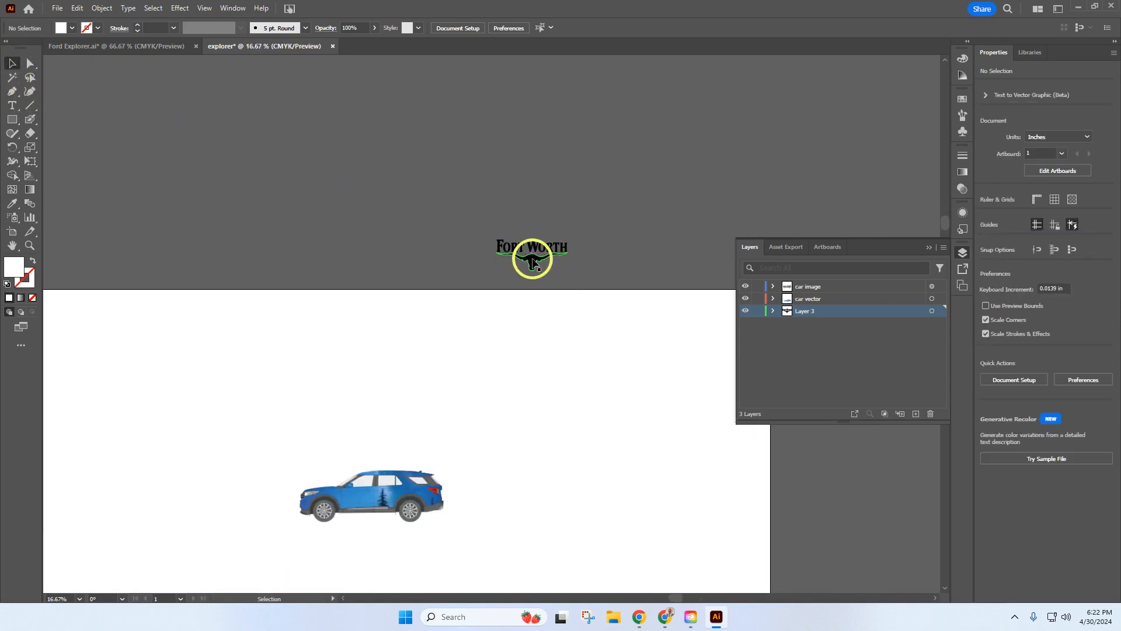
pyautogui.moveTo(531, 261); pyautogui.dragTo(369, 496)
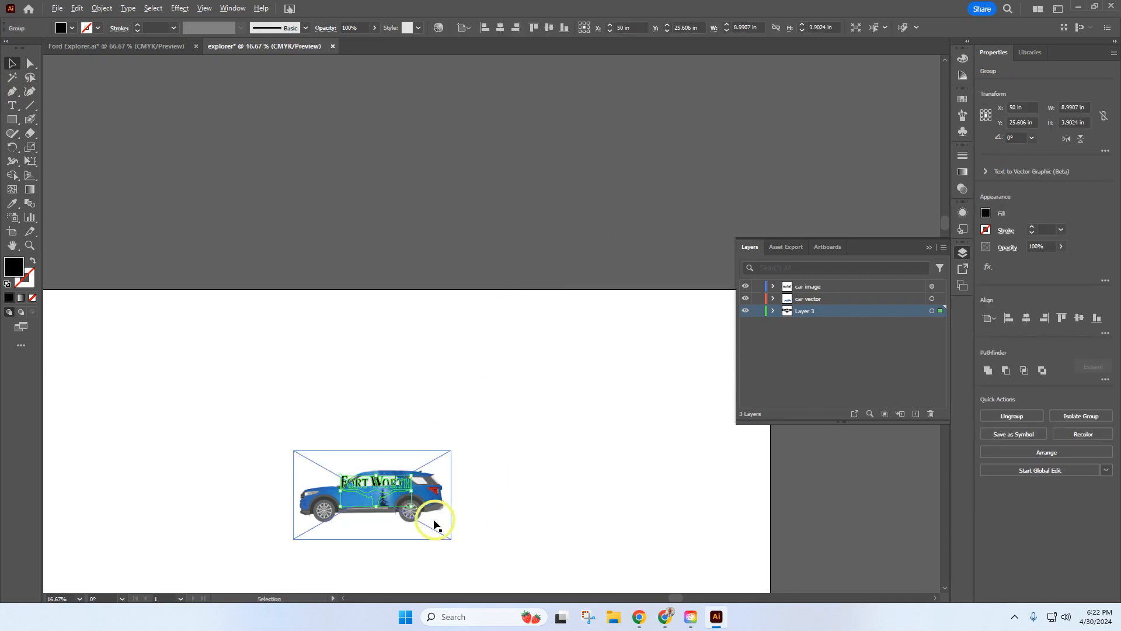
pyautogui.scroll(1, 435, 524)
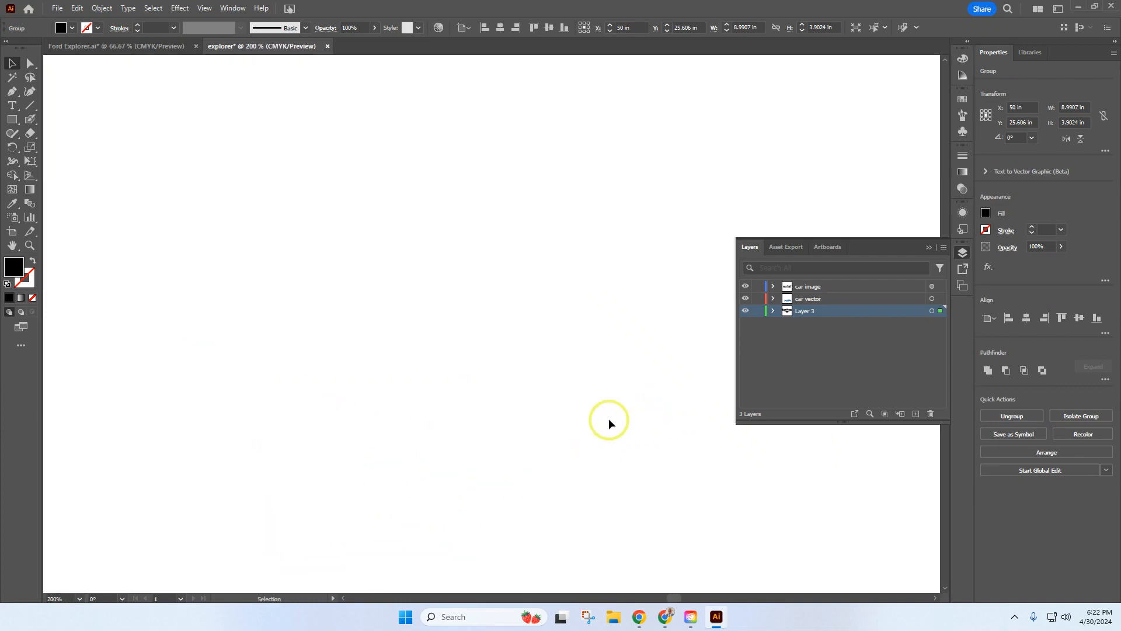
pyautogui.scroll(-7, 490, 479)
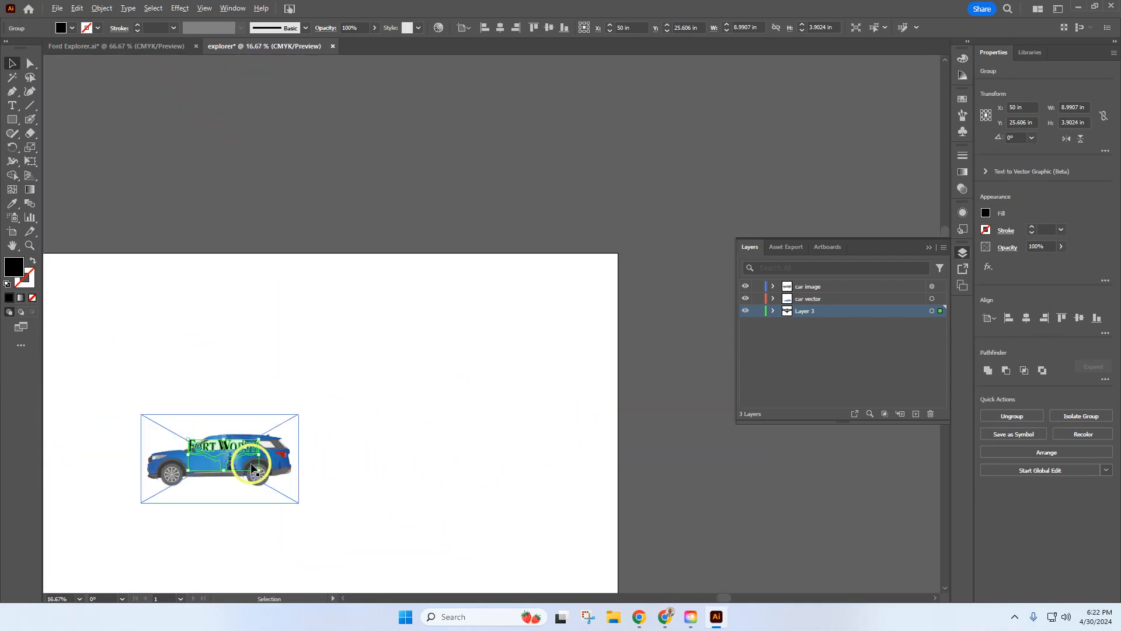
pyautogui.scroll(1, 594, 363)
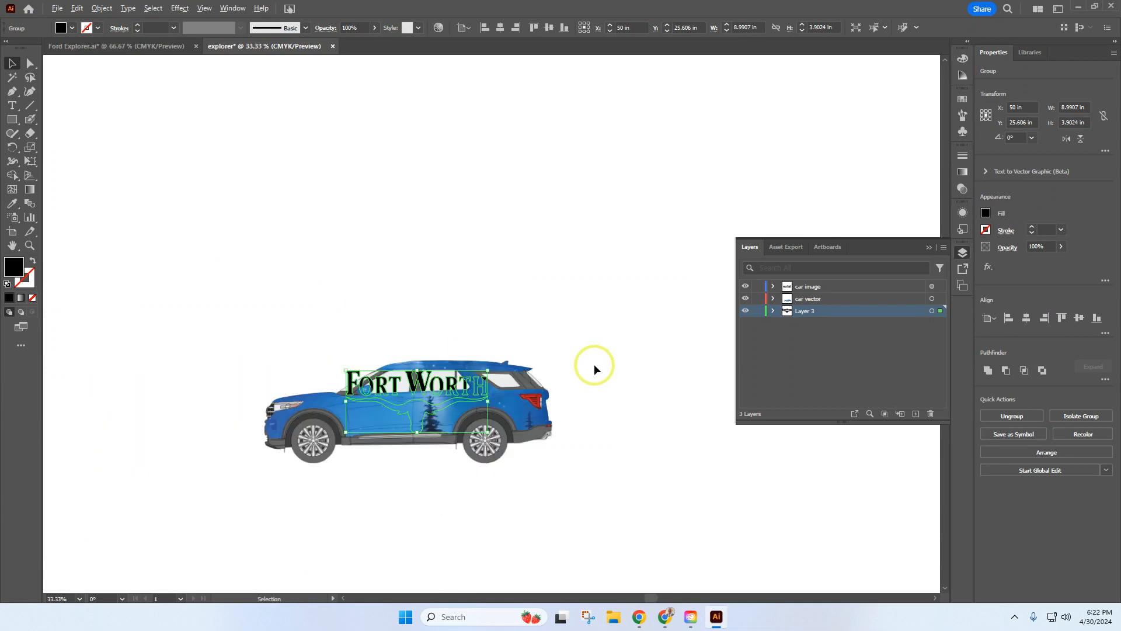
pyautogui.click(773, 298)
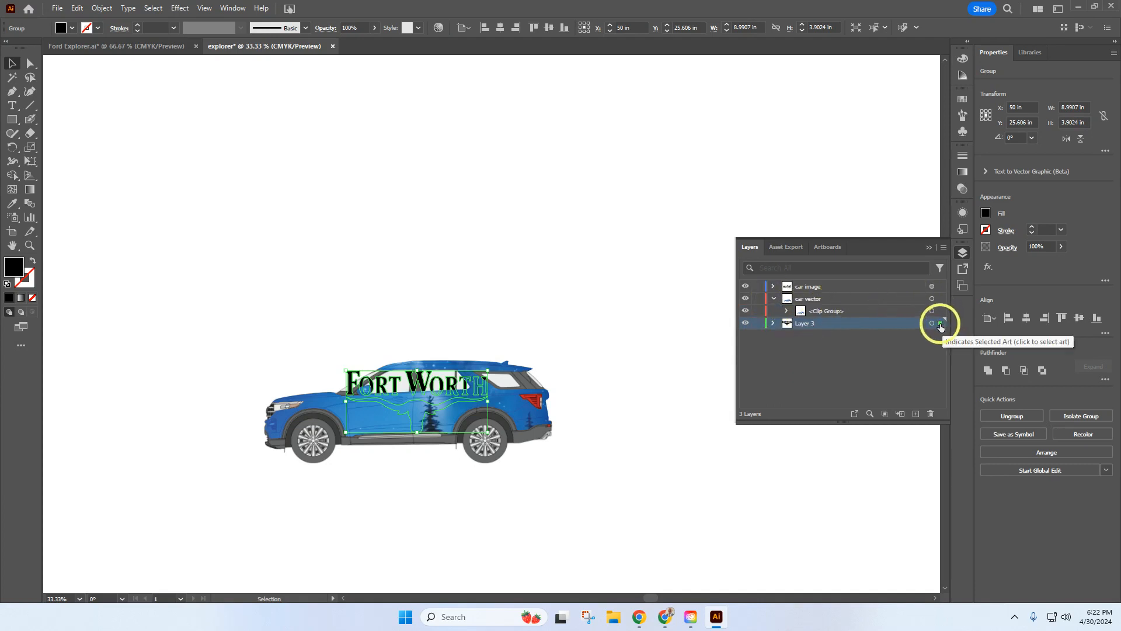
pyautogui.moveTo(939, 325); pyautogui.dragTo(938, 311)
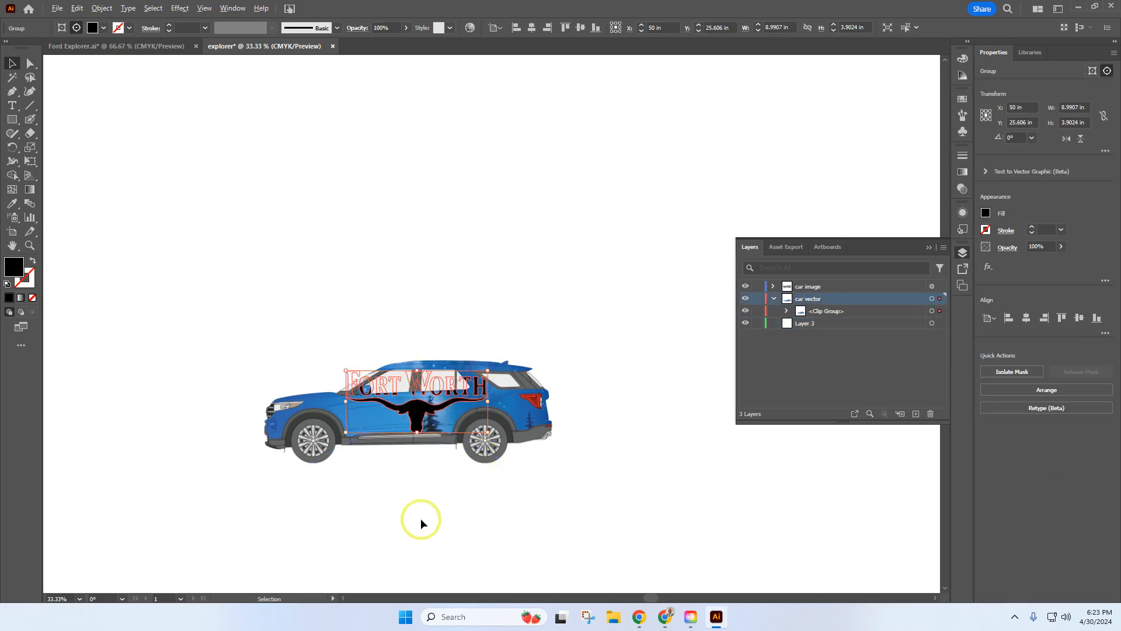
# With the car image hidden, scale the clipped logo to about 3.82 × 1.66 in and place it between the front wheel arch and large tree.
pyautogui.scroll(3, 418, 497)
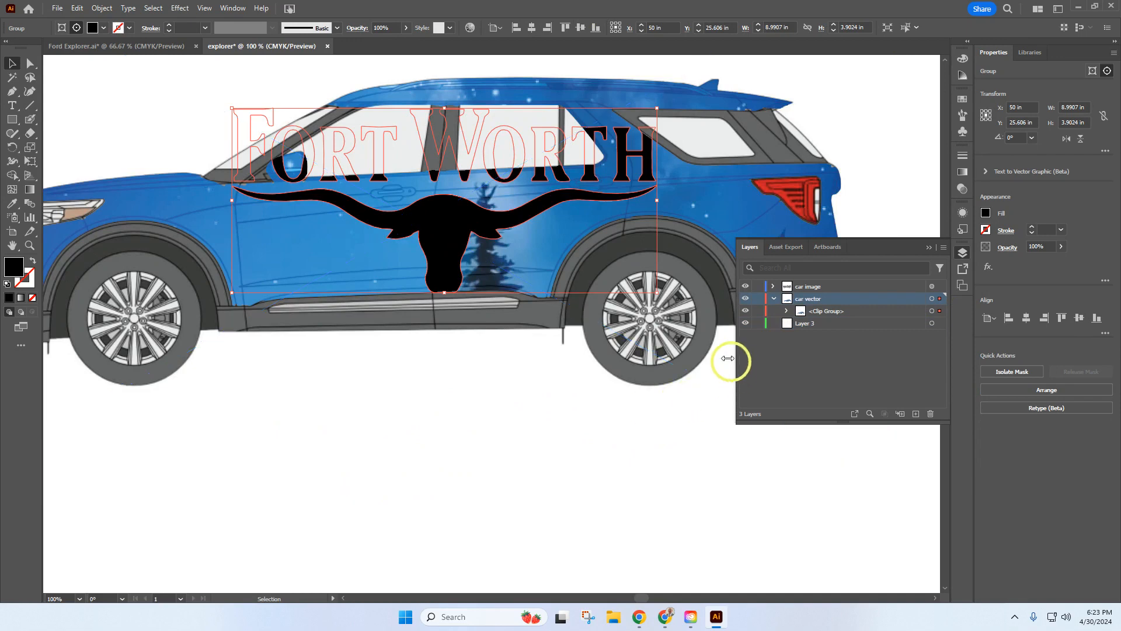
pyautogui.doubleClick(444, 255)
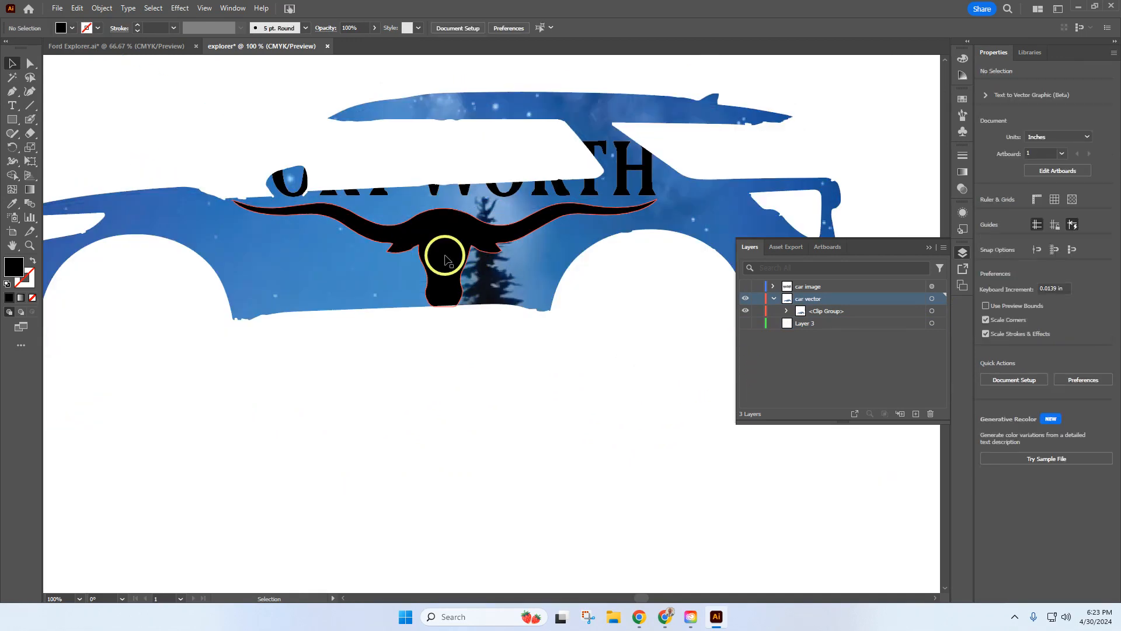
pyautogui.moveTo(445, 259); pyautogui.dragTo(462, 282)
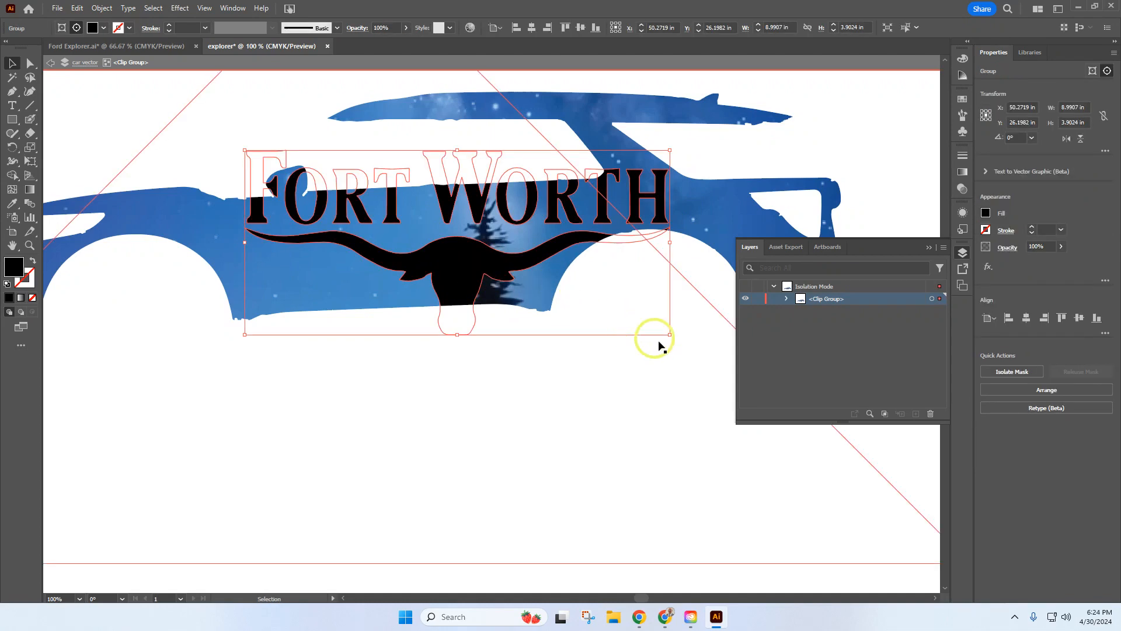
pyautogui.moveTo(671, 334); pyautogui.dragTo(409, 240)
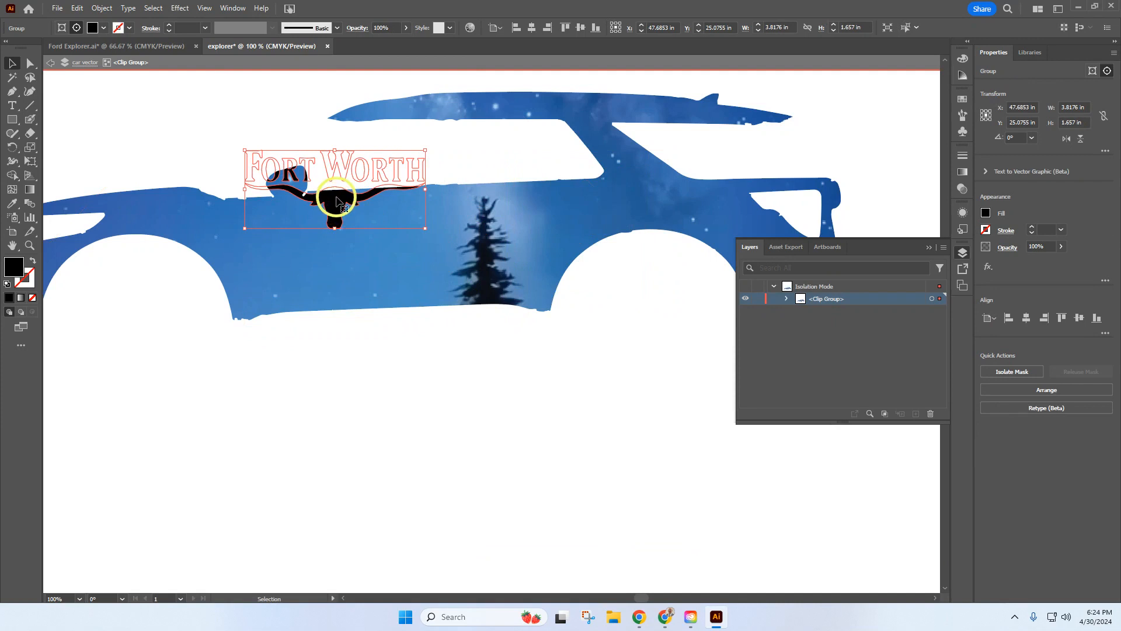
pyautogui.moveTo(329, 171); pyautogui.dragTo(339, 243)
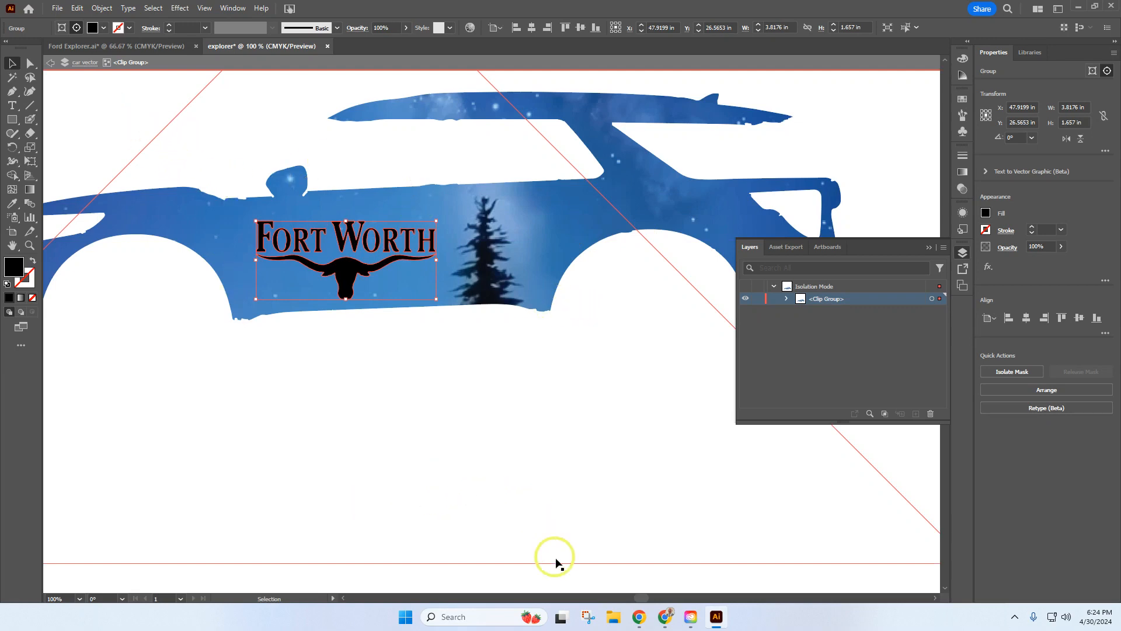
pyautogui.doubleClick(594, 579)
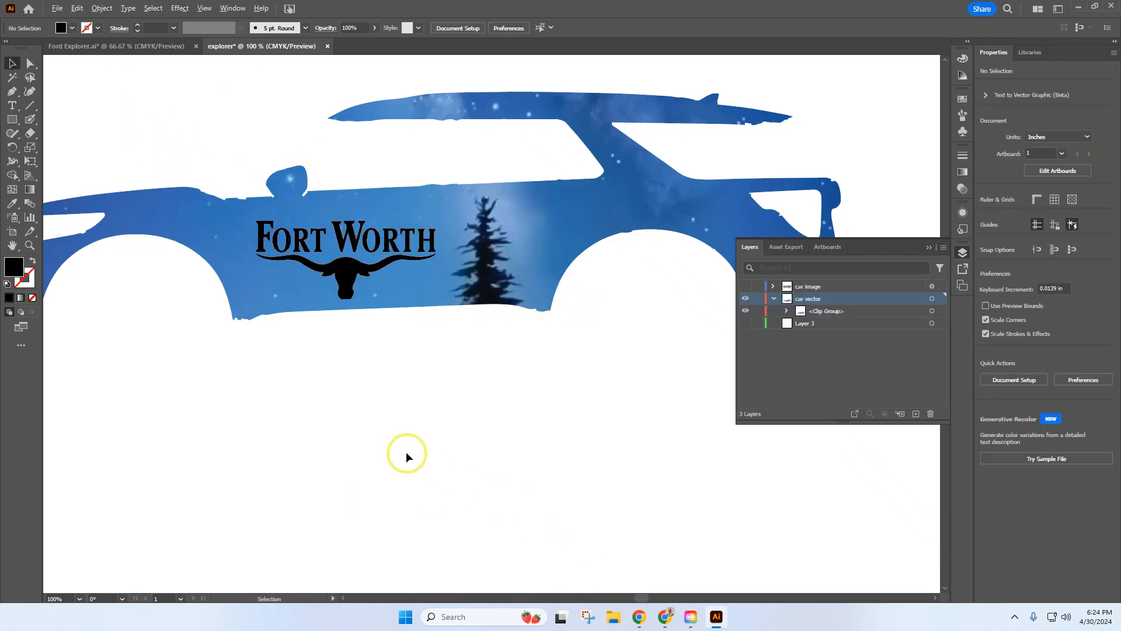
# Show the car image layer again over the wrap and check the logo's placement on the whole vehicle.
pyautogui.scroll(-3, 407, 435)
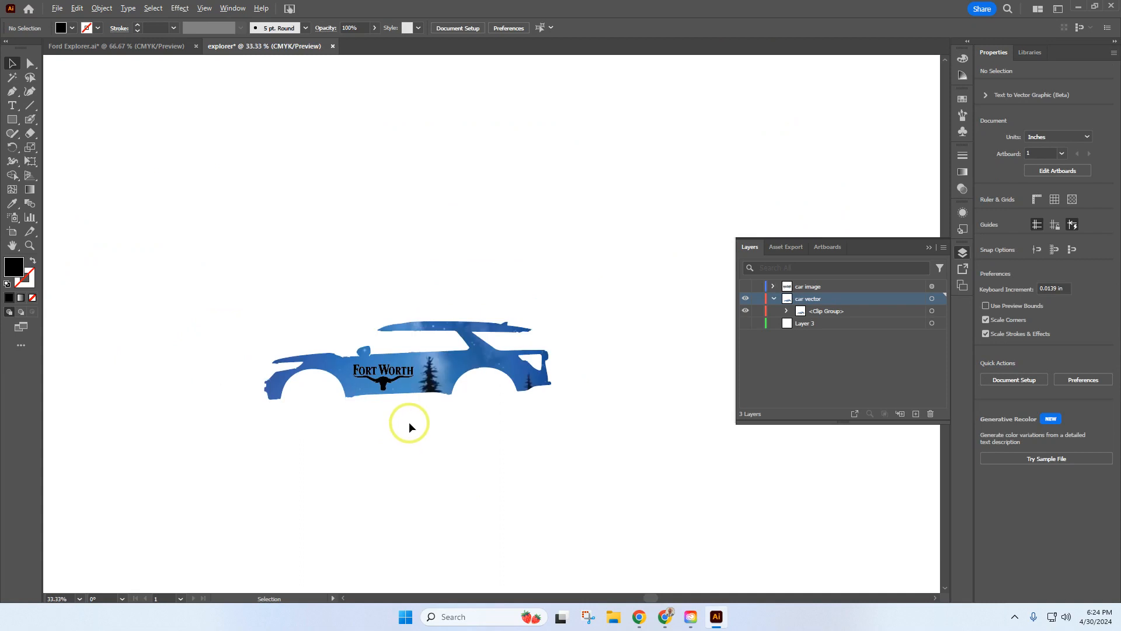
pyautogui.click(745, 287)
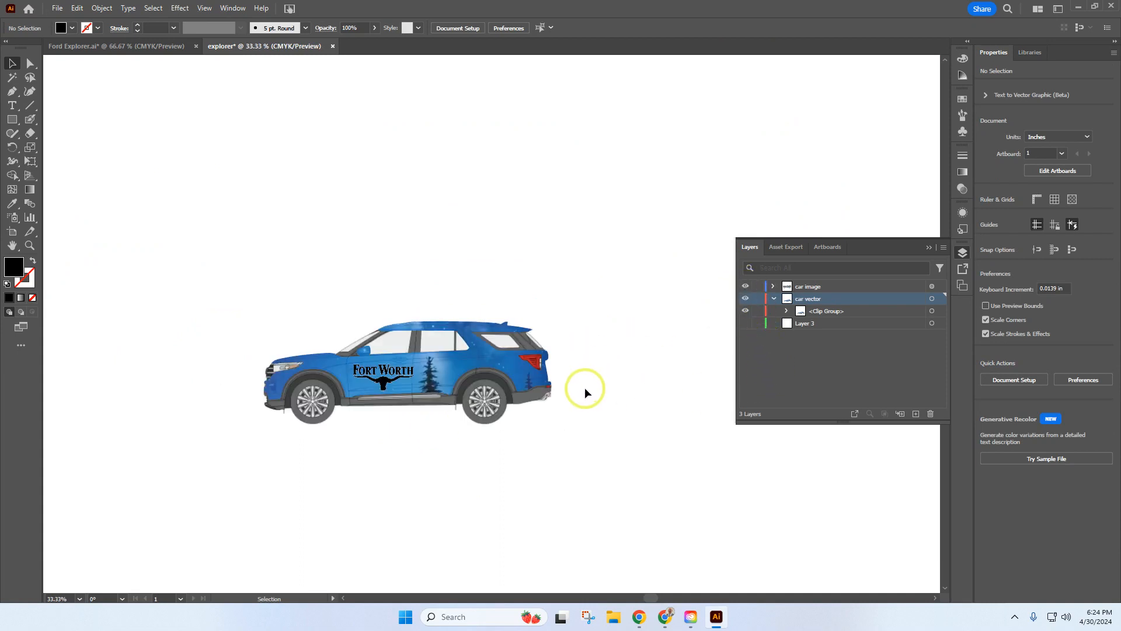
pyautogui.scroll(1, 563, 421)
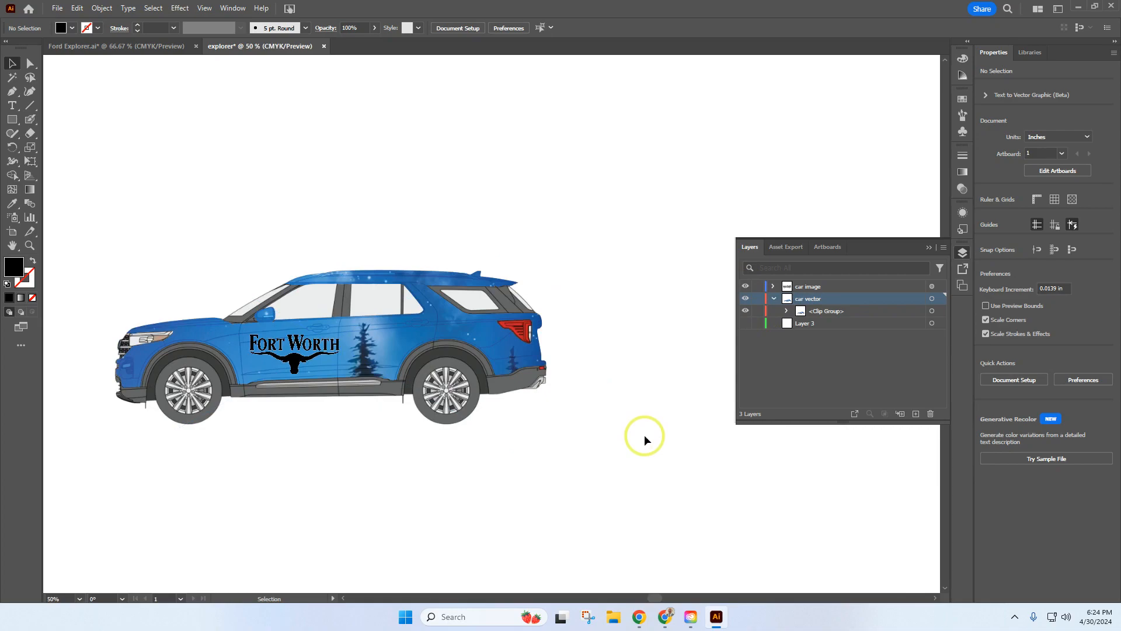